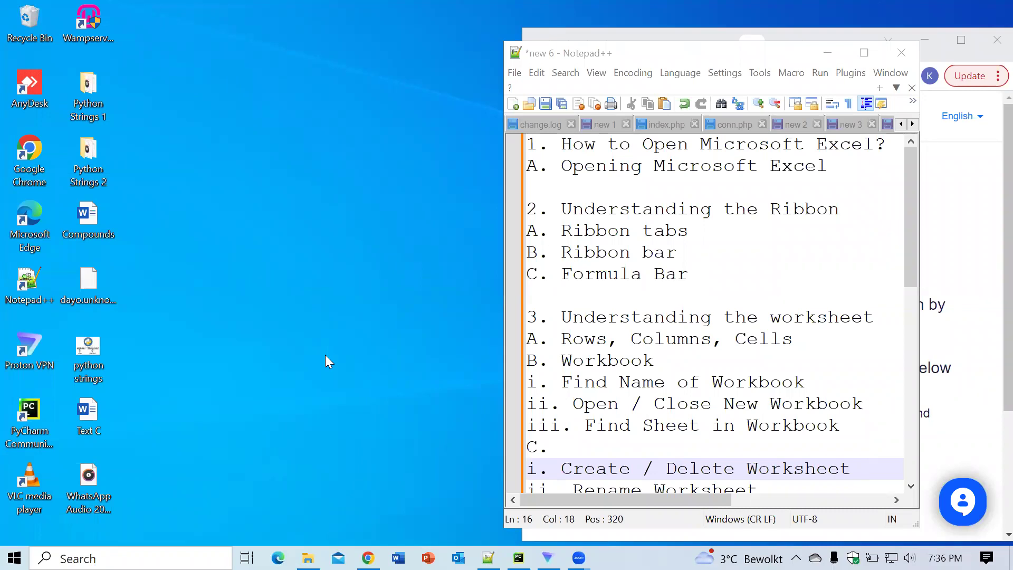
# Step: Activate the Notepad++ course outline window and drag it right and slightly down
pyautogui.click(686, 57)
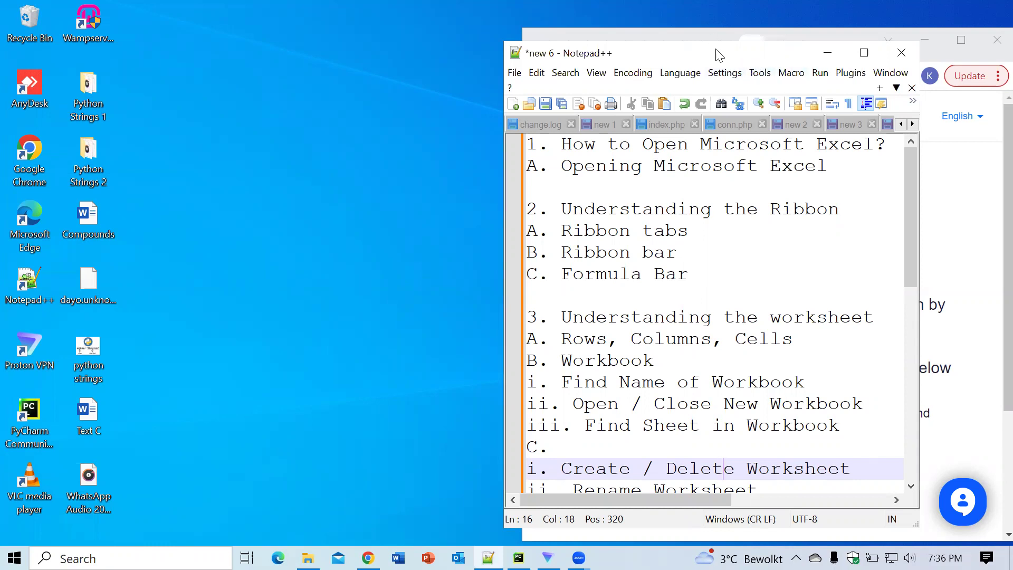
pyautogui.moveTo(719, 55); pyautogui.dragTo(812, 73)
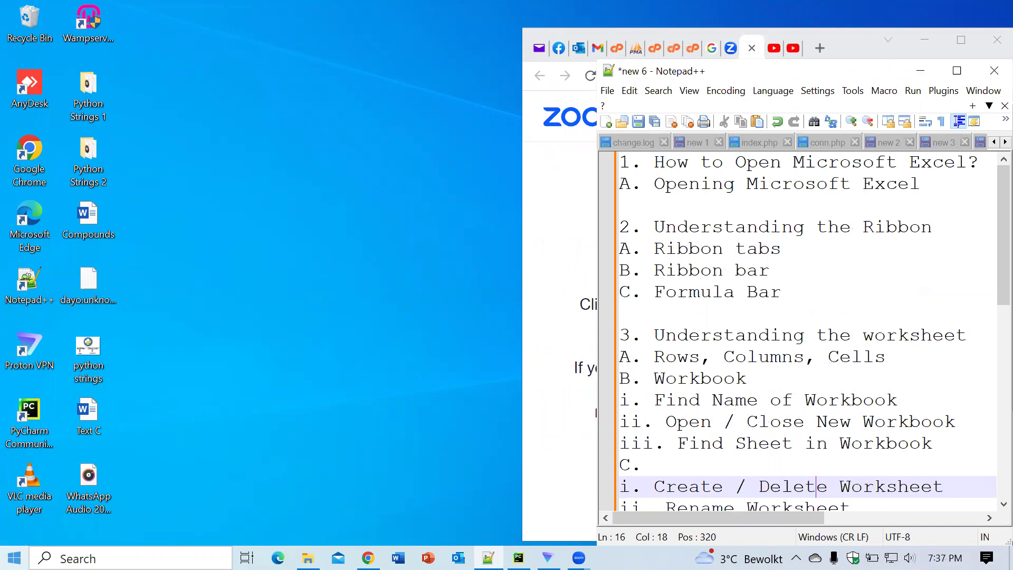
pyautogui.click(15, 558)
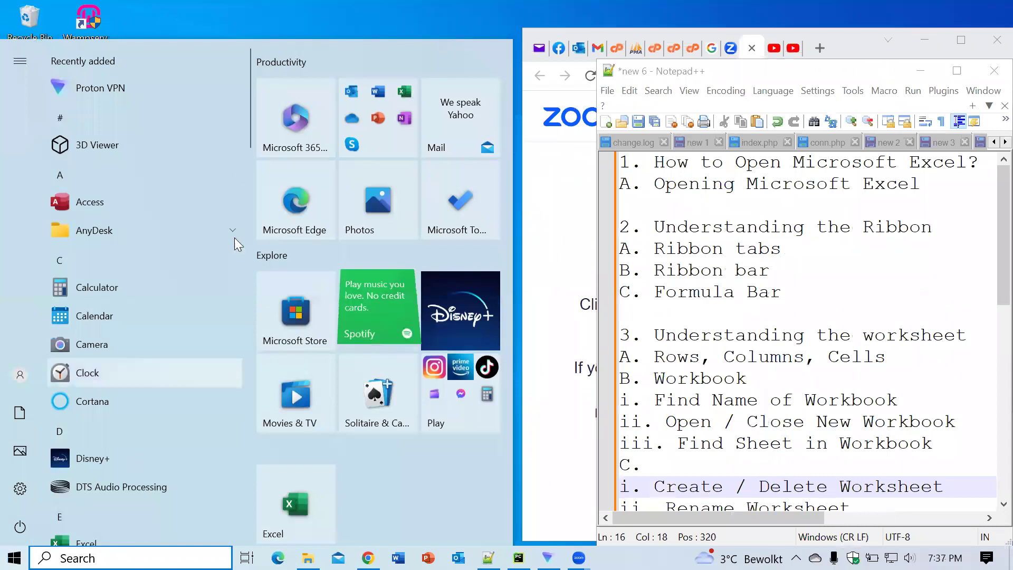
pyautogui.moveTo(249, 120)
pyautogui.moveTo(247, 119); pyautogui.dragTo(246, 136)
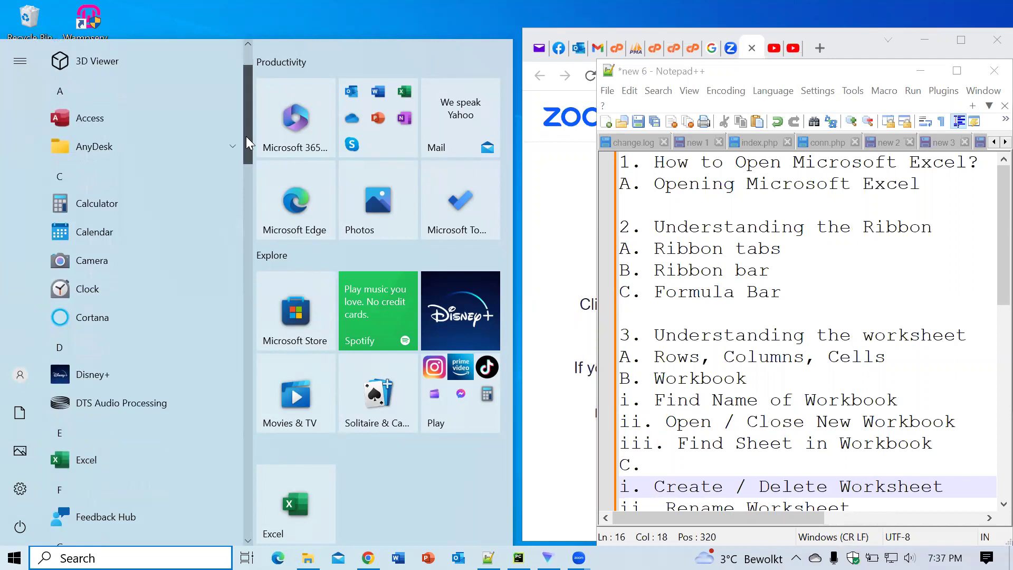
pyautogui.moveTo(245, 136); pyautogui.dragTo(247, 185)
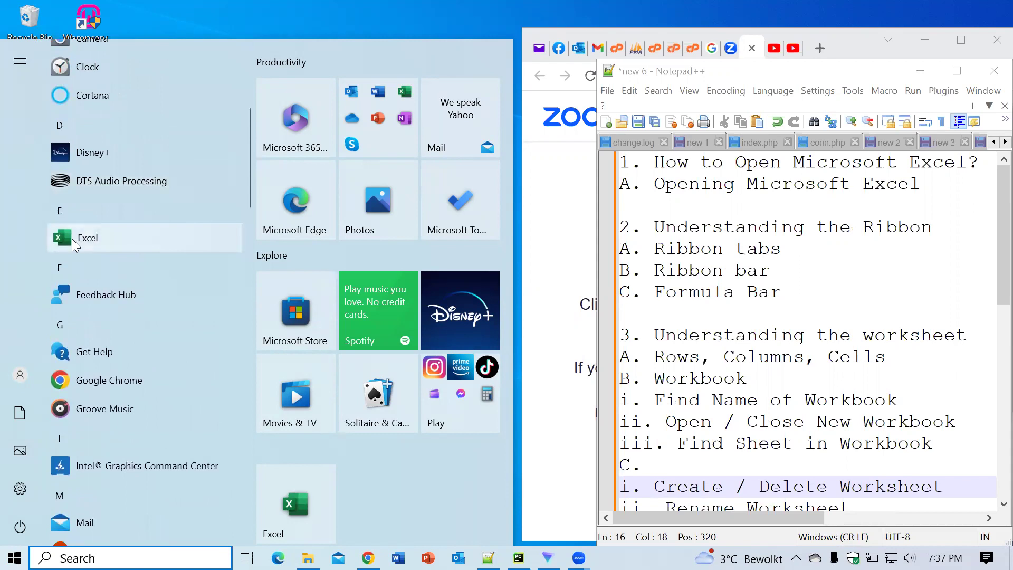
pyautogui.click(72, 238)
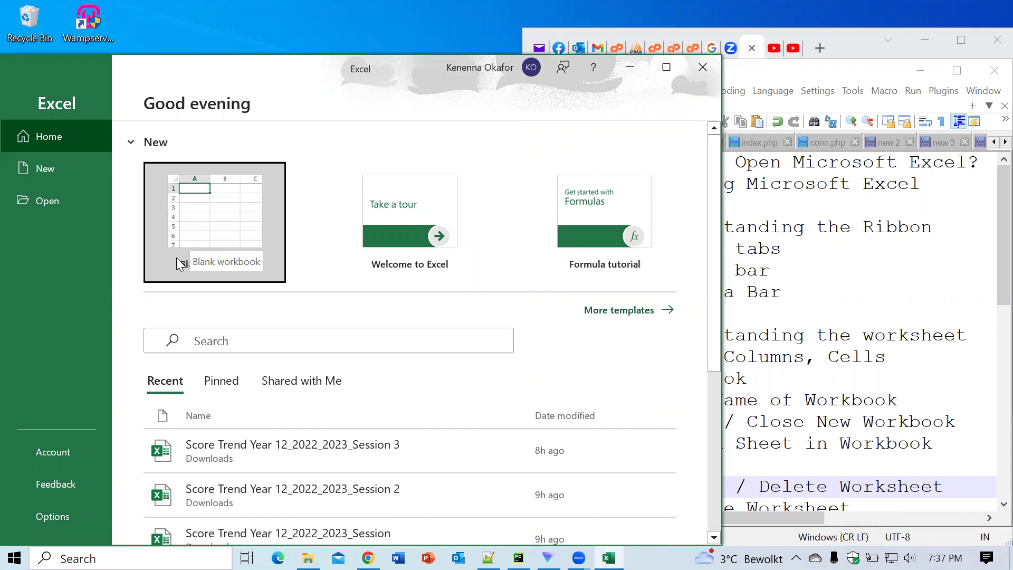
pyautogui.click(211, 235)
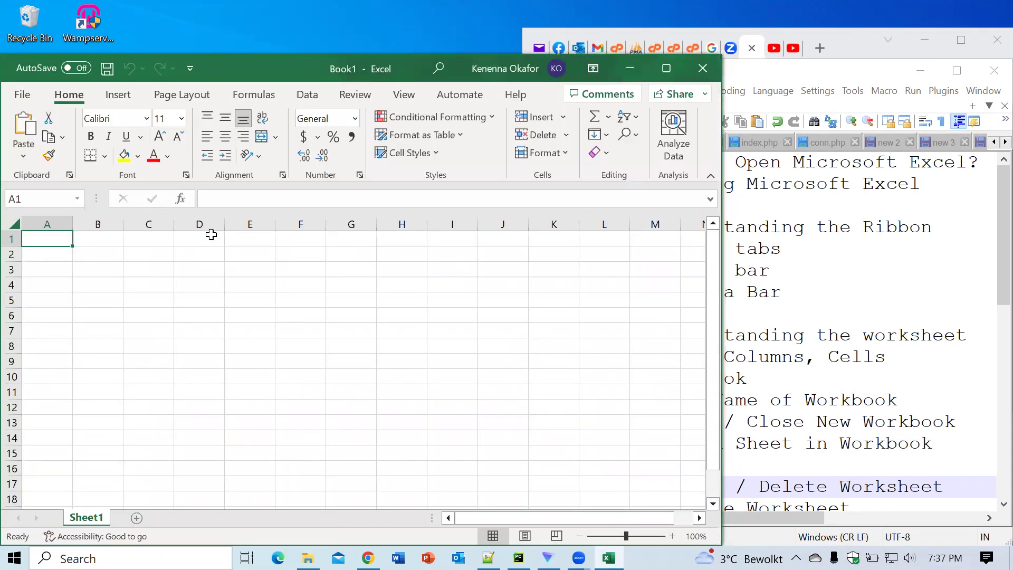
pyautogui.click(702, 70)
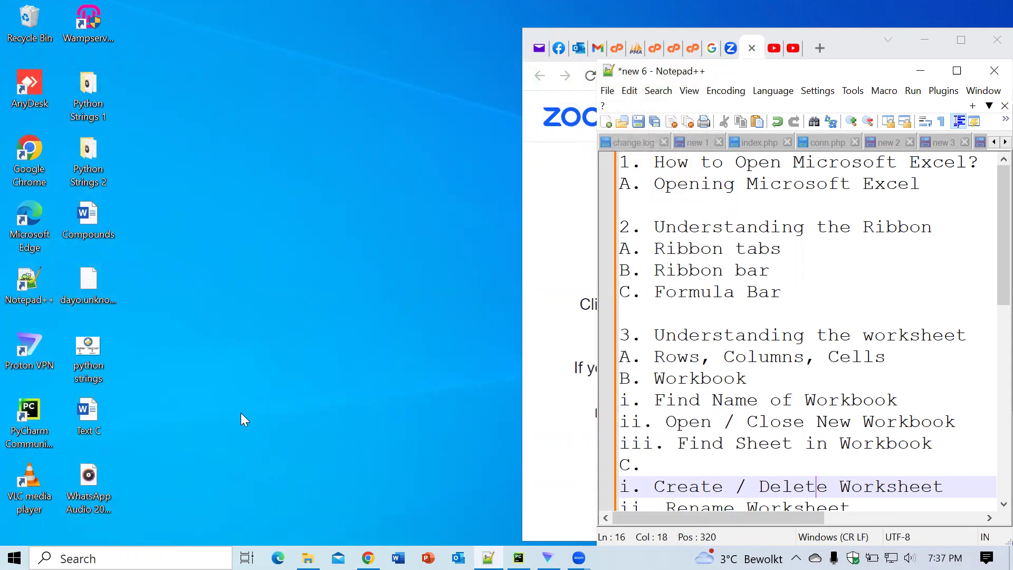
# Step: Search for 'exc', launch Excel, create a blank Book1 workbook, then minimise it
pyautogui.click(105, 559)
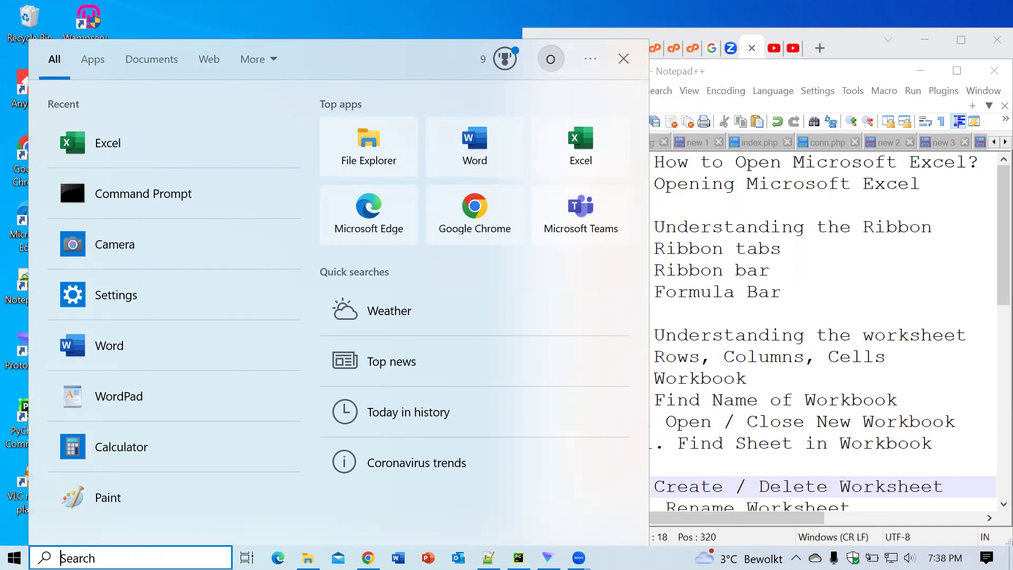
pyautogui.write('exc')
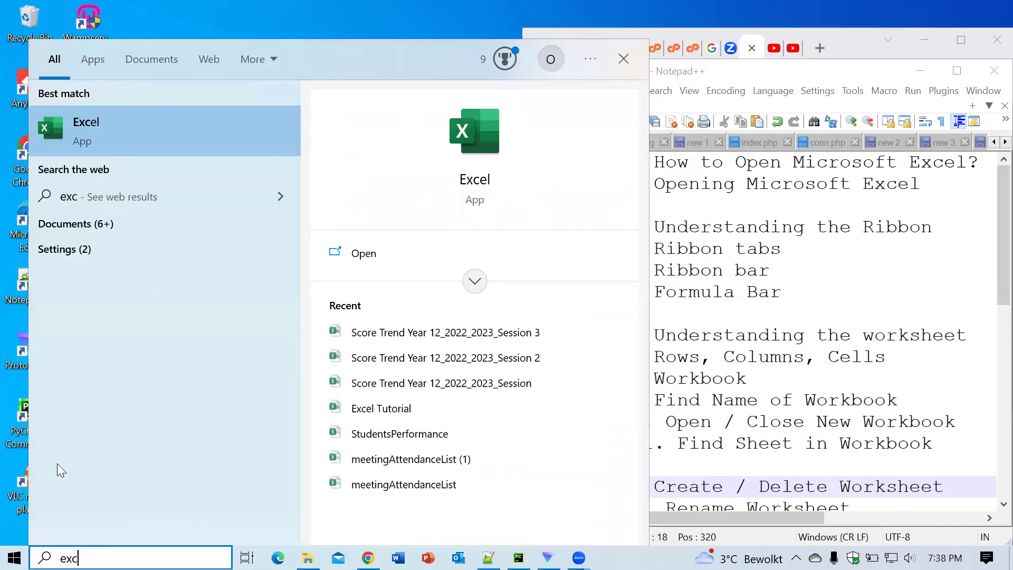
pyautogui.click(91, 130)
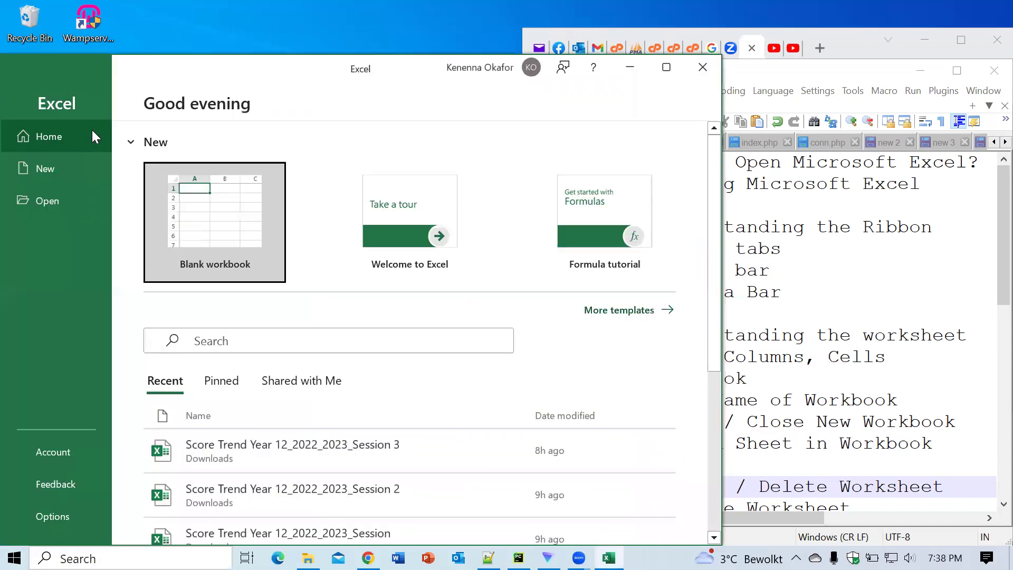
pyautogui.click(211, 218)
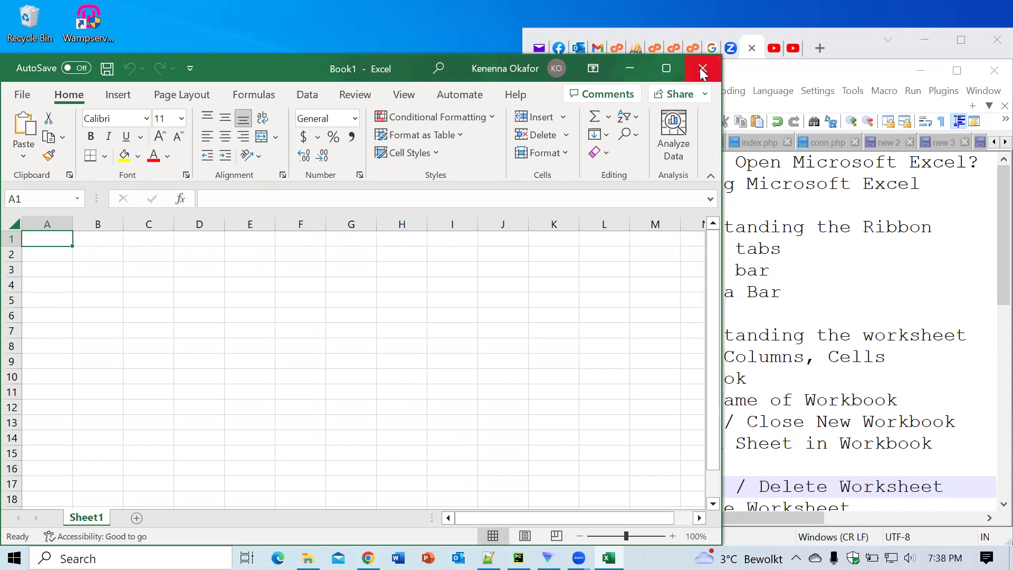
pyautogui.click(629, 70)
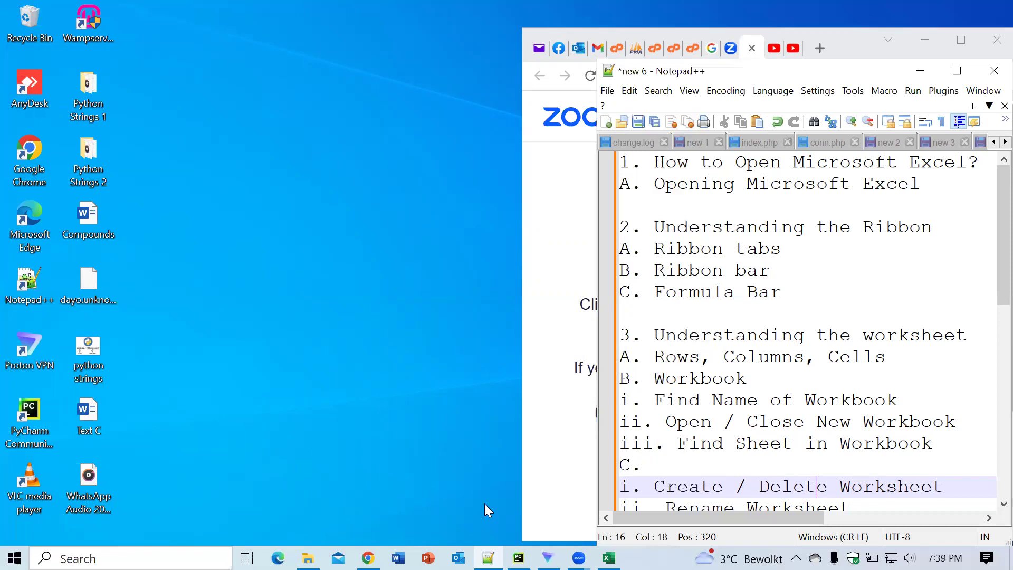
# Step: Restore Book1 from the taskbar and bring the Notepad++ outline in front of it
pyautogui.click(609, 557)
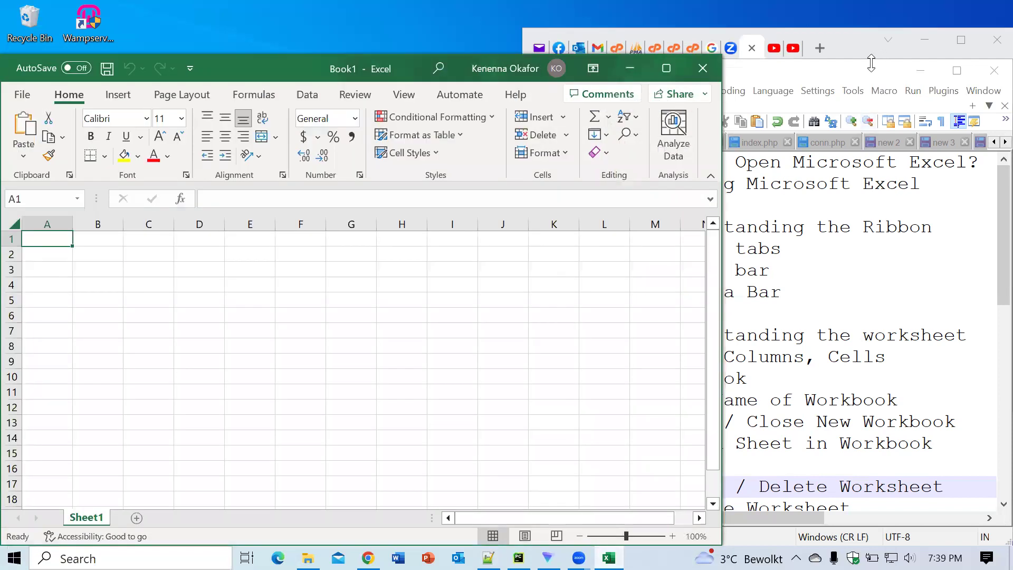
pyautogui.click(797, 71)
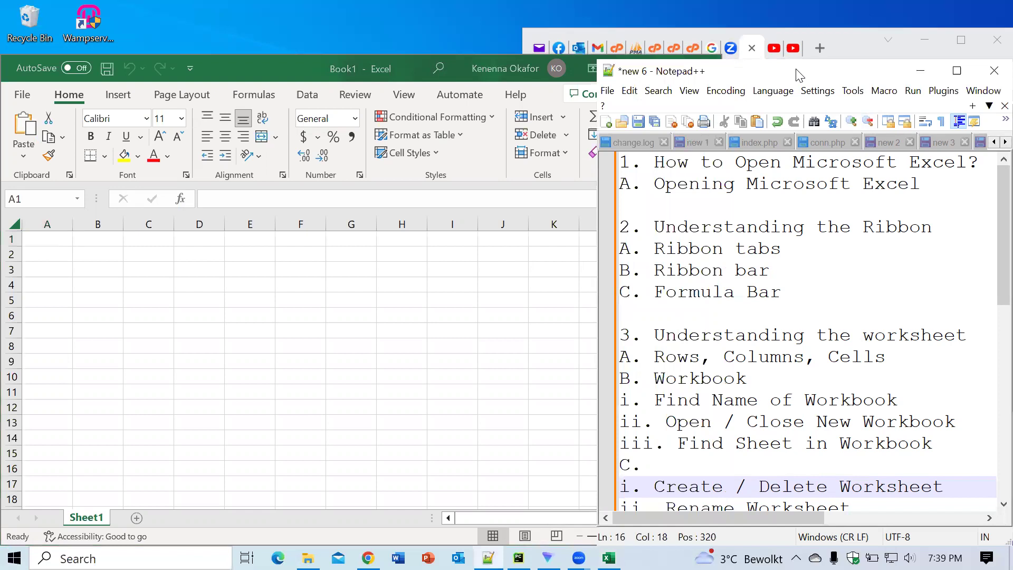
# Step: Drag the Notepad++ outline to the right so Excel's full ribbon is visible
pyautogui.moveTo(797, 70); pyautogui.dragTo(922, 60)
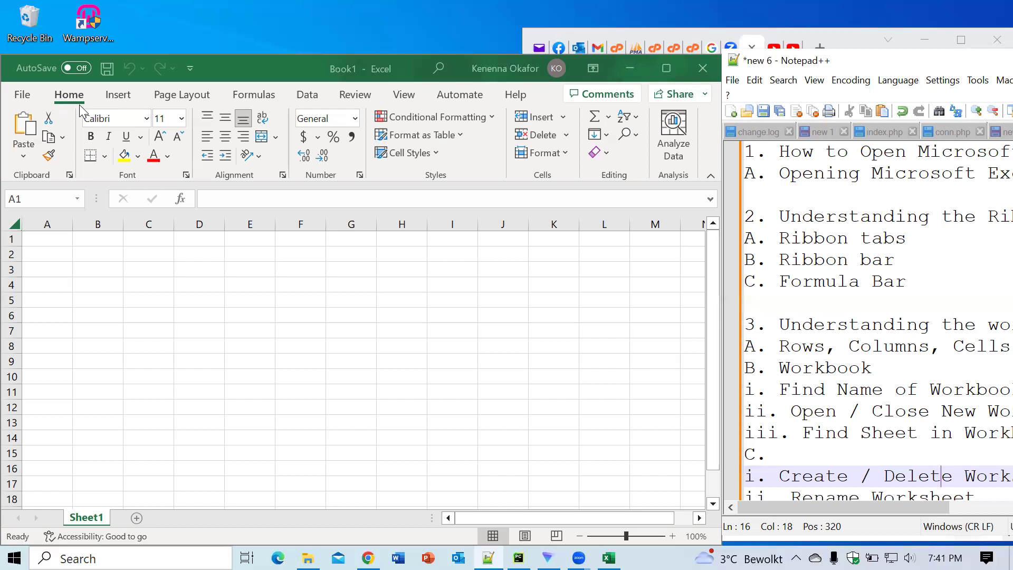
pyautogui.click(126, 97)
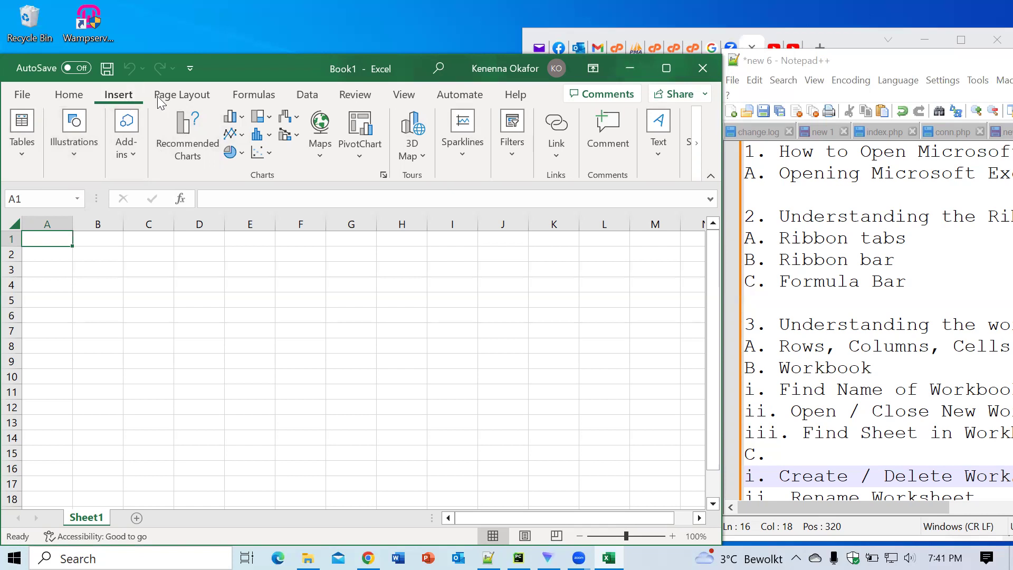
pyautogui.click(179, 97)
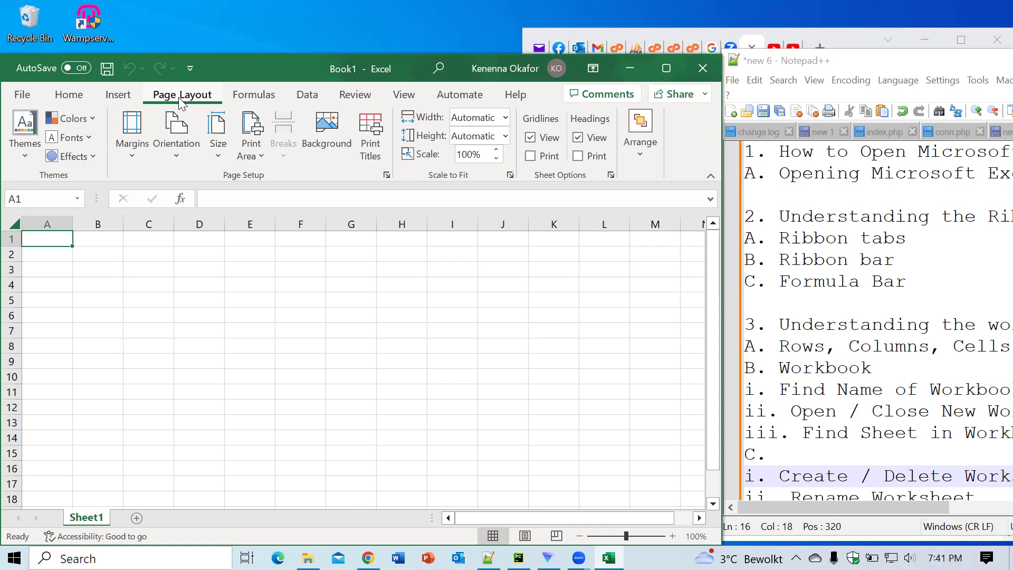
pyautogui.click(239, 97)
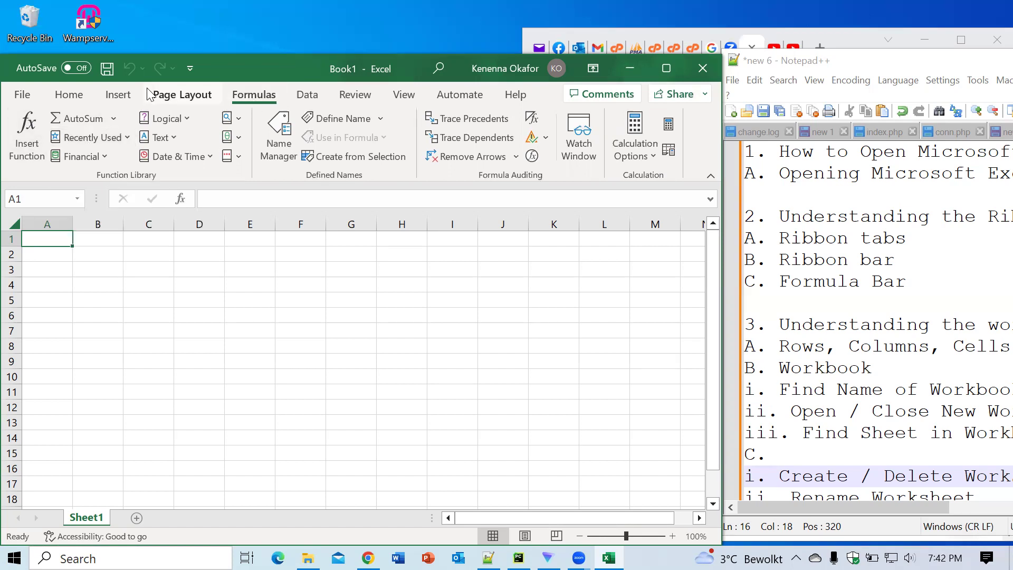
pyautogui.click(73, 97)
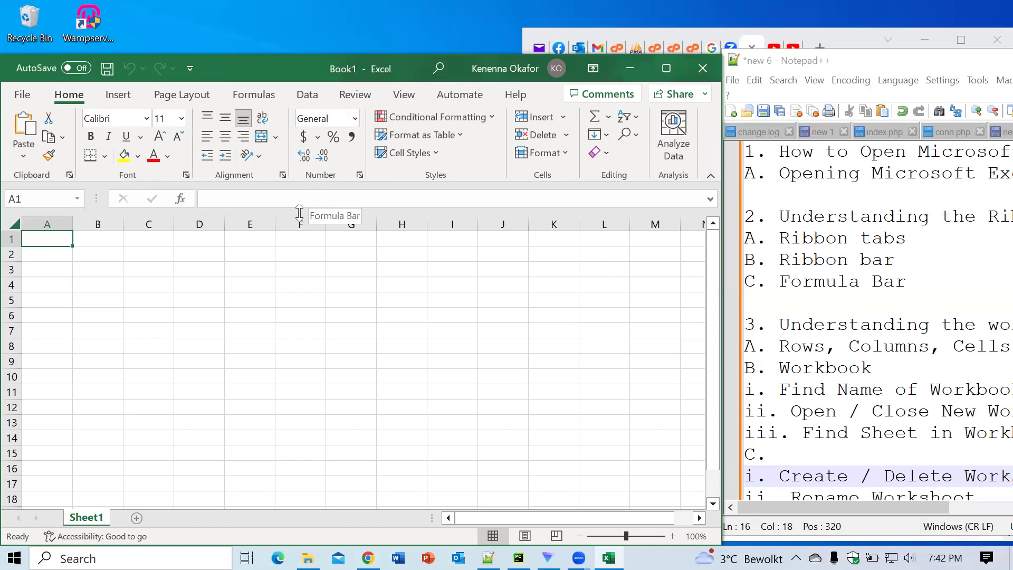
# Step: Enter test text in D3, replace it with 'hfggyuu', then delete it to blank the cell
pyautogui.click(209, 271)
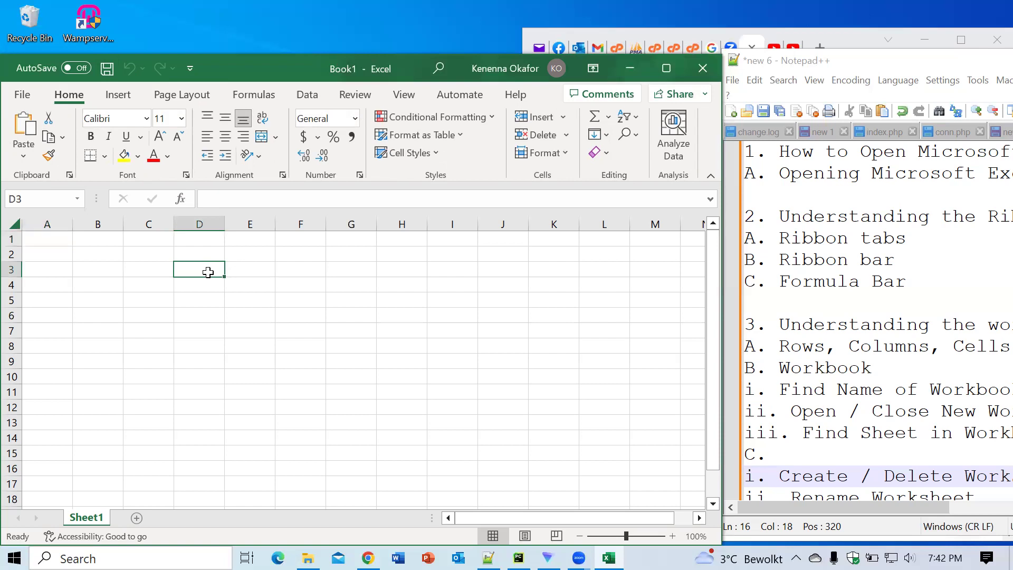
pyautogui.write('gfdd')
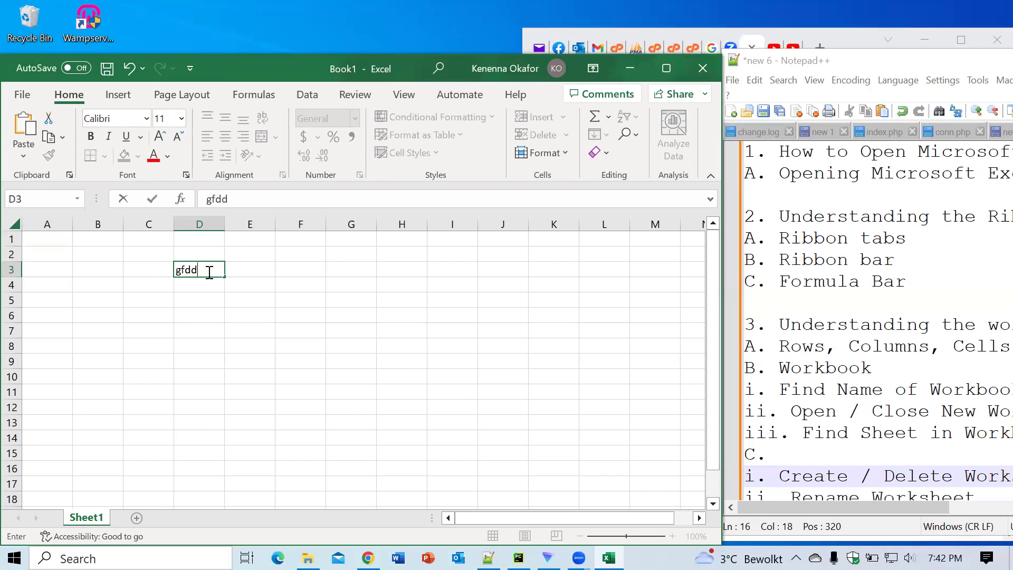
pyautogui.click(242, 199)
pyautogui.moveTo(241, 198); pyautogui.dragTo(208, 198)
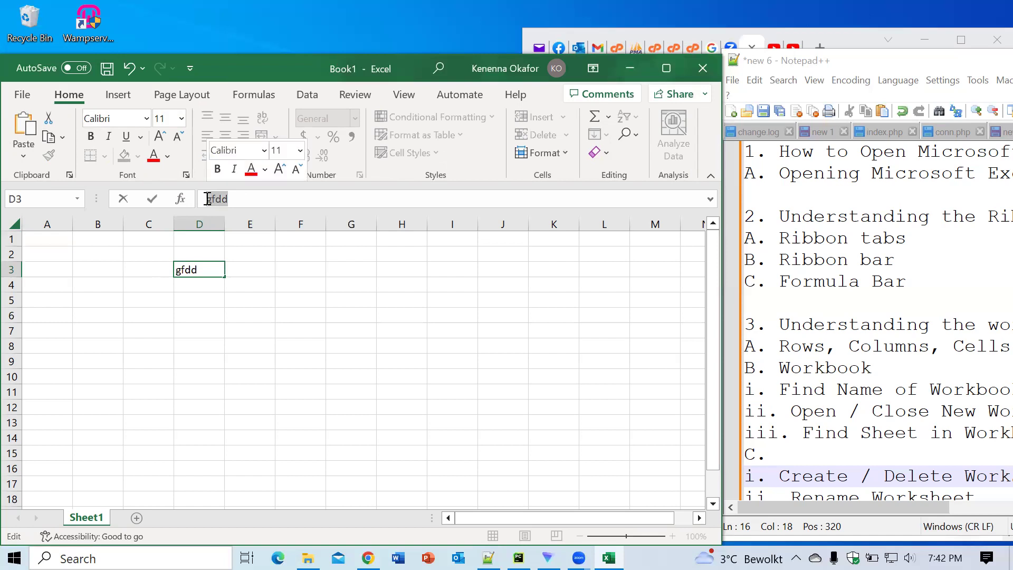
pyautogui.click(253, 194)
pyautogui.press('BackSpace')
pyautogui.press('BackSpace')
pyautogui.press('BackSpace')
pyautogui.press('BackSpace')
pyautogui.write('hfggyuu')
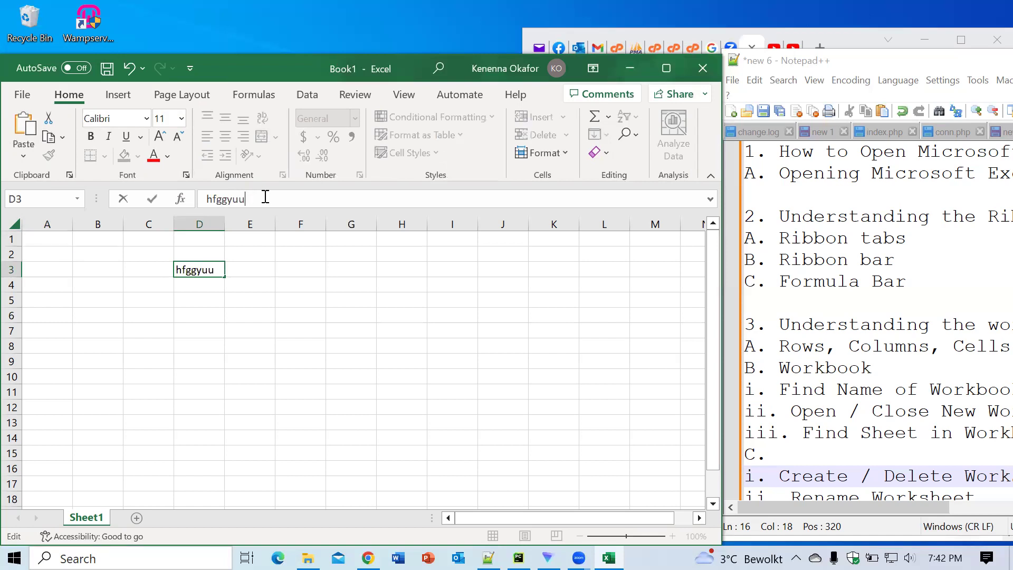
pyautogui.moveTo(251, 199); pyautogui.dragTo(207, 198)
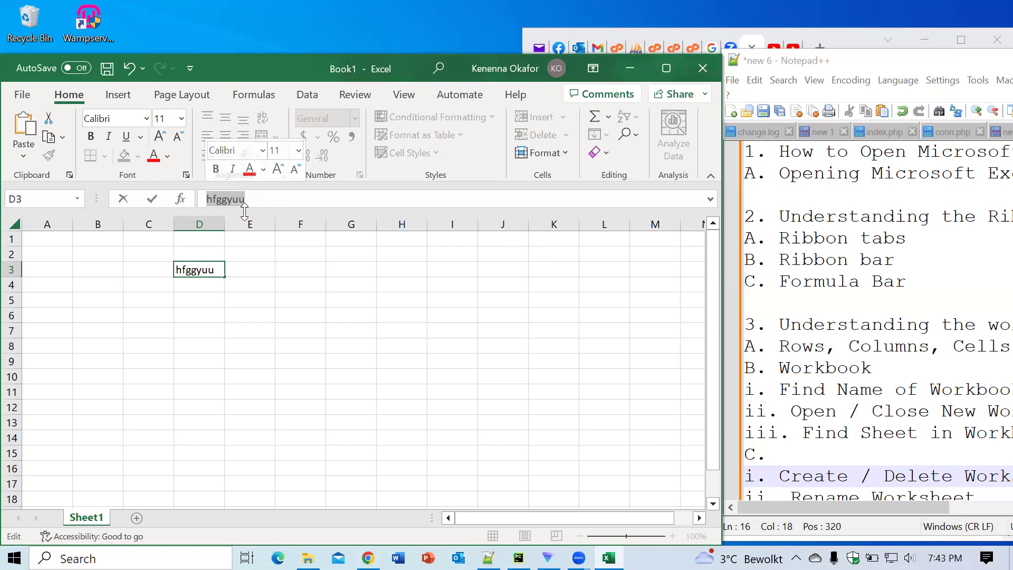
pyautogui.press('BackSpace')
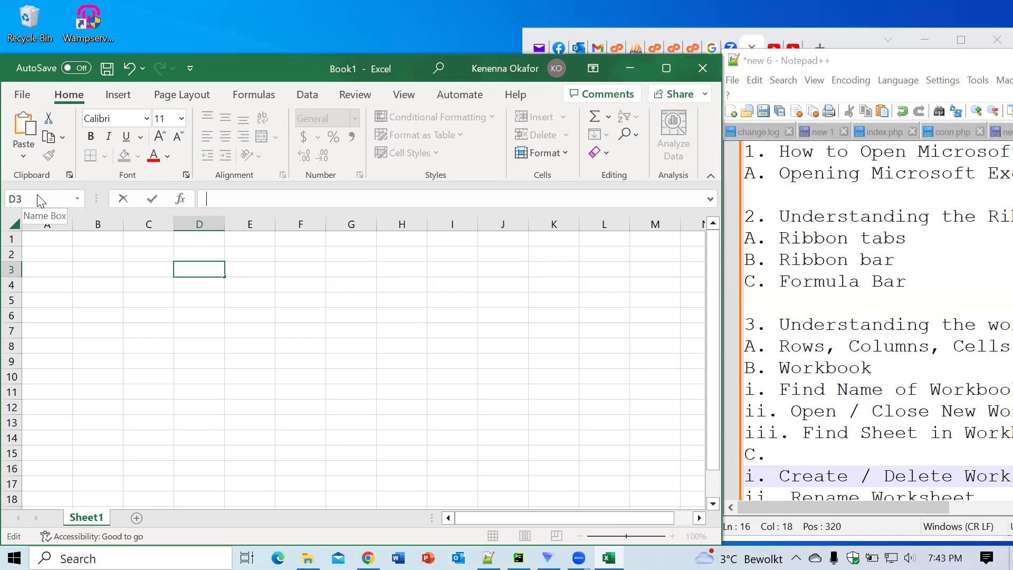
pyautogui.click(62, 242)
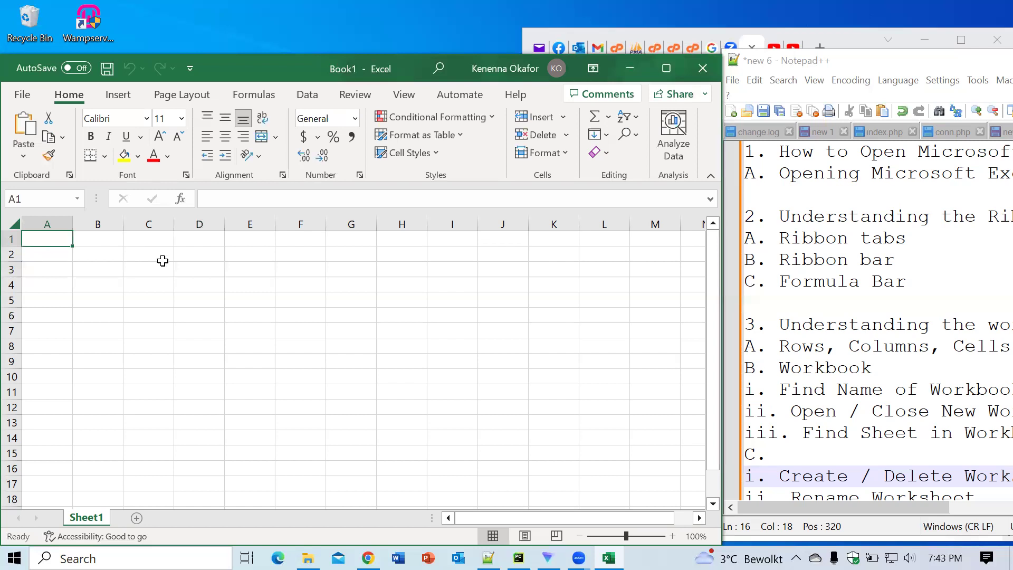
pyautogui.click(244, 313)
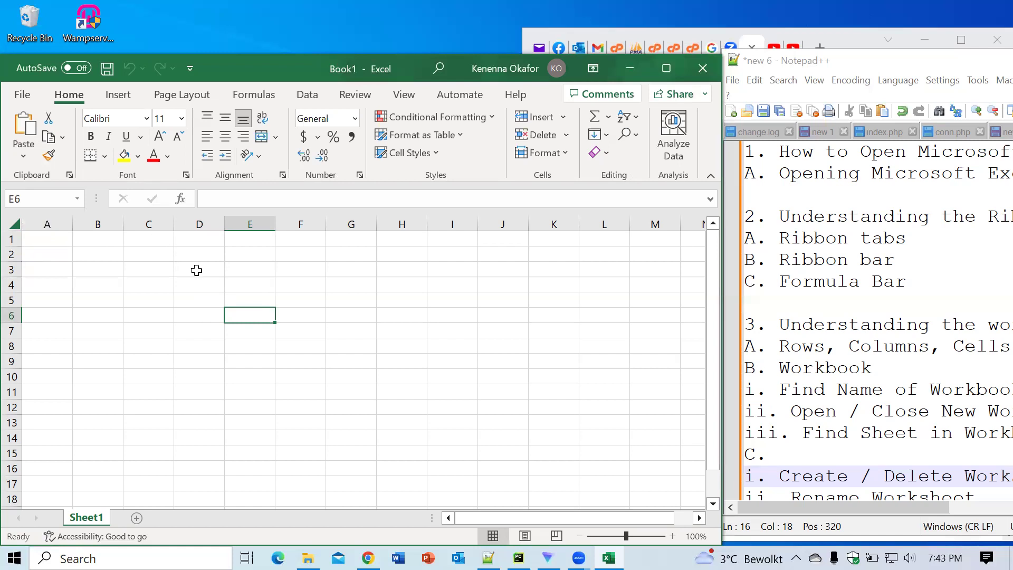
pyautogui.moveTo(864, 504)
pyautogui.mouseDown()
pyautogui.moveTo(944, 499)
pyautogui.moveTo(863, 502)
pyautogui.mouseUp()
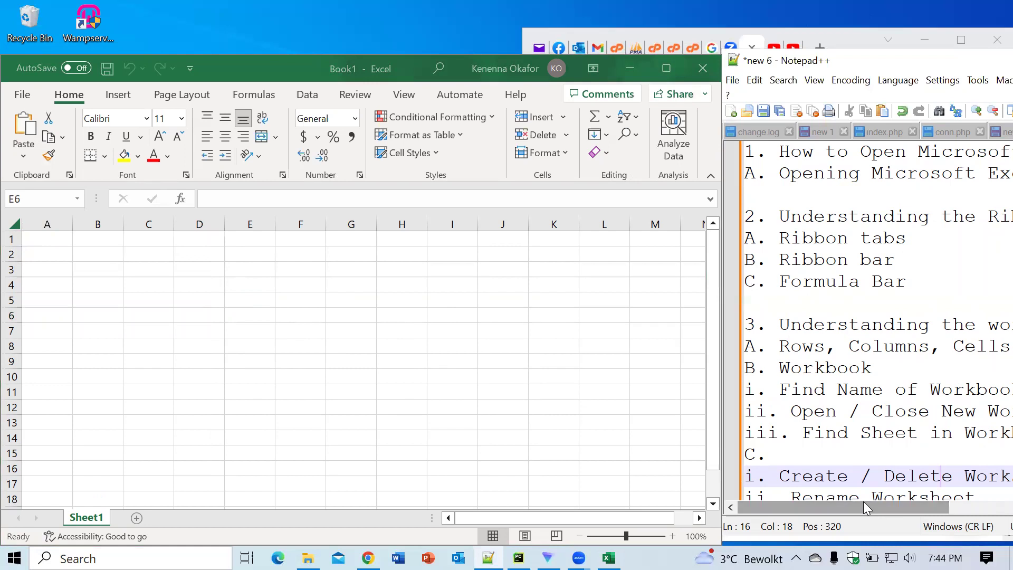
pyautogui.click(474, 514)
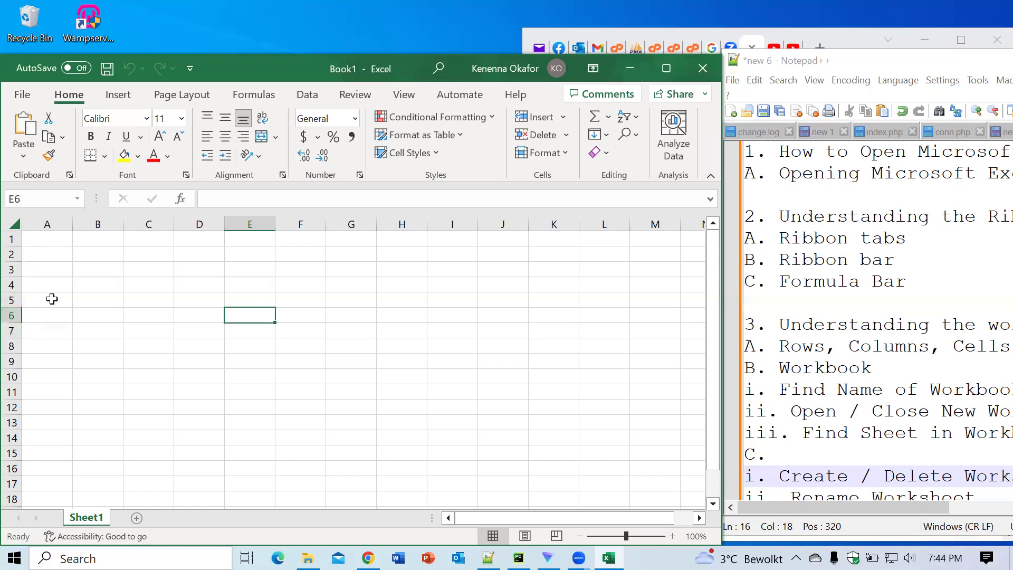
pyautogui.click(50, 240)
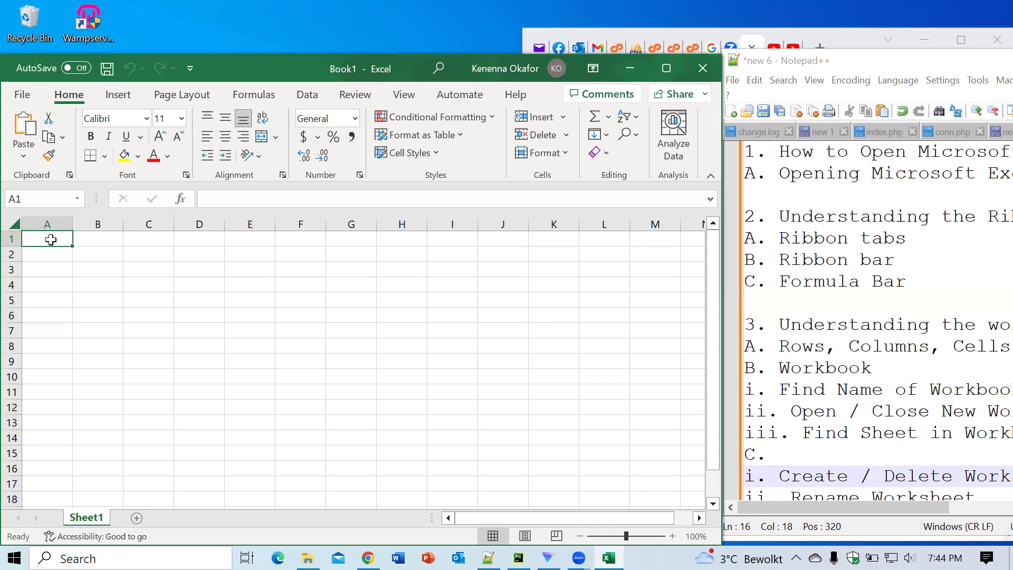
pyautogui.hotkey('ctrl', 'Down')
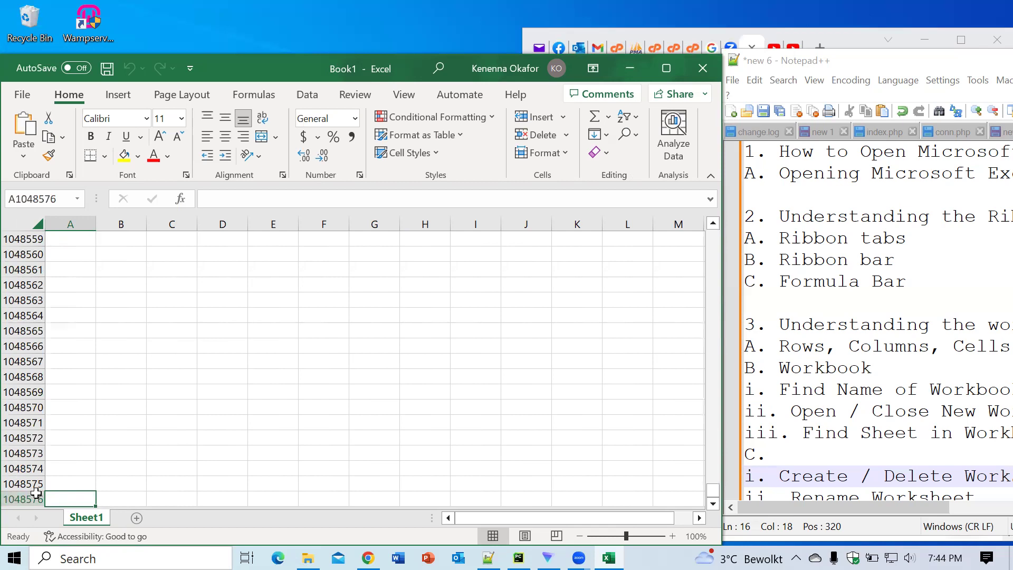
pyautogui.hotkey('ctrl', 'Home')
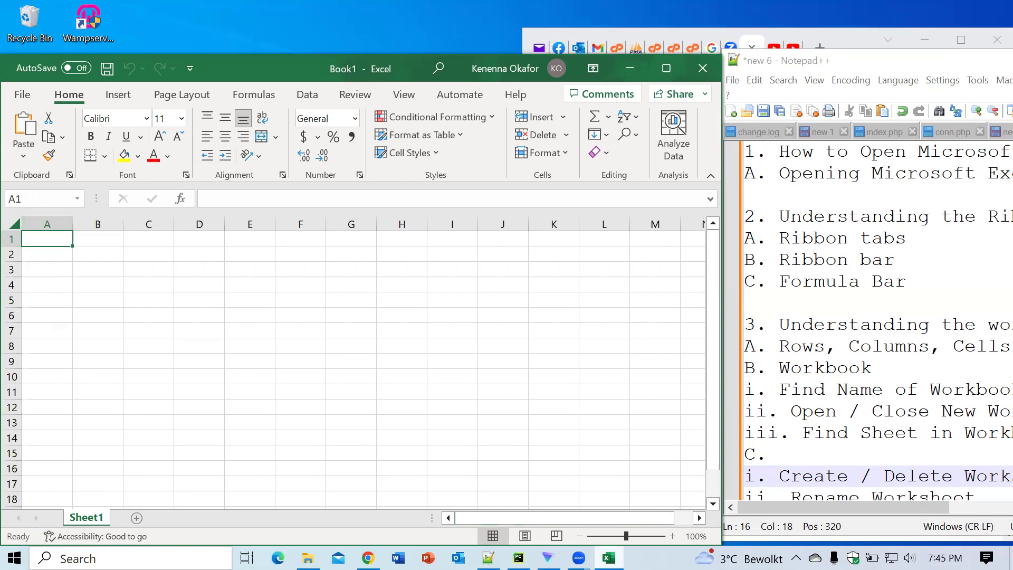
pyautogui.moveTo(553, 518); pyautogui.dragTo(601, 518)
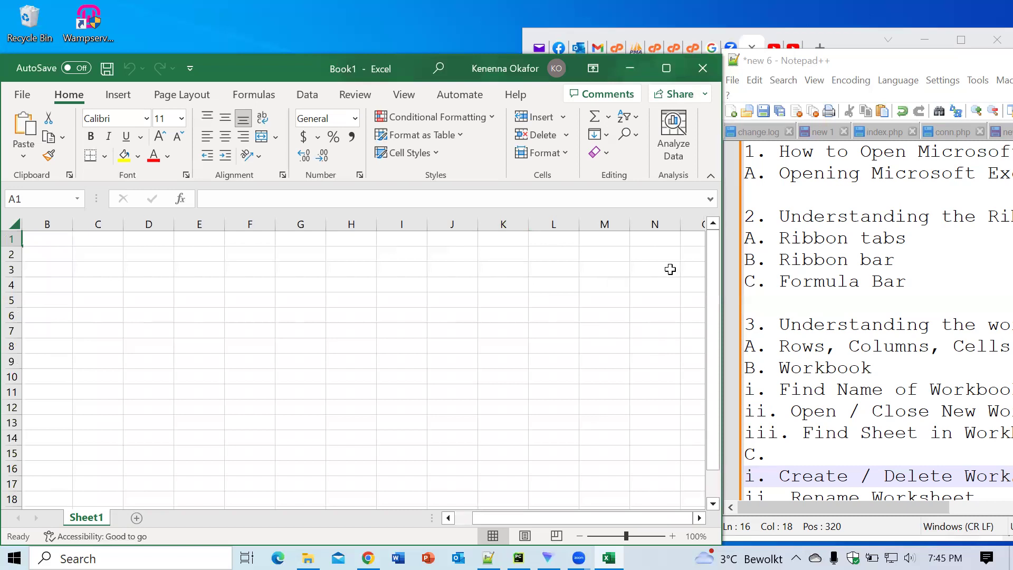
pyautogui.click(694, 244)
pyautogui.press('Right')
pyautogui.press('Right')
pyautogui.press('Right')
pyautogui.press('Right')
pyautogui.press('Right')
pyautogui.press('Right')
pyautogui.press('Right')
pyautogui.press('Right')
pyautogui.press('Right')
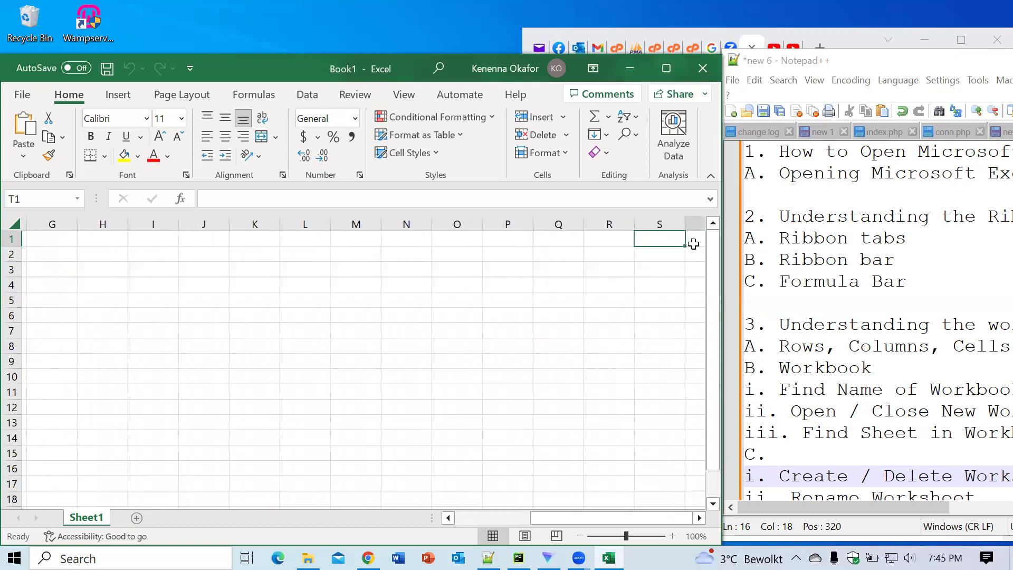
pyautogui.press('Right')
pyautogui.press('Right')
pyautogui.press('Right')
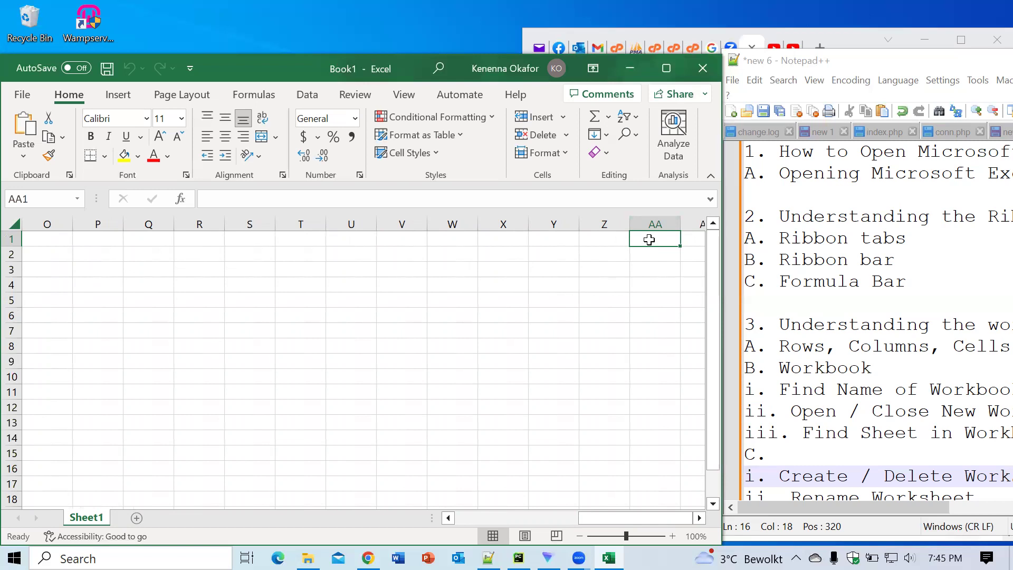
pyautogui.hotkey('ctrl', 'Right')
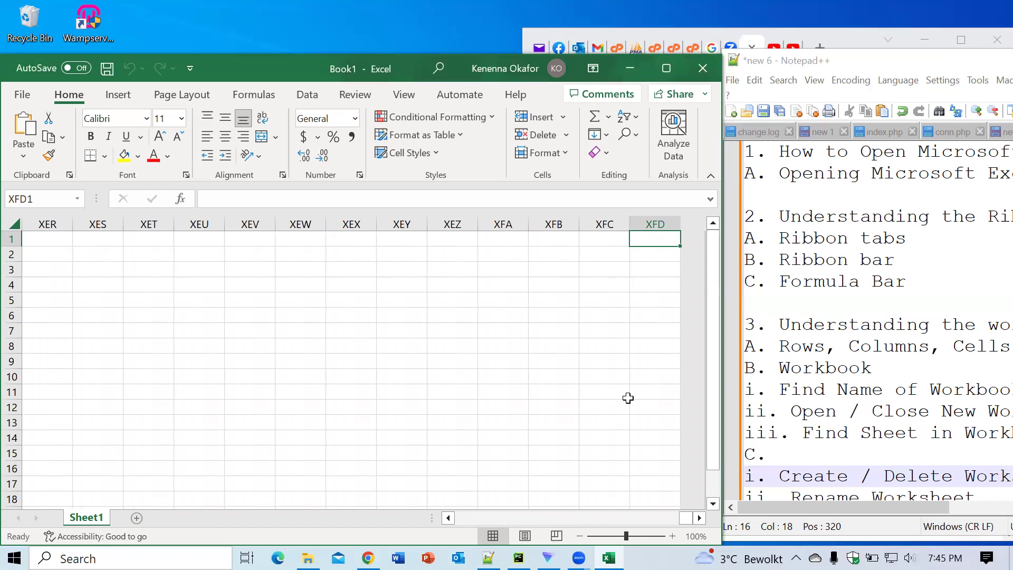
pyautogui.moveTo(687, 517); pyautogui.dragTo(442, 509)
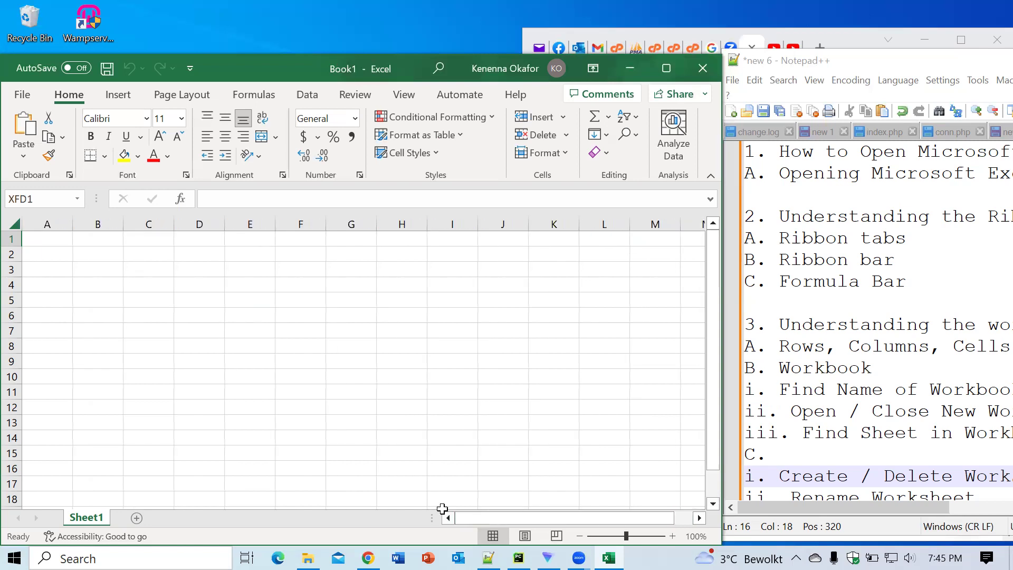
pyautogui.click(49, 241)
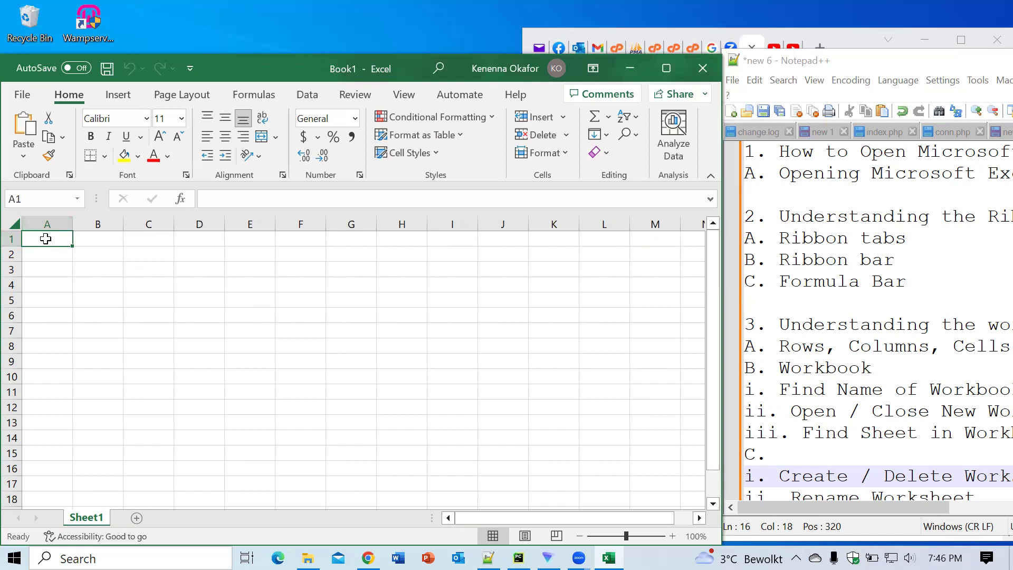
# Step: Enter 'dchdhdhdf' in A1, 'xnxnx' in A2 and 'xcx' in A6
pyautogui.click(30, 198)
pyautogui.click(38, 236)
pyautogui.write('dchdhdhdf')
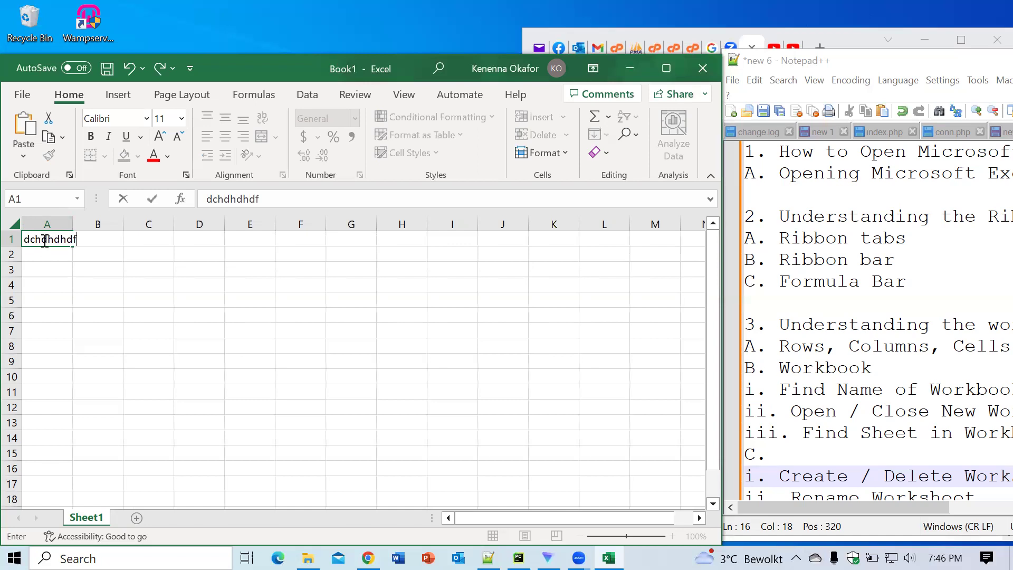
pyautogui.click(37, 258)
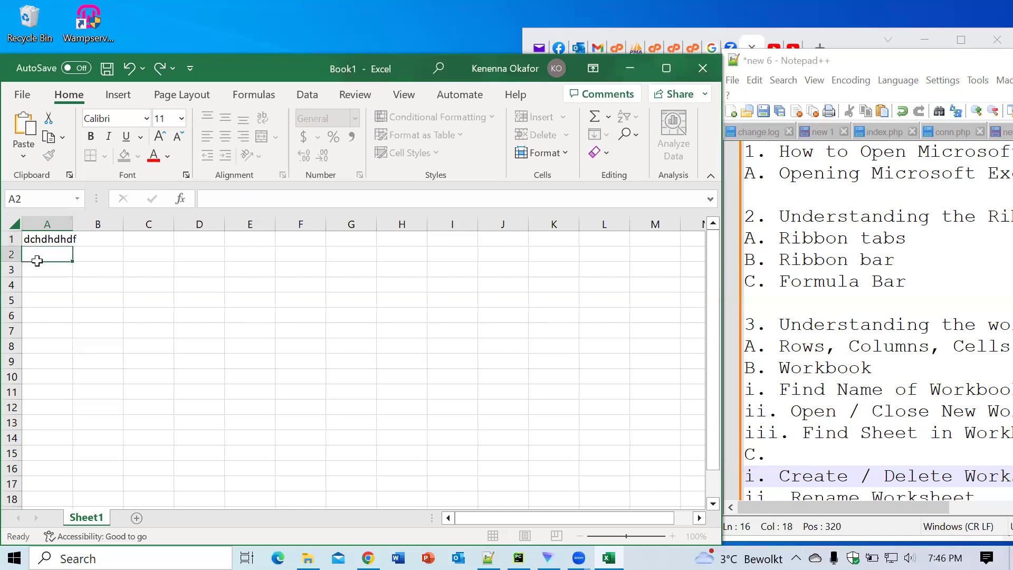
pyautogui.write('xnxnx')
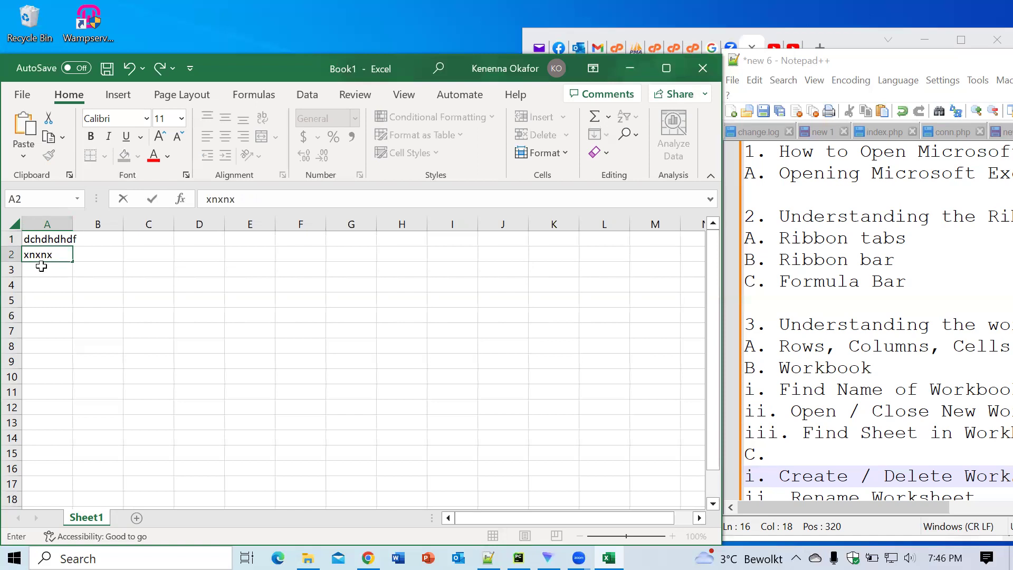
pyautogui.click(41, 268)
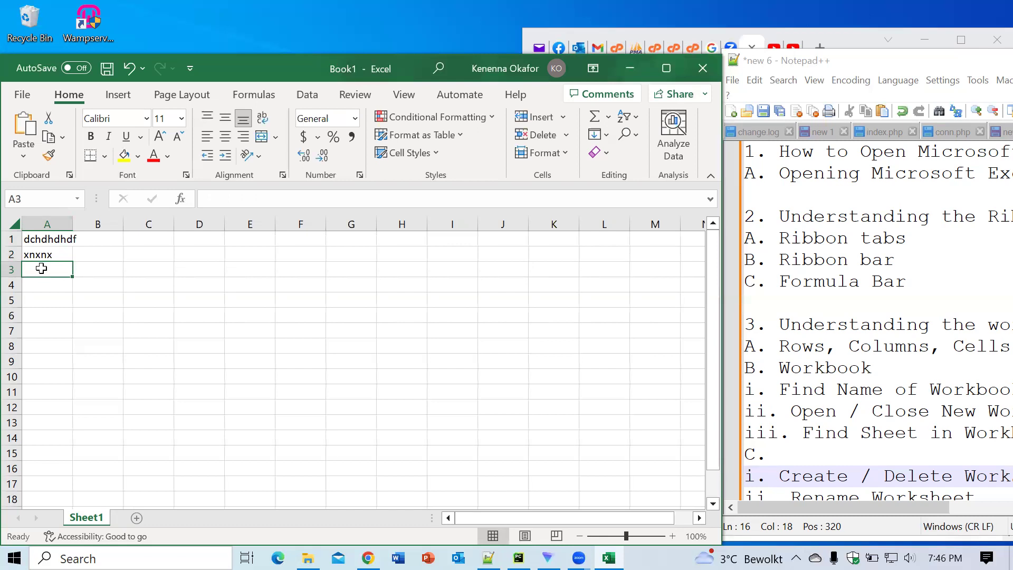
pyautogui.press('Down')
pyautogui.press('Down')
pyautogui.press('Down')
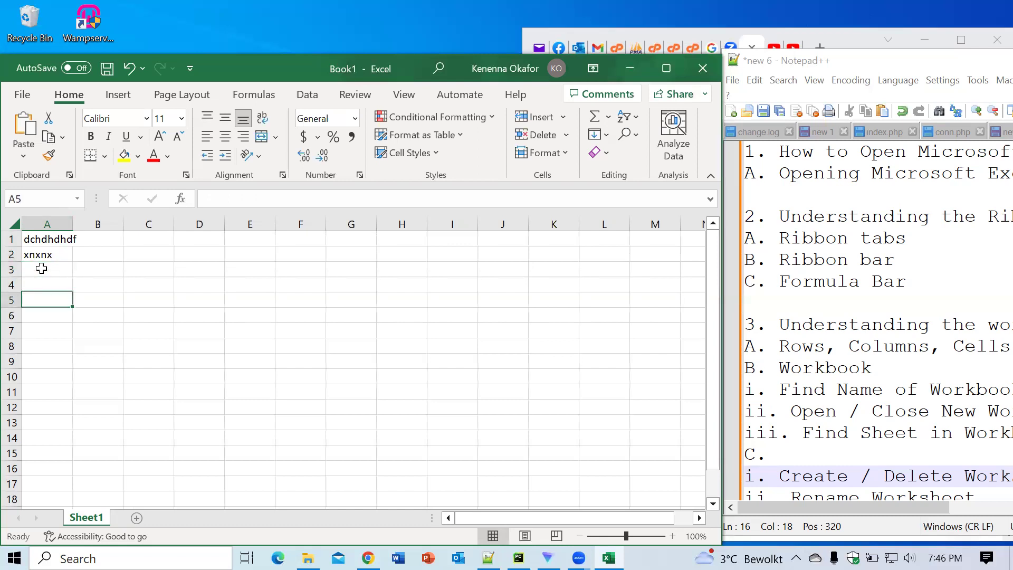
pyautogui.write('xcx')
pyautogui.press('Up')
pyautogui.press('Up')
pyautogui.press('Up')
pyautogui.press('Up')
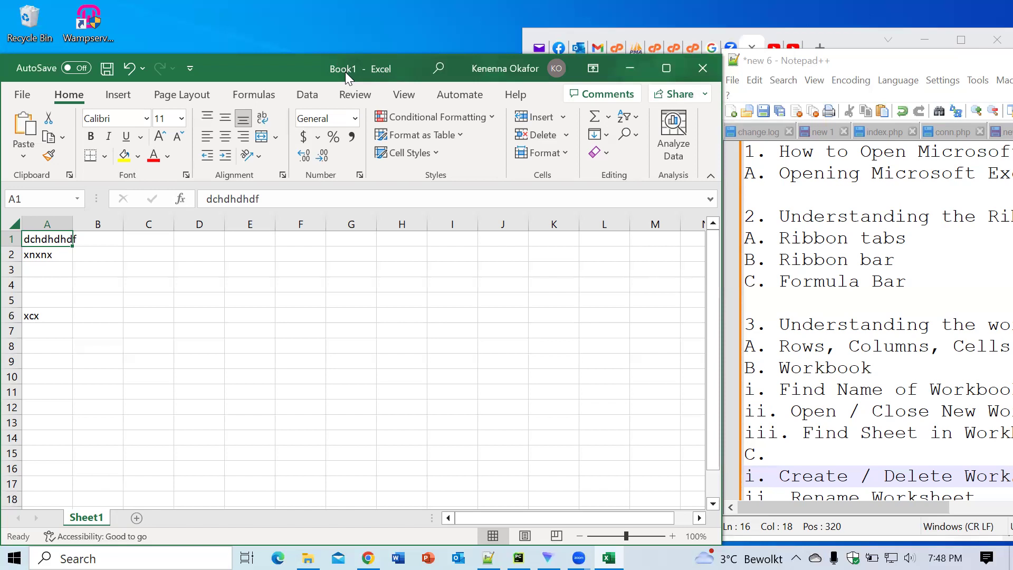
# Step: Select F3, then E5, and use Ctrl+S to bring up the Save this file prompt
pyautogui.click(277, 272)
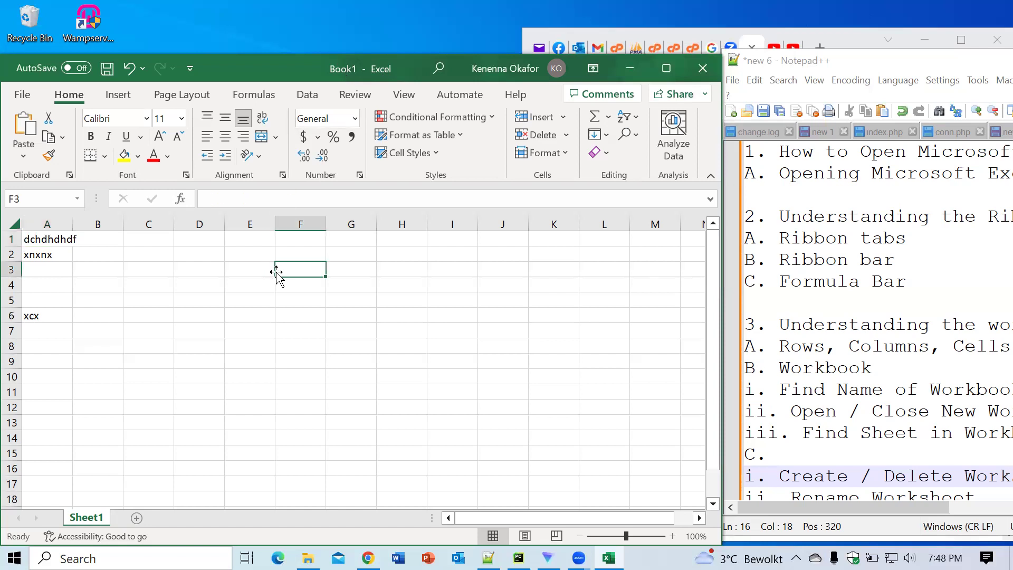
pyautogui.click(255, 296)
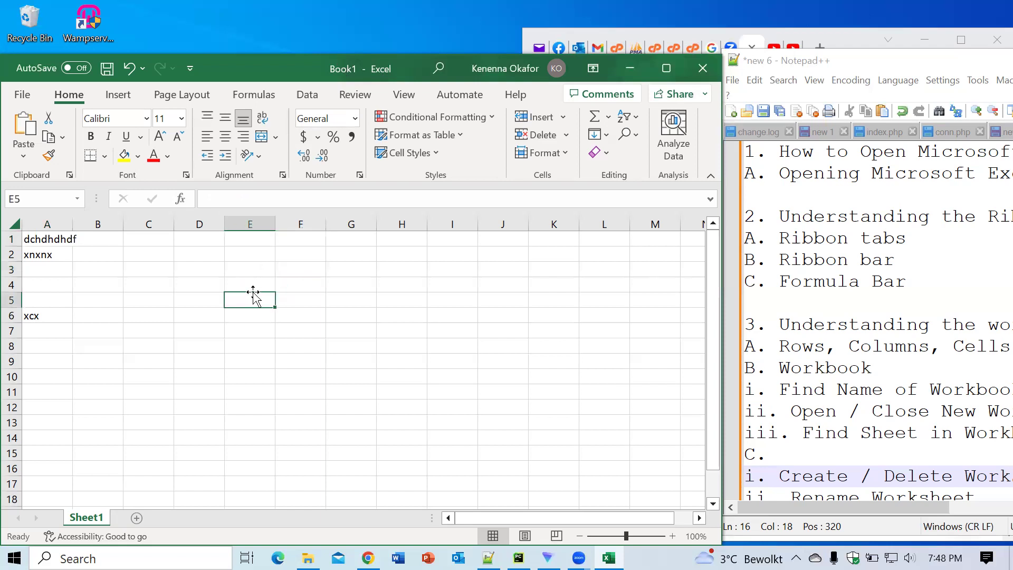
pyautogui.hotkey('ctrl', 's')
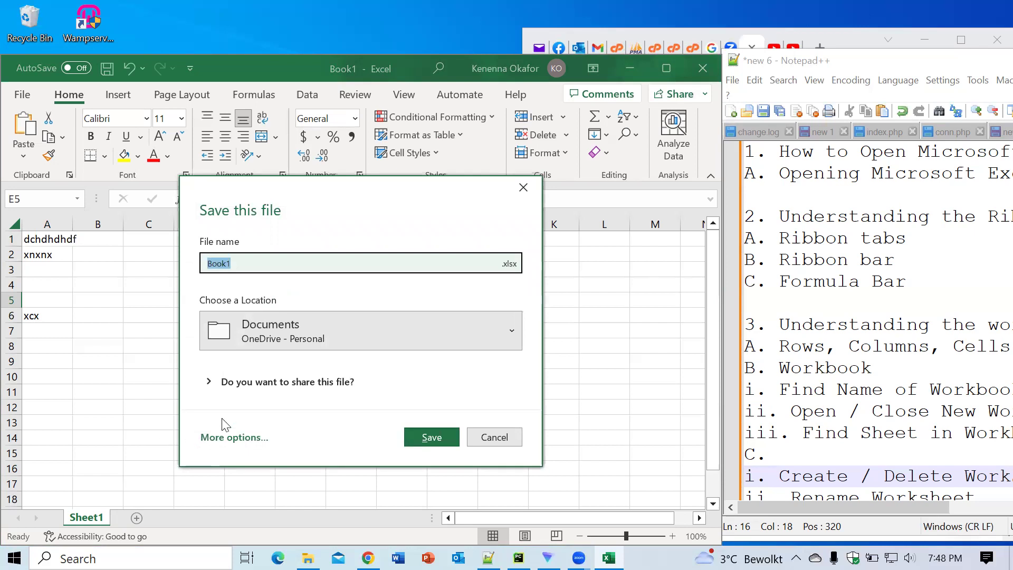
# Step: Name the workbook 'Testing File' and expand to the full Save As dialog via More options
pyautogui.click(226, 437)
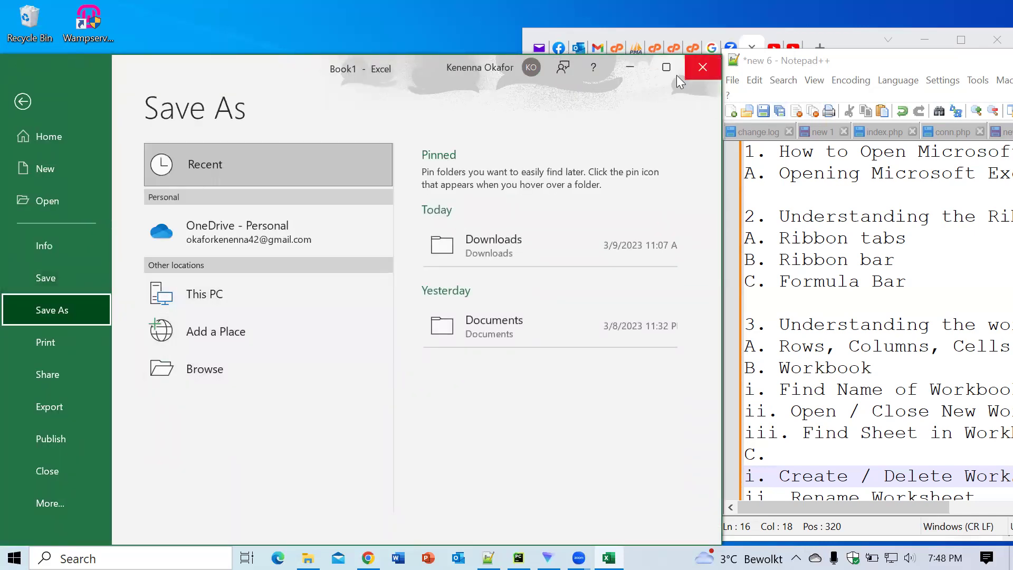
pyautogui.click(695, 68)
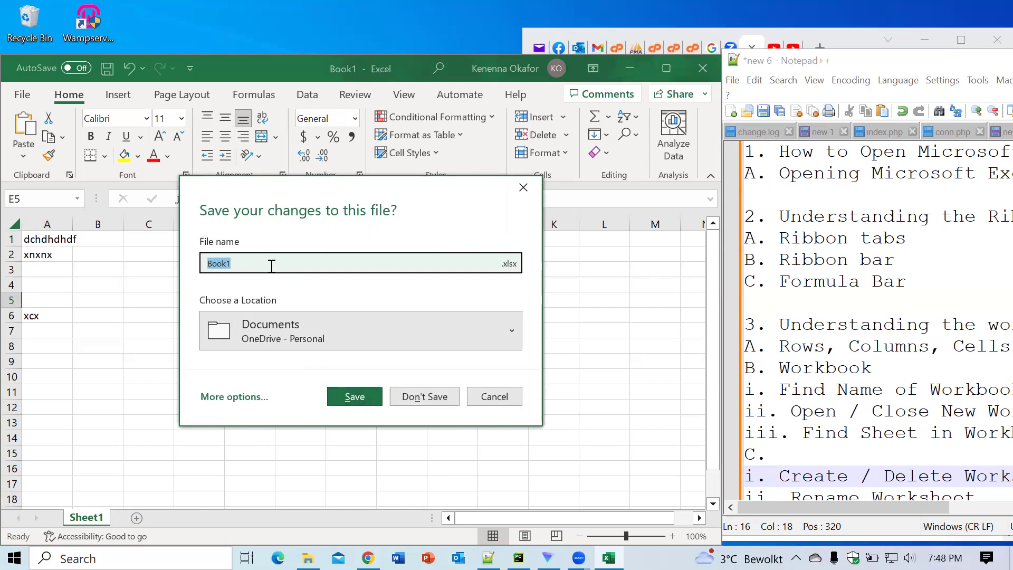
pyautogui.write('Testing File')
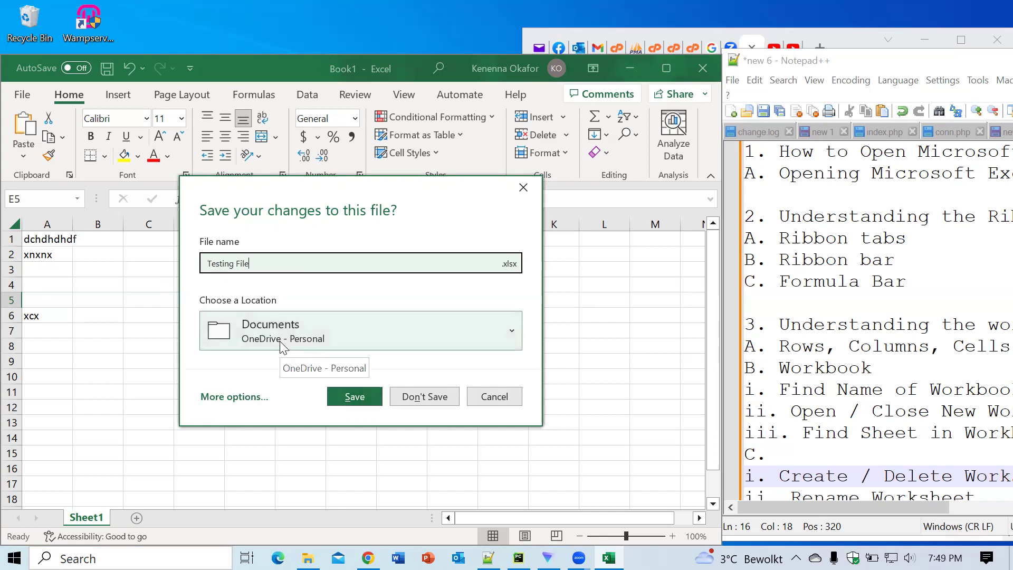
pyautogui.click(236, 398)
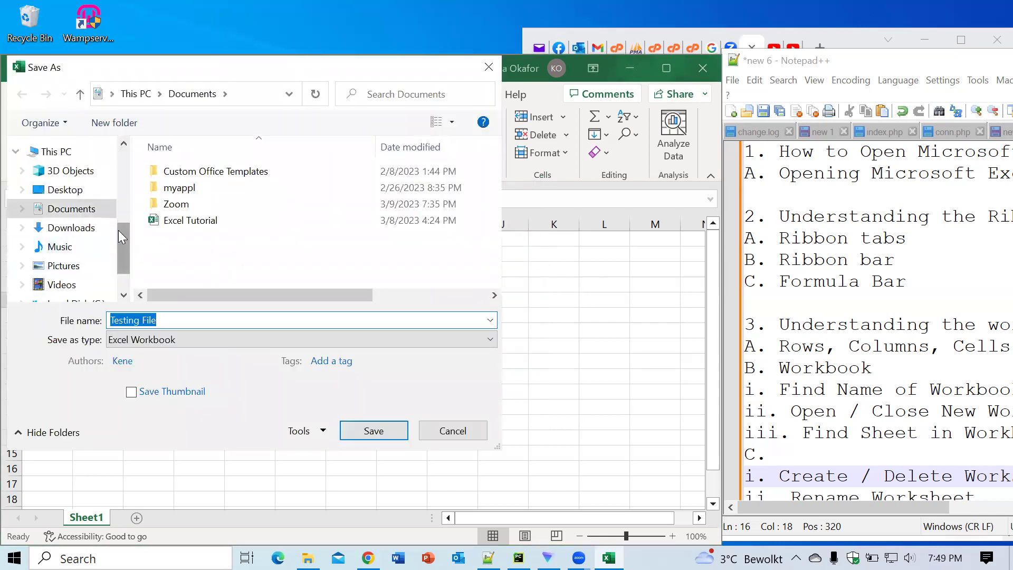
# Step: Save 'Testing File' to the Desktop folder
pyautogui.click(64, 191)
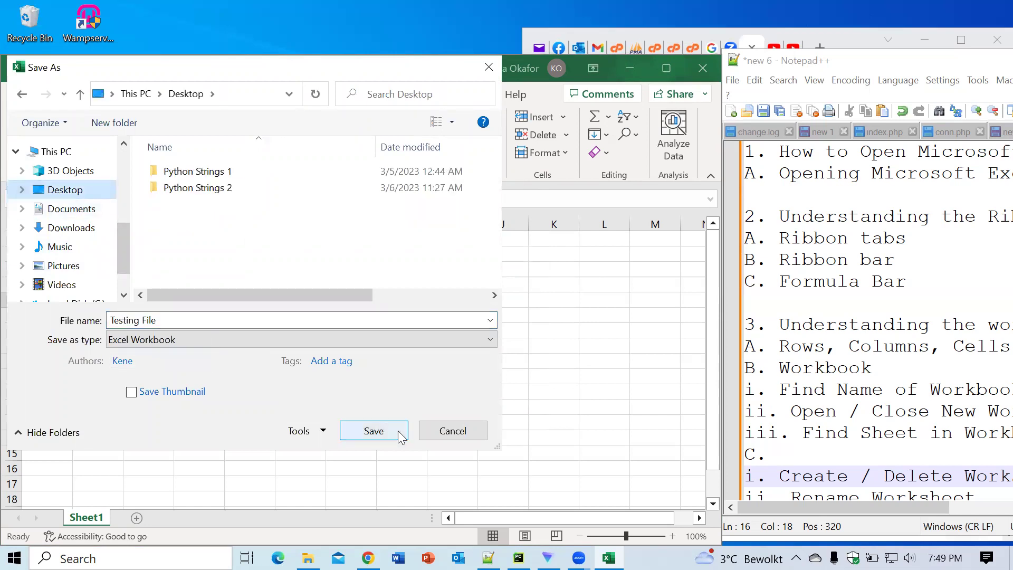
pyautogui.click(382, 431)
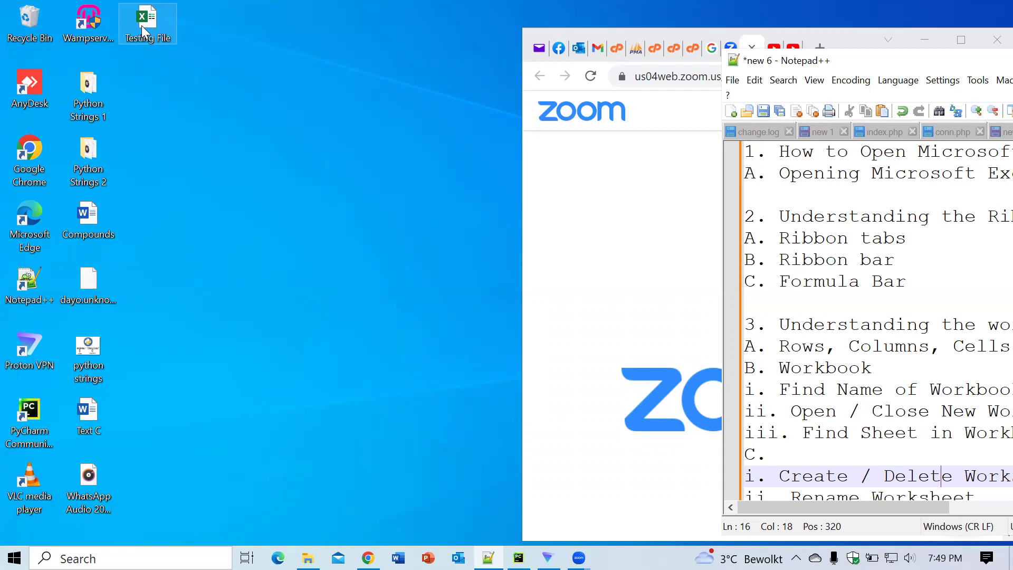
# Step: Open 'Testing File' from its desktop icon's right-click menu
pyautogui.doubleClick(151, 24)
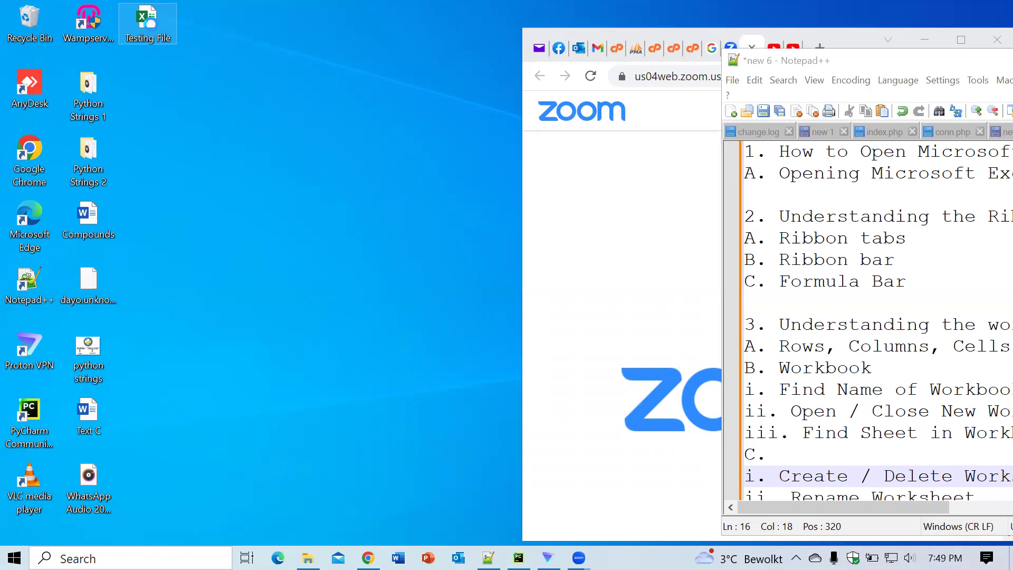
pyautogui.rightClick(150, 36)
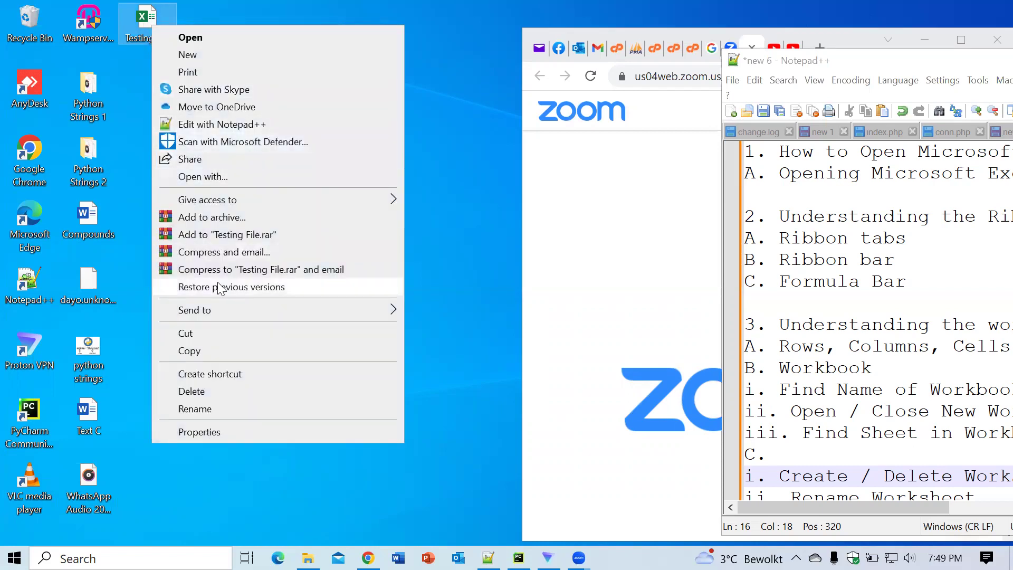
pyautogui.click(203, 36)
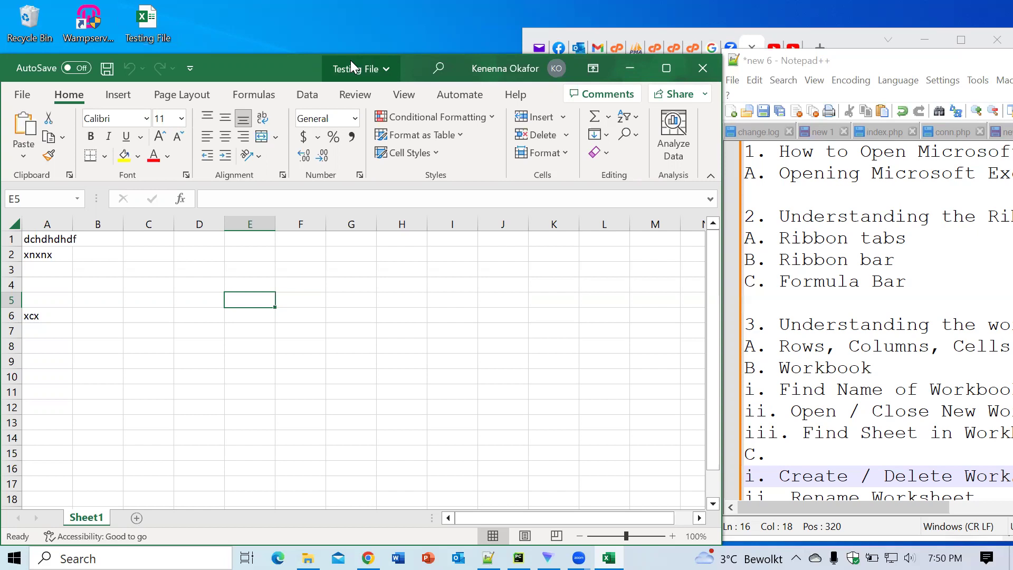
# Step: Create a new blank workbook, Book1, from the New page in Backstage
pyautogui.click(366, 312)
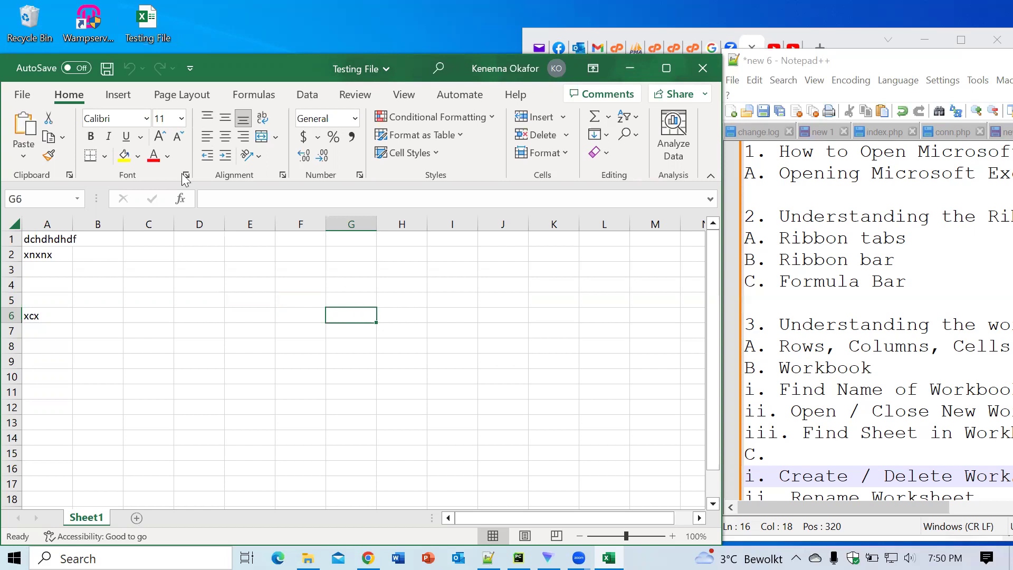
pyautogui.hotkey('ctrl', 'o')
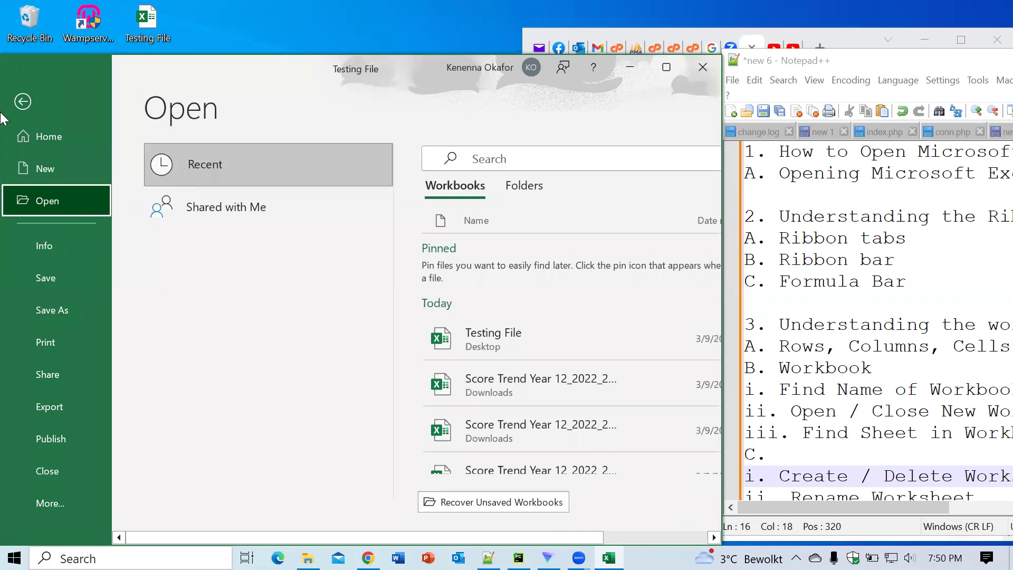
pyautogui.click(58, 166)
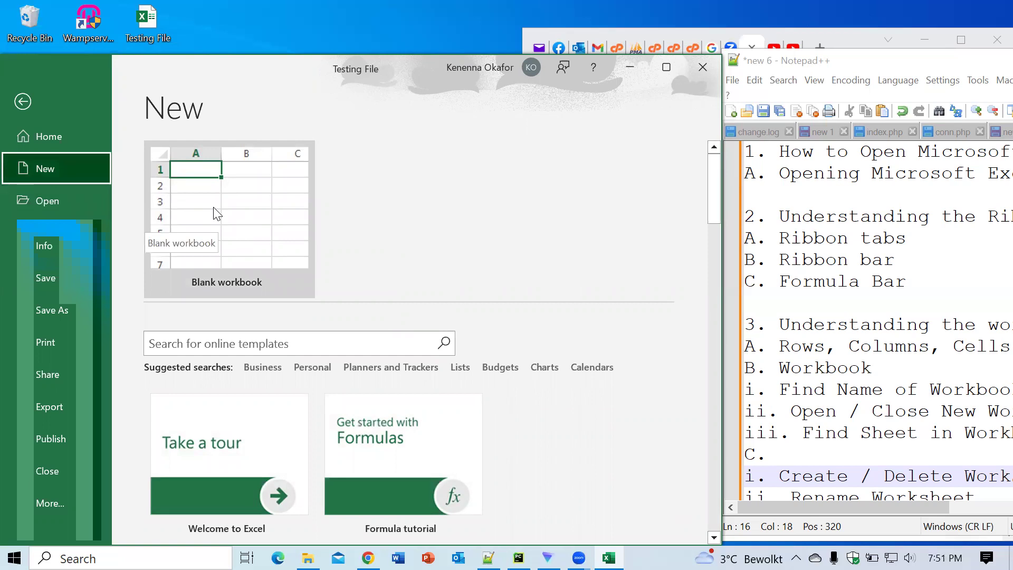
pyautogui.click(227, 222)
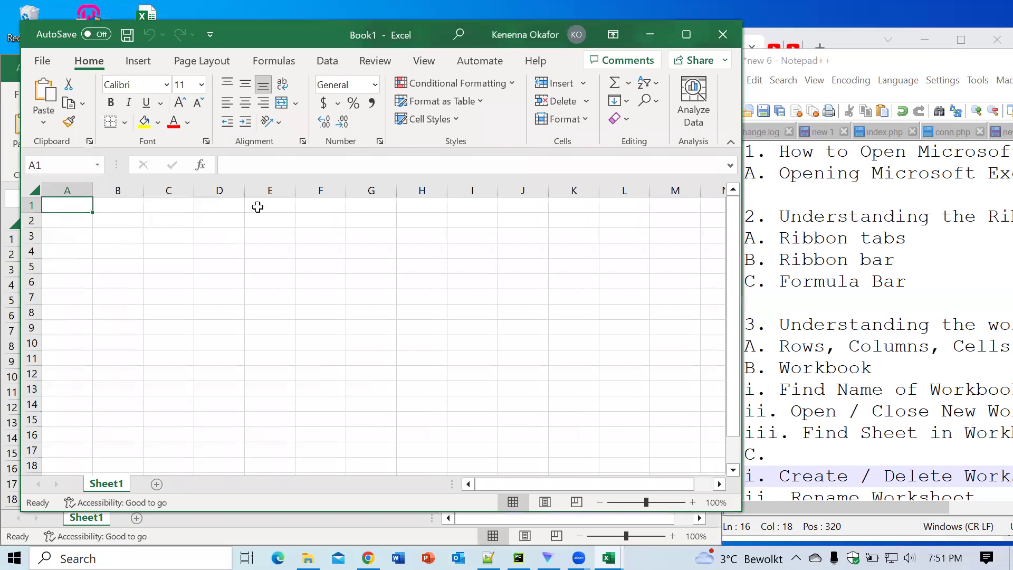
# Step: Reposition the Book1 window so Testing File shows behind it, then open blank workbook Book2
pyautogui.moveTo(304, 39); pyautogui.dragTo(392, 198)
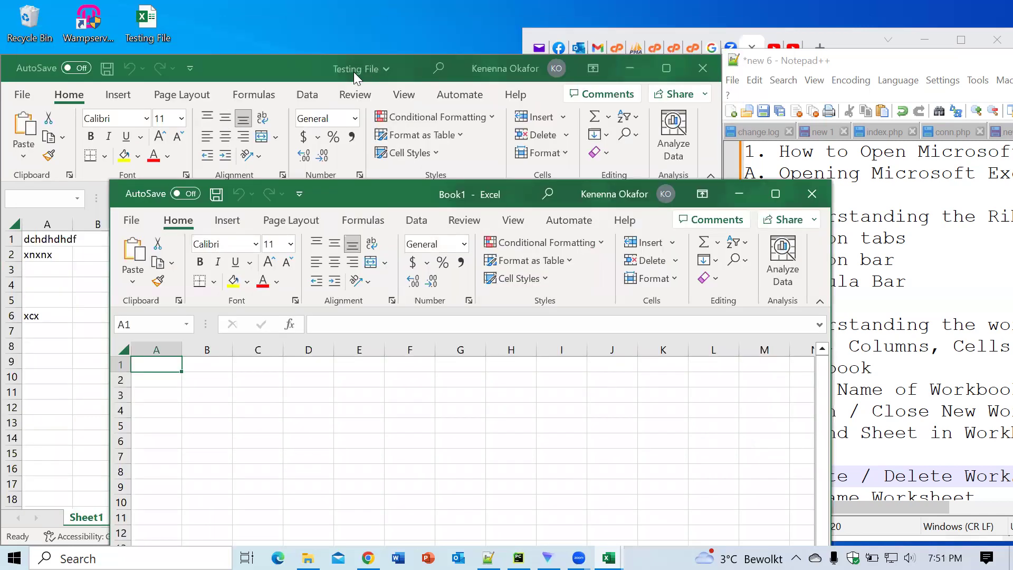
pyautogui.doubleClick(443, 198)
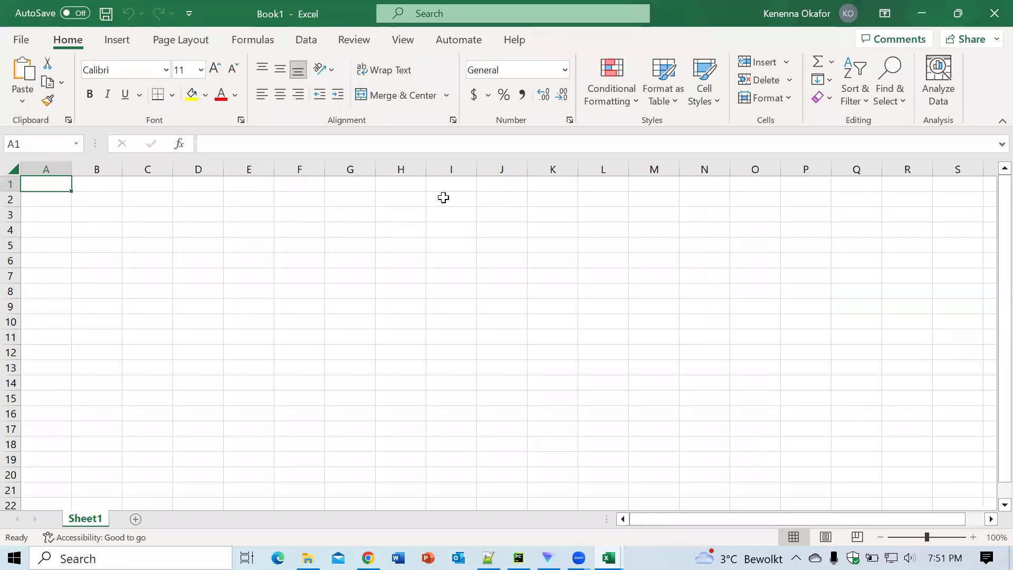
pyautogui.click(968, 18)
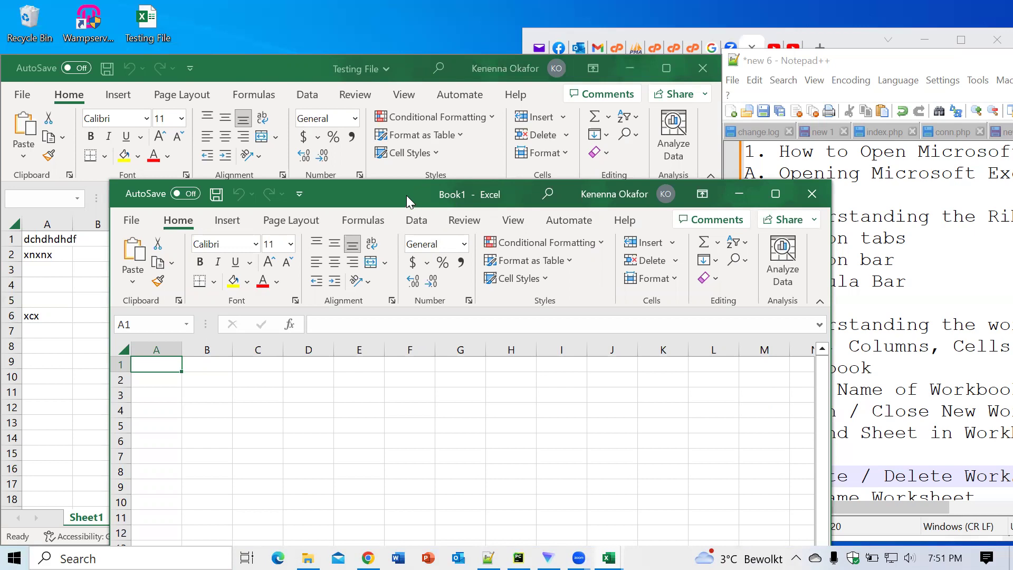
pyautogui.moveTo(406, 195); pyautogui.dragTo(403, 76)
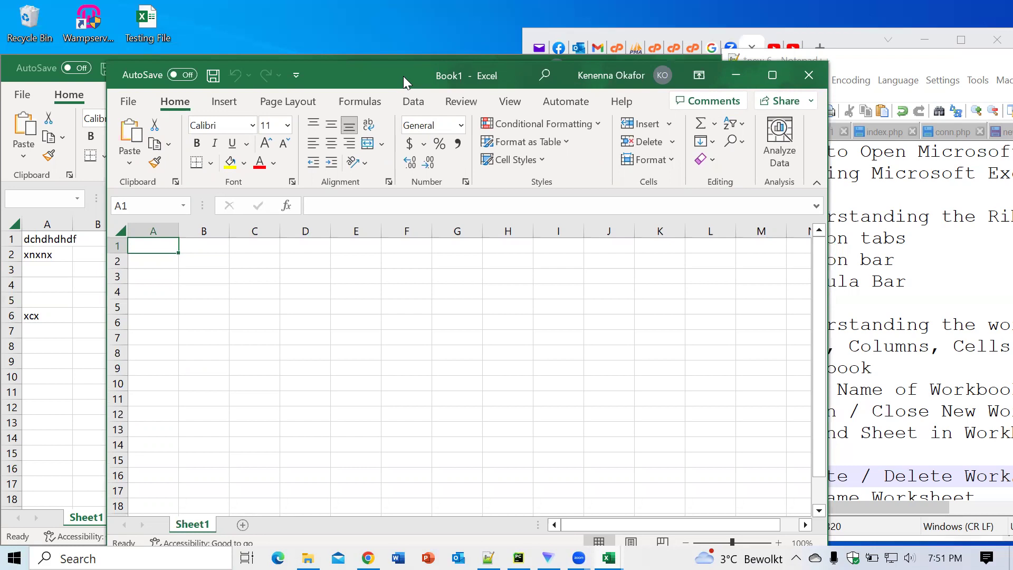
pyautogui.click(391, 303)
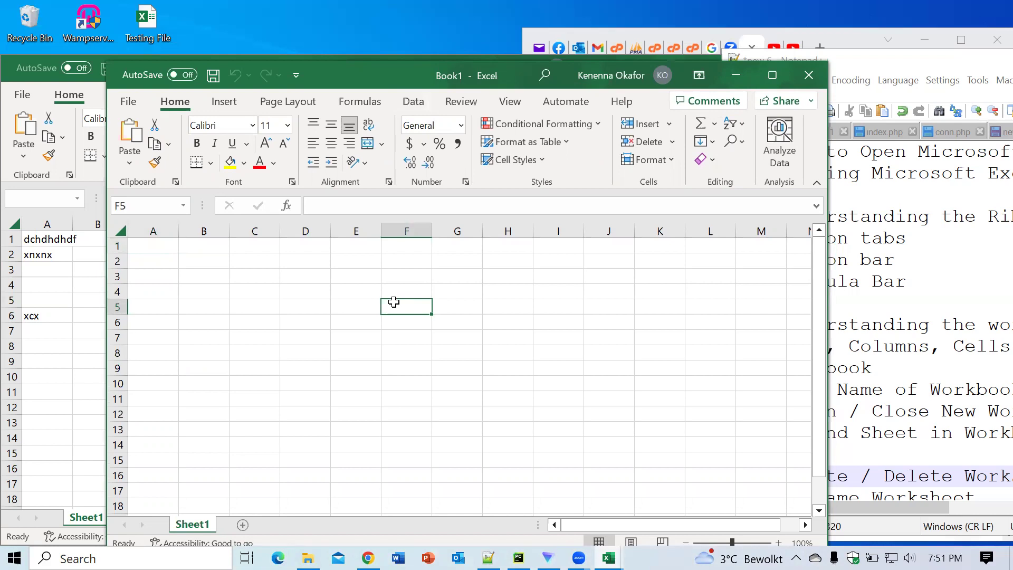
pyautogui.hotkey('ctrl', 'n')
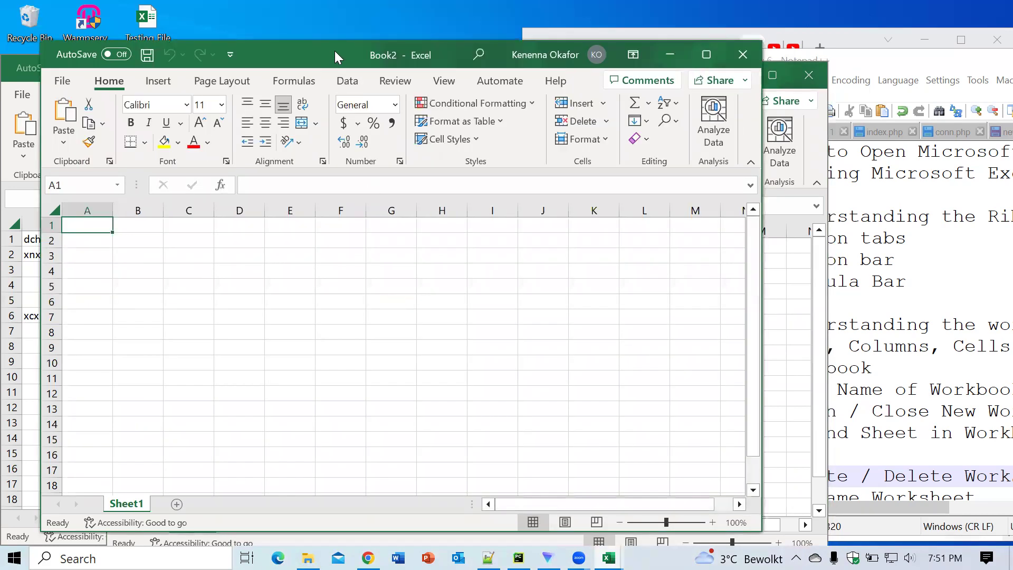
# Step: Drag Book2 aside and create a third blank workbook, Book3, via File > New
pyautogui.moveTo(334, 51); pyautogui.dragTo(509, 169)
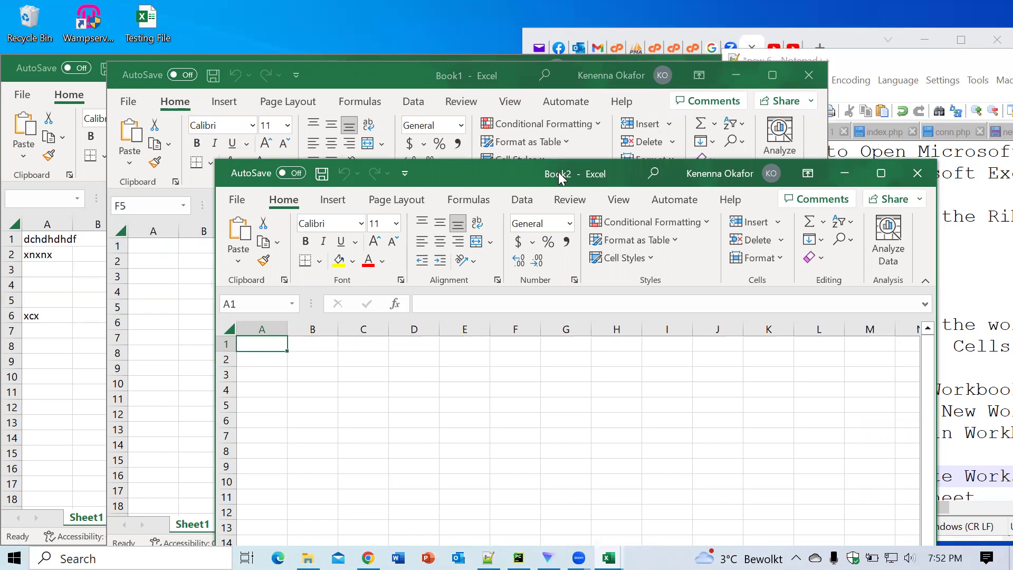
pyautogui.click(237, 201)
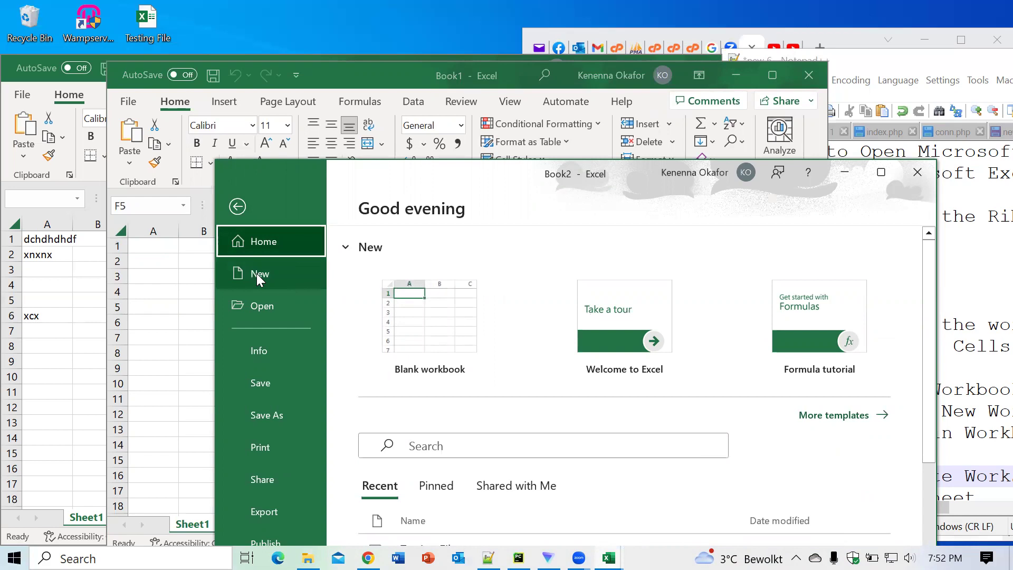
pyautogui.click(258, 276)
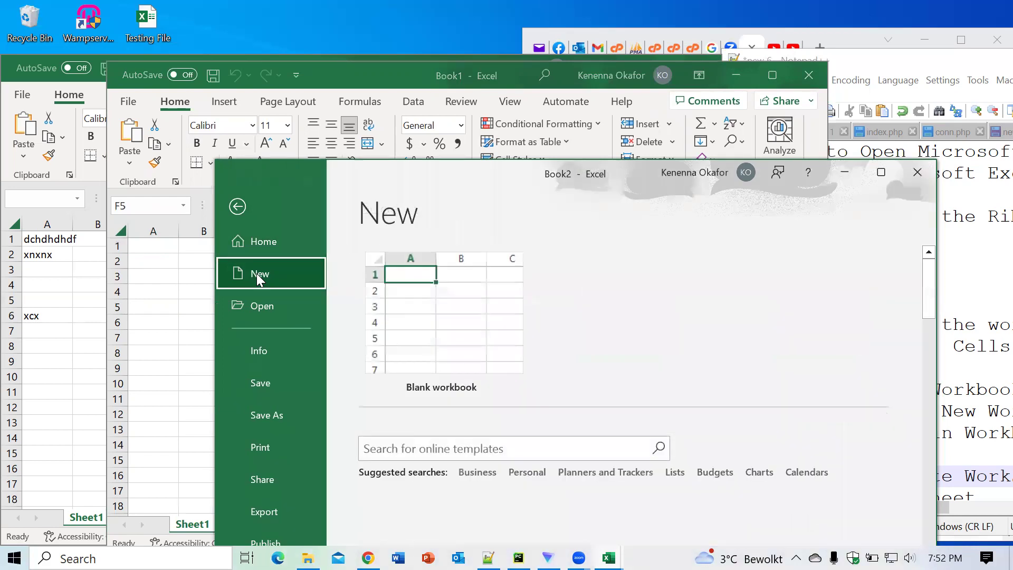
pyautogui.click(457, 339)
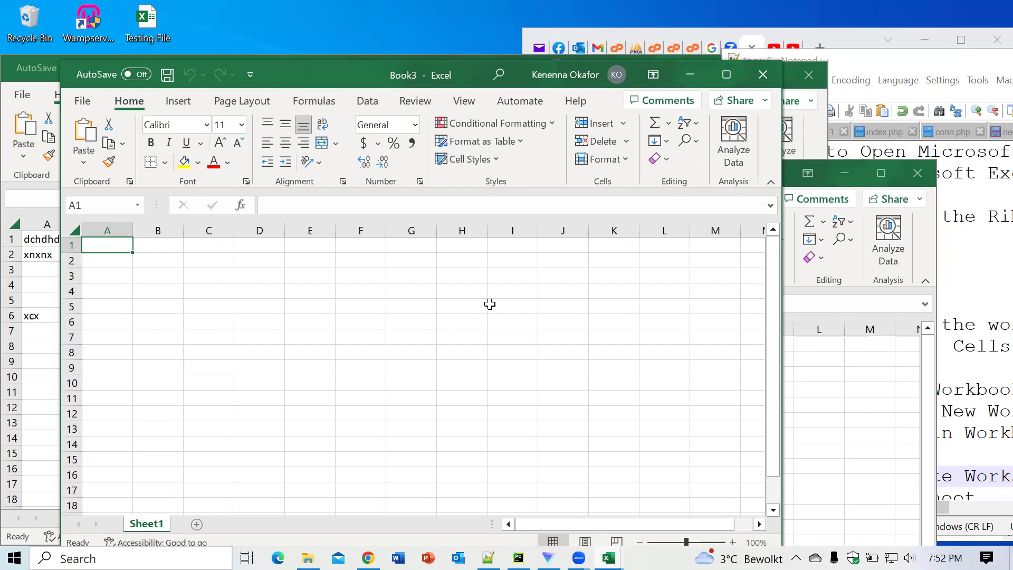
# Step: Close Book3, then Book2, with Ctrl+W in each window
pyautogui.click(498, 320)
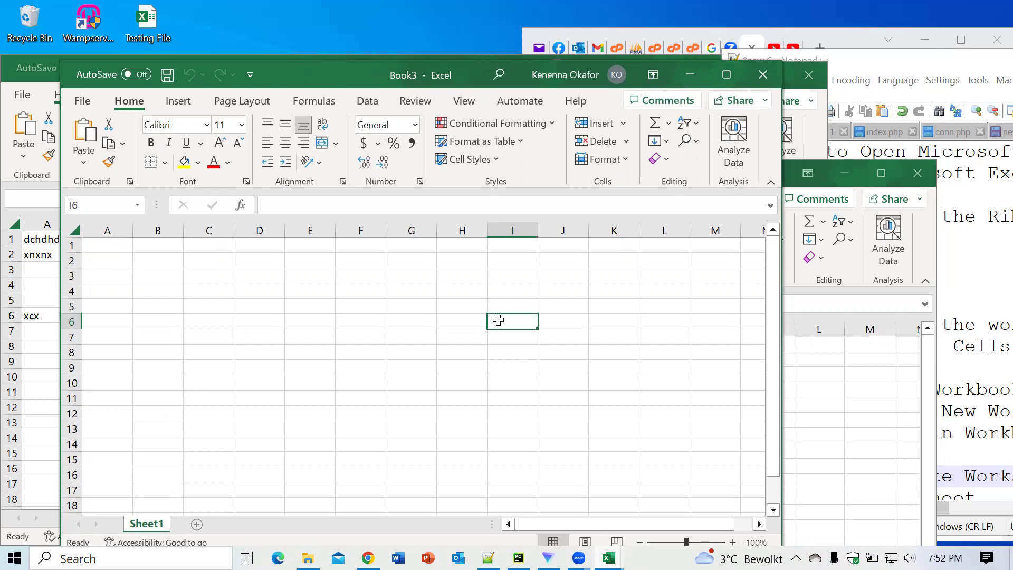
pyautogui.hotkey('ctrl', 'w')
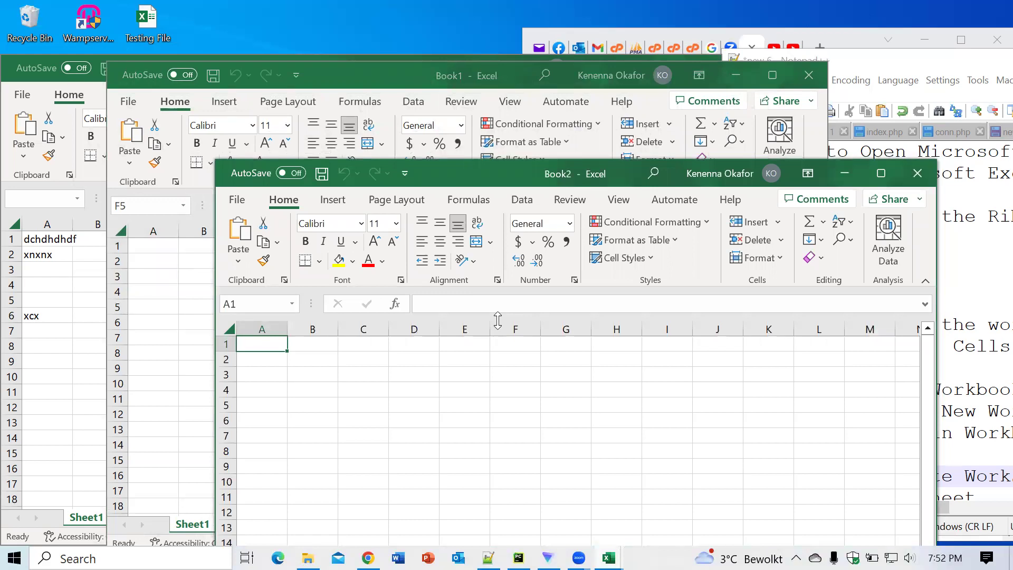
pyautogui.click(516, 402)
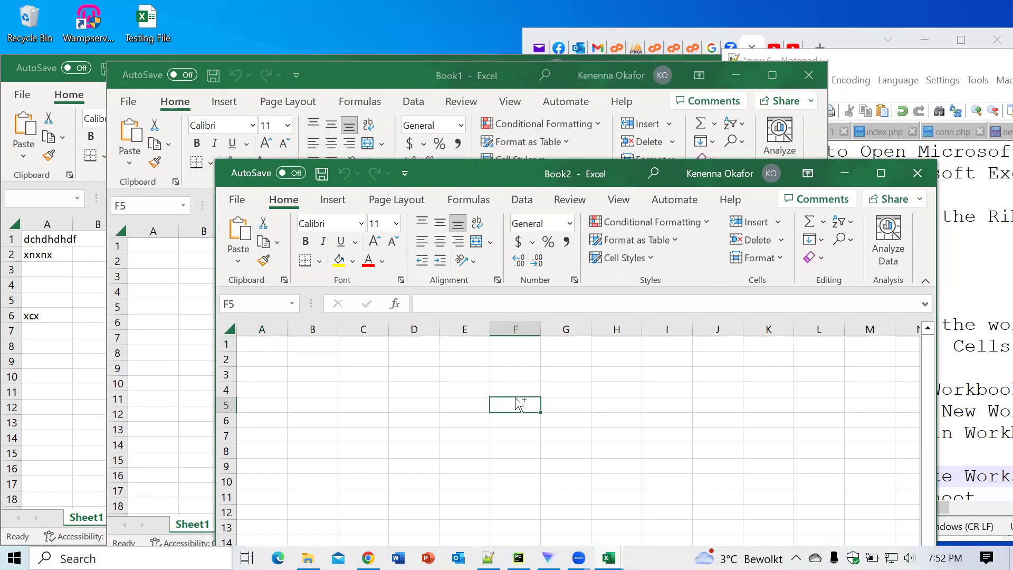
pyautogui.hotkey('ctrl', 'w')
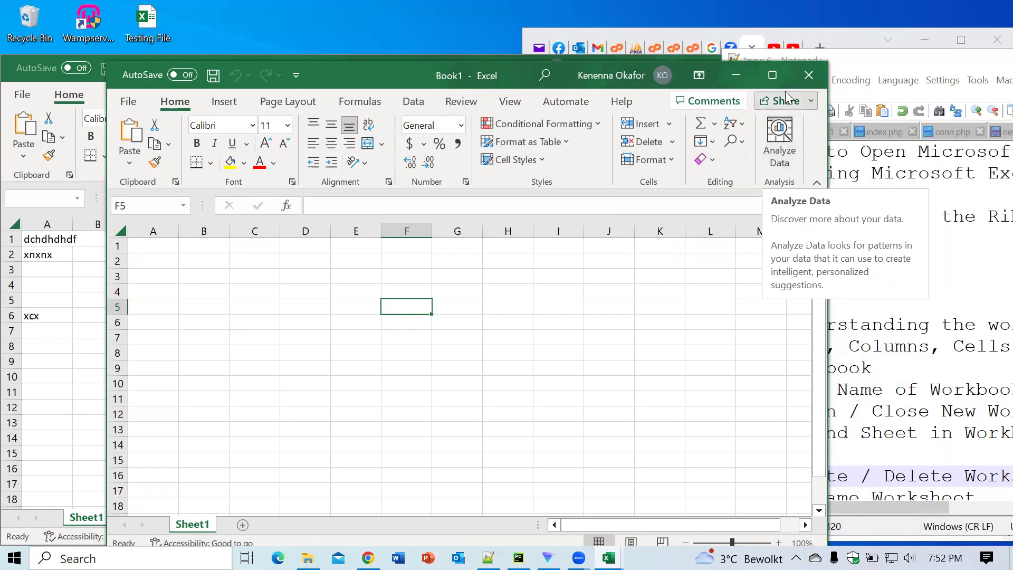
# Step: Close Book1, then open a blank Book4 with Ctrl+N and close it as well
pyautogui.click(808, 75)
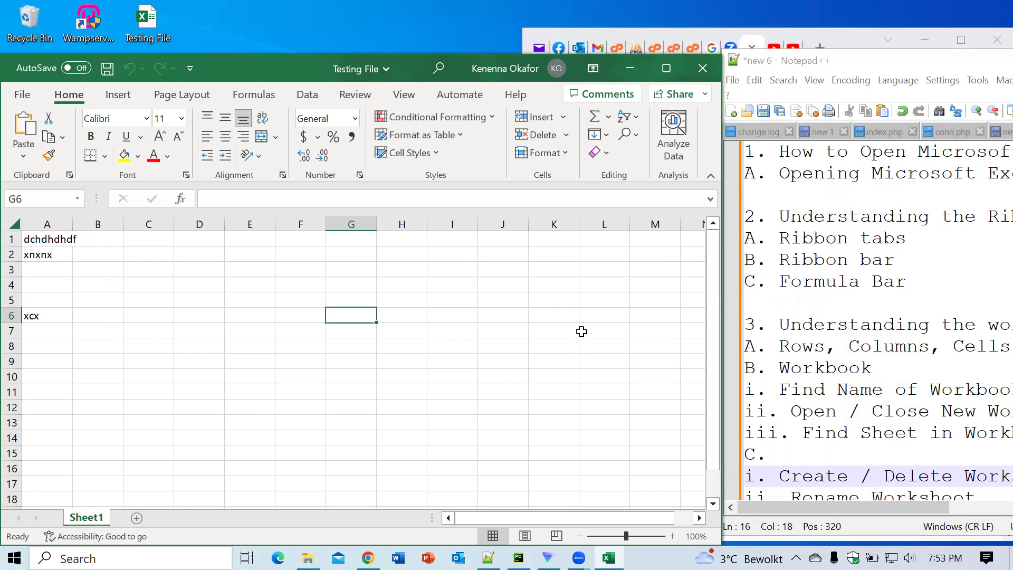
pyautogui.click(356, 433)
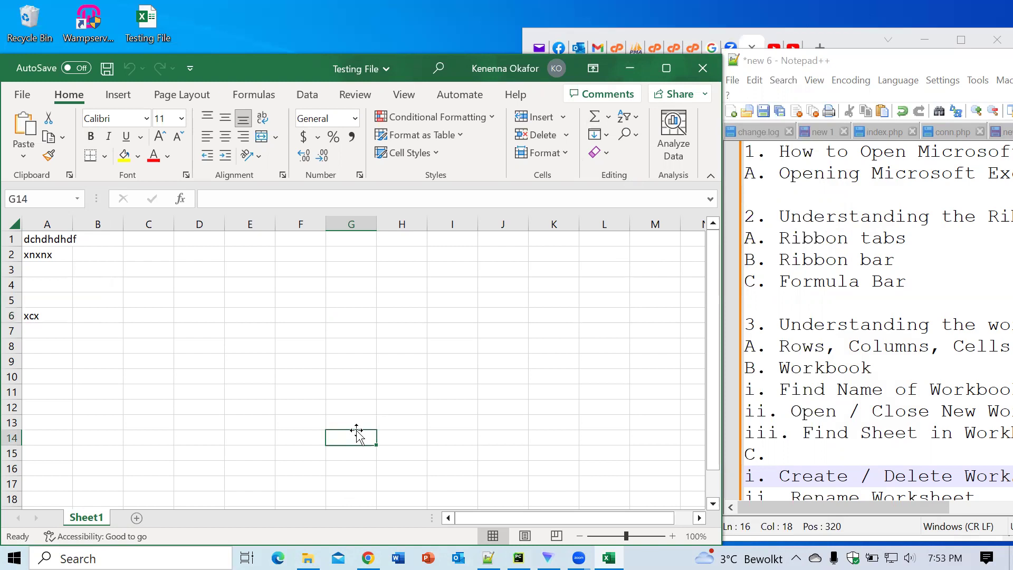
pyautogui.hotkey('ctrl', 'n')
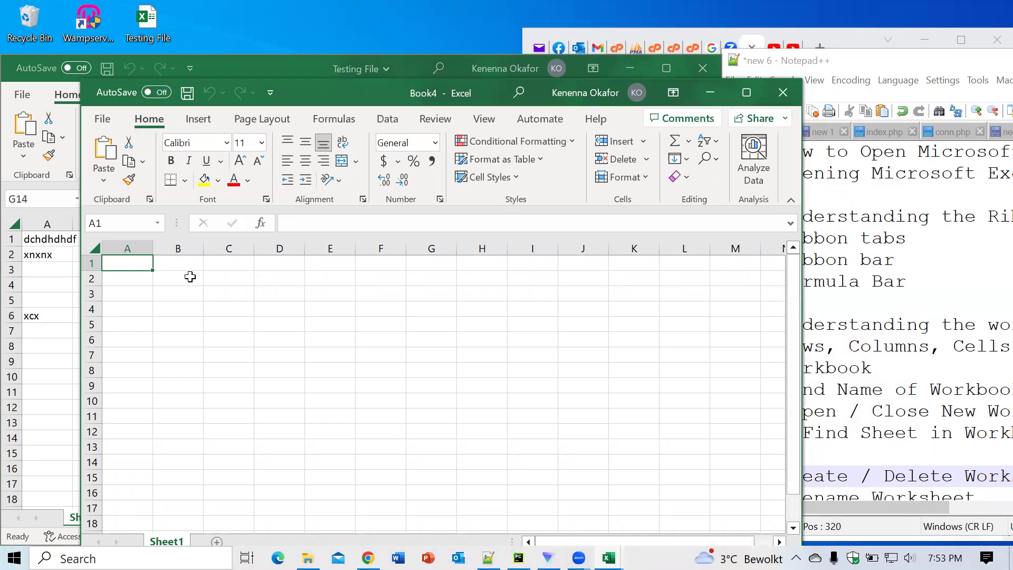
pyautogui.click(784, 94)
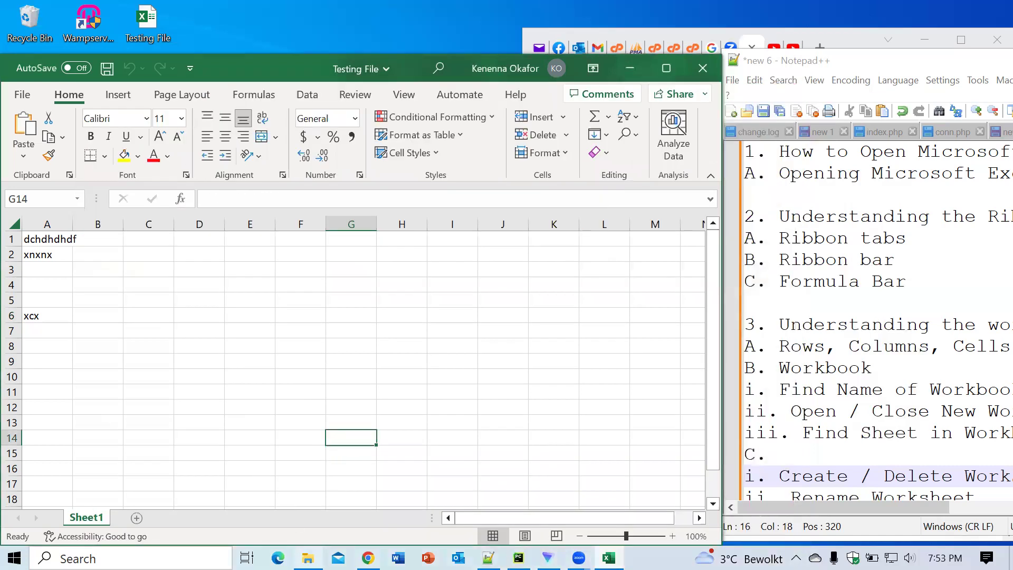
pyautogui.click(262, 362)
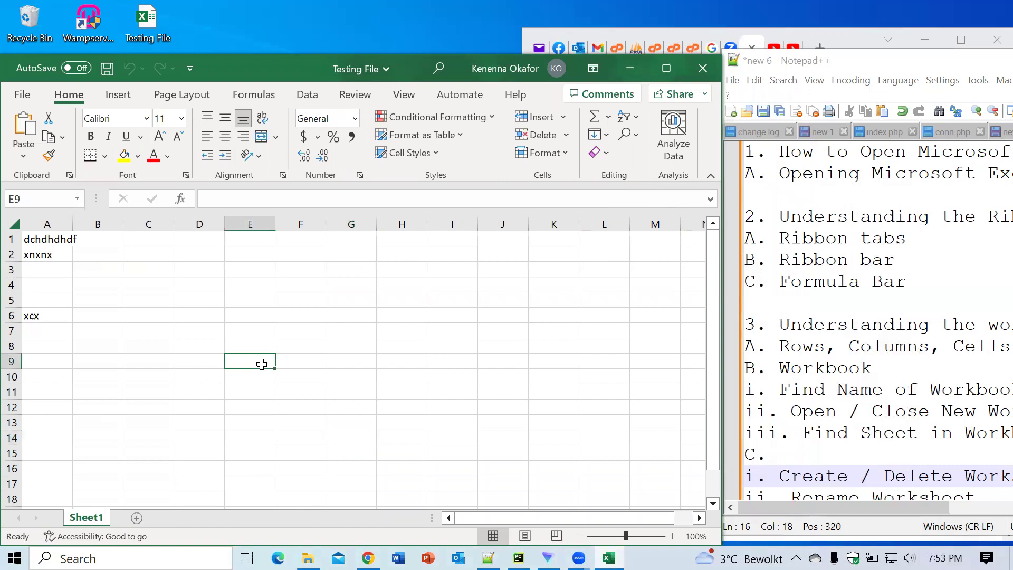
# Step: In a new workbook, enter 'dsdhdihd' in B2 and 'ccjcjc' in B5, then close it
pyautogui.hotkey('ctrl', 'n')
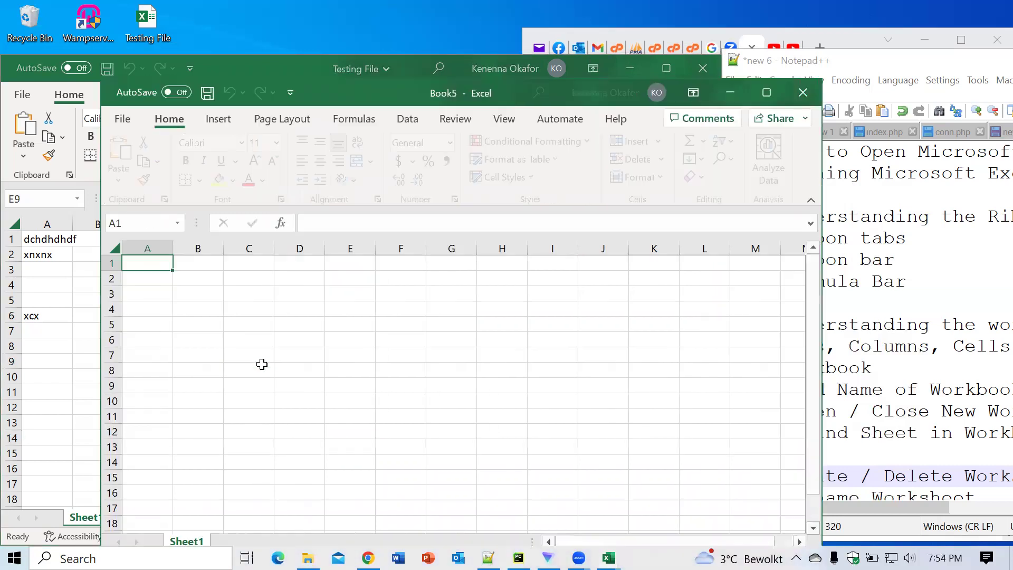
pyautogui.click(208, 280)
pyautogui.write('dsdhdihd')
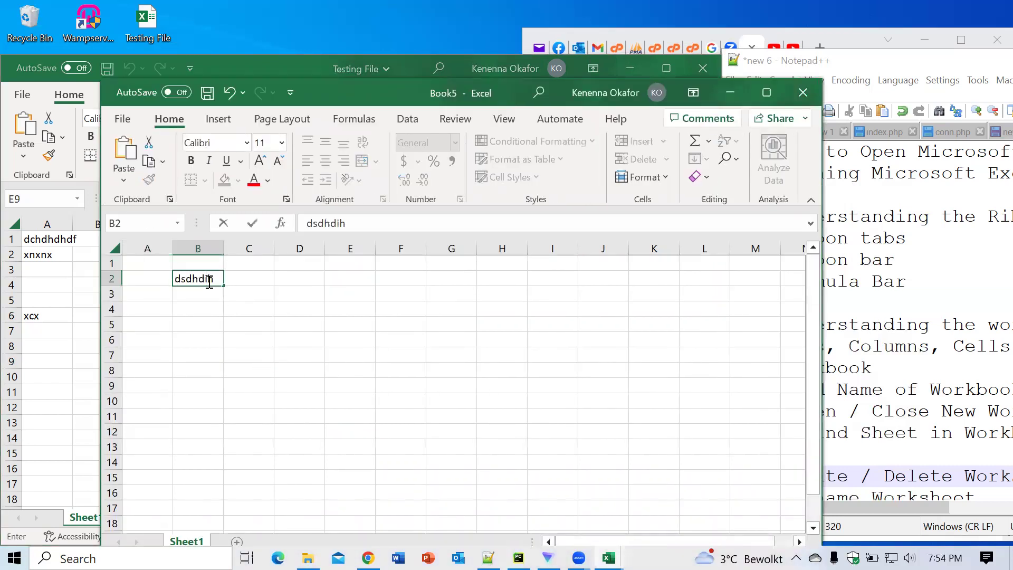
pyautogui.click(222, 319)
pyautogui.write('ccjcjc')
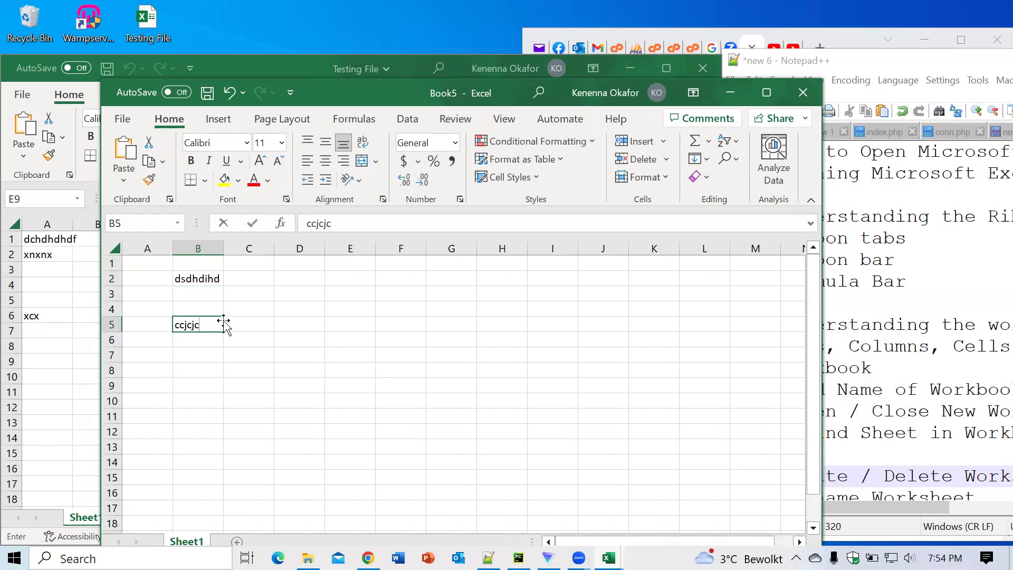
pyautogui.click(344, 337)
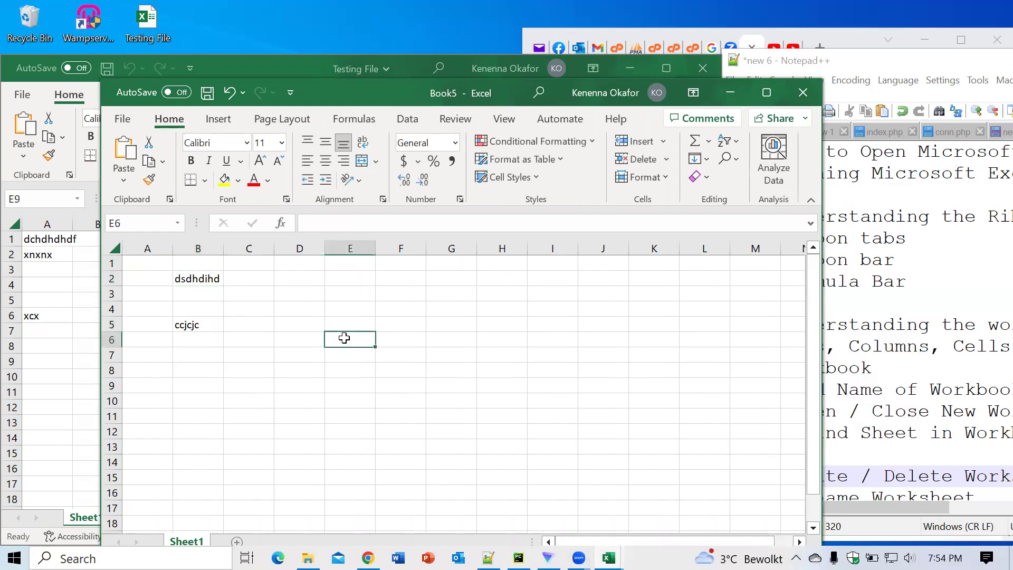
pyautogui.hotkey('ctrl', 'w')
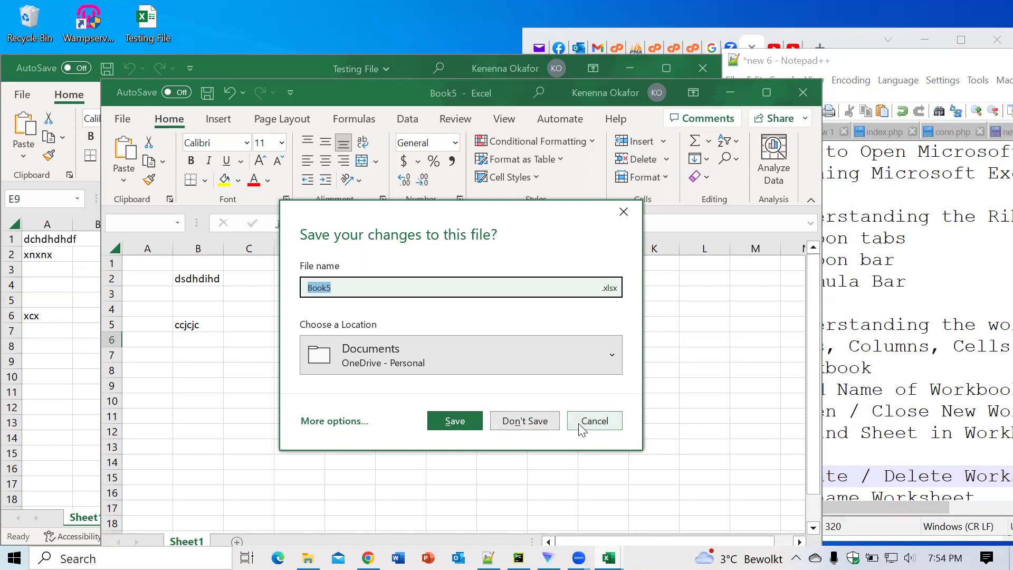
# Step: Cancel the first save prompt, then close Book5 again and choose Don't Save
pyautogui.click(579, 425)
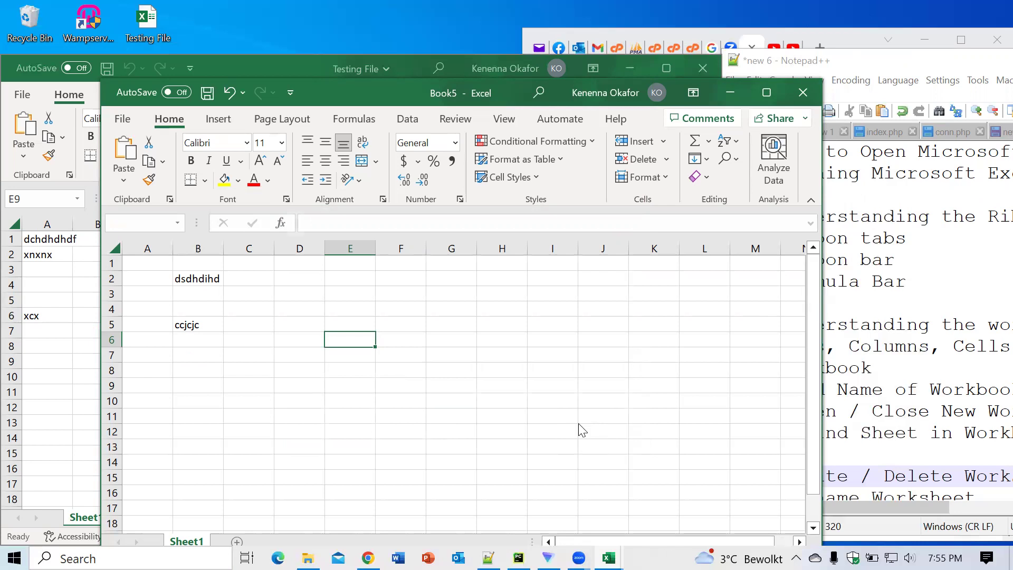
pyautogui.hotkey('ctrl', 'w')
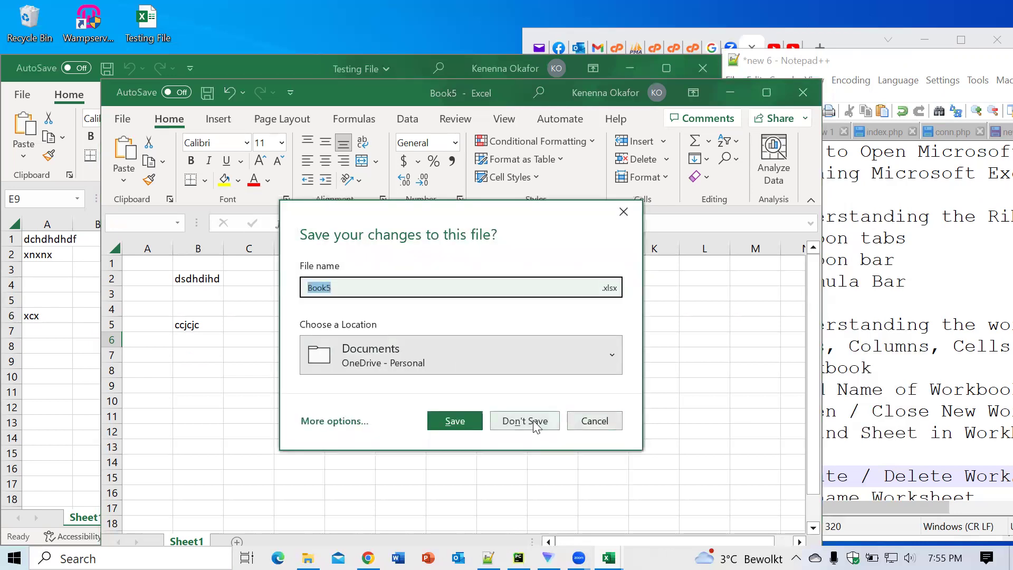
pyautogui.click(534, 422)
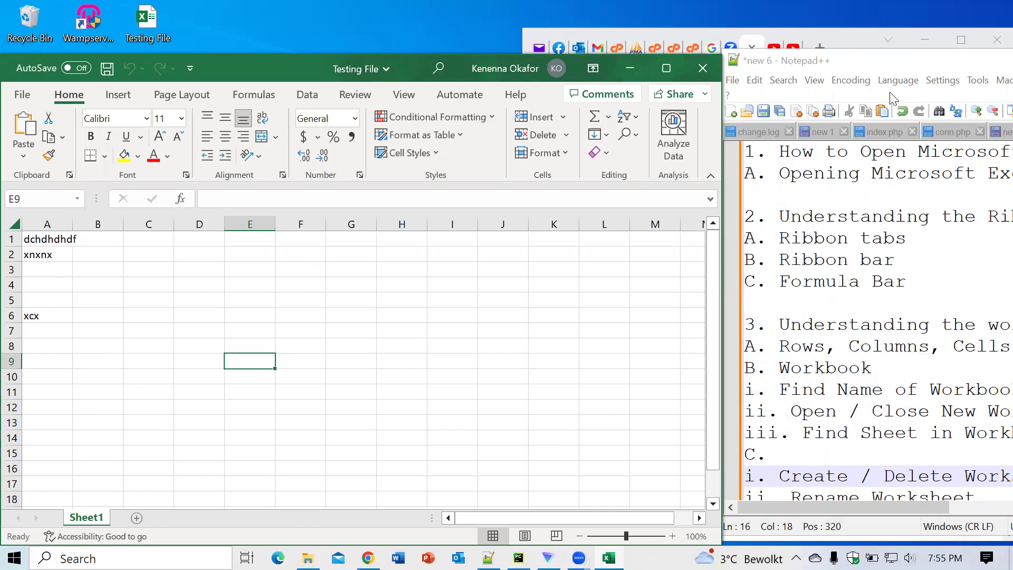
# Step: Bring the Notepad++ outline notes forward and nudge the window slightly left and down
pyautogui.click(891, 67)
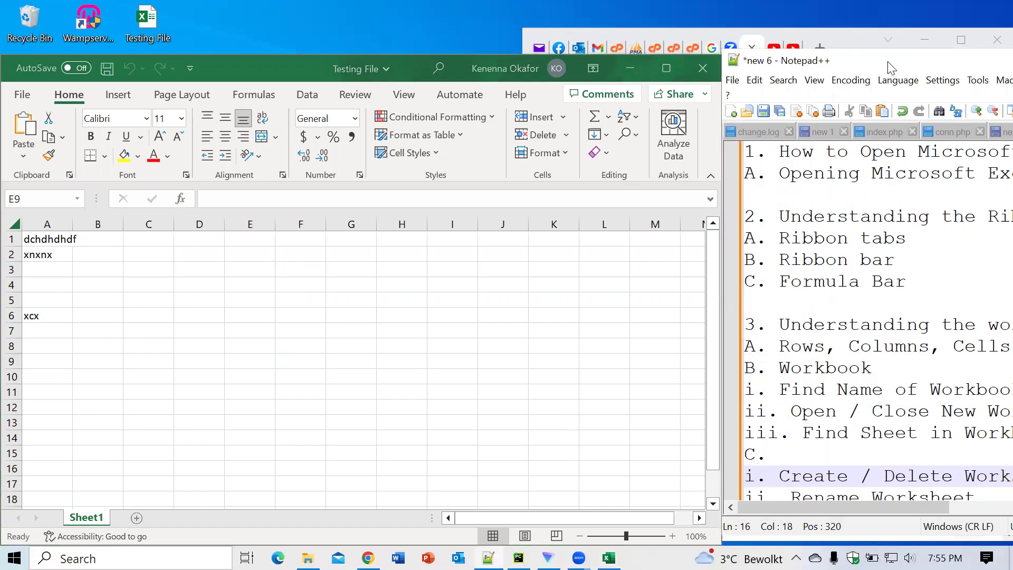
pyautogui.moveTo(891, 67); pyautogui.dragTo(881, 77)
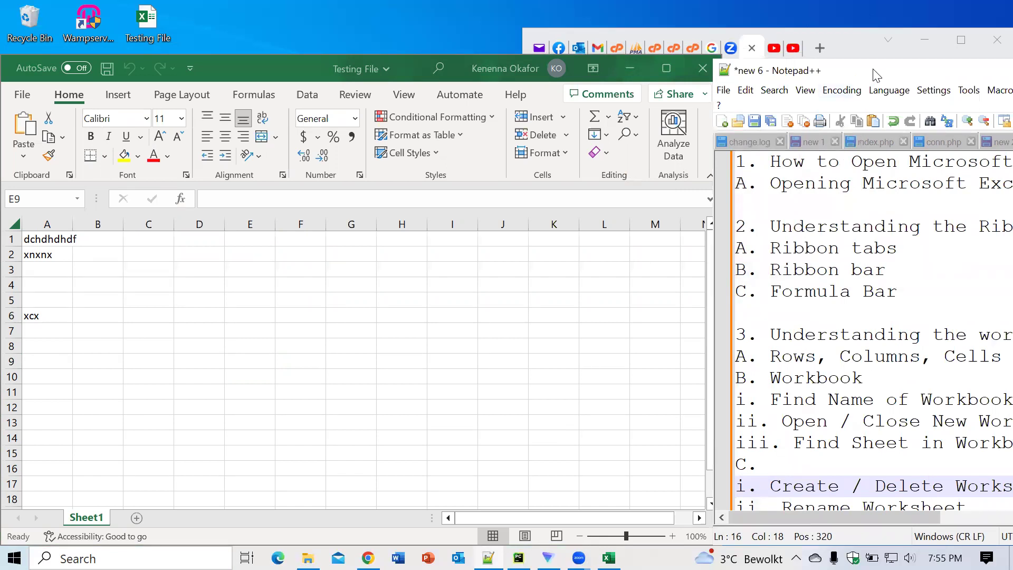
pyautogui.moveTo(877, 75); pyautogui.dragTo(883, 78)
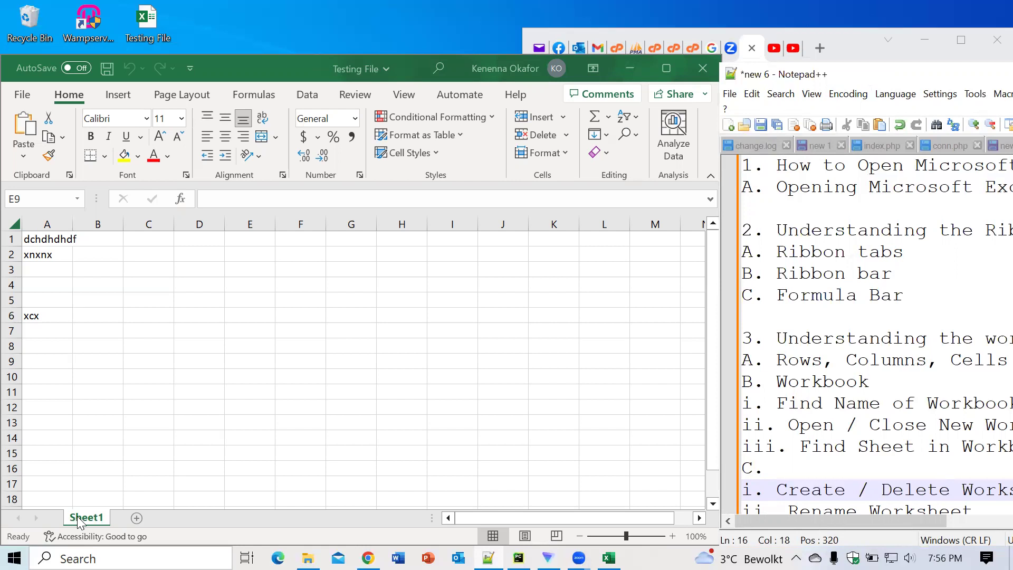
# Step: Return to Testing File and add Sheet2 after Sheet1 with the New sheet button
pyautogui.click(132, 370)
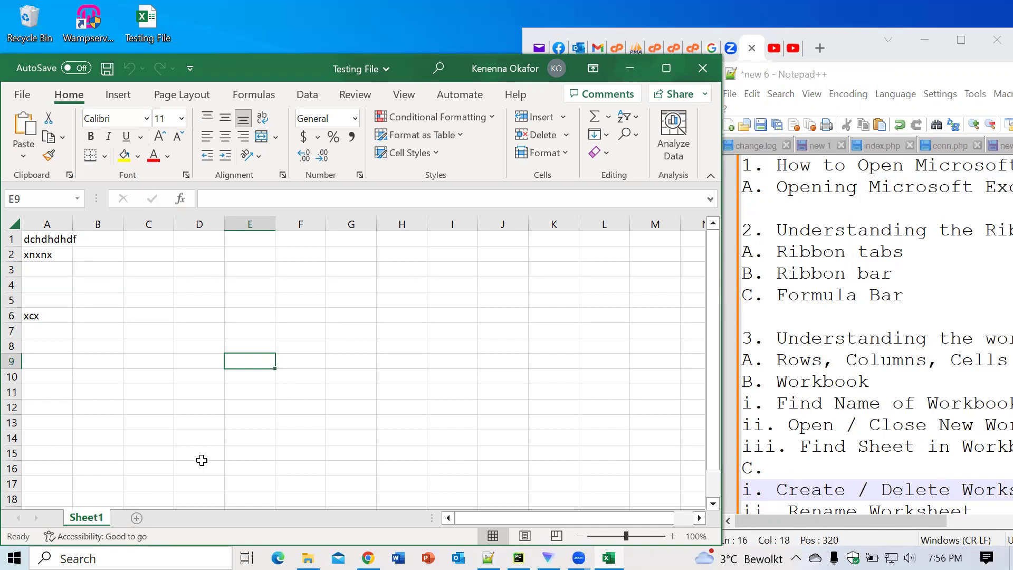
pyautogui.click(137, 519)
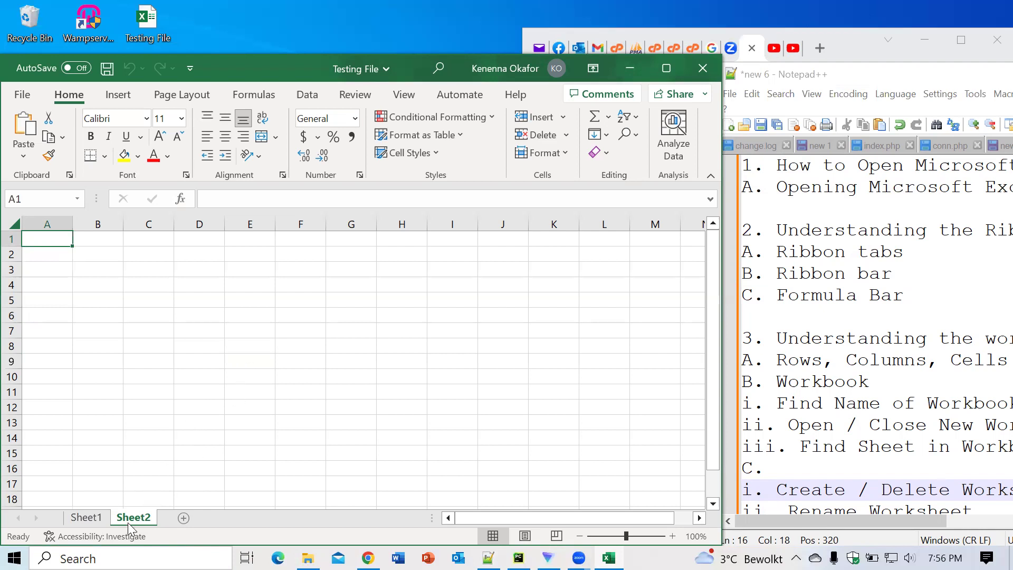
# Step: Switch from Sheet2 back to Sheet1 and insert Sheet3 right after it
pyautogui.click(233, 344)
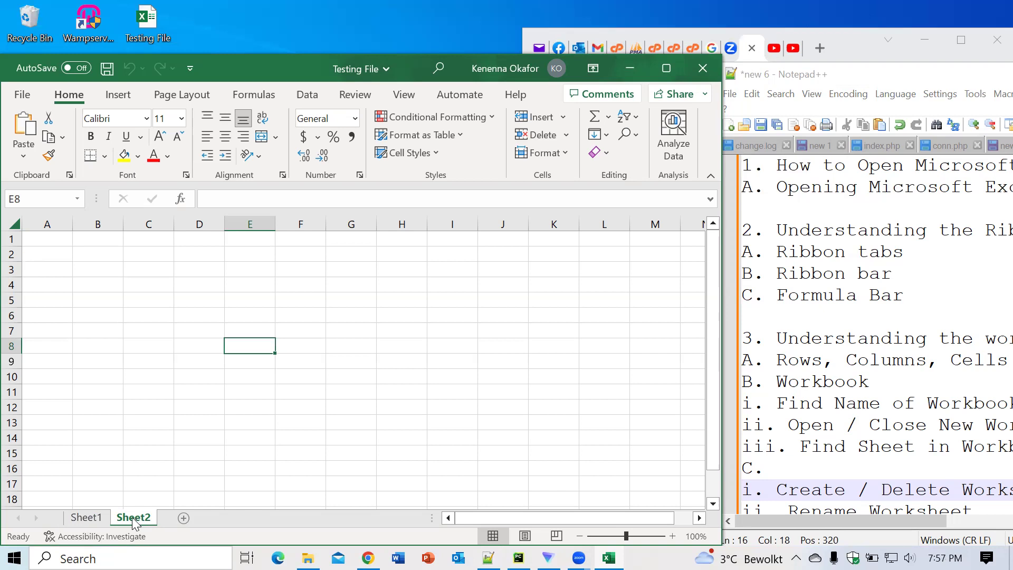
pyautogui.click(101, 518)
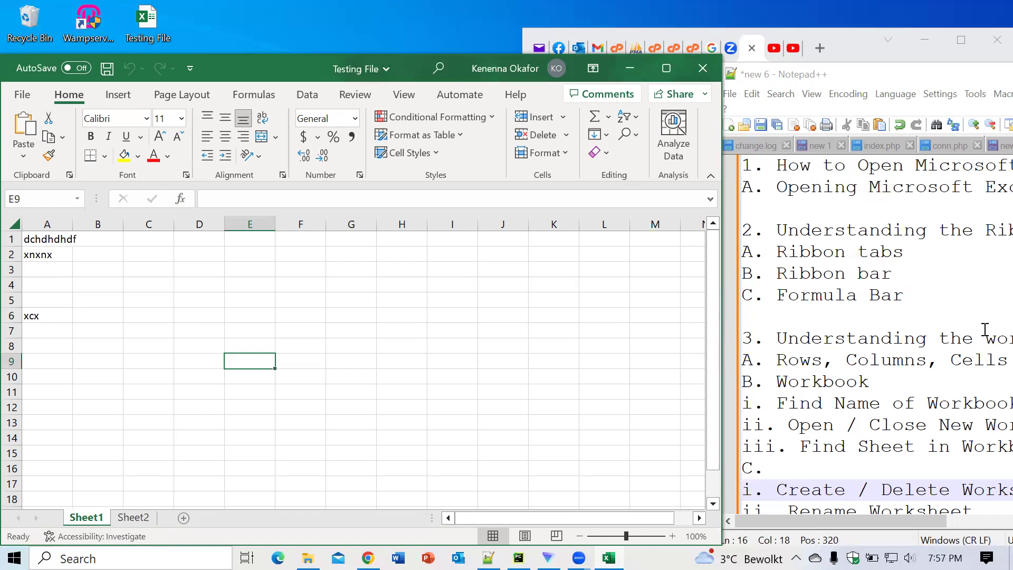
pyautogui.click(184, 518)
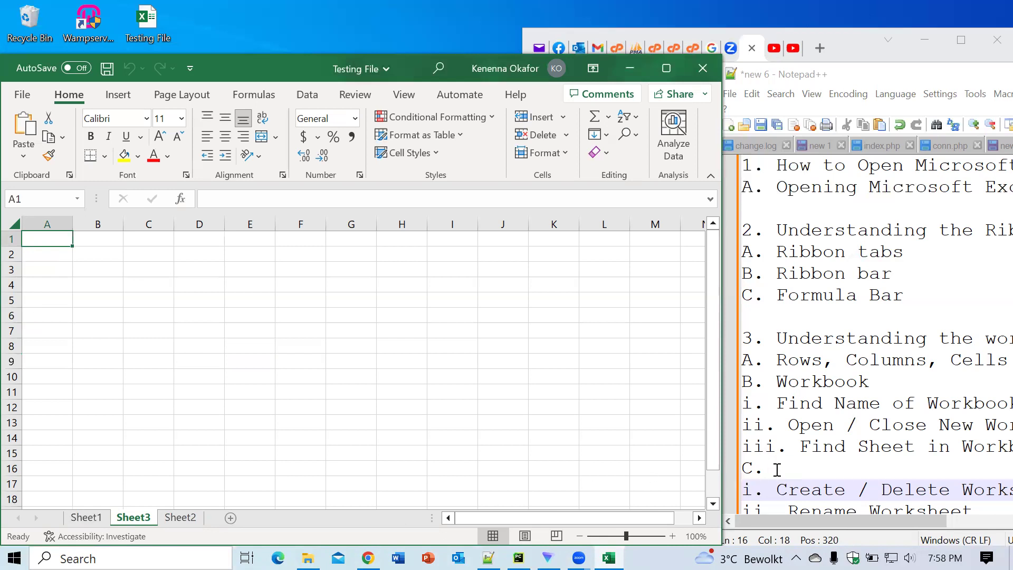
# Step: Highlight the 'Rename Worksheet' topic in the Notepad++ notes, then put Excel's Sheet1 tab into name editing
pyautogui.click(784, 488)
pyautogui.press('Down')
pyautogui.press('Down')
pyautogui.press('Down')
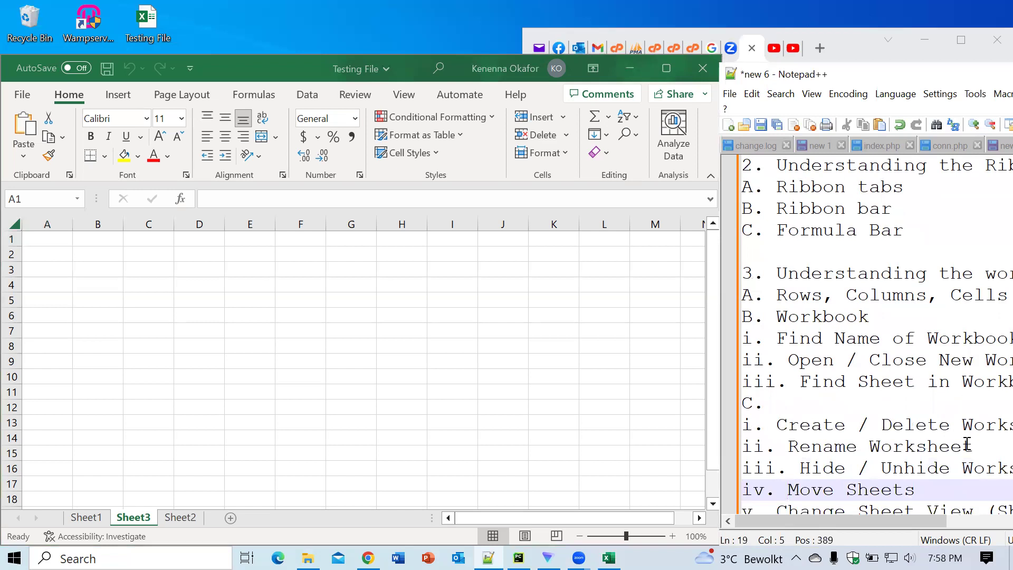
pyautogui.moveTo(970, 445); pyautogui.dragTo(788, 445)
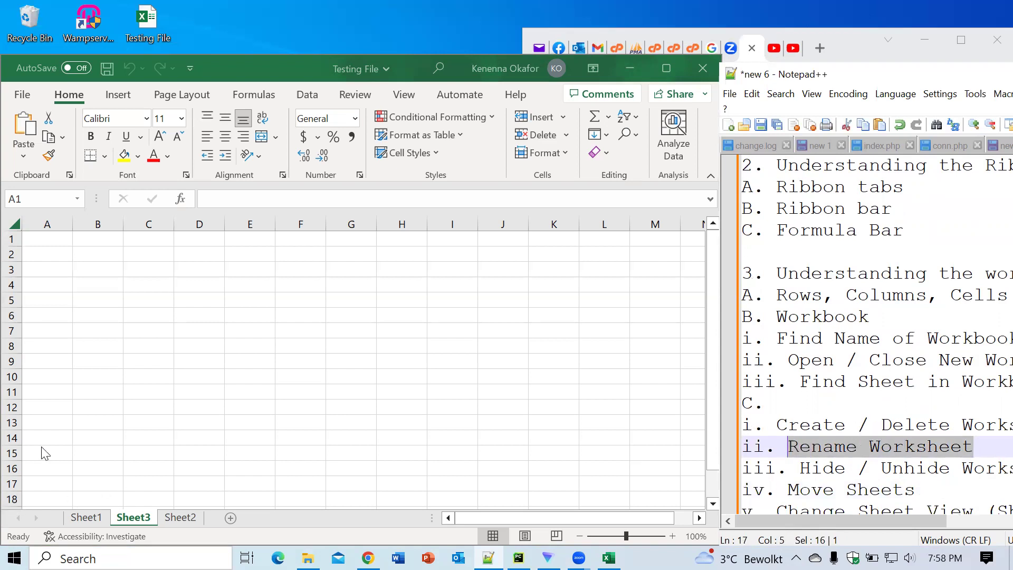
pyautogui.click(135, 518)
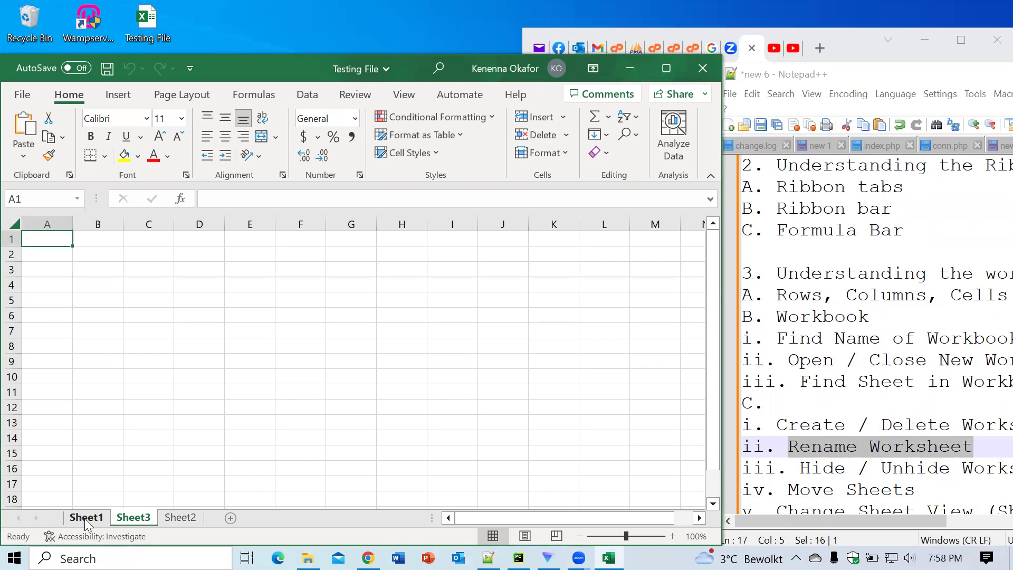
pyautogui.doubleClick(84, 518)
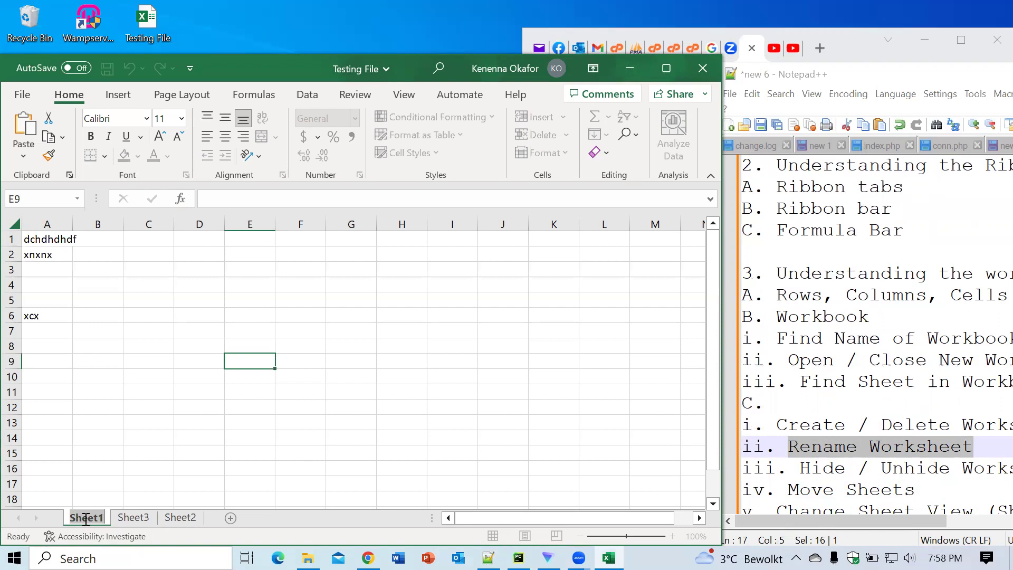
# Step: Name the first sheet 'Names' and change Sheet3 to 'Schools', fixing the 'Schhols' typo
pyautogui.write('Names')
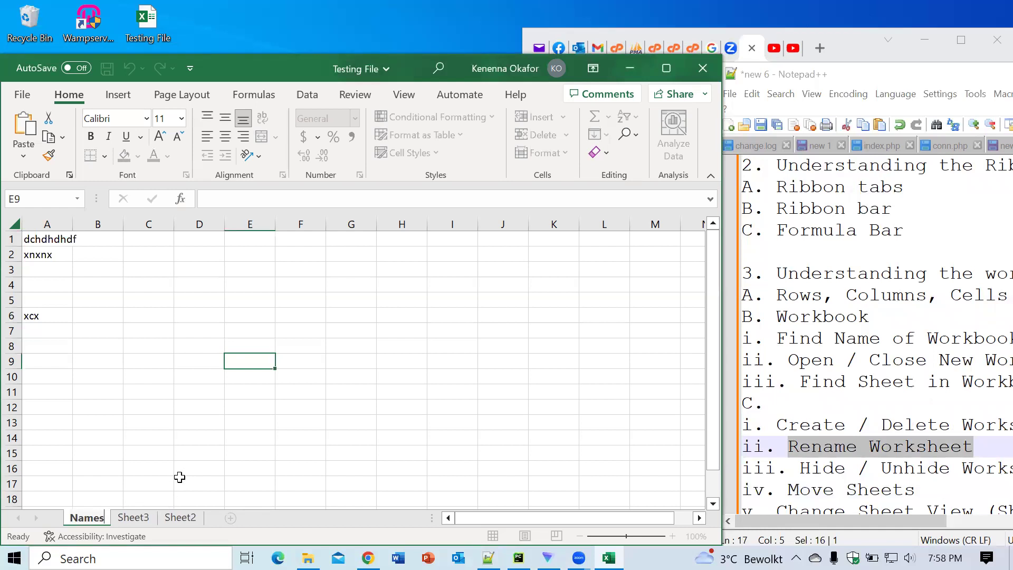
pyautogui.press('Return')
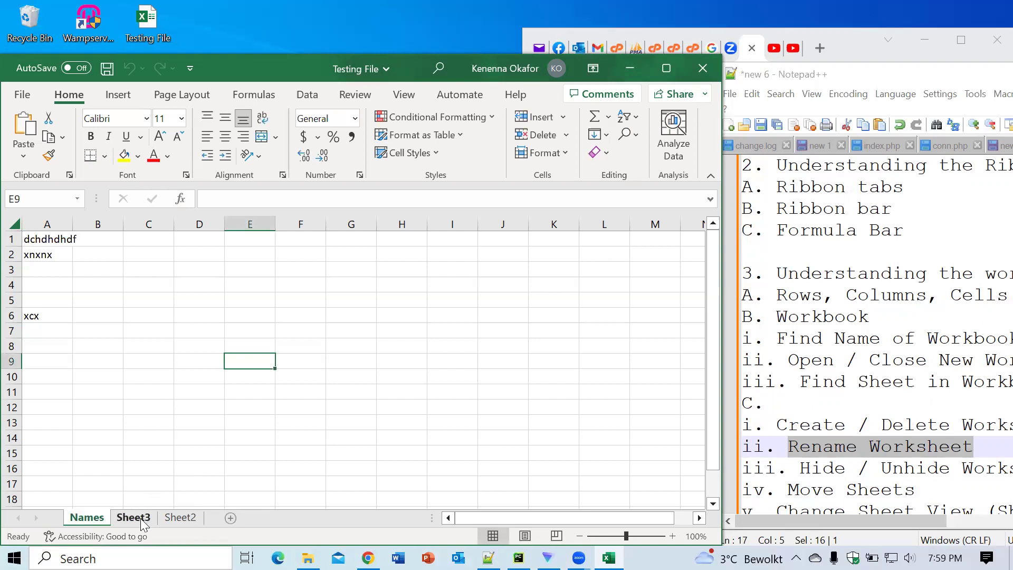
pyautogui.doubleClick(141, 516)
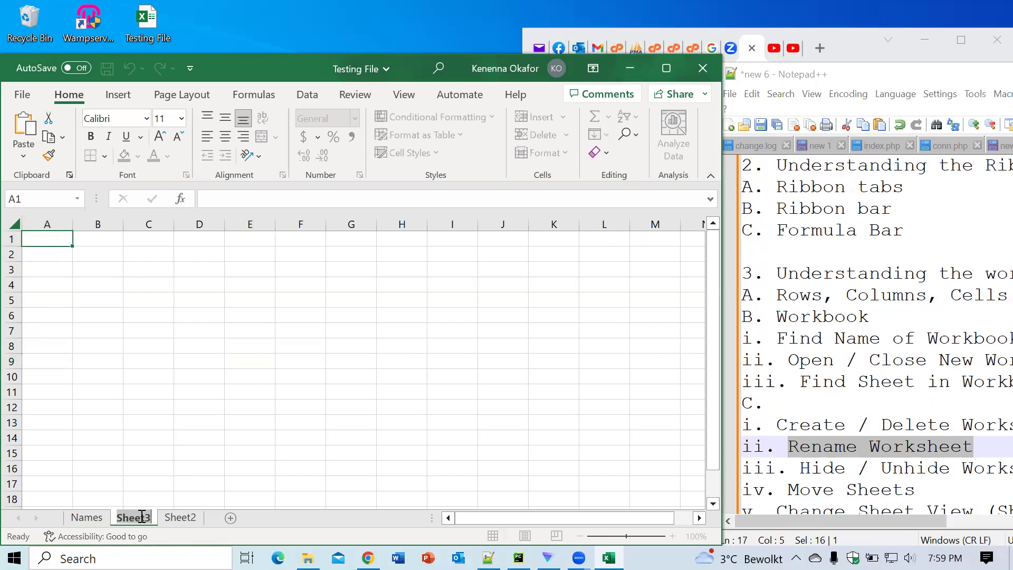
pyautogui.write('Schhols')
pyautogui.press('BackSpace')
pyautogui.press('BackSpace')
pyautogui.press('BackSpace')
pyautogui.press('BackSpace')
pyautogui.write('ools')
pyautogui.press('Return')
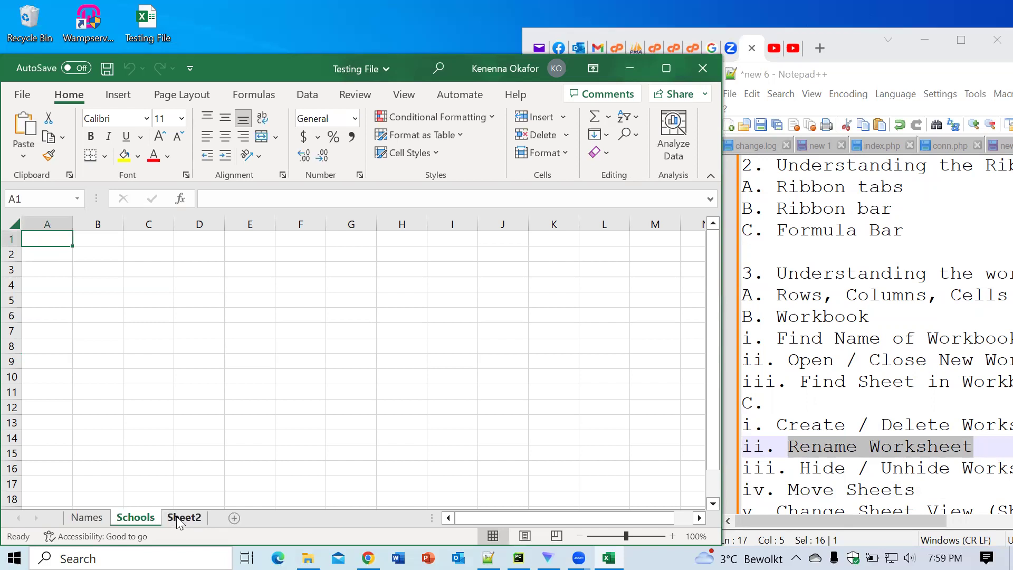
# Step: Use the Sheet2 tab's Rename command to call it 'Countries'
pyautogui.rightClick(179, 519)
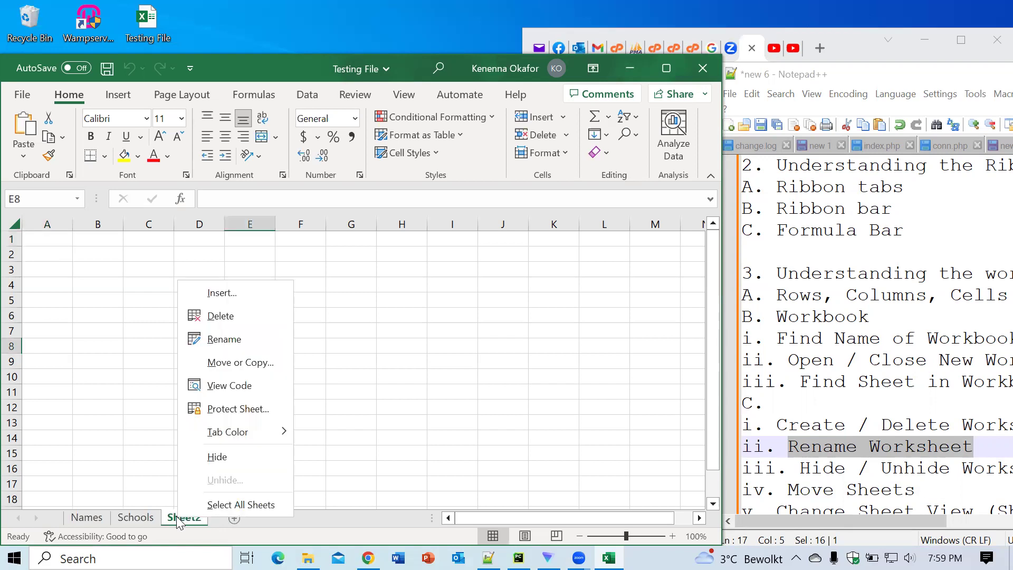
pyautogui.click(219, 341)
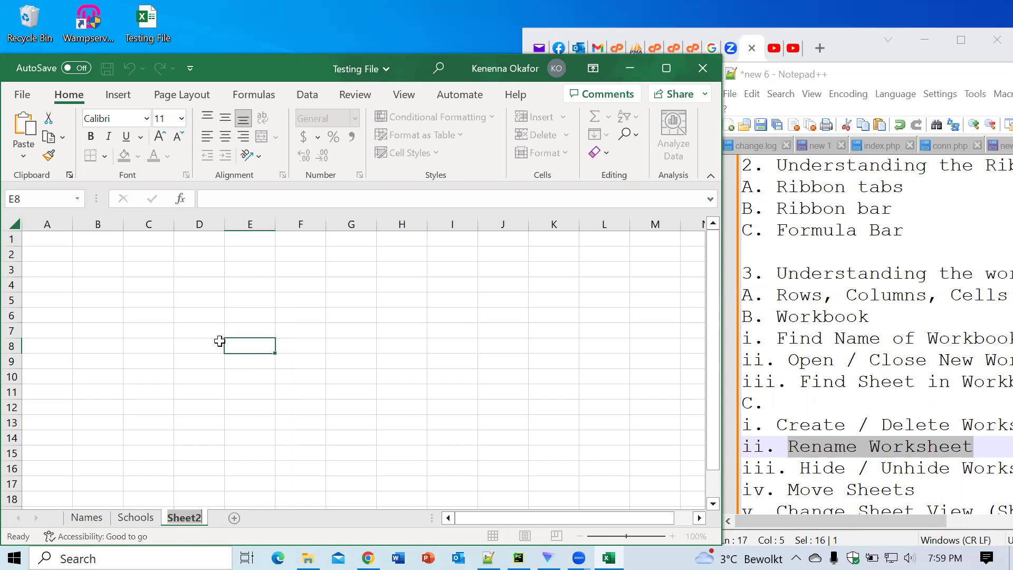
pyautogui.write('Countries')
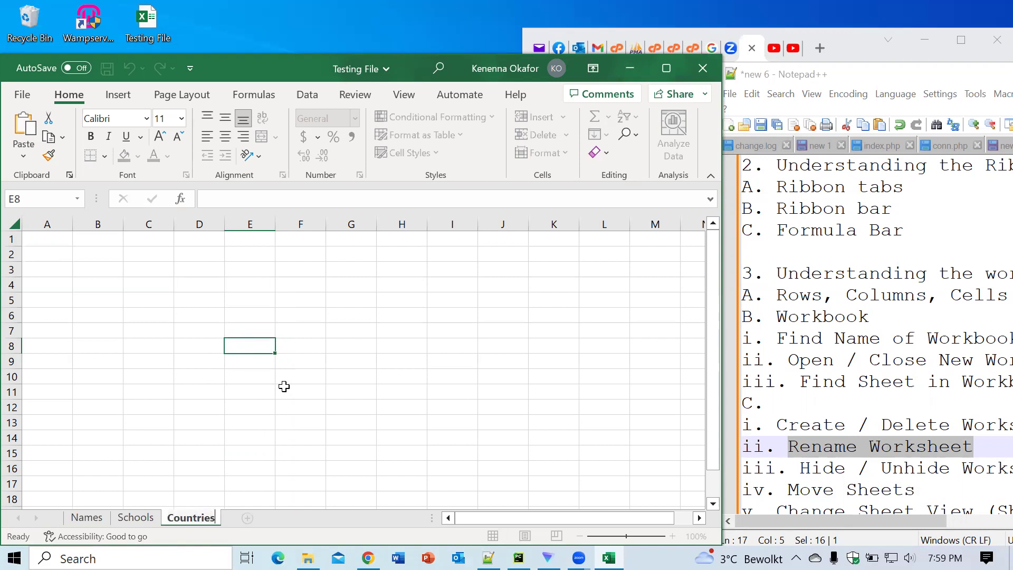
pyautogui.press('Return')
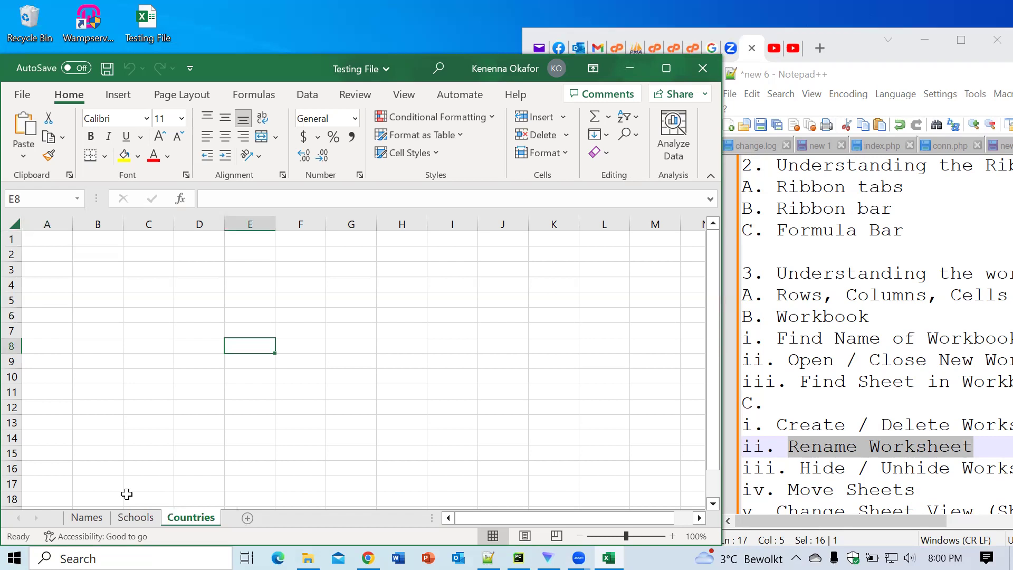
# Step: Insert a blank worksheet, Sheet4, and drag it to the end after Countries
pyautogui.rightClick(185, 522)
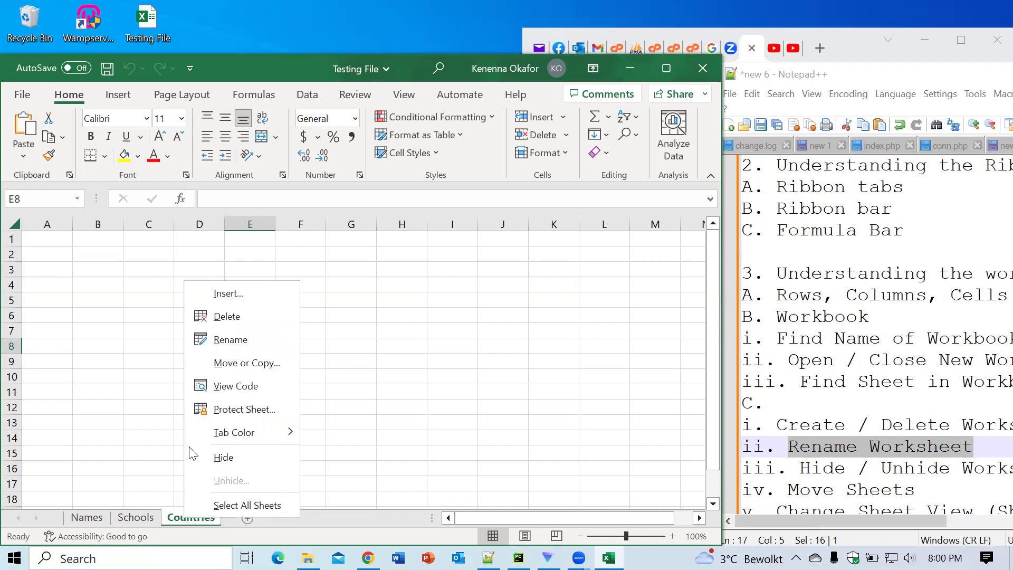
pyautogui.click(228, 294)
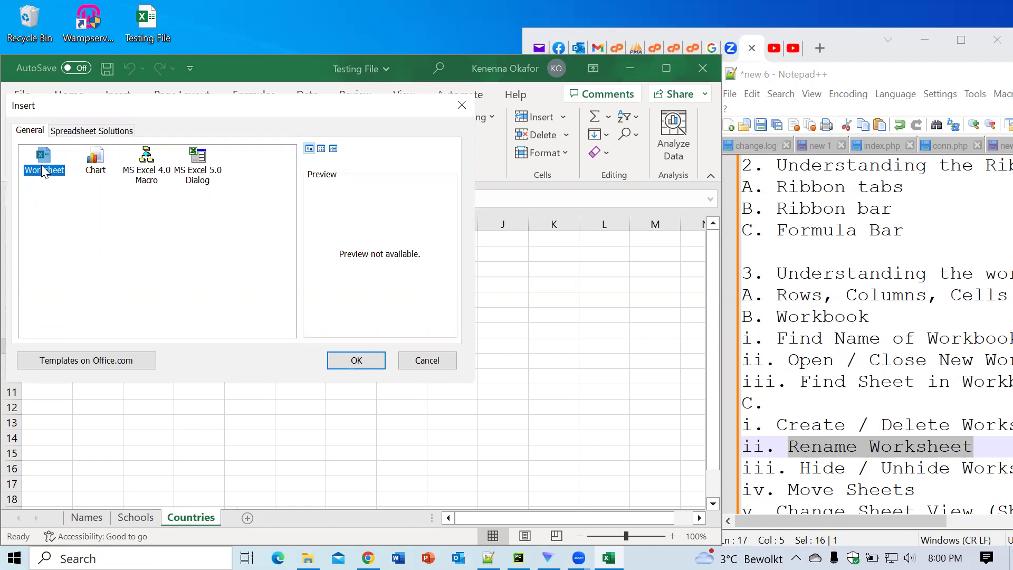
pyautogui.click(346, 364)
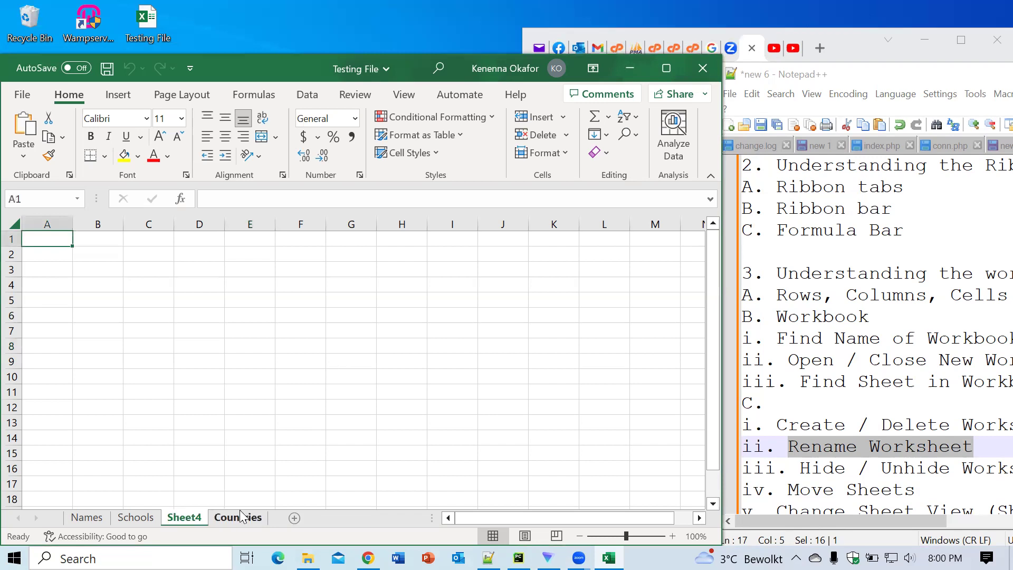
pyautogui.moveTo(190, 518); pyautogui.dragTo(247, 519)
pyautogui.moveTo(188, 521); pyautogui.dragTo(283, 520)
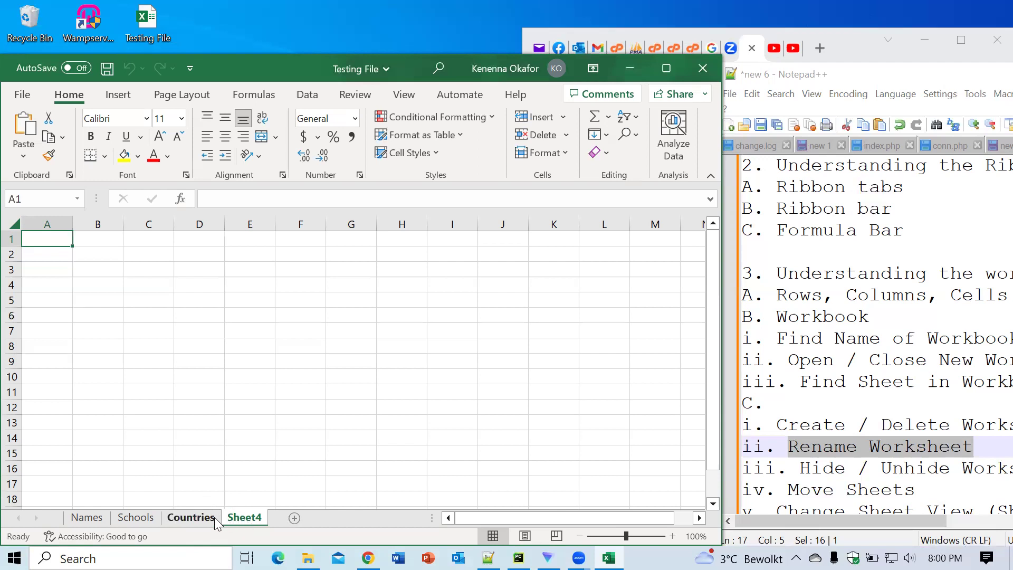
# Step: Change the Sheet4 tab's name to 'States' and commit it by clicking the grid
pyautogui.doubleClick(258, 519)
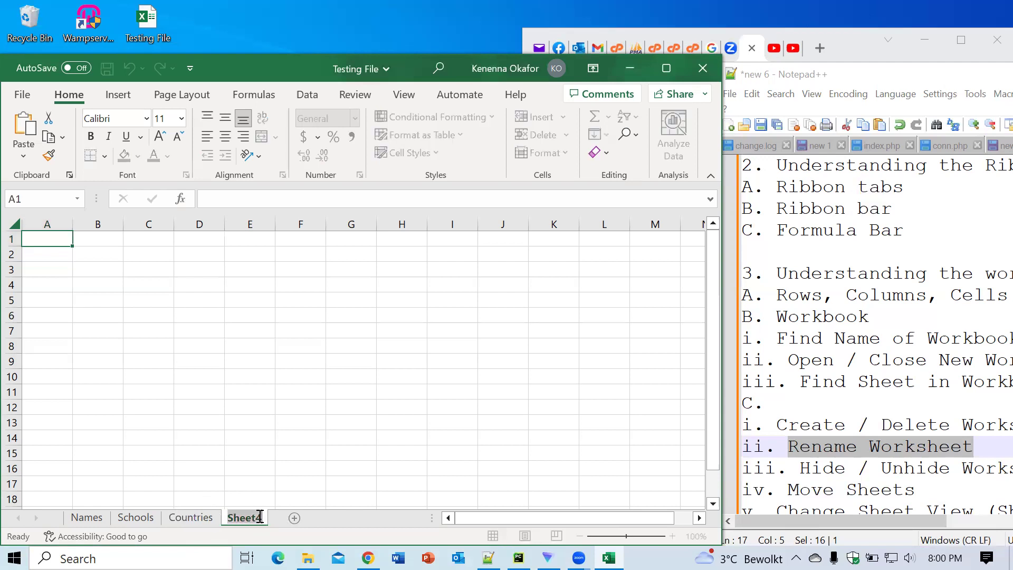
pyautogui.write('States')
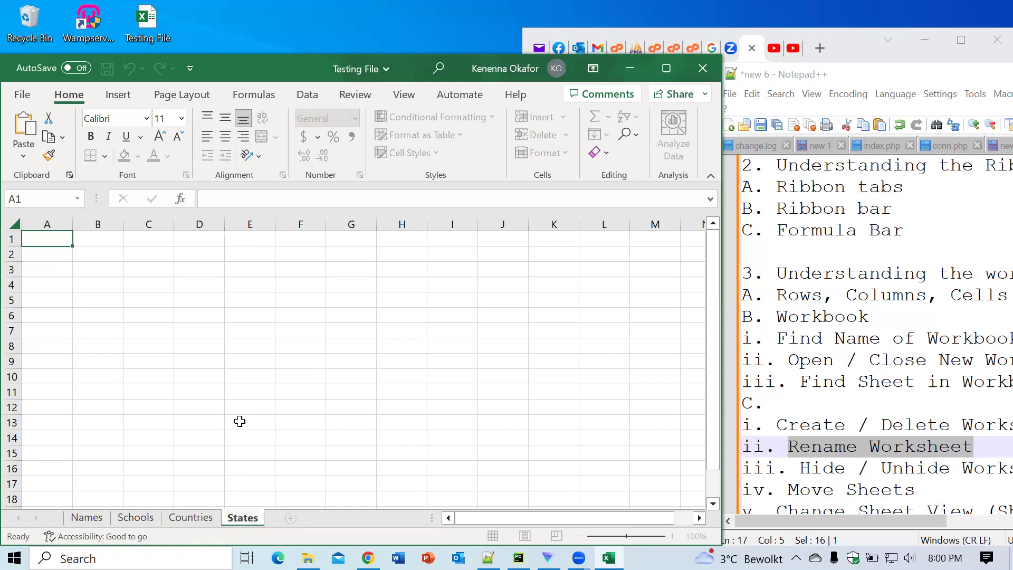
pyautogui.click(240, 421)
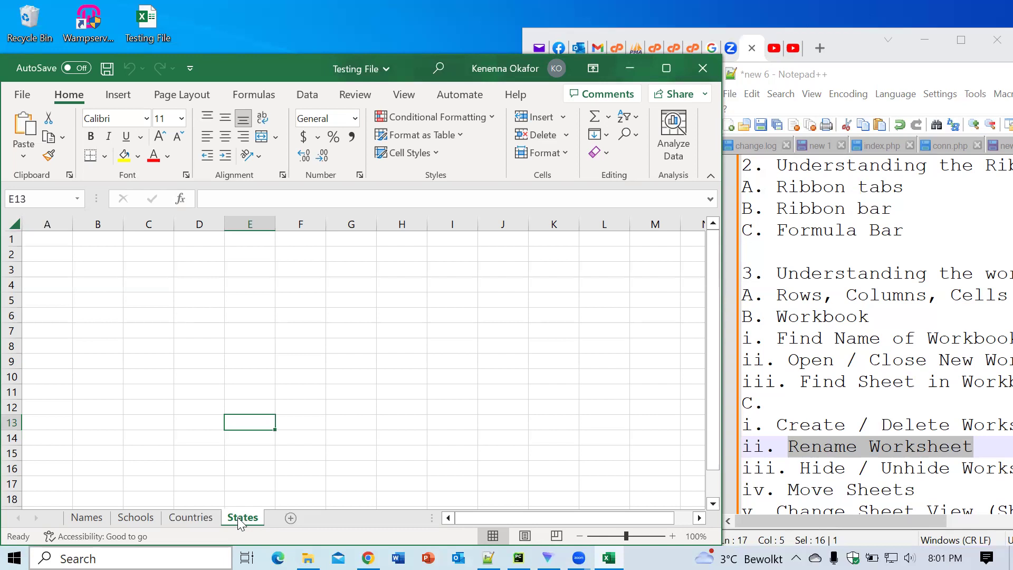
# Step: Remove the States sheet through its tab menu, leaving Names, Schools and Countries
pyautogui.rightClick(238, 520)
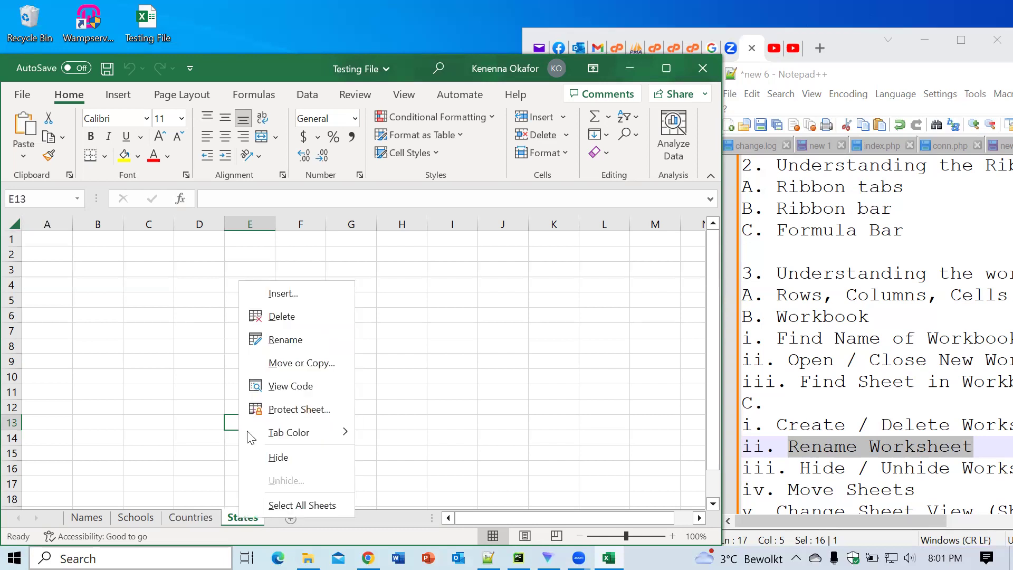
pyautogui.click(281, 316)
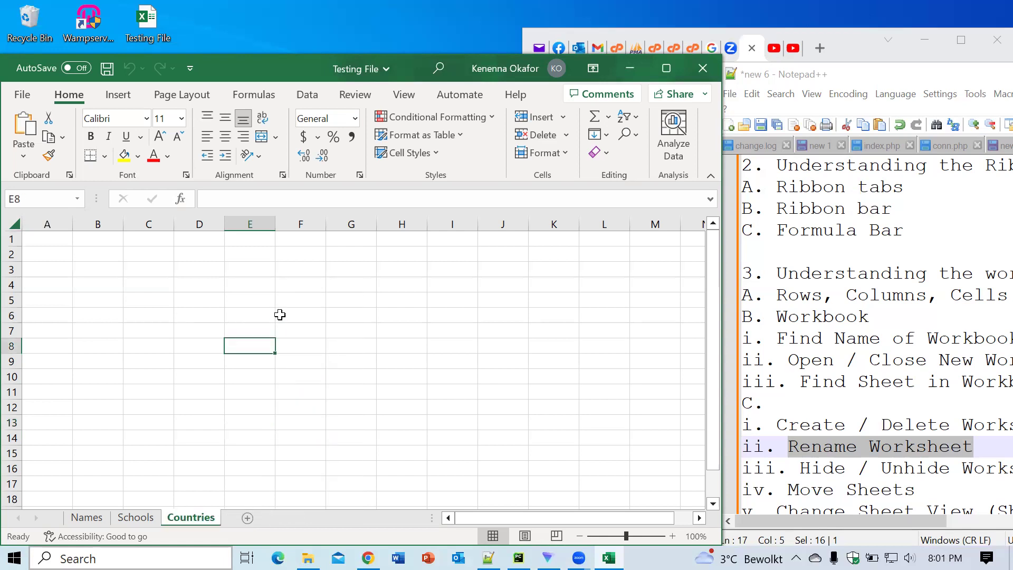
pyautogui.rightClick(181, 517)
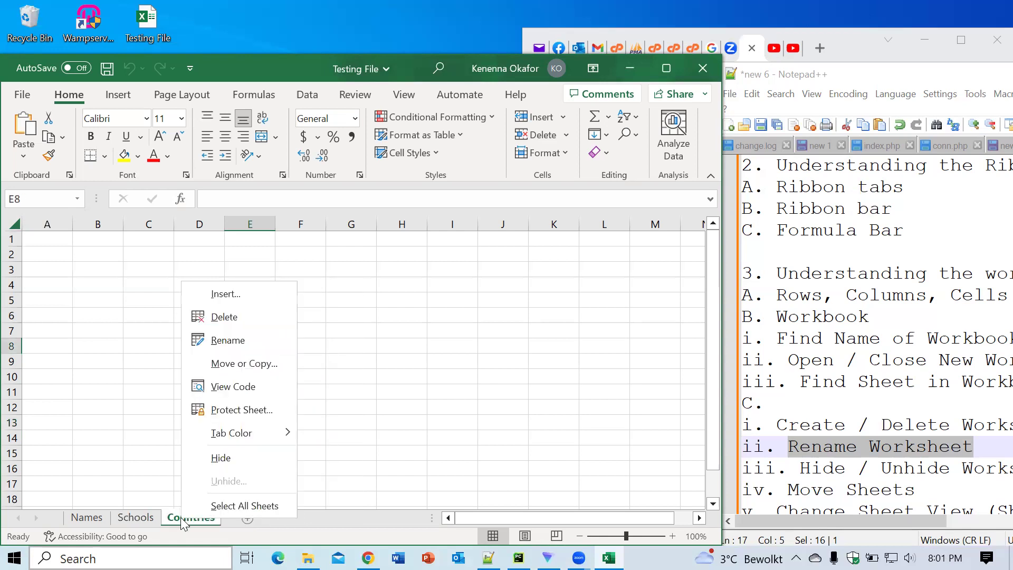
pyautogui.click(364, 349)
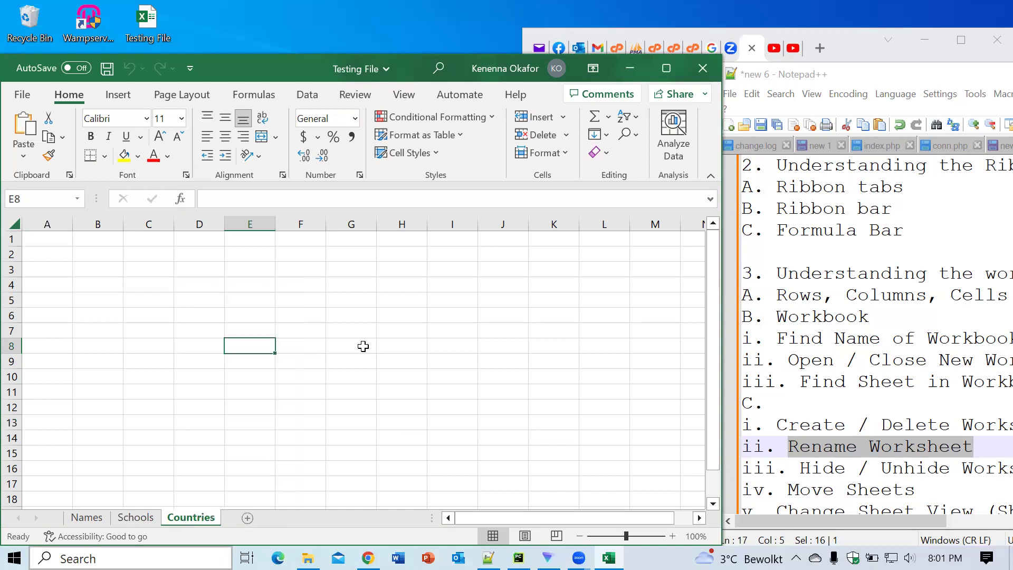
pyautogui.click(311, 422)
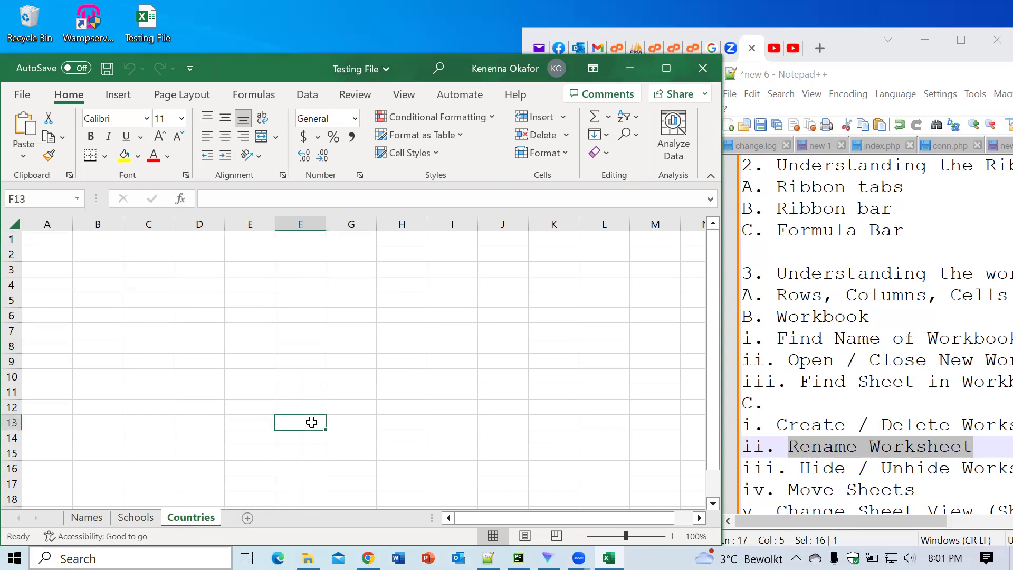
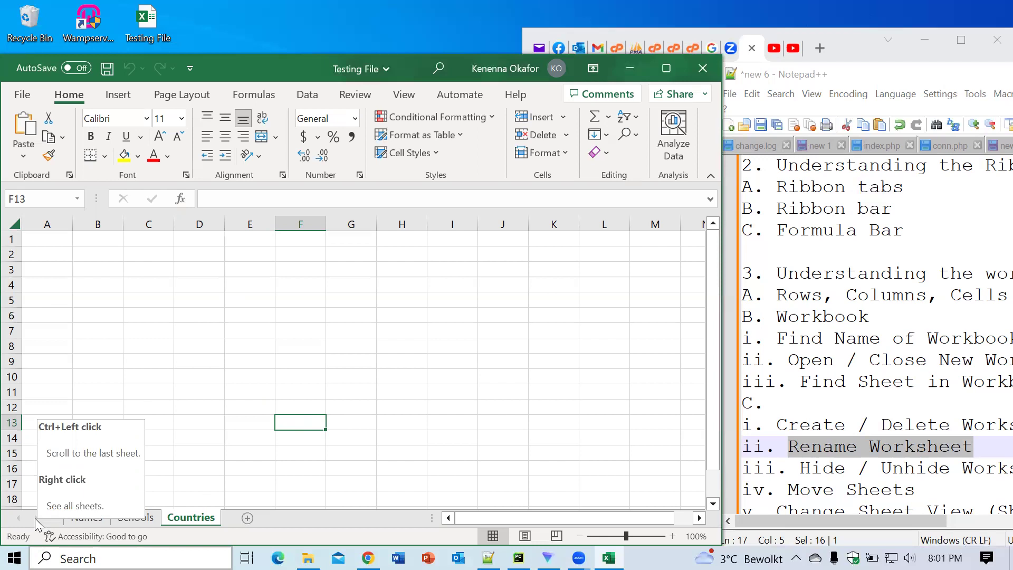
# Step: Delete the Countries sheet, then nudge the Notepad++ notes window slightly higher
pyautogui.rightClick(35, 518)
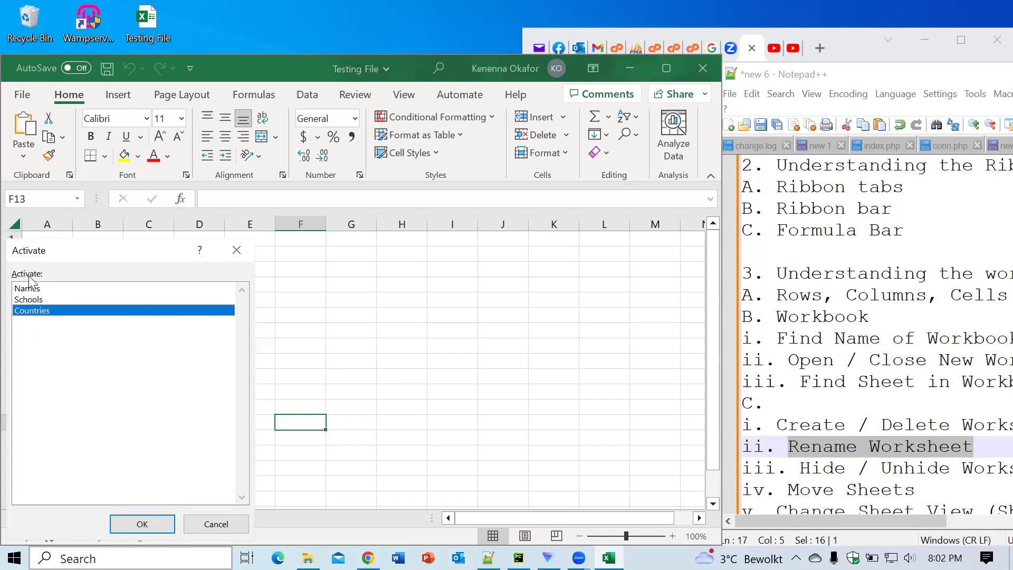
pyautogui.click(233, 247)
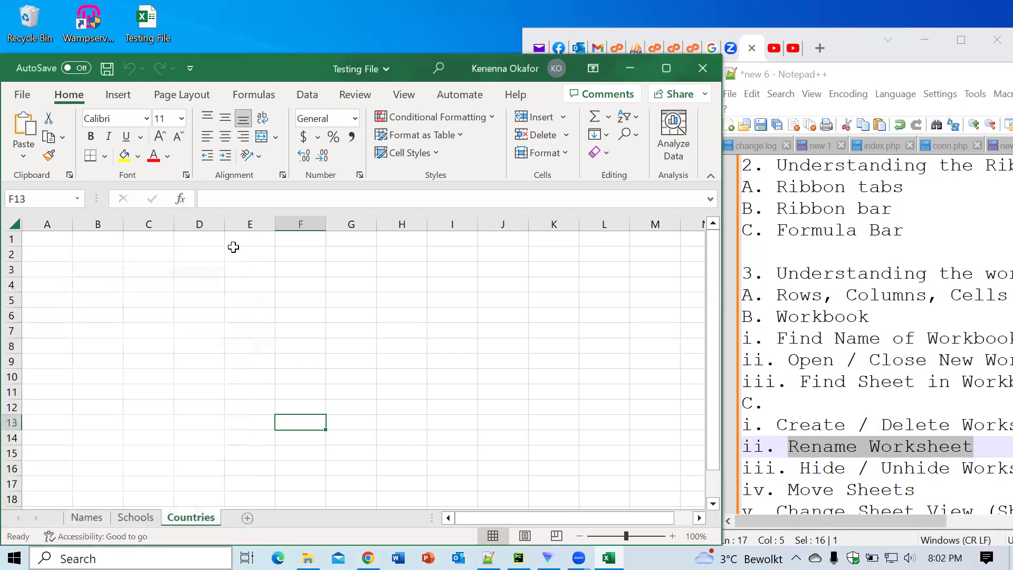
pyautogui.rightClick(191, 518)
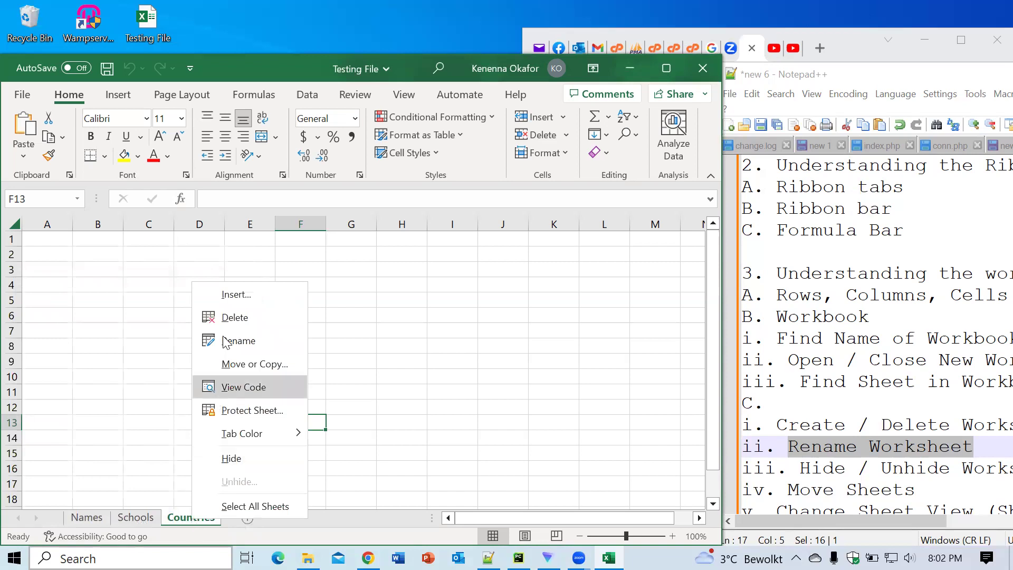
pyautogui.click(229, 319)
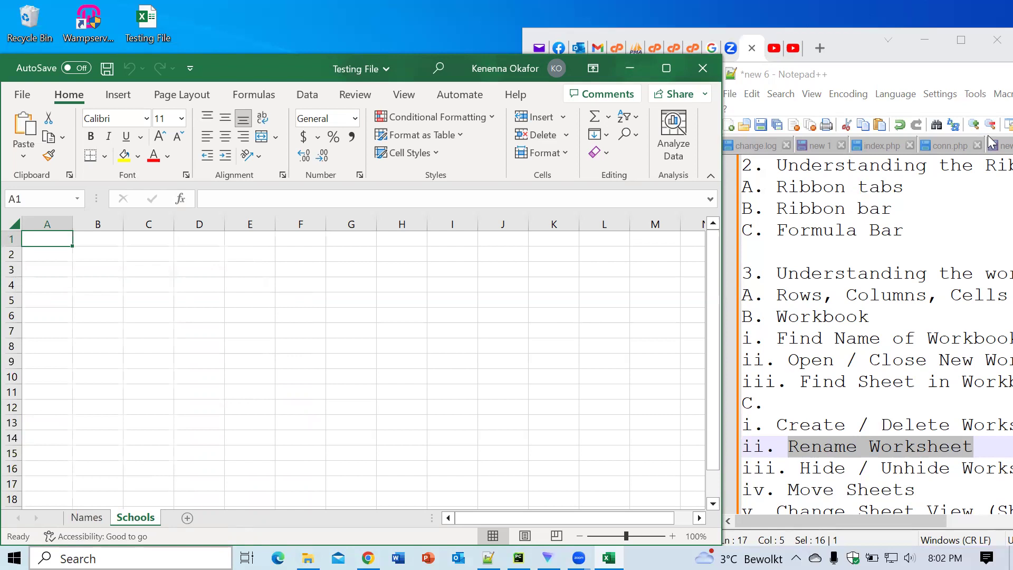
pyautogui.click(880, 78)
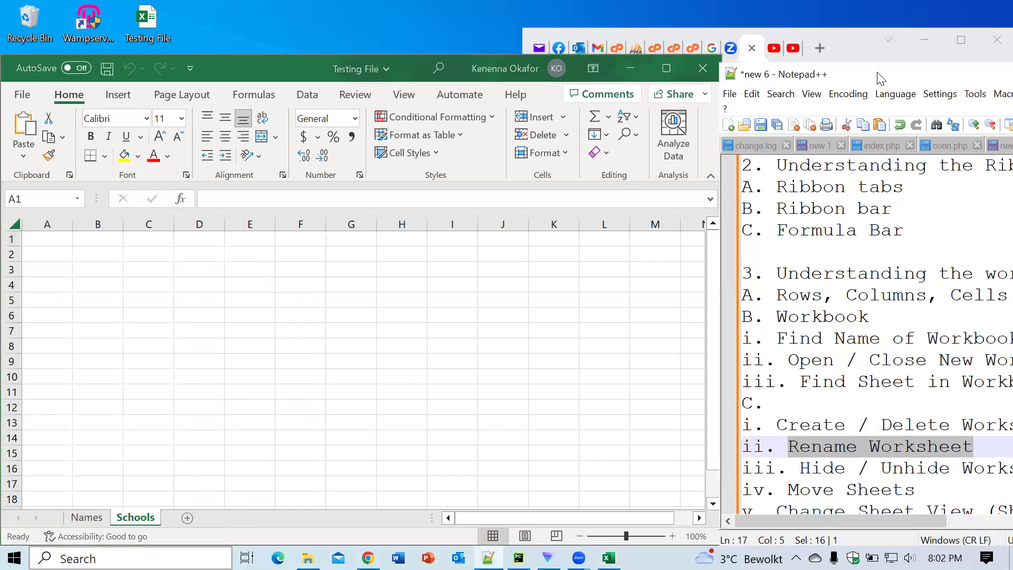
pyautogui.moveTo(880, 78); pyautogui.dragTo(877, 66)
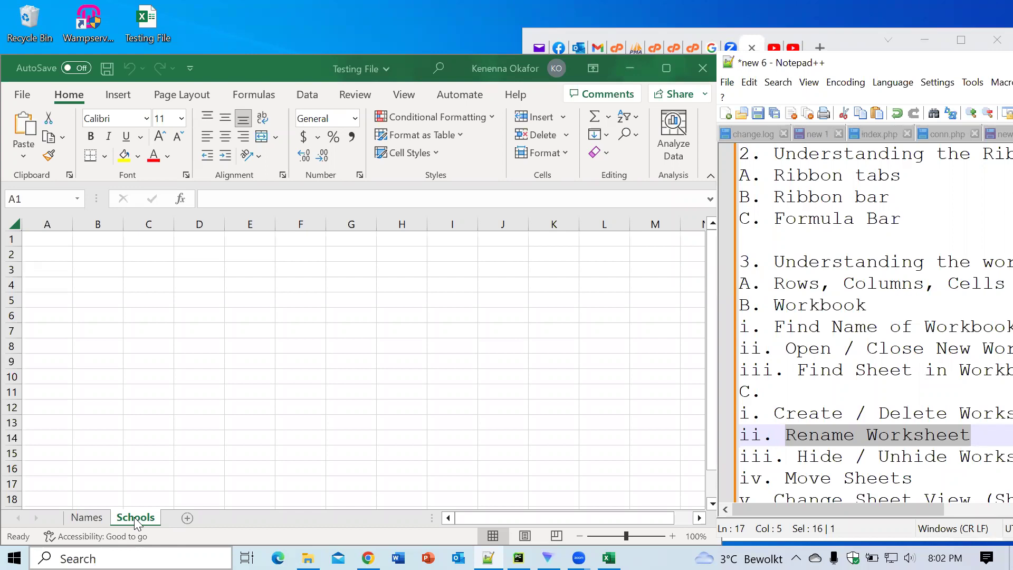
# Step: Hide the Schools sheet from its tab menu so only Names shows
pyautogui.click(135, 518)
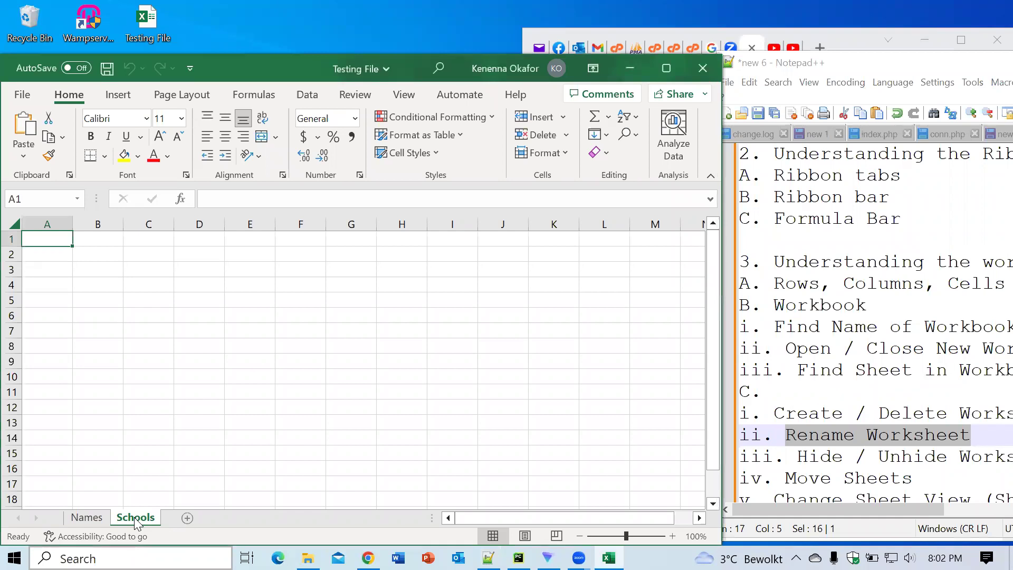
pyautogui.rightClick(134, 517)
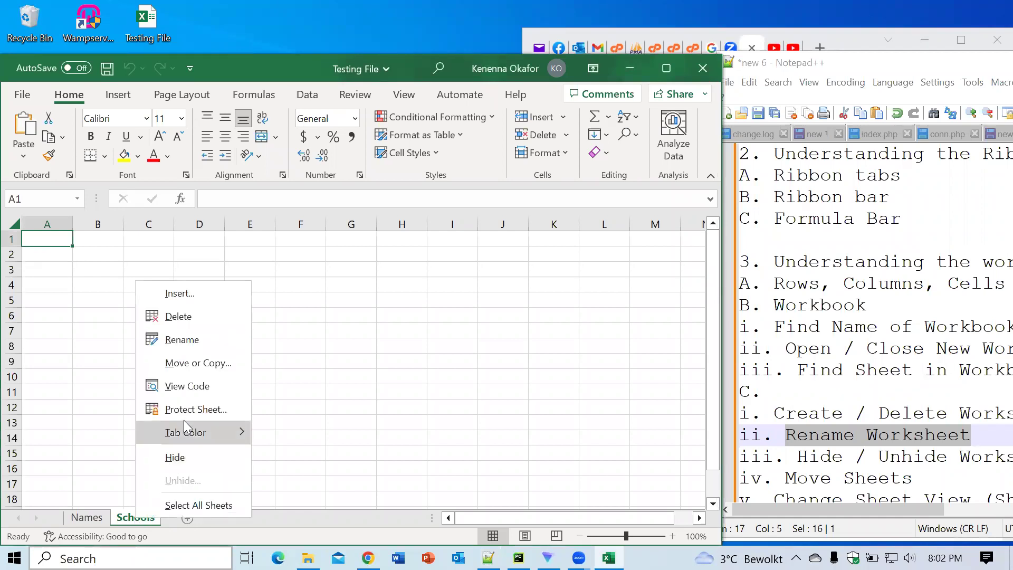
pyautogui.click(184, 456)
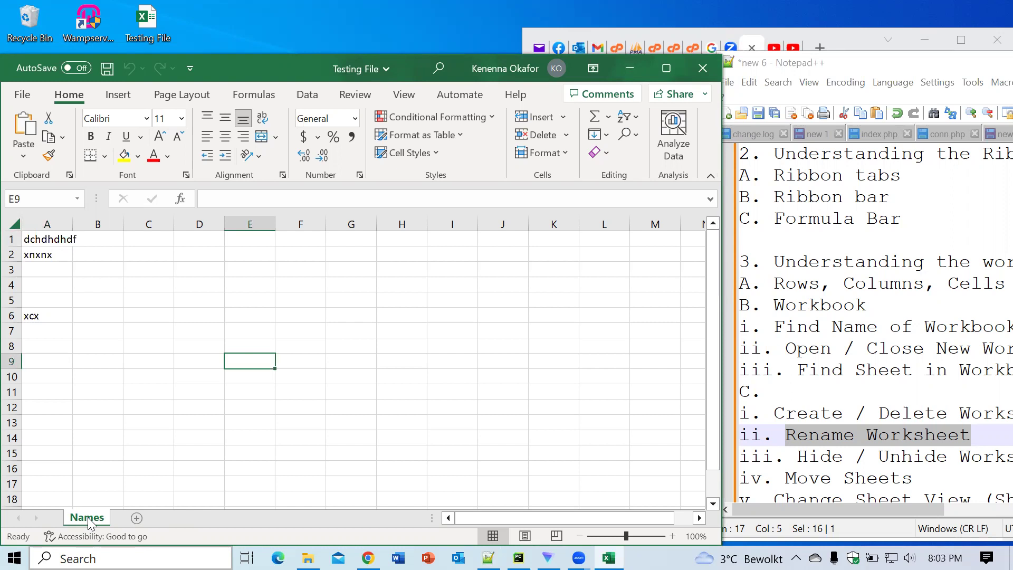
# Step: Unhide Schools through the Names tab's Unhide list
pyautogui.rightClick(88, 517)
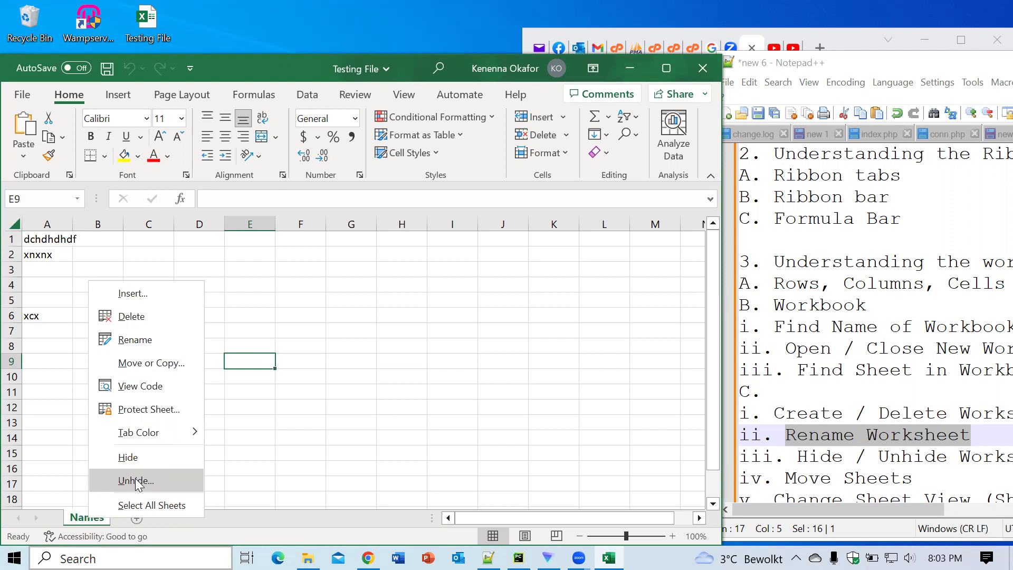
pyautogui.click(135, 479)
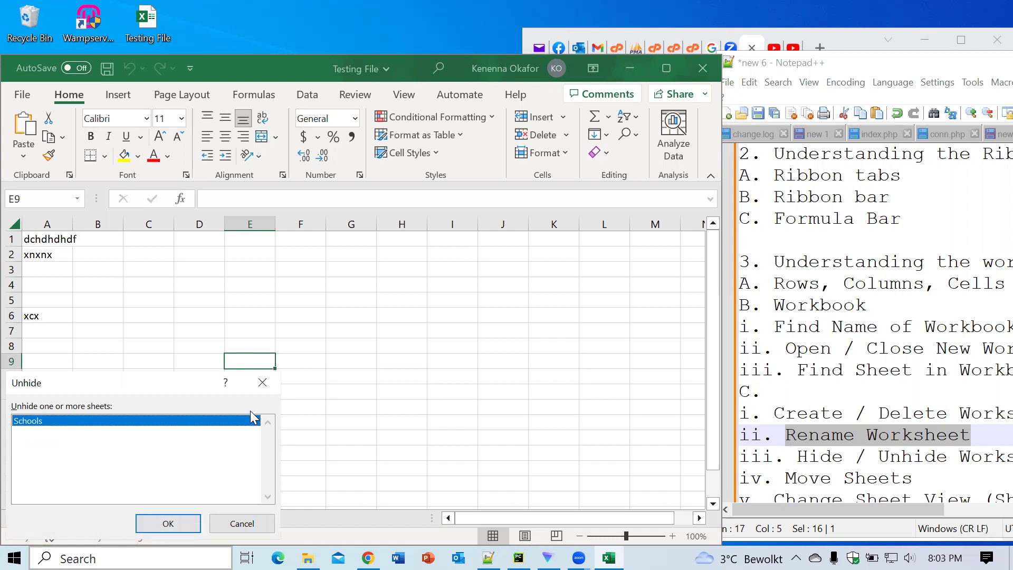
pyautogui.click(162, 525)
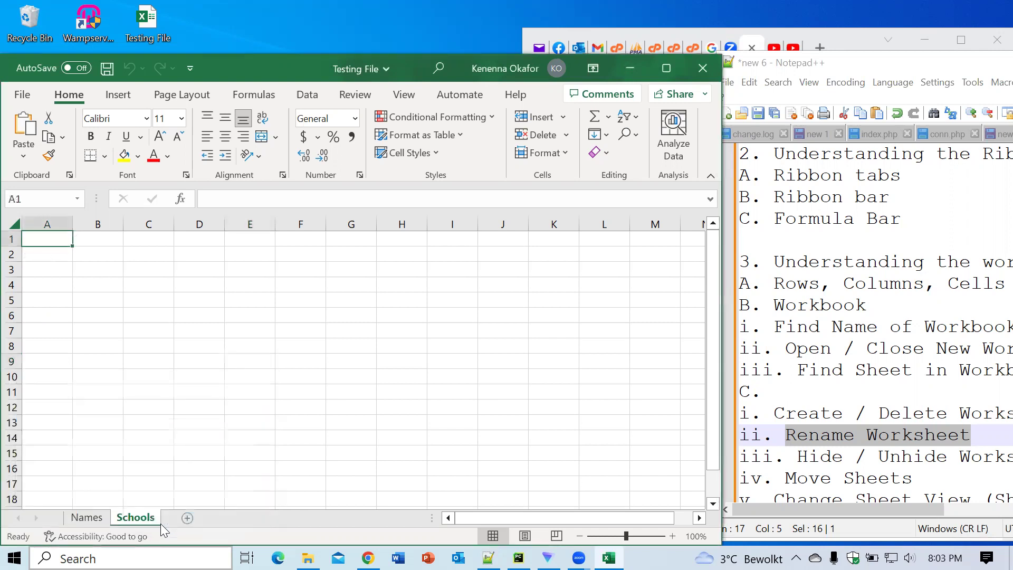
# Step: Add a new blank sheet, Sheet5, and hide it
pyautogui.click(188, 518)
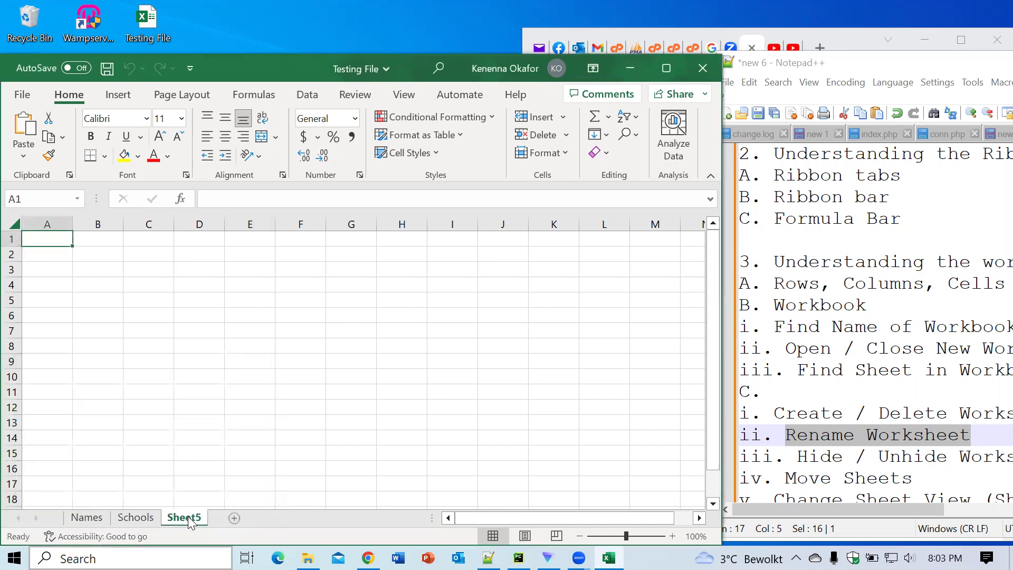
pyautogui.rightClick(184, 519)
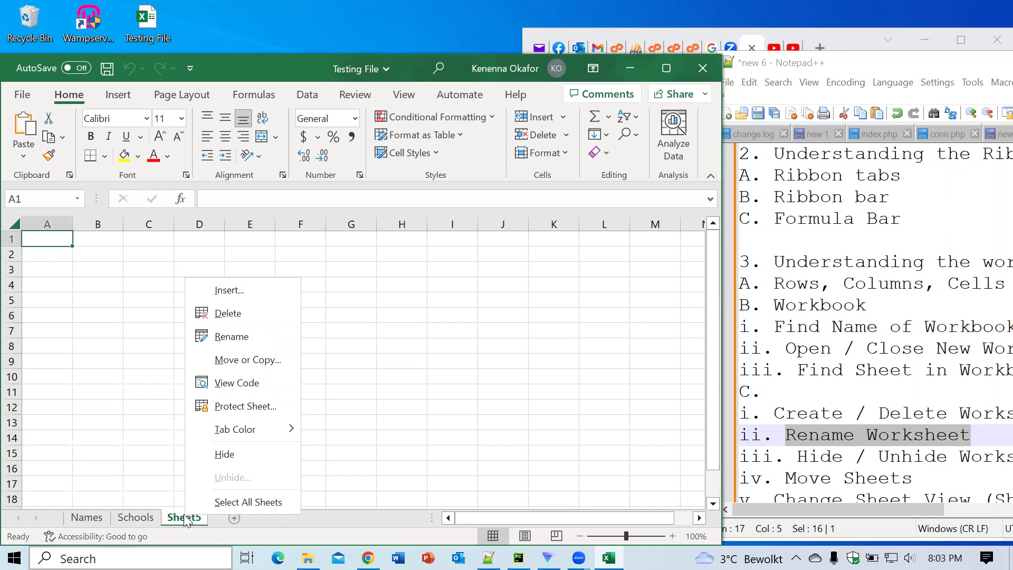
pyautogui.click(217, 452)
# Step: Hide the Schools sheet too, leaving only Names visible
pyautogui.rightClick(148, 521)
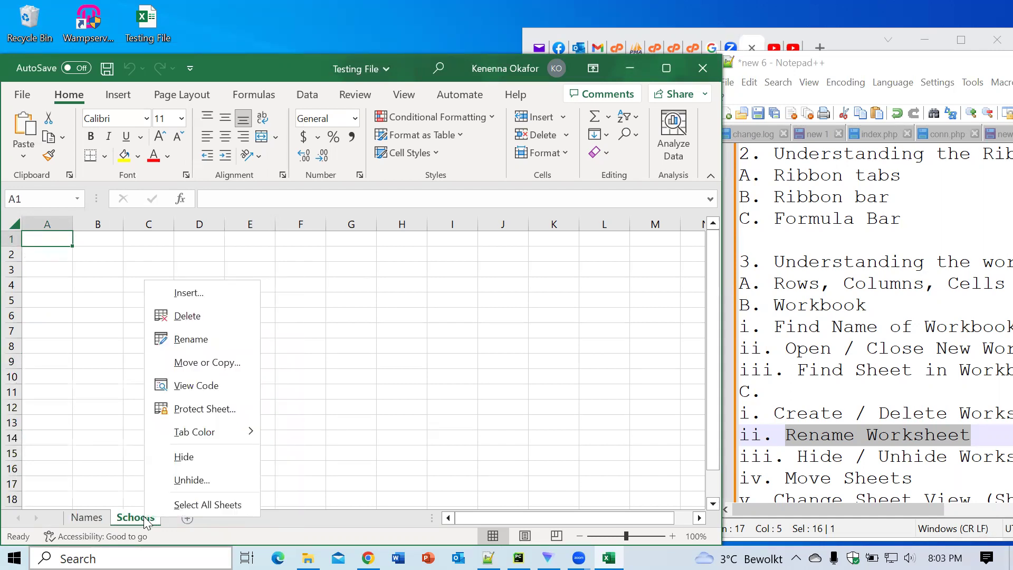
pyautogui.click(179, 458)
pyautogui.rightClick(96, 520)
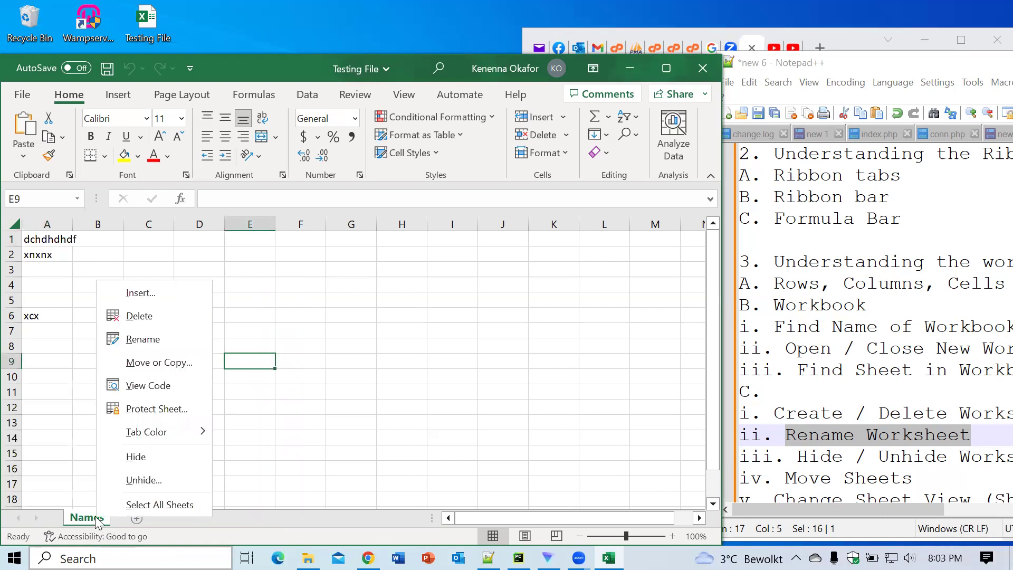
# Step: Select both Schools and Sheet5 in the Unhide list and restore them together
pyautogui.click(135, 478)
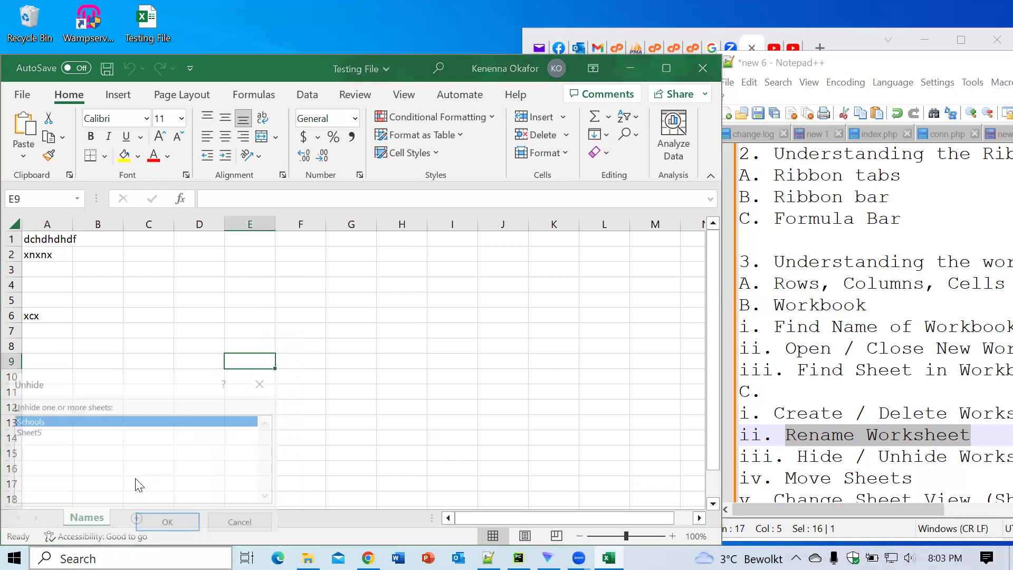
pyautogui.keyDown('ctrl'); pyautogui.click(26, 432); pyautogui.keyUp('ctrl')
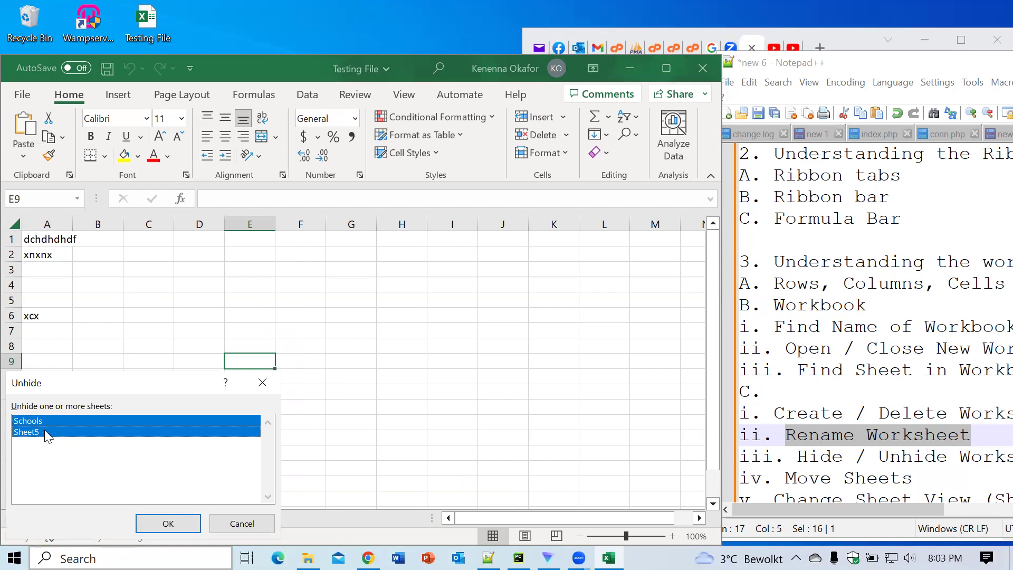
pyautogui.click(43, 420)
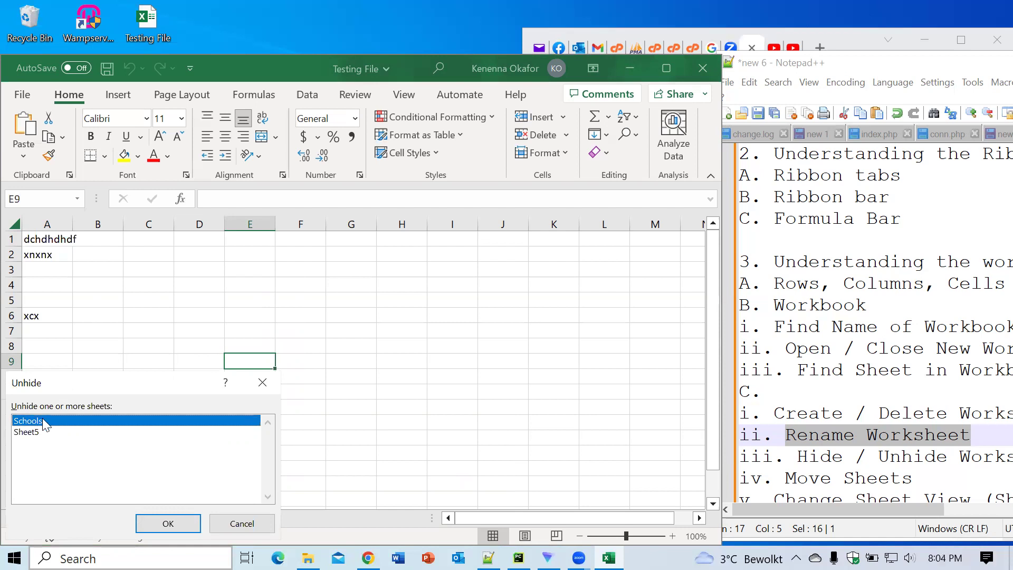
pyautogui.click(42, 436)
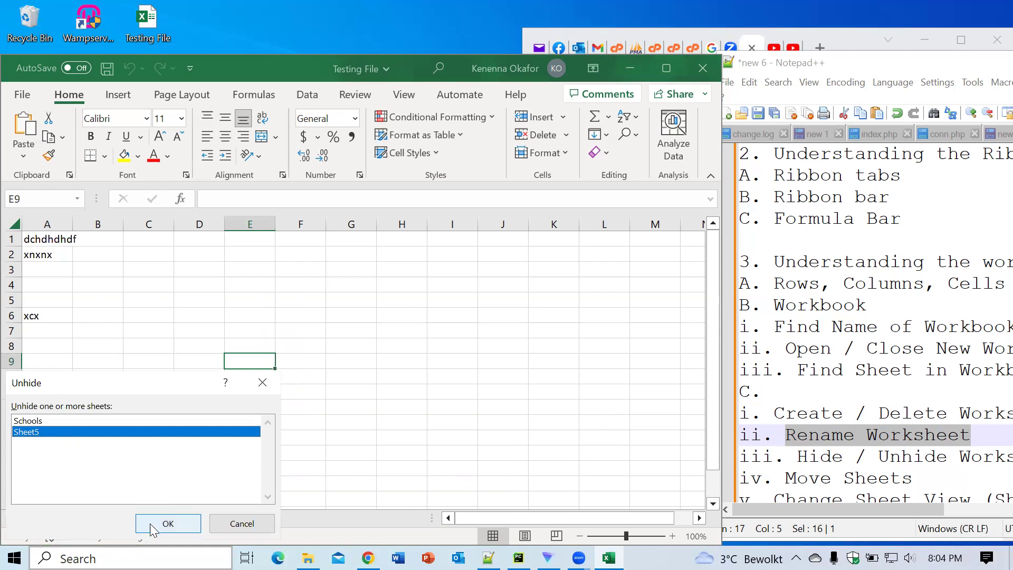
pyautogui.click(57, 420)
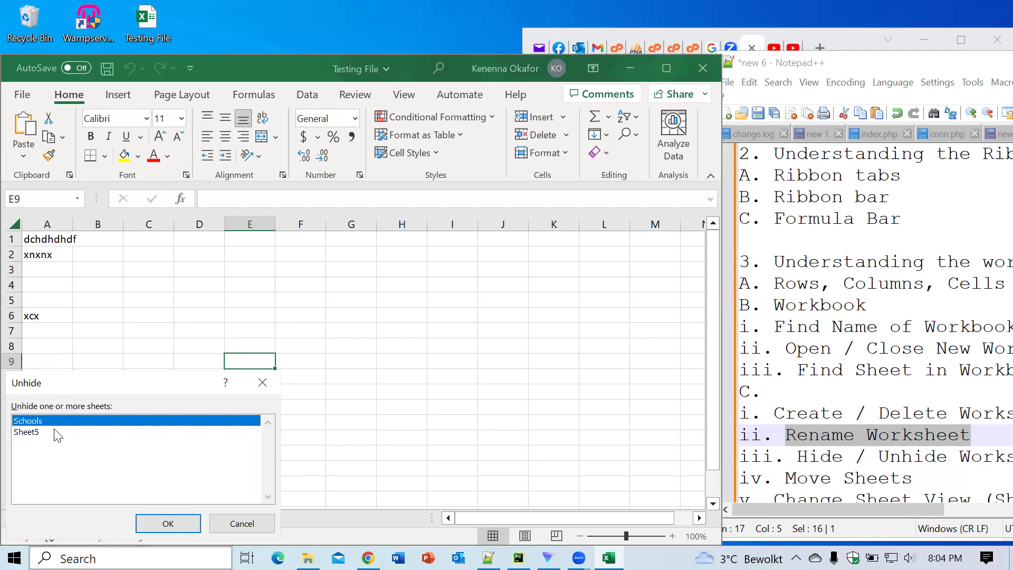
pyautogui.keyDown('ctrl'); pyautogui.click(55, 432); pyautogui.keyUp('ctrl')
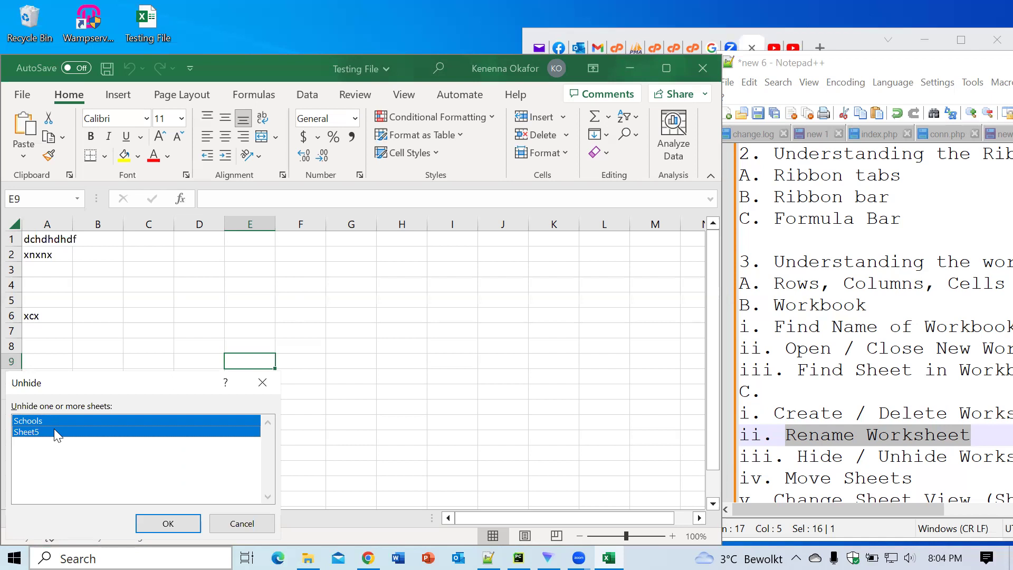
pyautogui.click(175, 529)
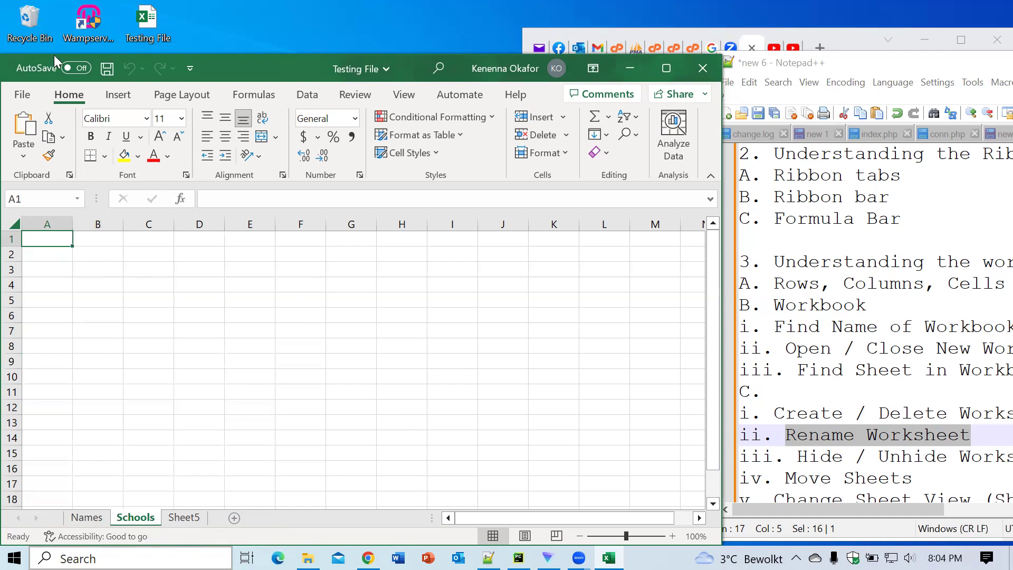
pyautogui.click(72, 94)
# Step: Hide Schools via Home > Format > Hide & Unhide > Hide Sheet
pyautogui.click(565, 154)
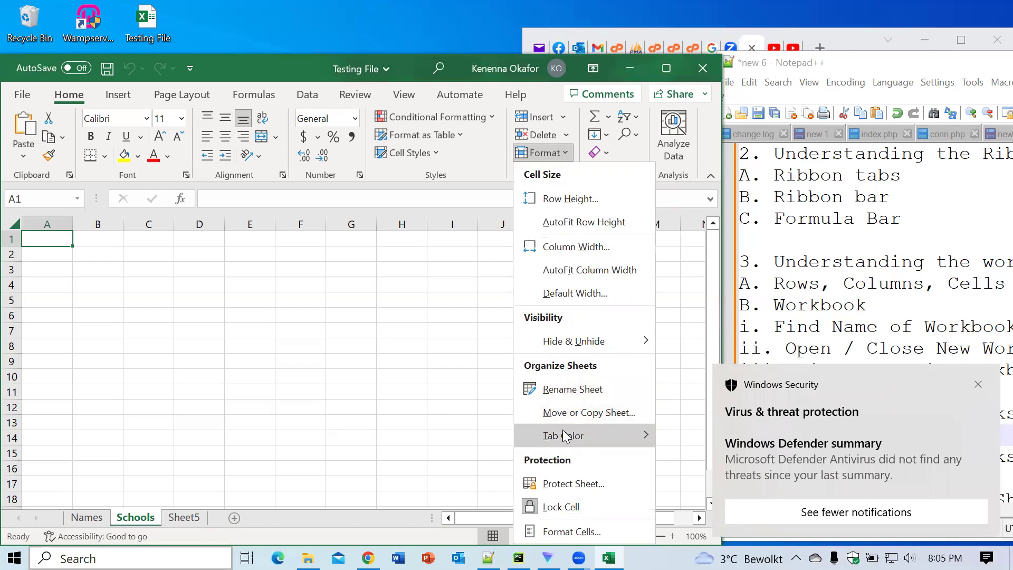
pyautogui.moveTo(564, 442)
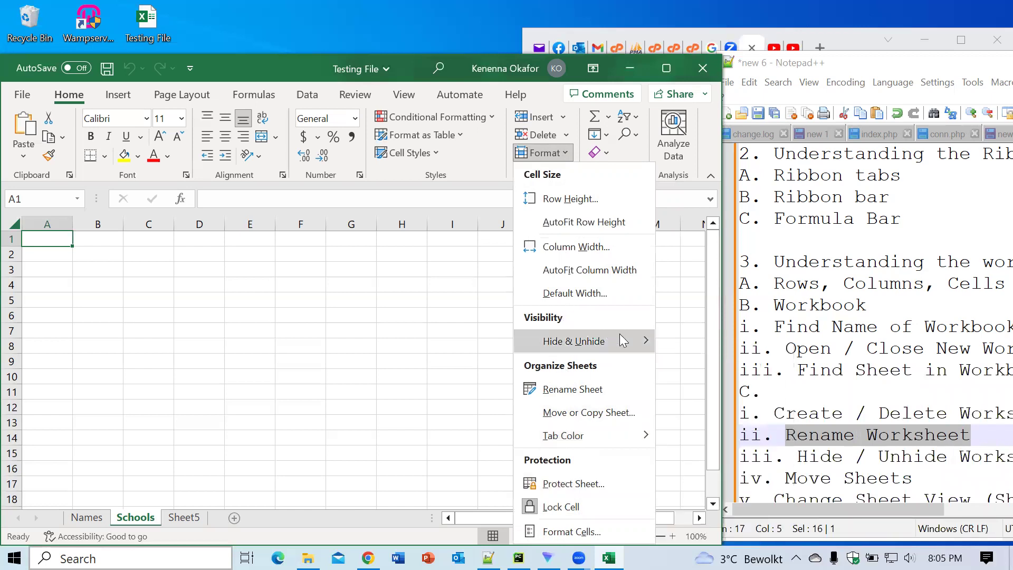
pyautogui.moveTo(623, 340)
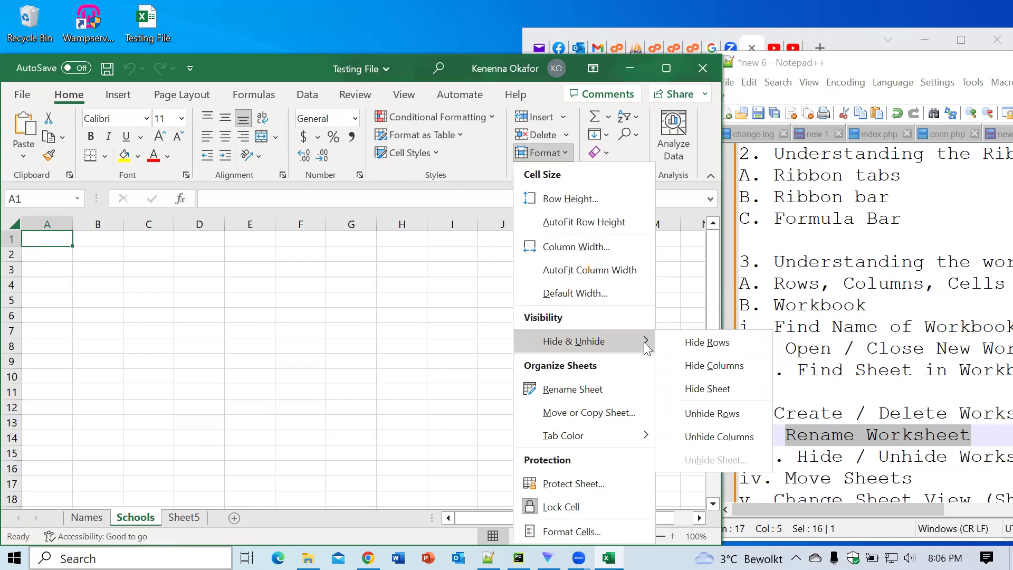
pyautogui.click(705, 390)
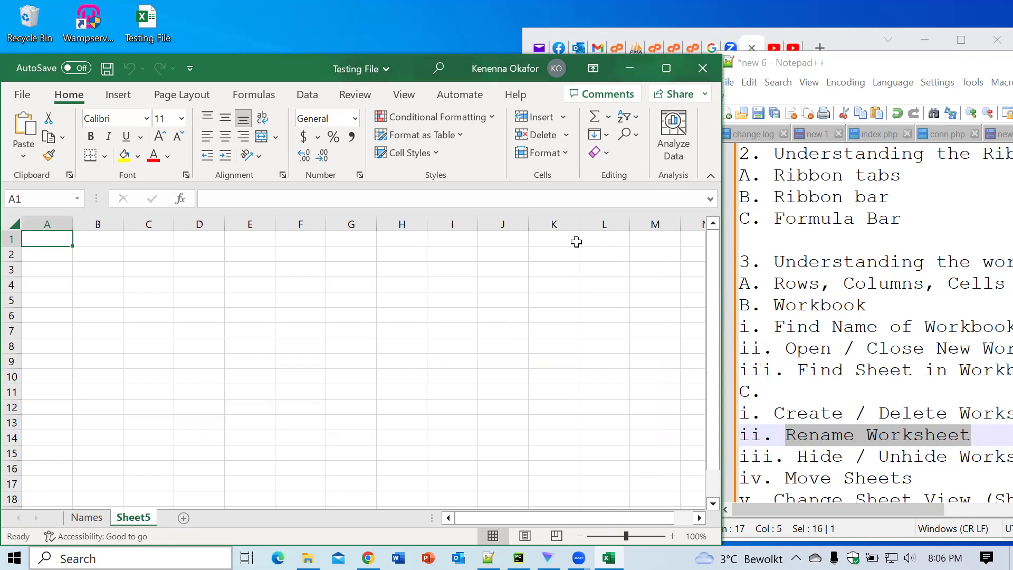
pyautogui.click(565, 154)
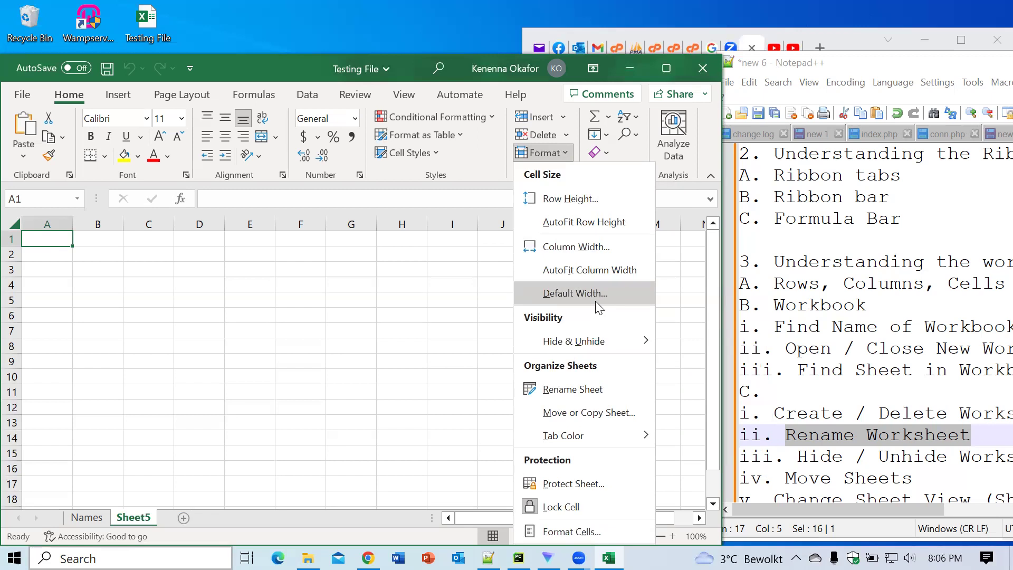
# Step: Restore Schools with Format's Unhide Sheet command
pyautogui.moveTo(589, 348)
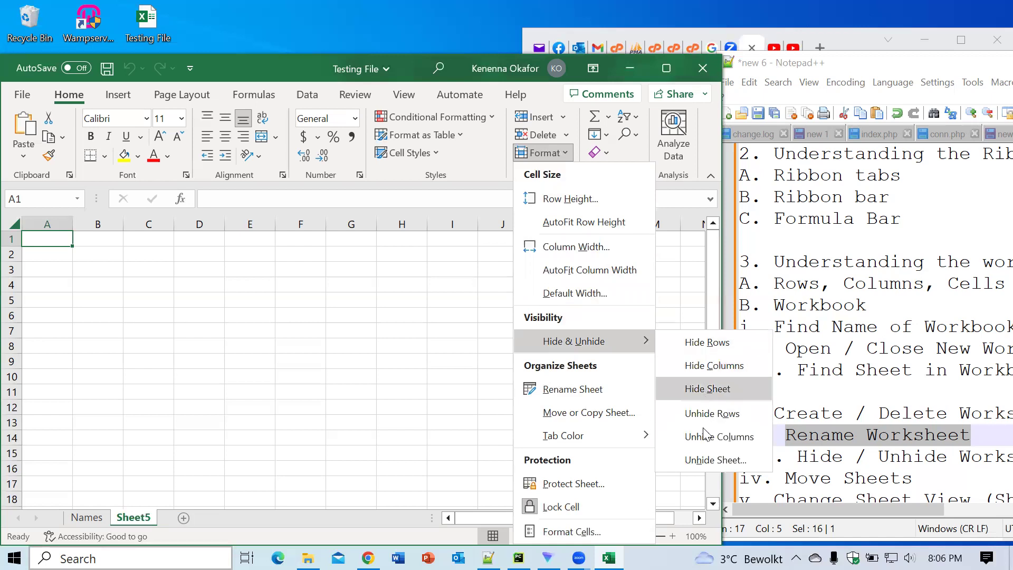
pyautogui.click(703, 461)
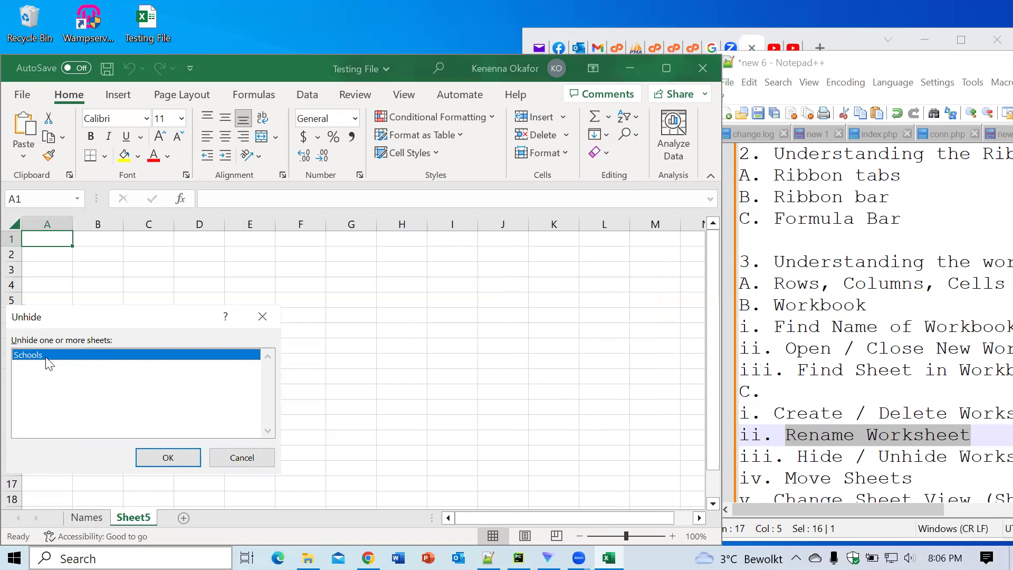
pyautogui.click(165, 460)
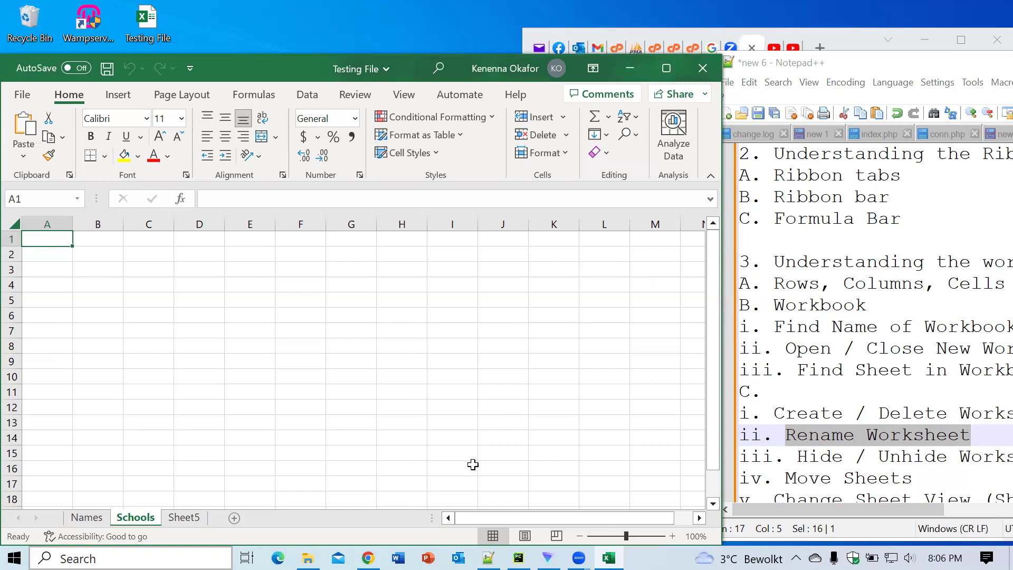
pyautogui.click(814, 479)
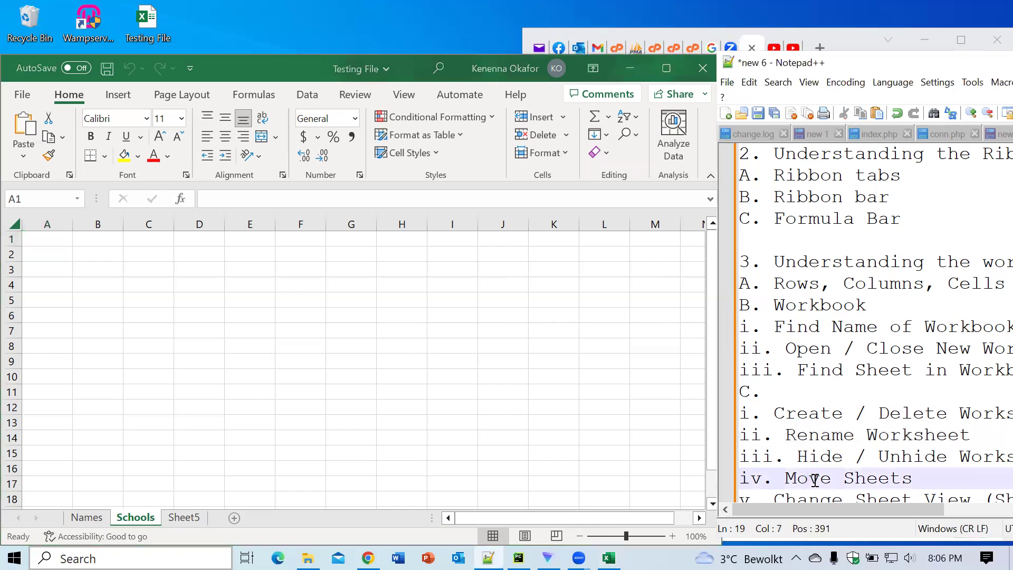
pyautogui.press('Down')
pyautogui.press('Down')
pyautogui.press('Down')
pyautogui.press('Down')
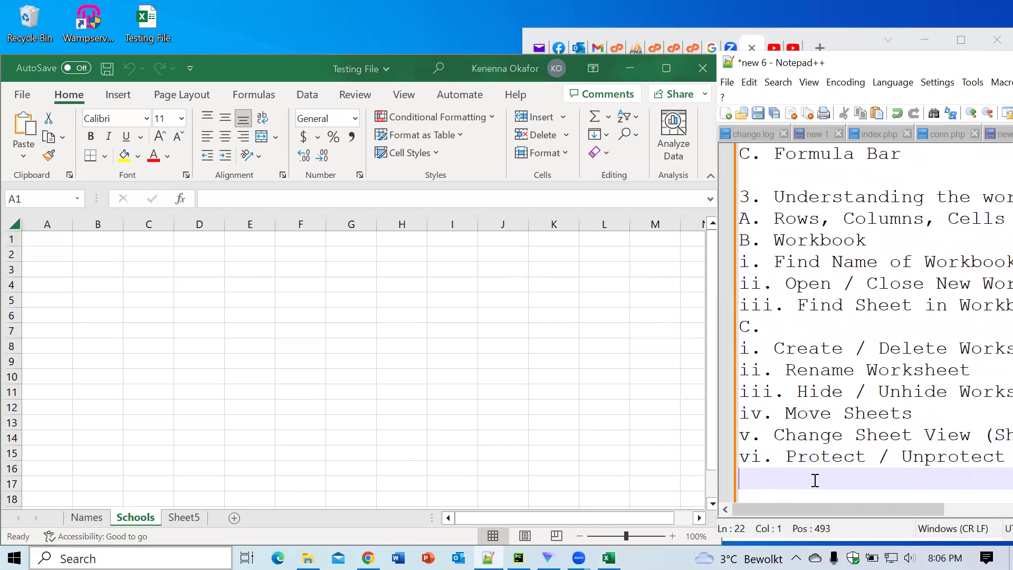
pyautogui.press('Up')
pyautogui.press('Up')
pyautogui.press('Up')
pyautogui.press('Up')
pyautogui.press('Up')
pyautogui.press('Up')
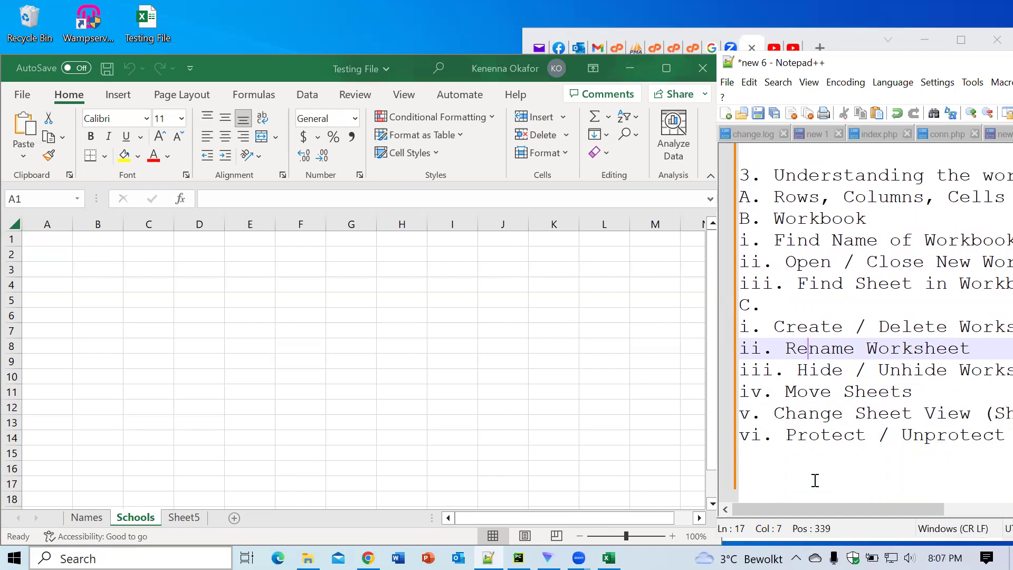
pyautogui.click(90, 521)
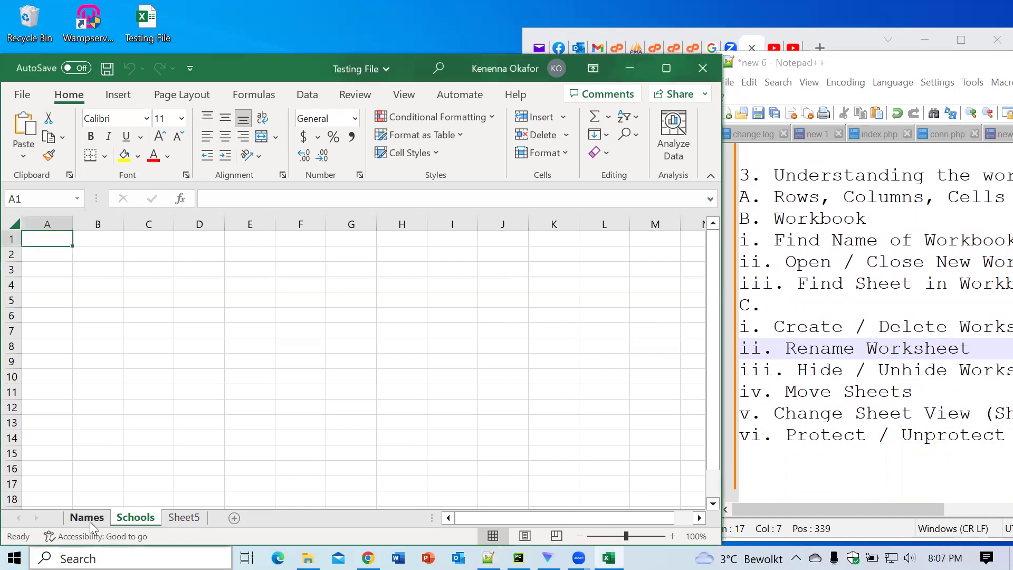
# Step: Colour the Names tab red
pyautogui.rightClick(89, 517)
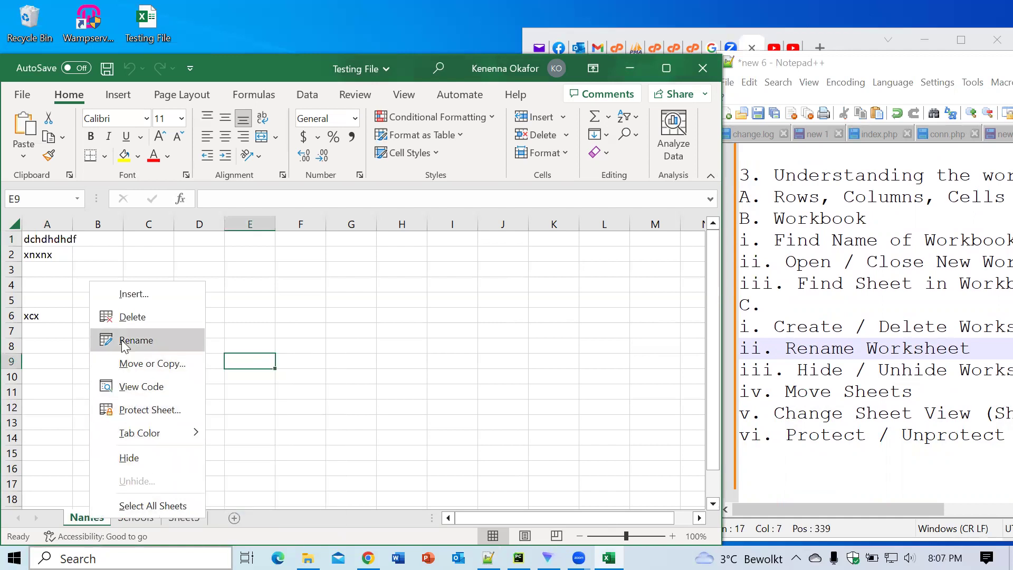
pyautogui.moveTo(140, 432)
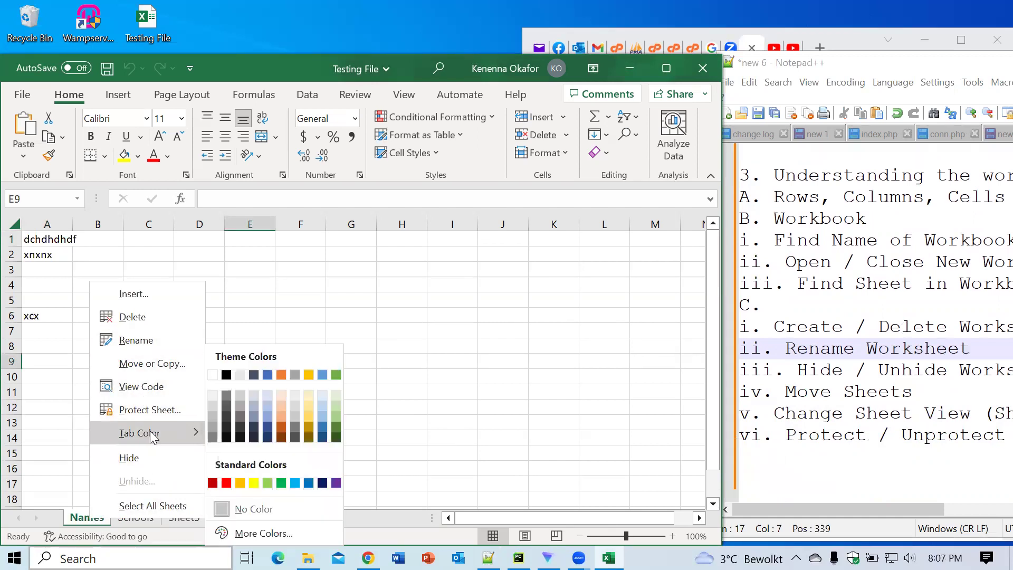
pyautogui.click(226, 483)
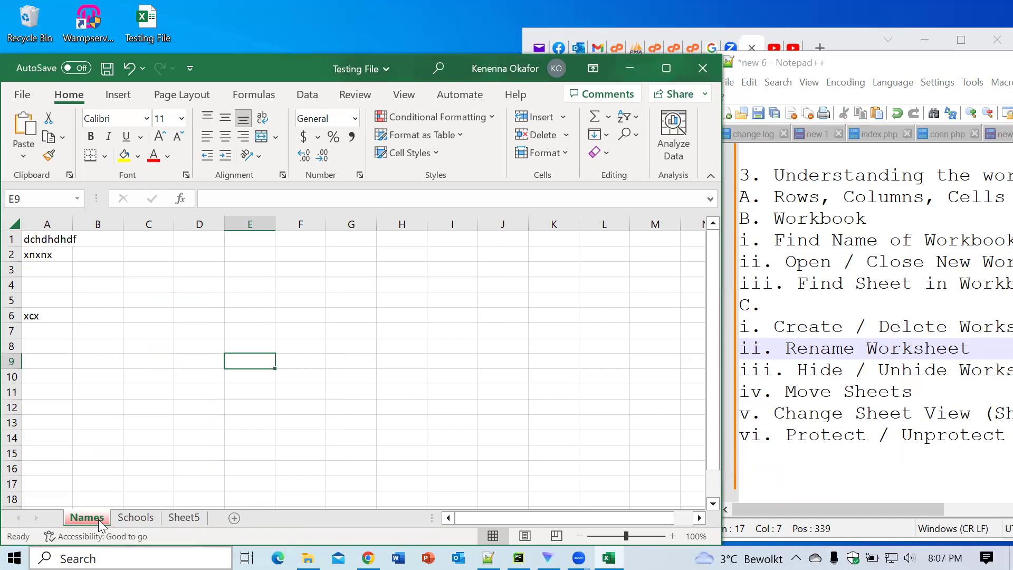
# Step: Set the Names tab back to No Color, then view Schools and Sheet5
pyautogui.rightClick(101, 522)
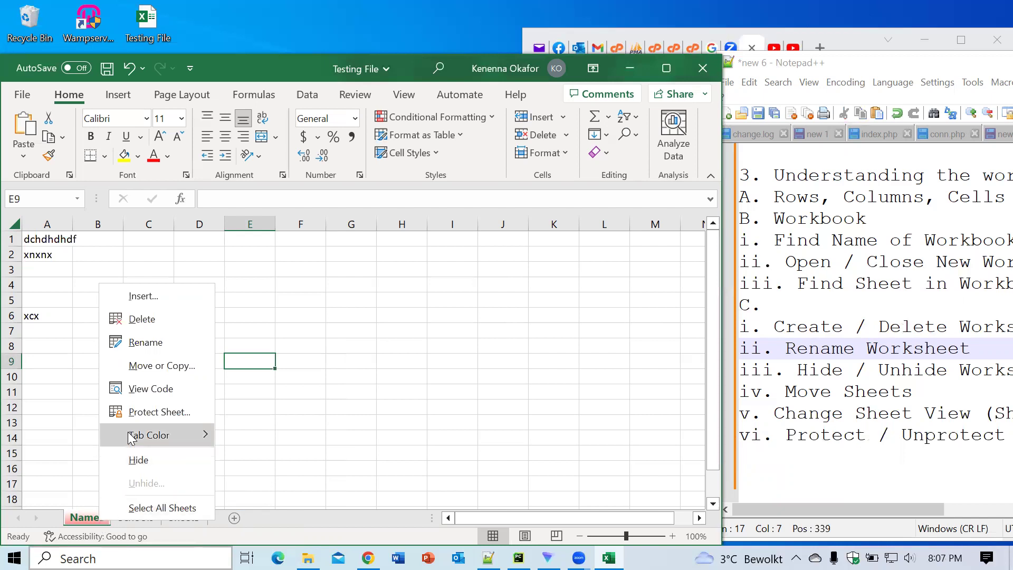
pyautogui.moveTo(144, 438)
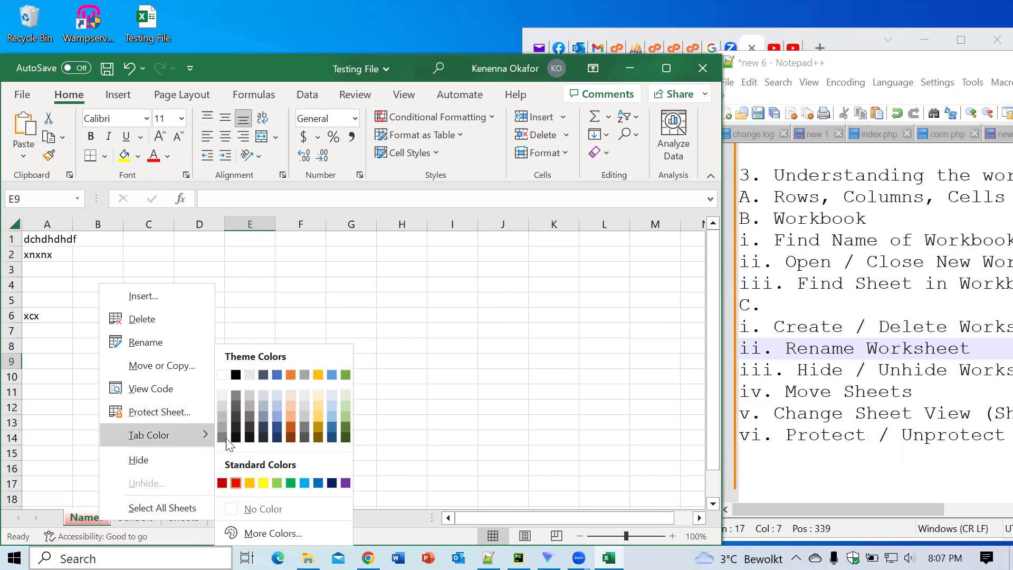
pyautogui.click(250, 510)
pyautogui.click(264, 439)
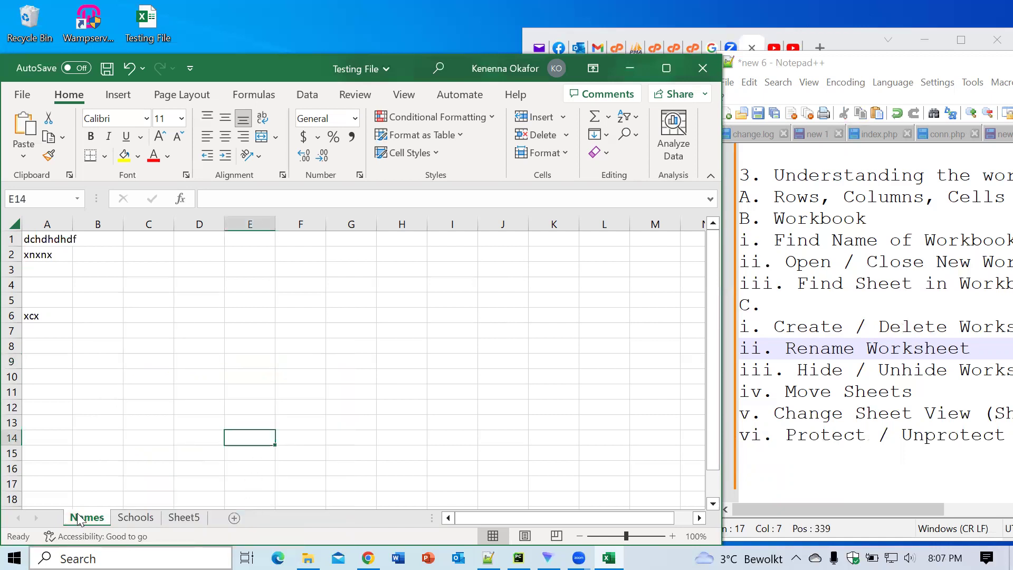
pyautogui.click(135, 517)
pyautogui.click(180, 519)
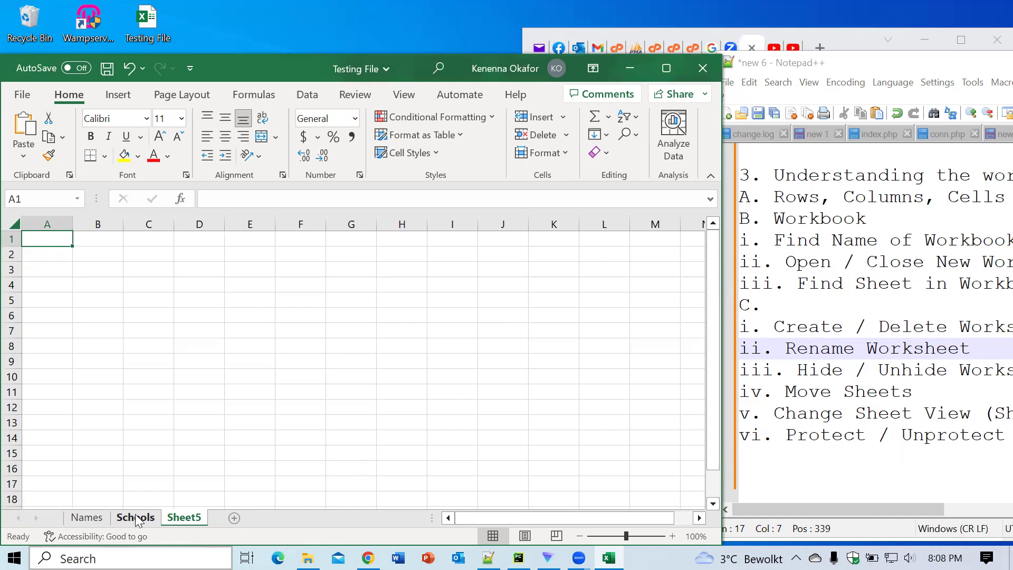
# Step: Drag Sheet5 past Schools and then ahead of Names
pyautogui.click(132, 517)
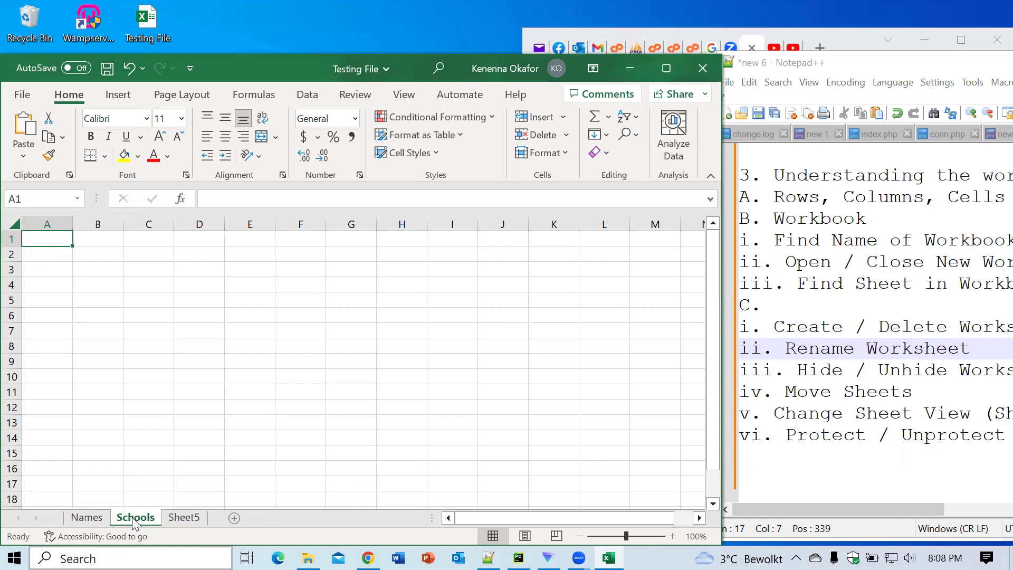
pyautogui.moveTo(146, 517); pyautogui.dragTo(193, 512)
pyautogui.moveTo(191, 518); pyautogui.dragTo(132, 520)
pyautogui.moveTo(87, 516); pyautogui.dragTo(135, 507)
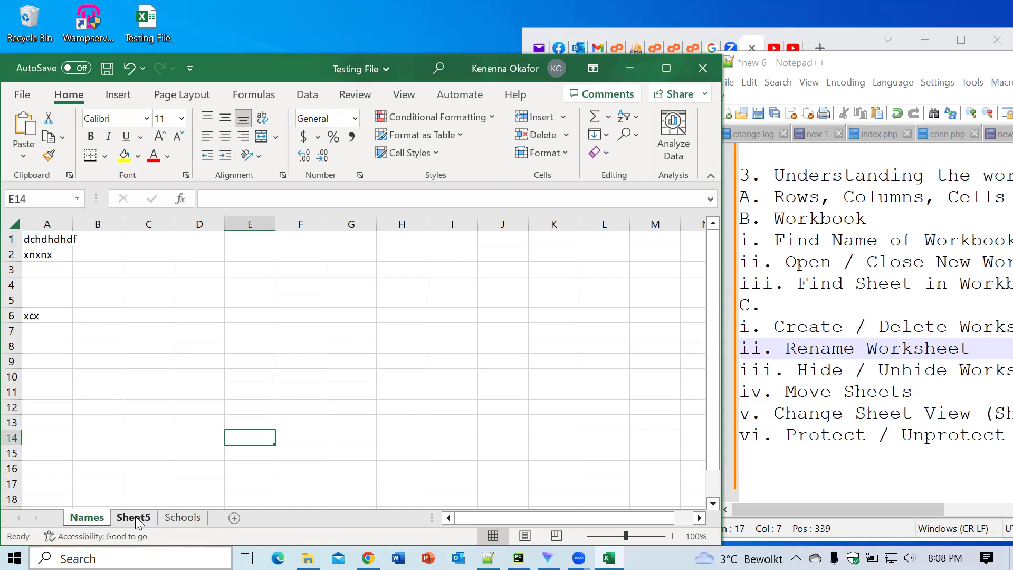
pyautogui.moveTo(135, 516); pyautogui.dragTo(91, 517)
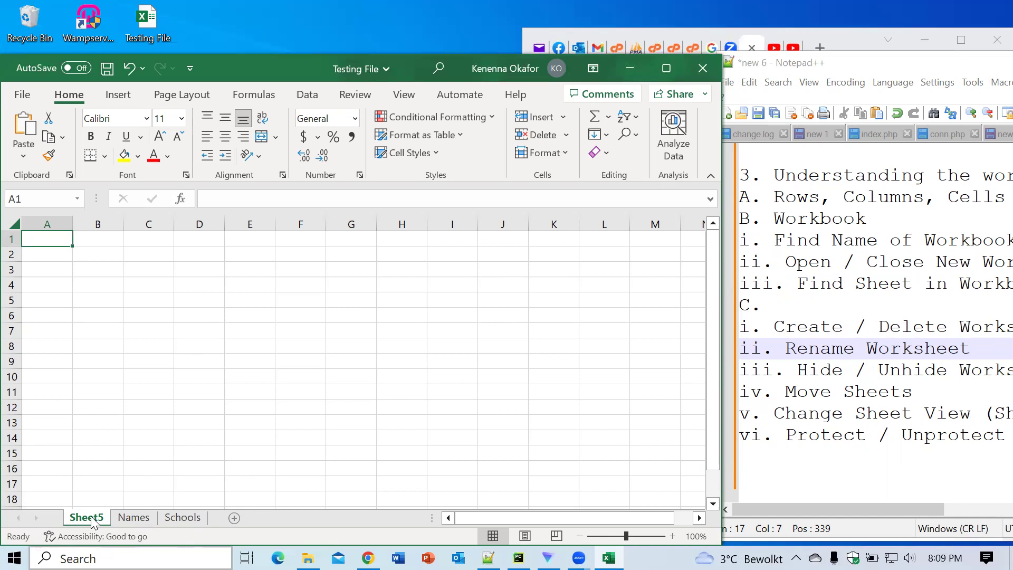
pyautogui.rightClick(93, 522)
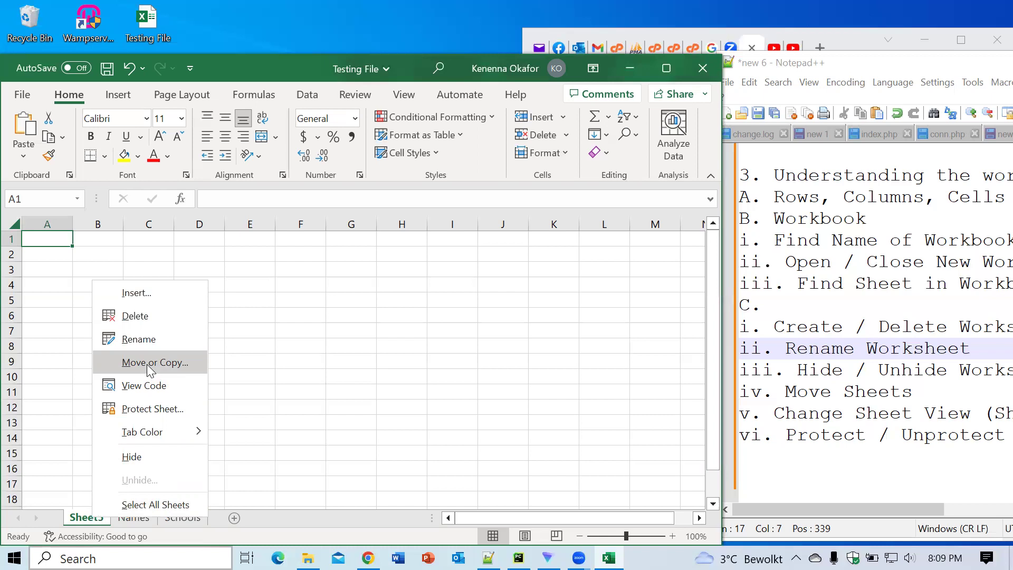
pyautogui.click(150, 364)
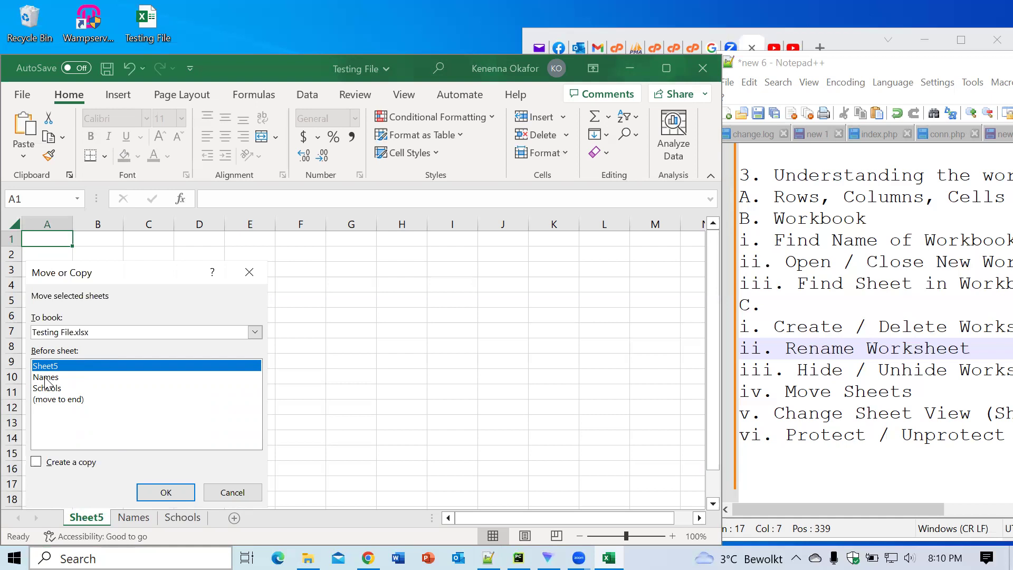
pyautogui.click(47, 378)
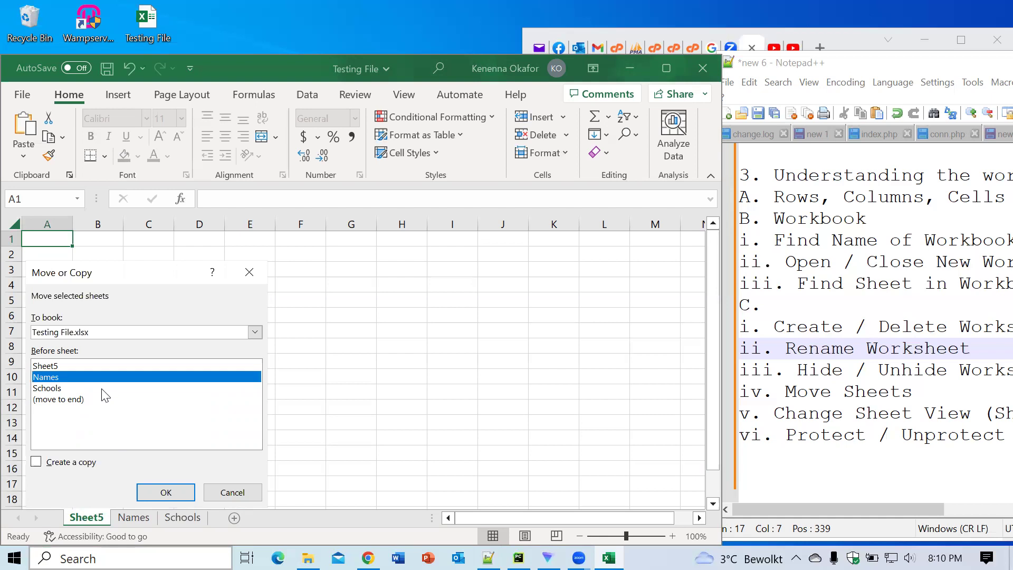
pyautogui.click(150, 491)
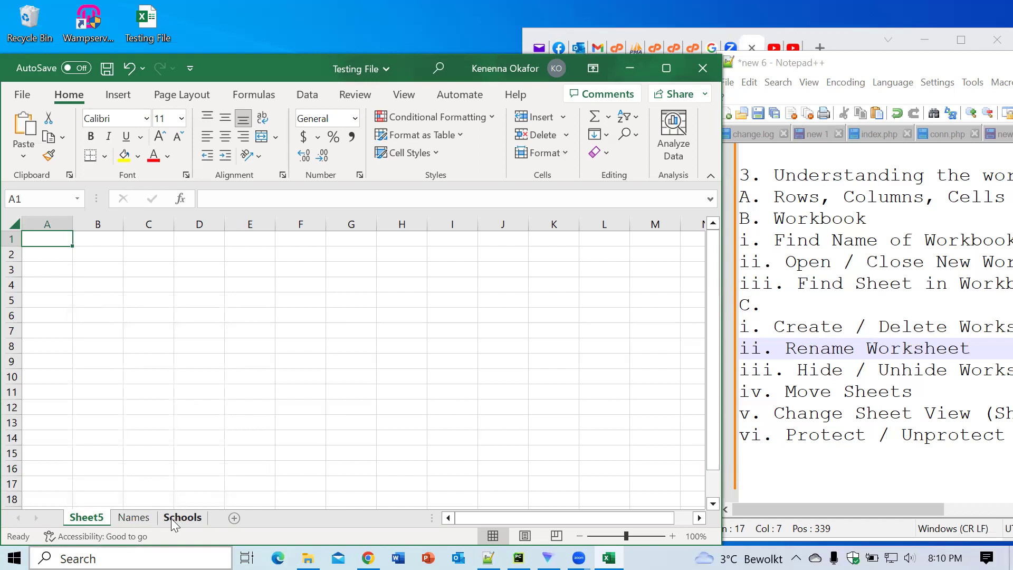
pyautogui.rightClick(95, 523)
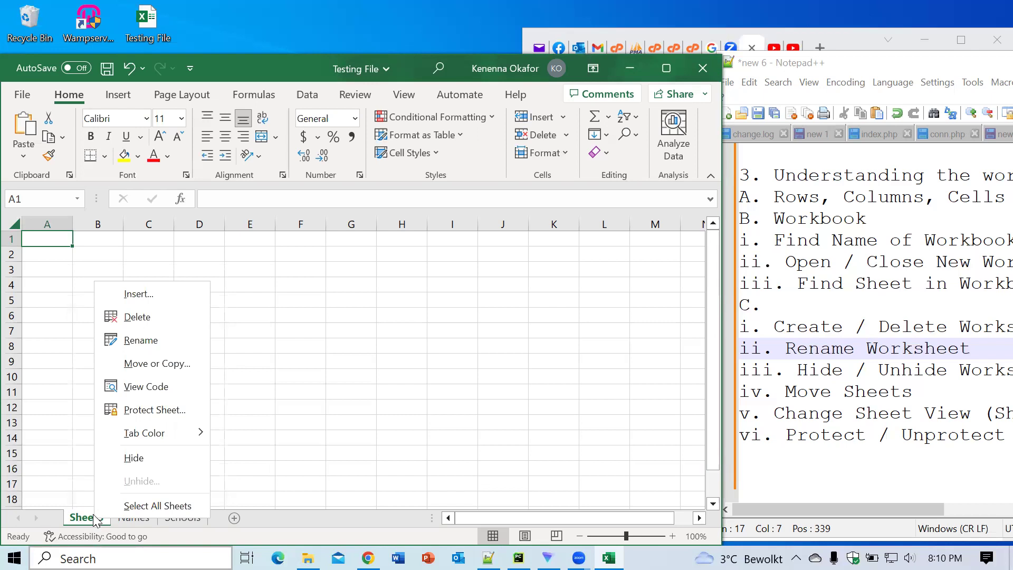
# Step: Move Sheet5 to the end of the workbook using Move or Copy
pyautogui.moveTo(140, 440)
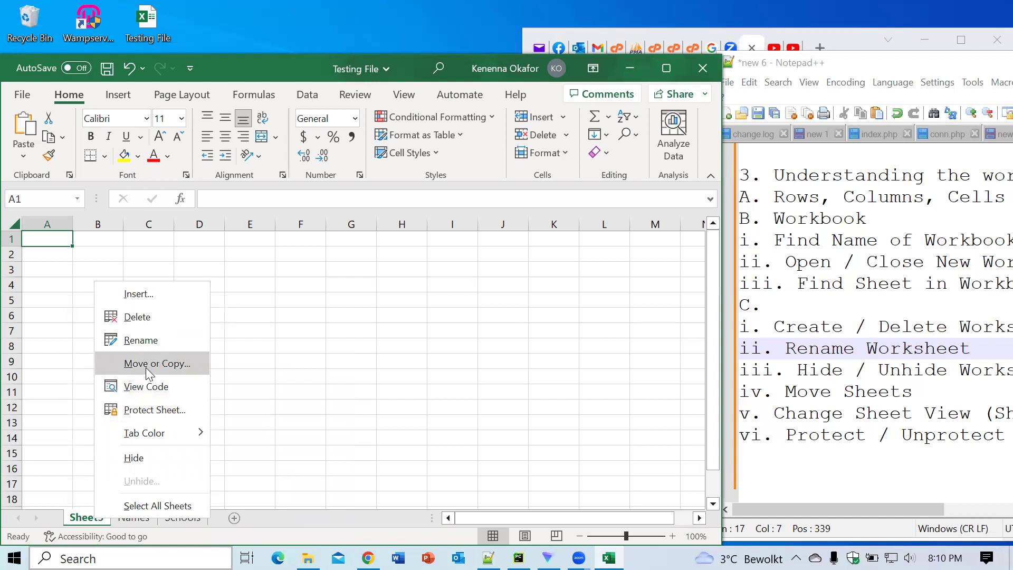
pyautogui.click(147, 369)
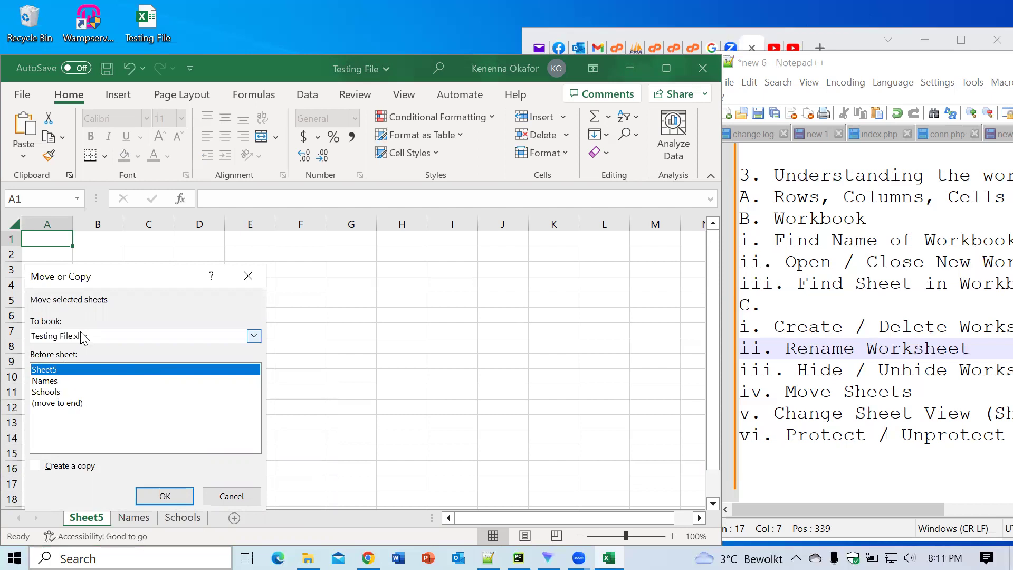
pyautogui.click(53, 404)
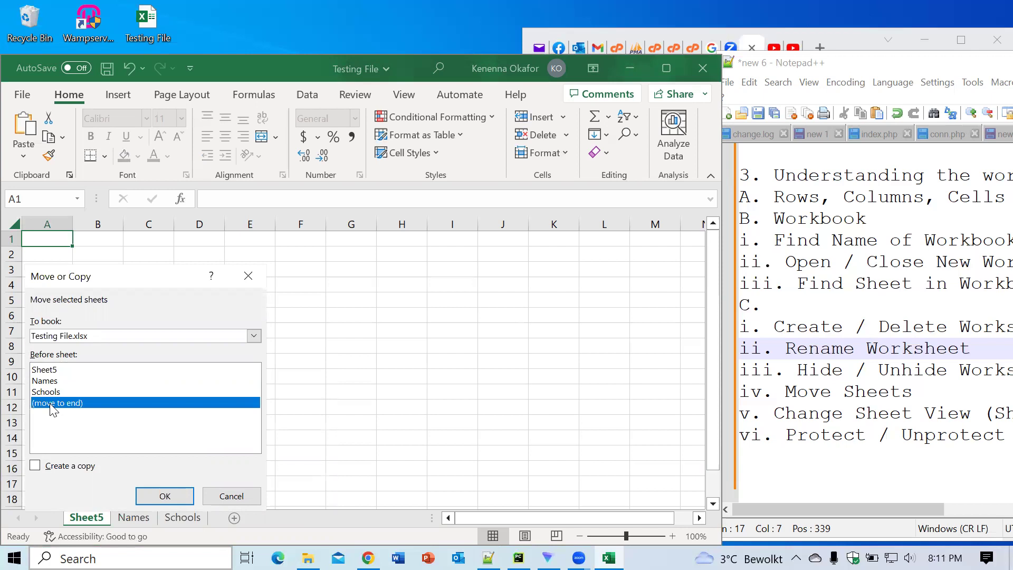
pyautogui.click(152, 497)
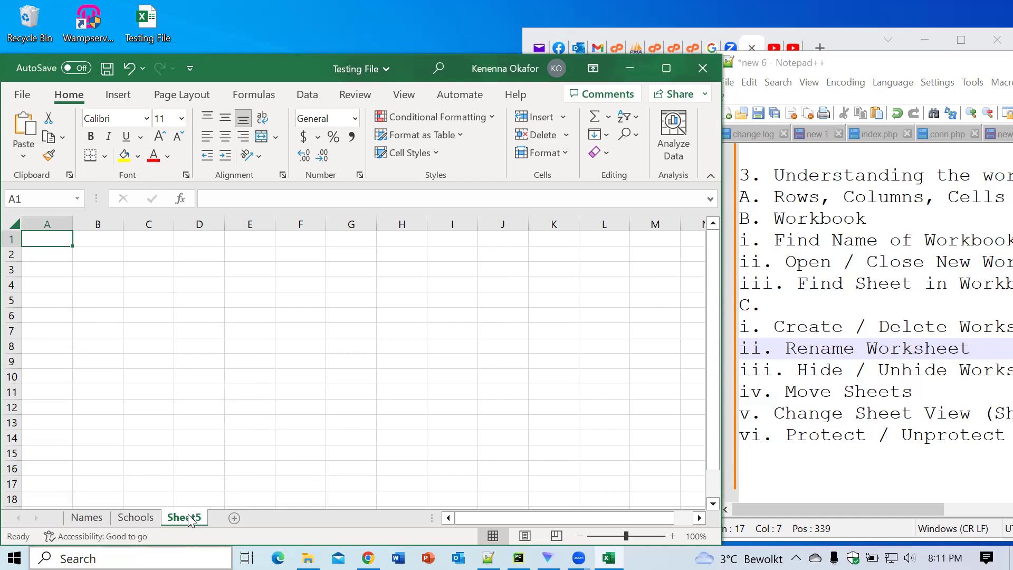
# Step: Move Sheet5 back before Names, then bring the Notepad++ notes forward
pyautogui.rightClick(177, 516)
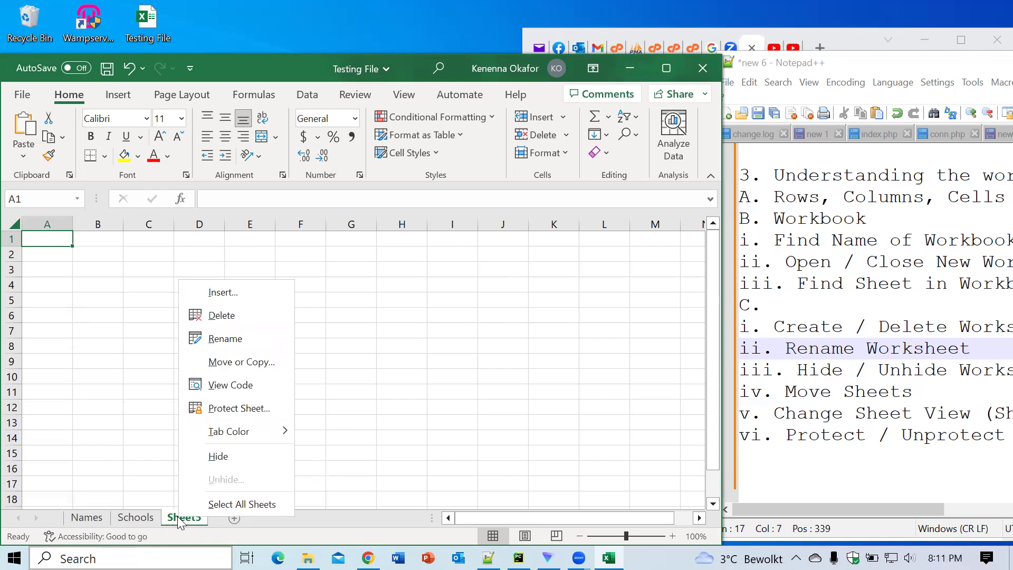
pyautogui.click(216, 363)
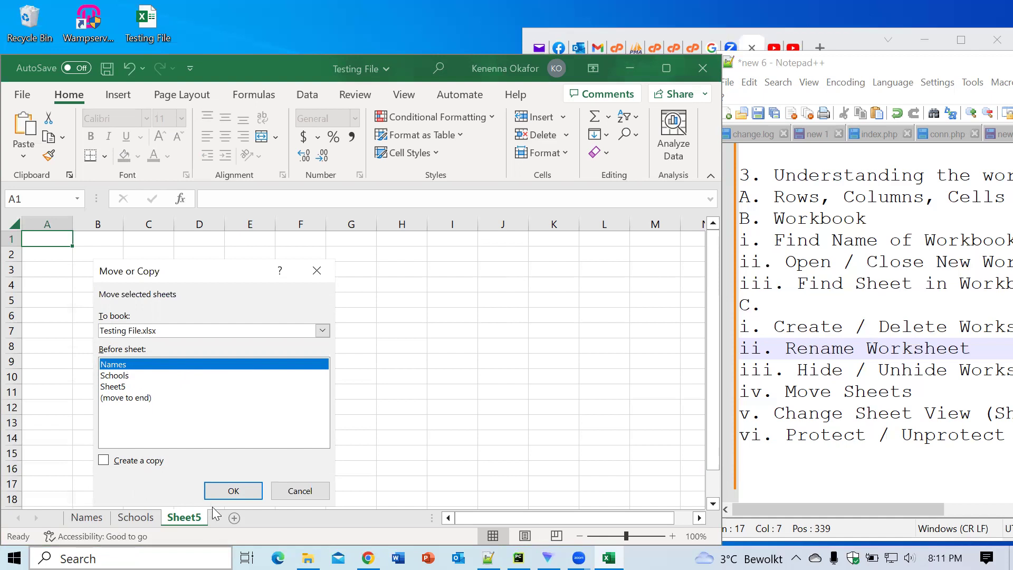
pyautogui.click(224, 496)
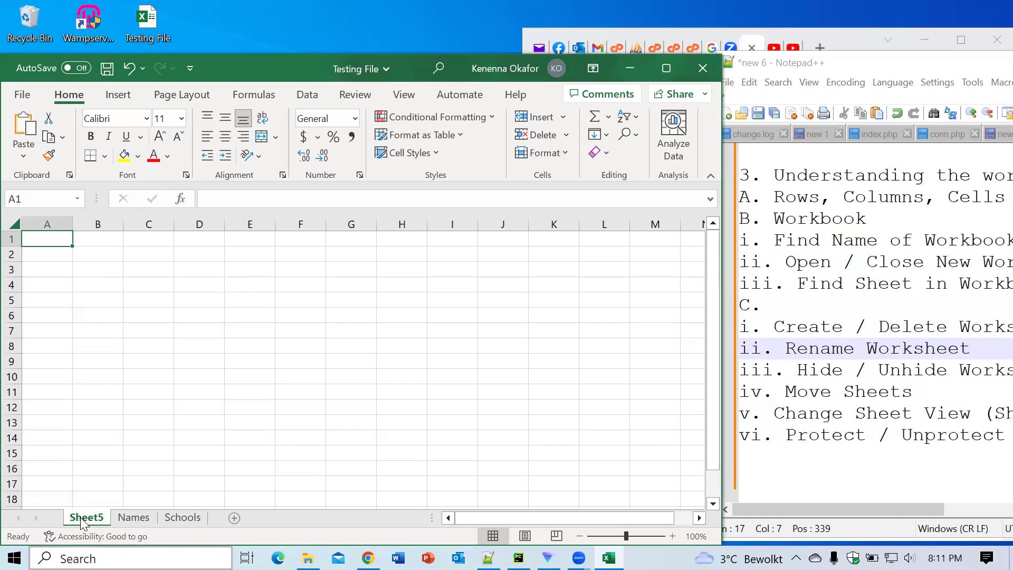
pyautogui.click(807, 506)
pyautogui.moveTo(807, 506)
pyautogui.mouseDown()
pyautogui.moveTo(941, 488)
pyautogui.moveTo(793, 516)
pyautogui.mouseUp()
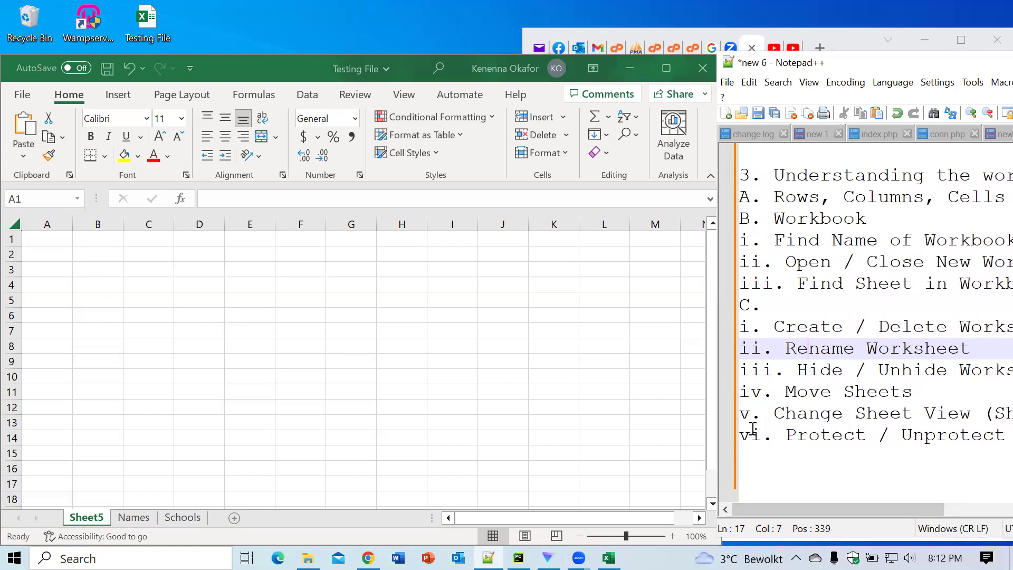
pyautogui.moveTo(778, 507)
pyautogui.mouseDown()
pyautogui.moveTo(978, 497)
pyautogui.moveTo(770, 513)
pyautogui.mouseUp()
pyautogui.click(128, 518)
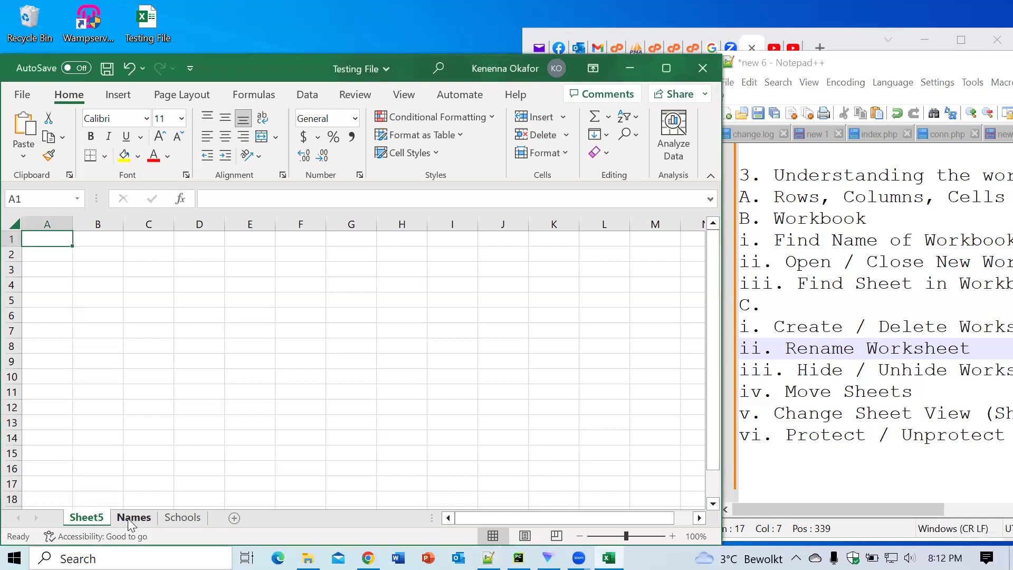
pyautogui.click(127, 518)
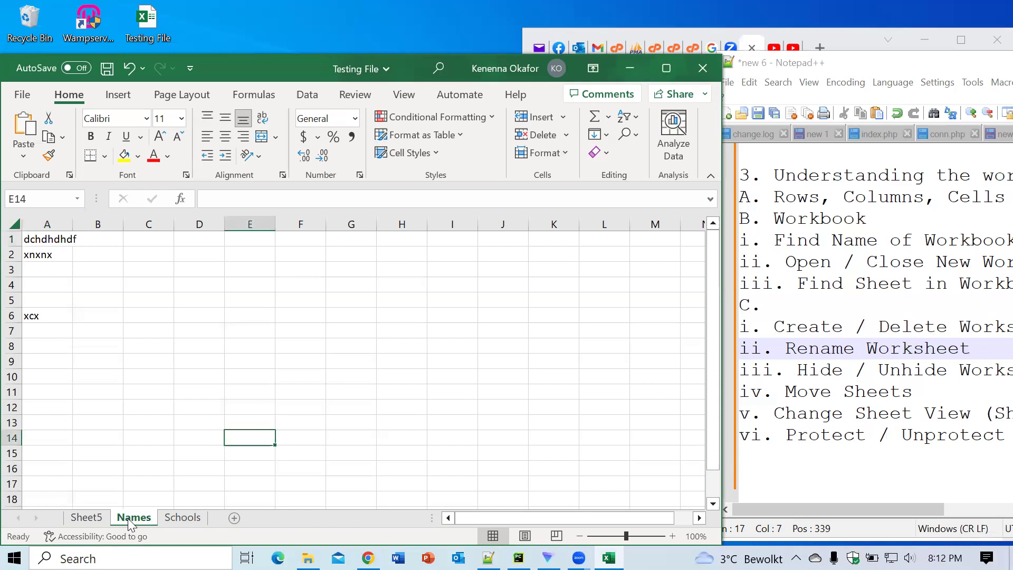
pyautogui.click(188, 517)
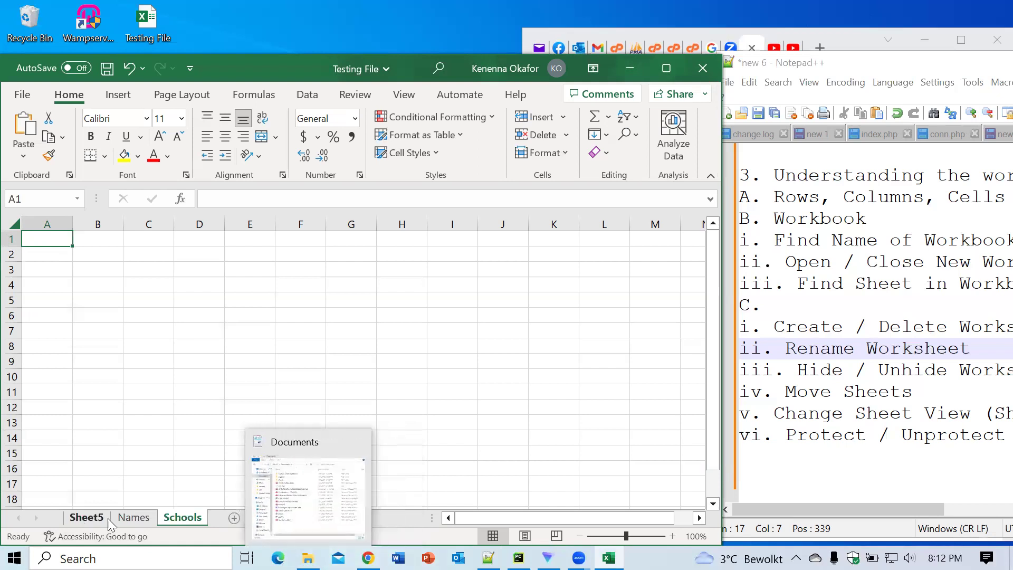
pyautogui.click(128, 517)
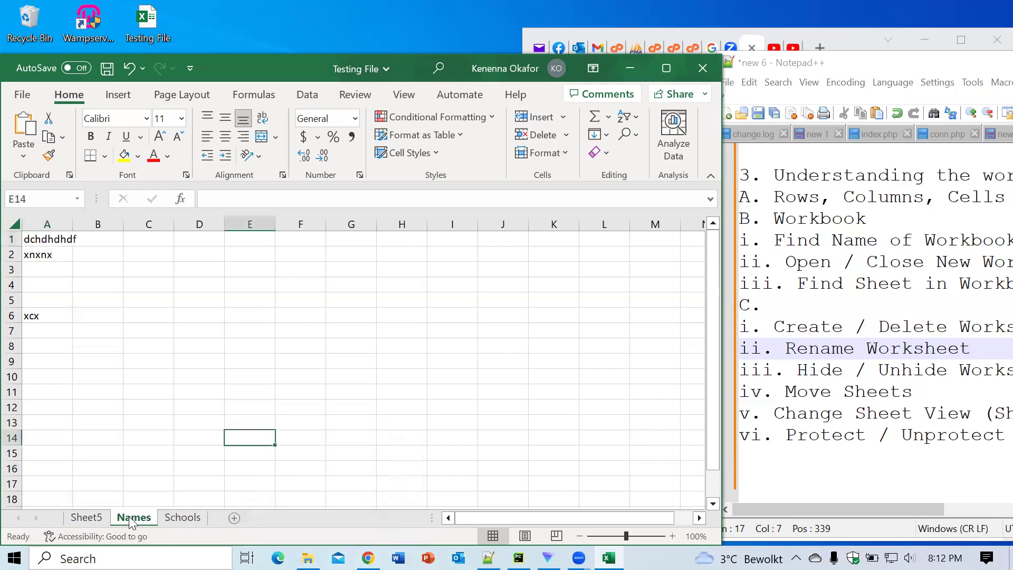
pyautogui.click(85, 520)
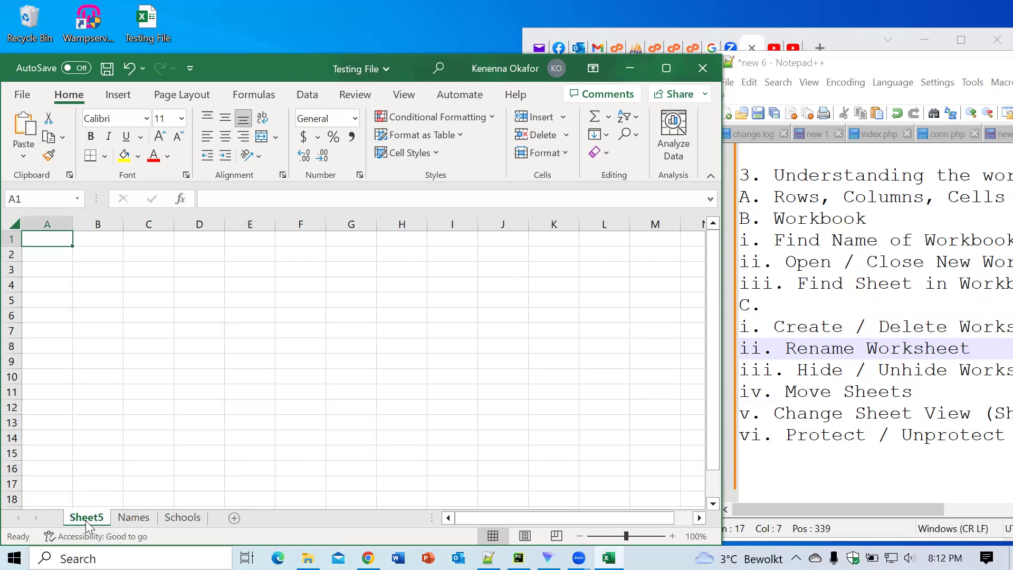
pyautogui.click(94, 328)
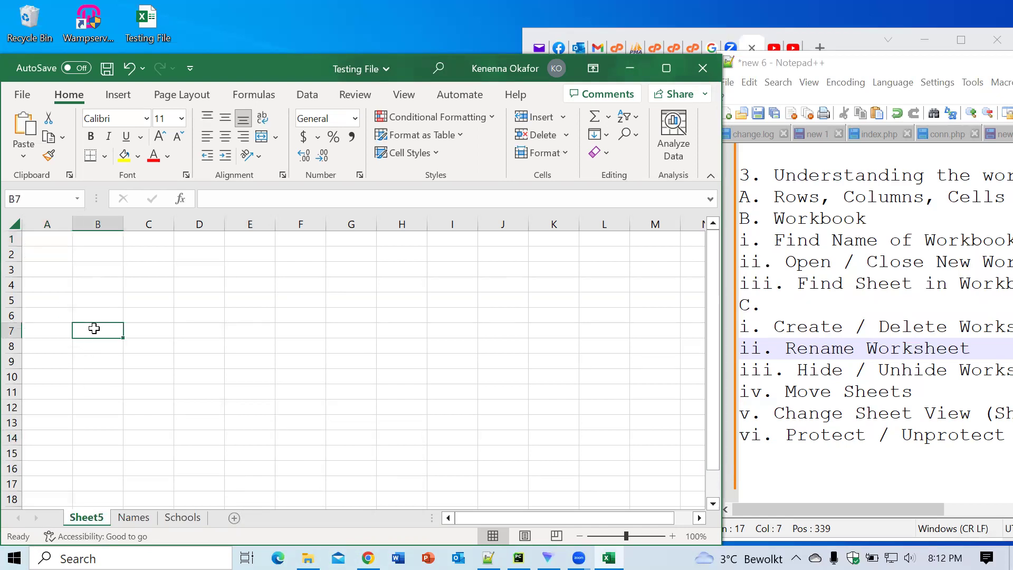
# Step: Enter 'Sheet 5' in B7 on Sheet5, then 'Names' in E7 on the Names sheet
pyautogui.write('S')
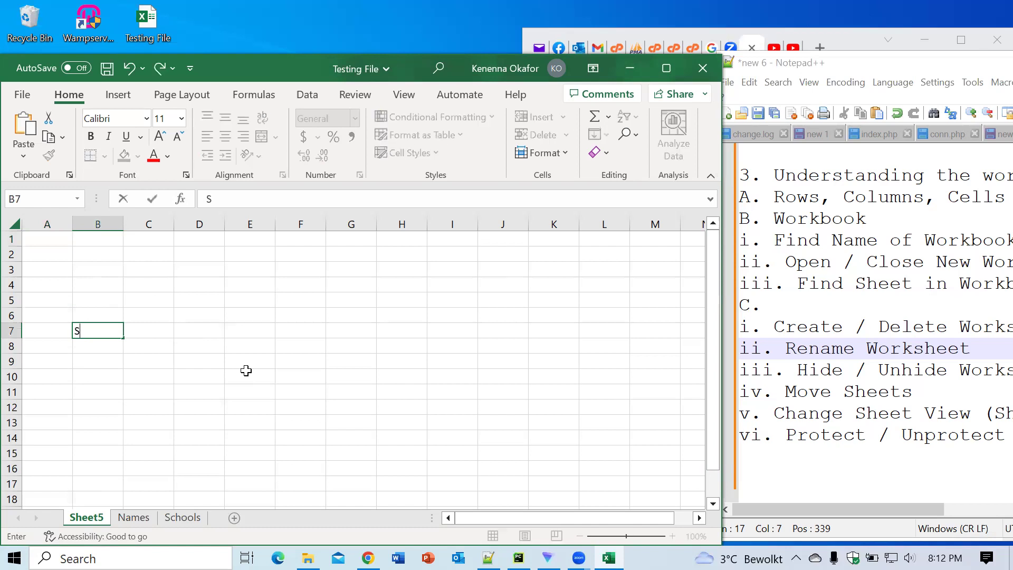
pyautogui.write('heet 5')
pyautogui.click(135, 518)
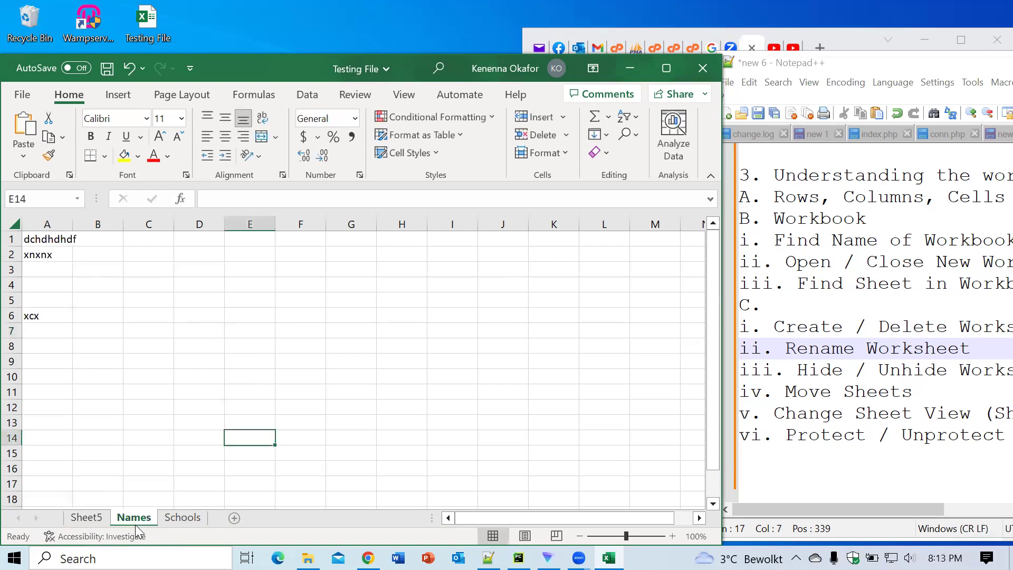
pyautogui.click(258, 330)
pyautogui.write('N')
pyautogui.press('BackSpace')
pyautogui.write('NA')
pyautogui.write('am')
pyautogui.press('BackSpace')
pyautogui.press('BackSpace')
pyautogui.press('BackSpace')
pyautogui.write('ame')
pyautogui.click(362, 358)
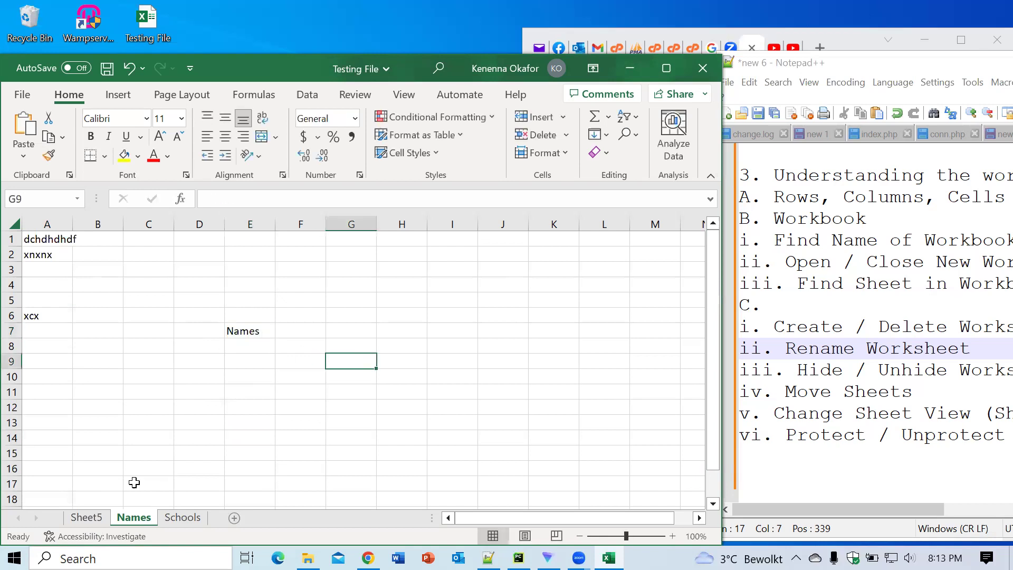
# Step: Enter 'Schools' in E7 on the Schools sheet, then return to Sheet5
pyautogui.click(182, 518)
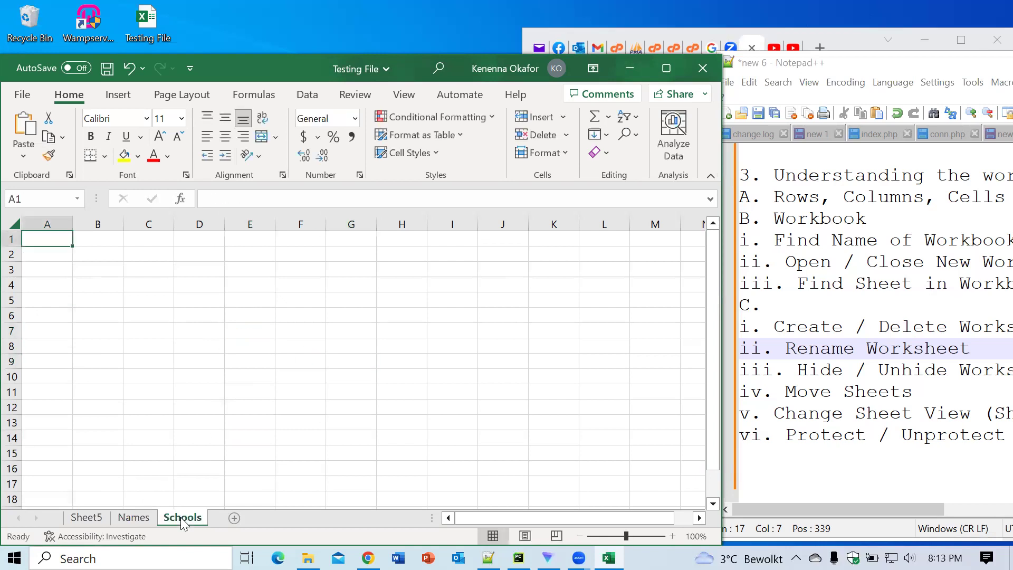
pyautogui.click(243, 331)
pyautogui.write('Sc')
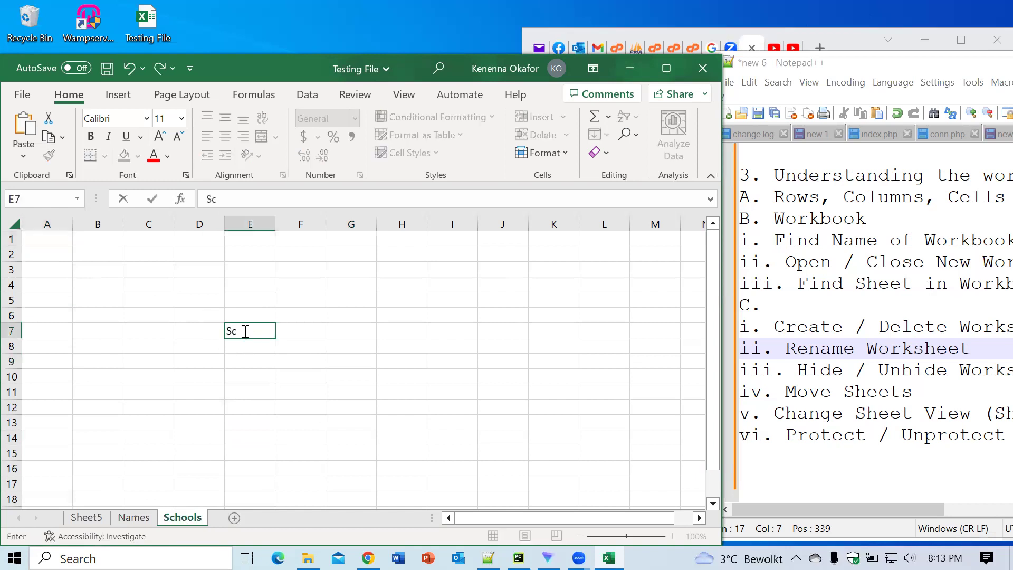
pyautogui.write('hools')
pyautogui.click(400, 378)
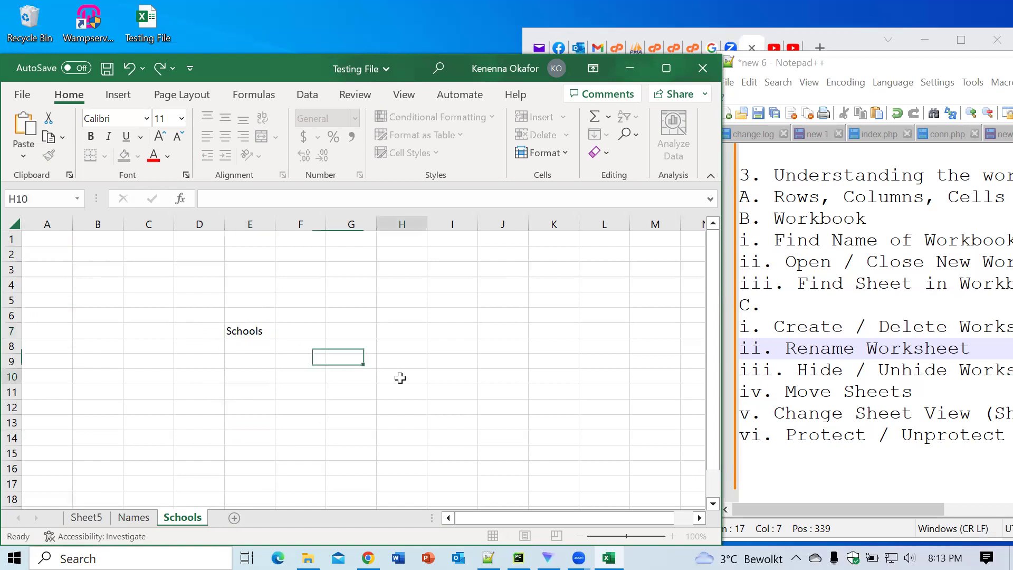
pyautogui.click(134, 518)
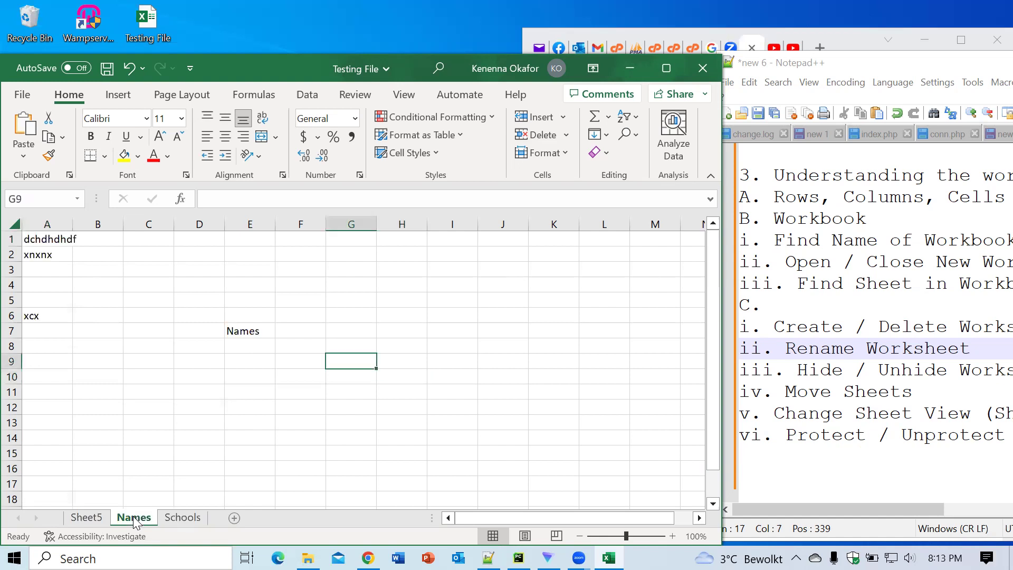
pyautogui.click(88, 517)
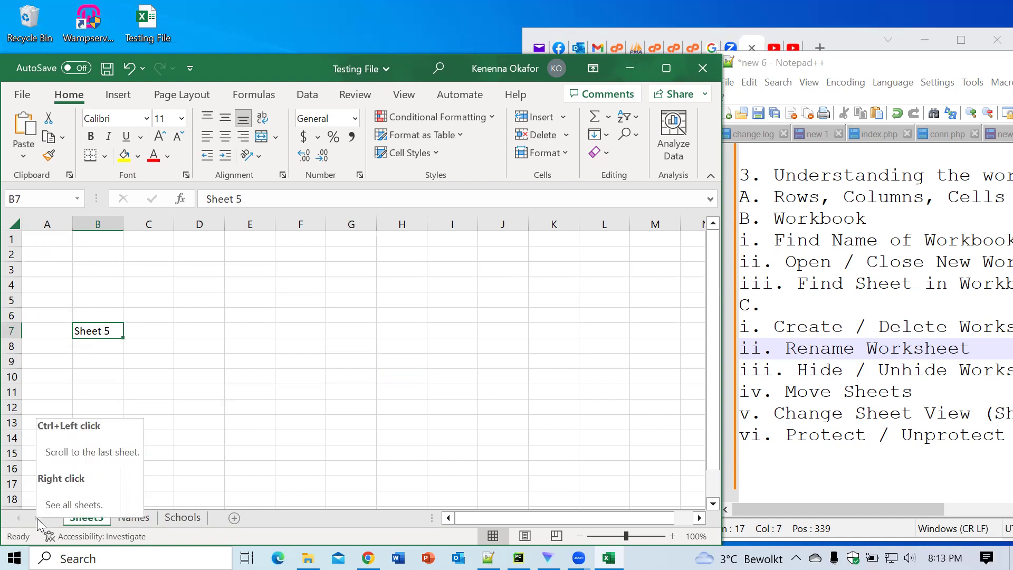
# Step: Activate the Schools sheet from the workbook's list of all sheets
pyautogui.rightClick(37, 518)
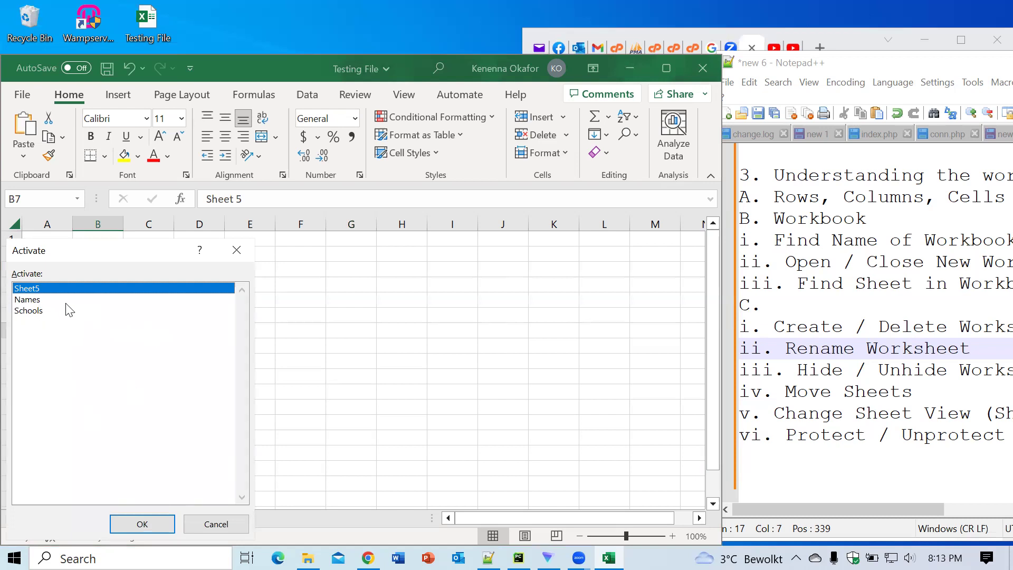
pyautogui.click(30, 312)
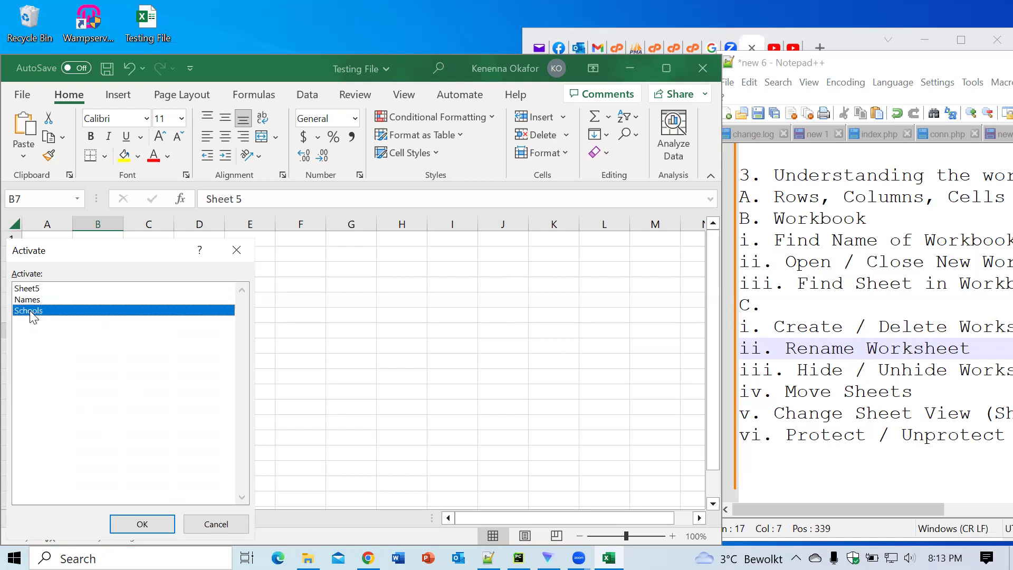
pyautogui.click(142, 525)
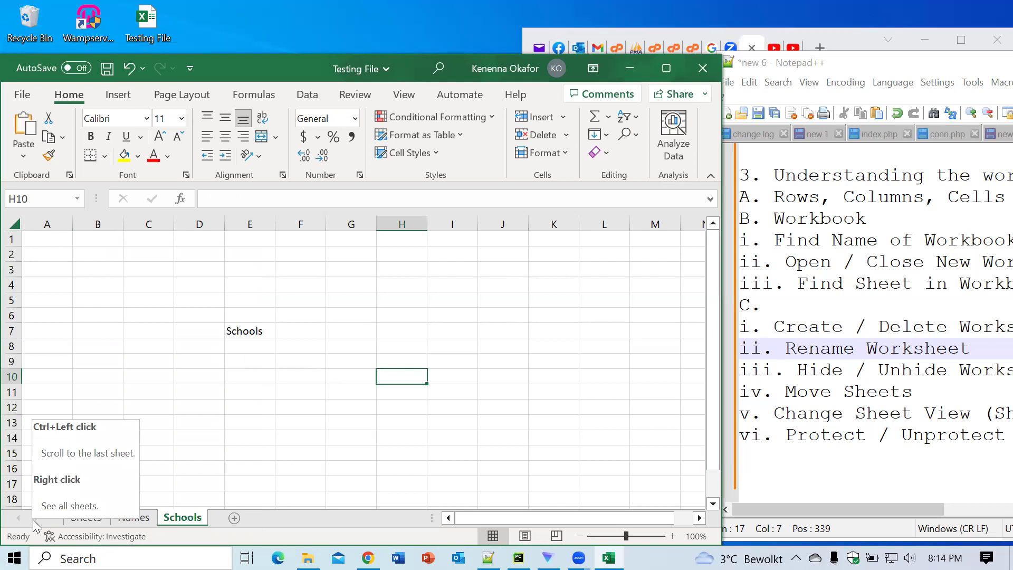
# Step: Activate the Names sheet from the same list of all sheets
pyautogui.rightClick(33, 519)
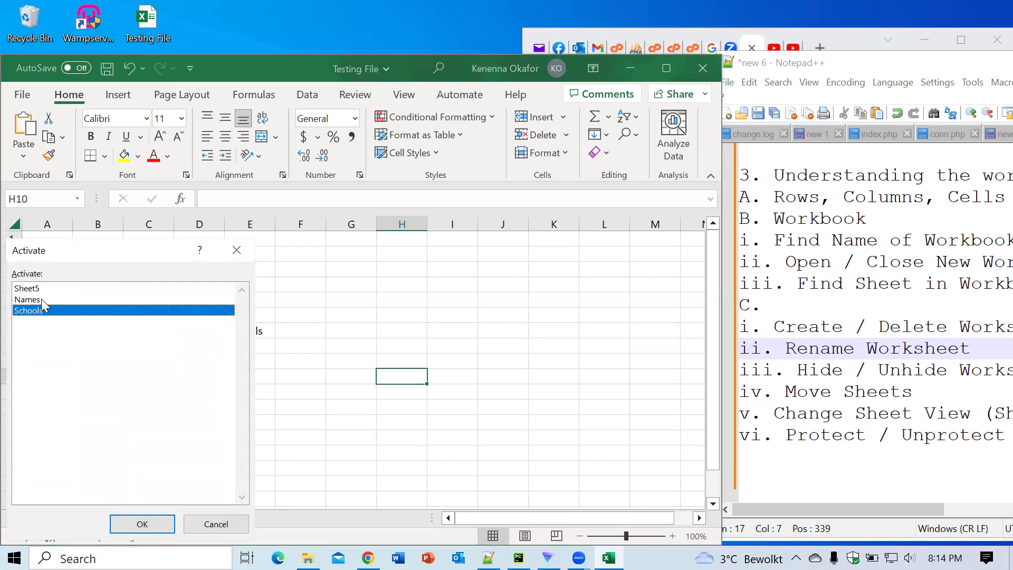
pyautogui.click(41, 298)
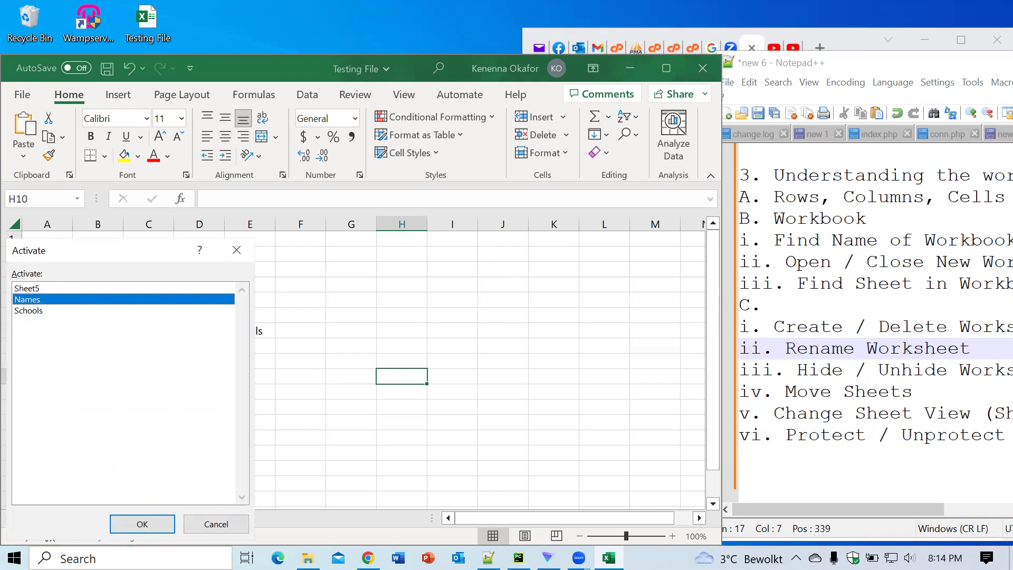
pyautogui.click(140, 524)
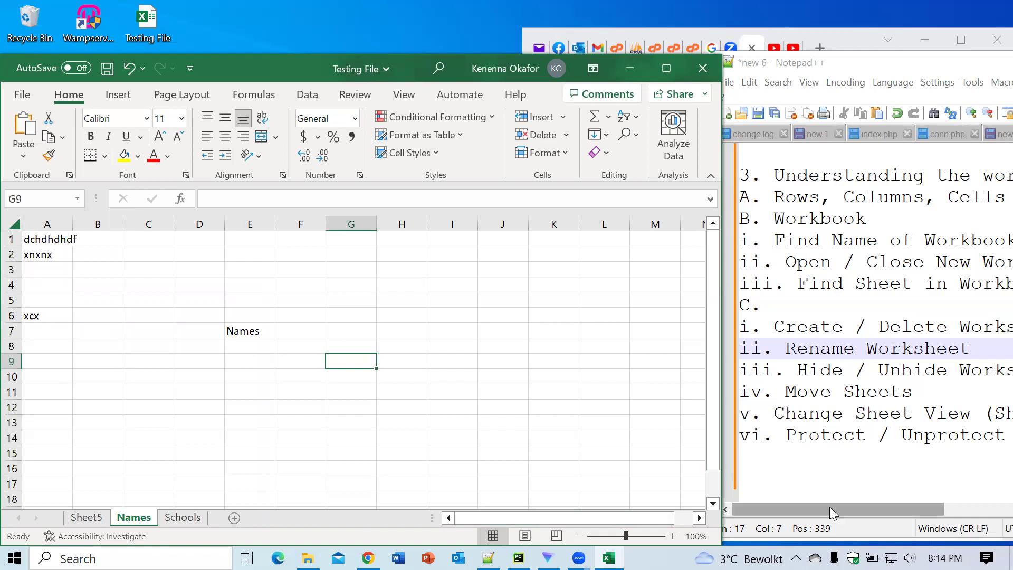
# Step: Select cell I9 on the Names sheet and bring up the Go To dialog with Ctrl+G
pyautogui.moveTo(829, 511); pyautogui.dragTo(987, 502)
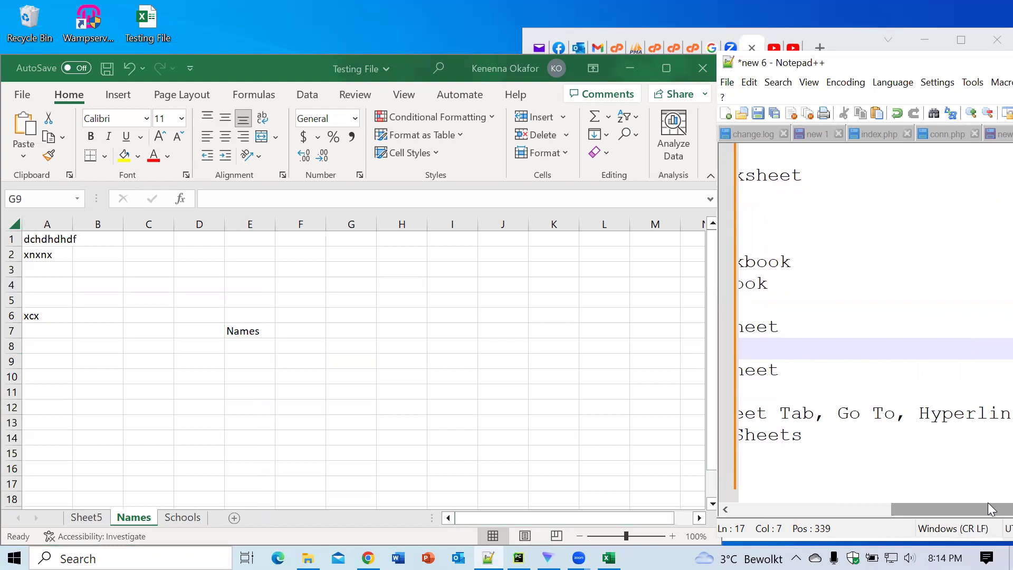
pyautogui.moveTo(988, 501); pyautogui.dragTo(803, 513)
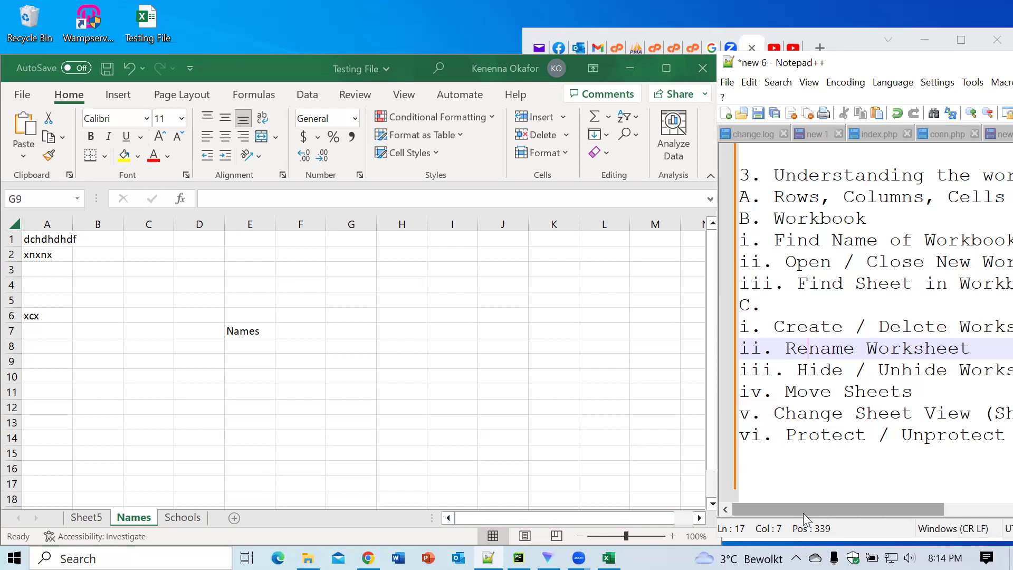
pyautogui.hotkey('ctrl', 'g')
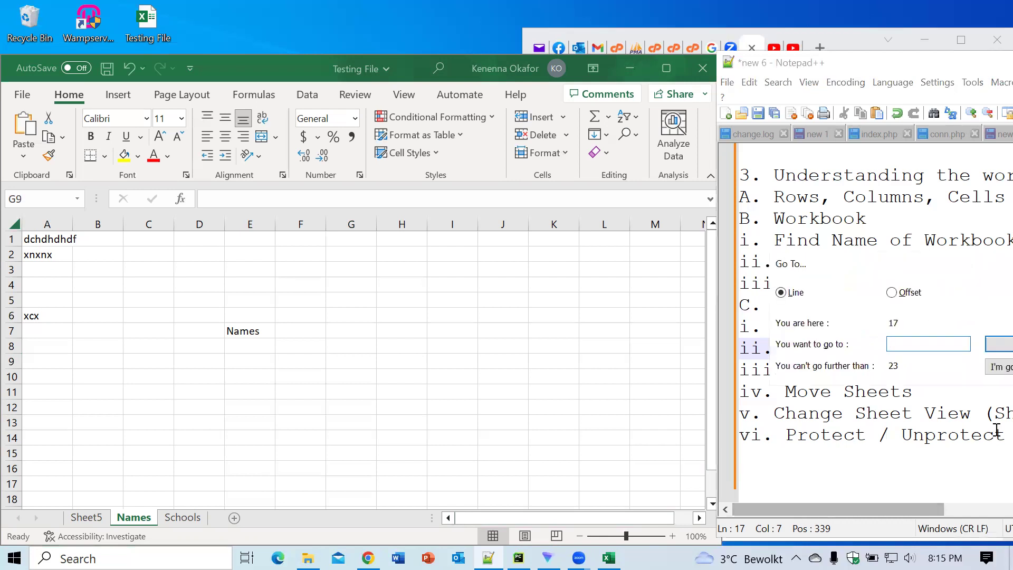
pyautogui.click(822, 434)
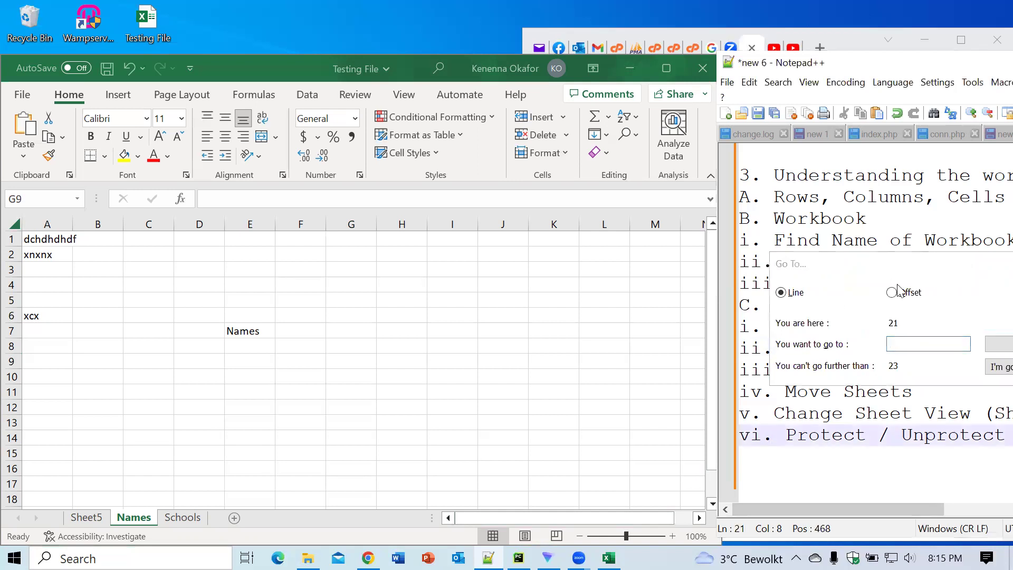
pyautogui.click(891, 268)
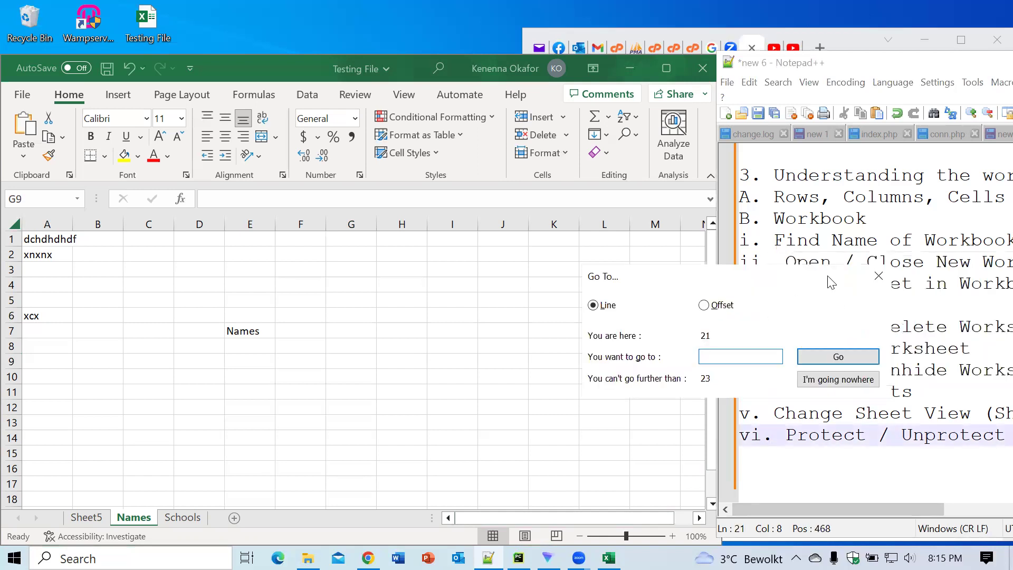
pyautogui.press('Escape')
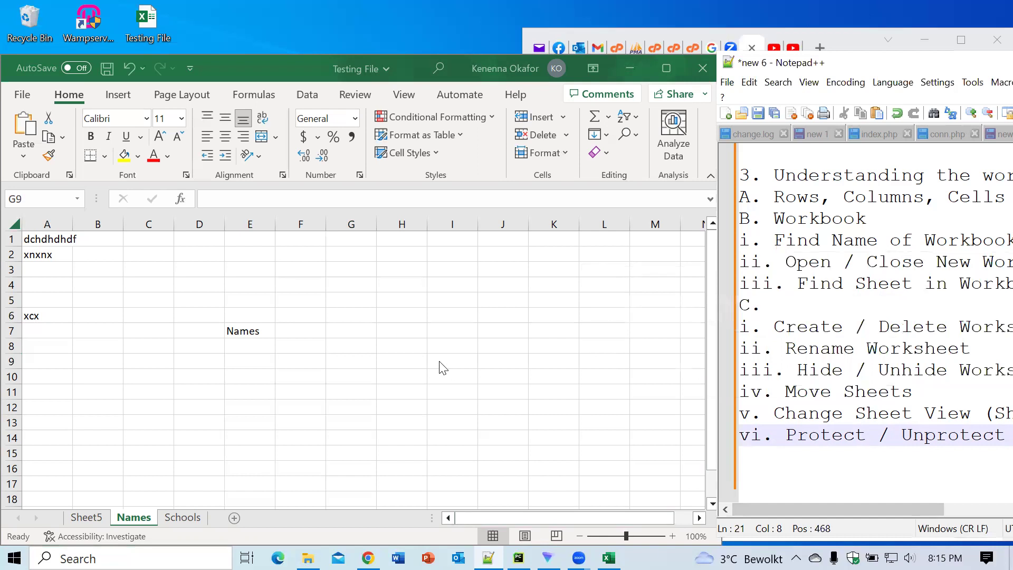
pyautogui.click(439, 361)
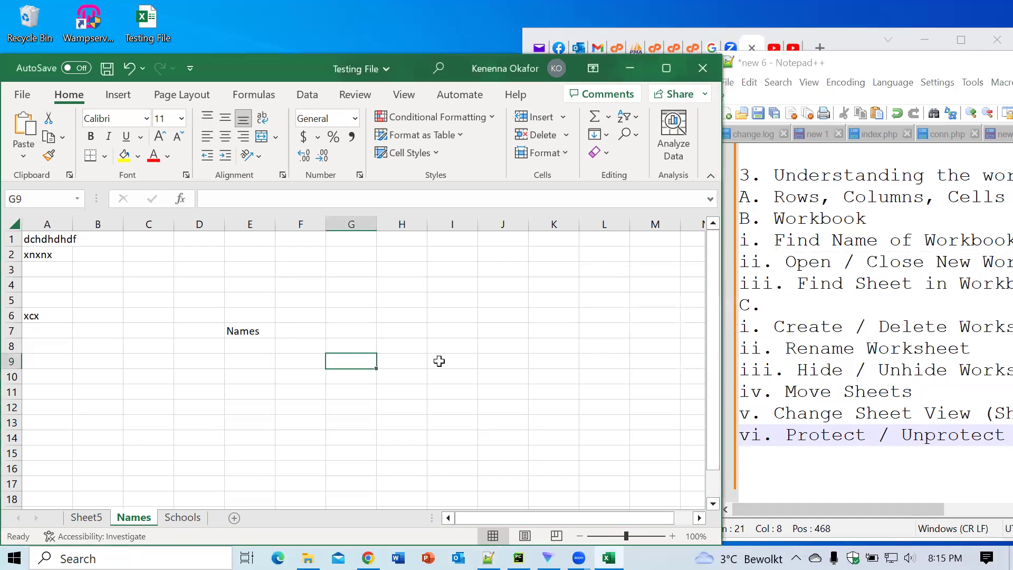
pyautogui.click(439, 361)
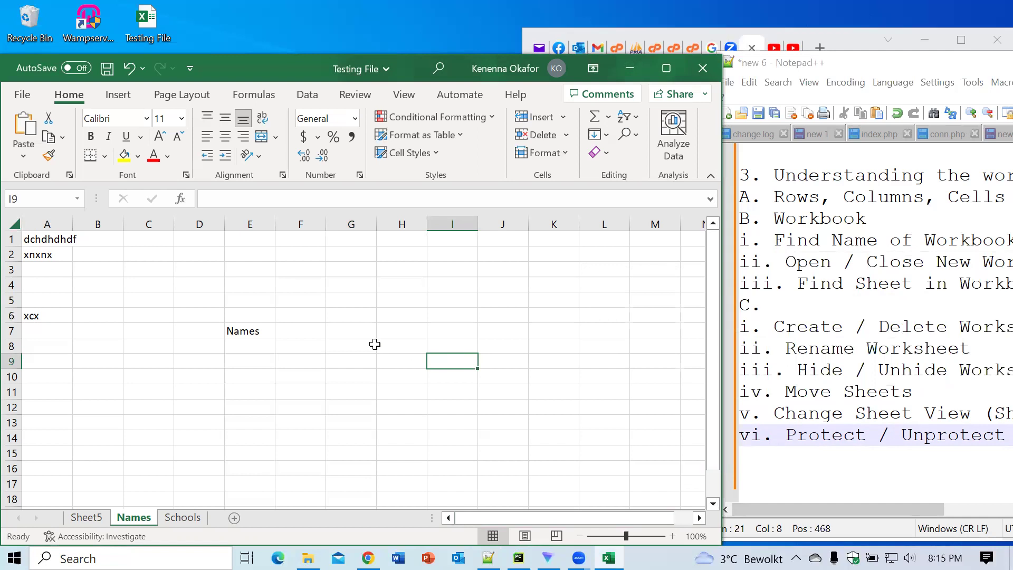
pyautogui.hotkey('ctrl', 'g')
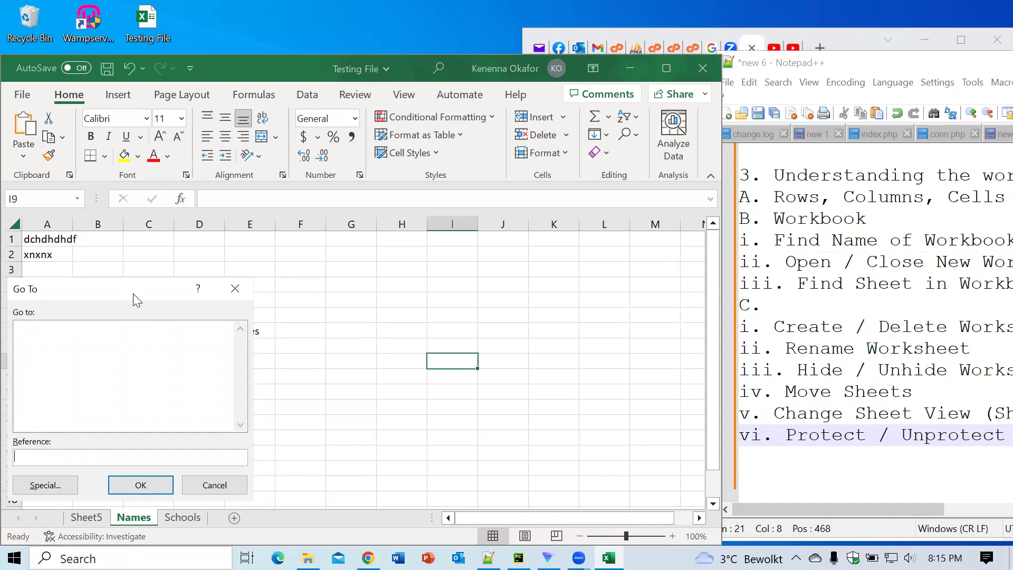
# Step: Go to reference Schools!$A$1 to land on cell A1 of the Schools sheet
pyautogui.moveTo(133, 293); pyautogui.dragTo(336, 212)
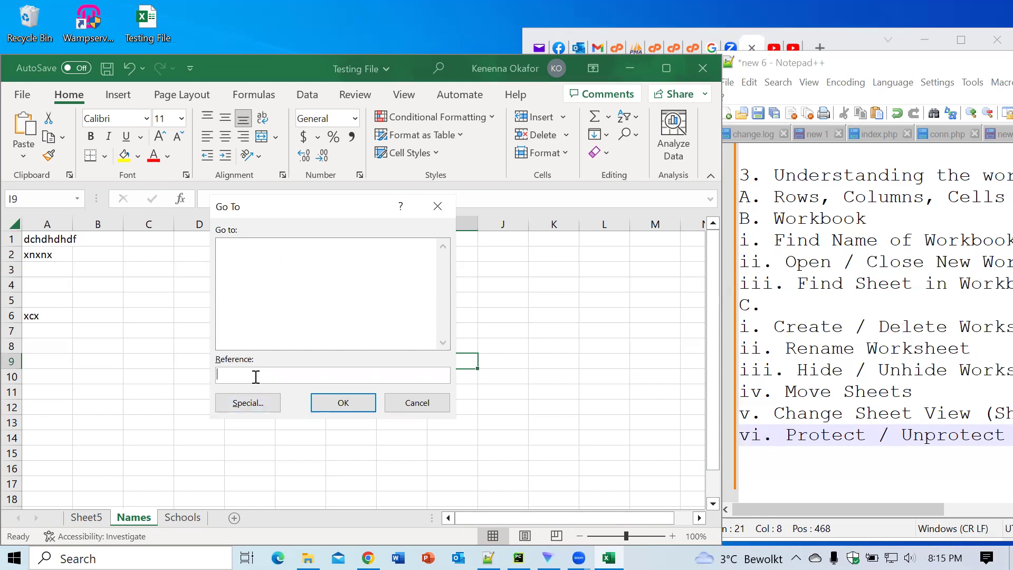
pyautogui.write('Schools!$')
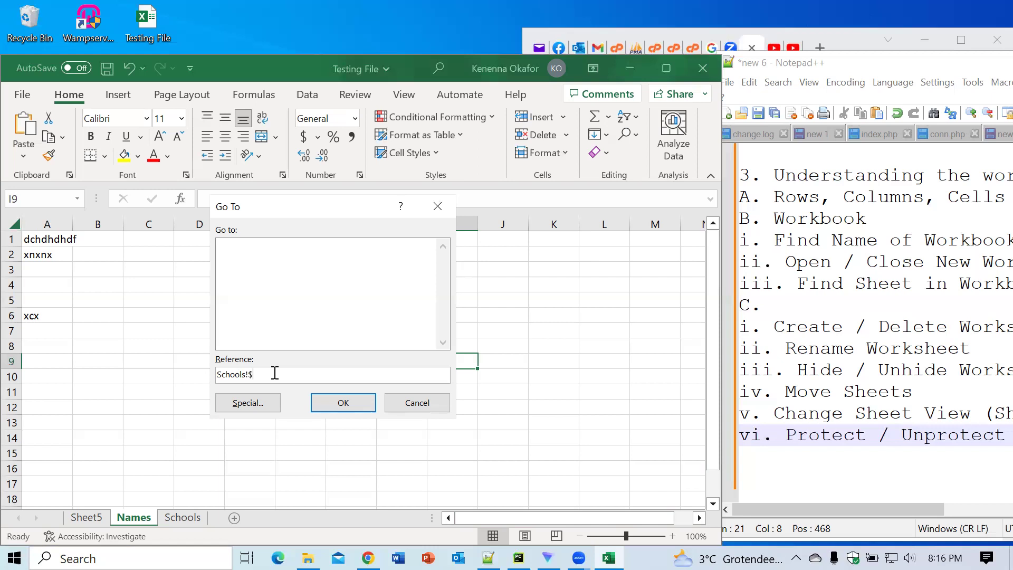
pyautogui.write('A$1')
pyautogui.click(333, 403)
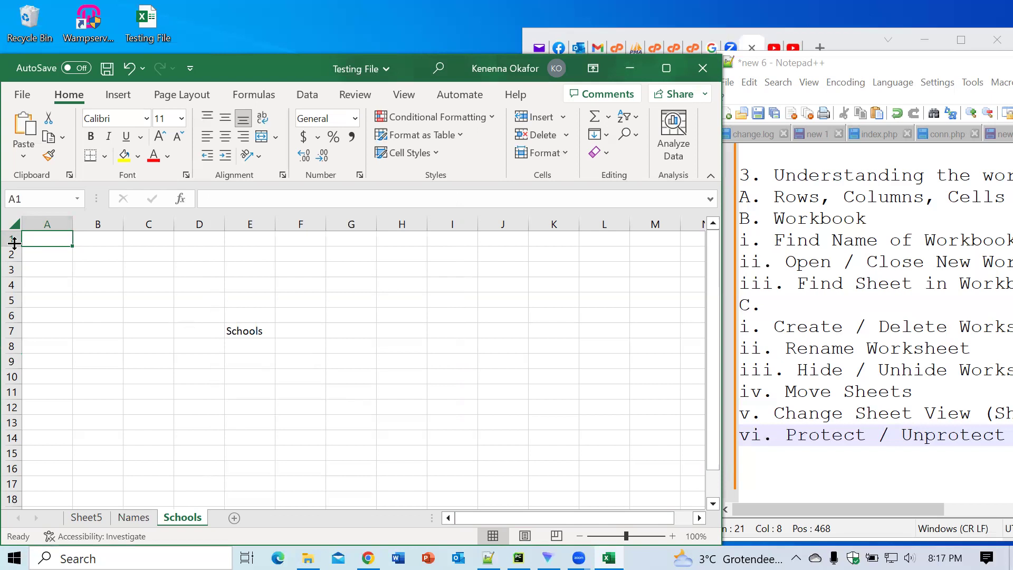
pyautogui.click(784, 508)
# Step: Scroll through the outline notes, then select cell M1 on the Schools sheet
pyautogui.moveTo(784, 507); pyautogui.dragTo(949, 523)
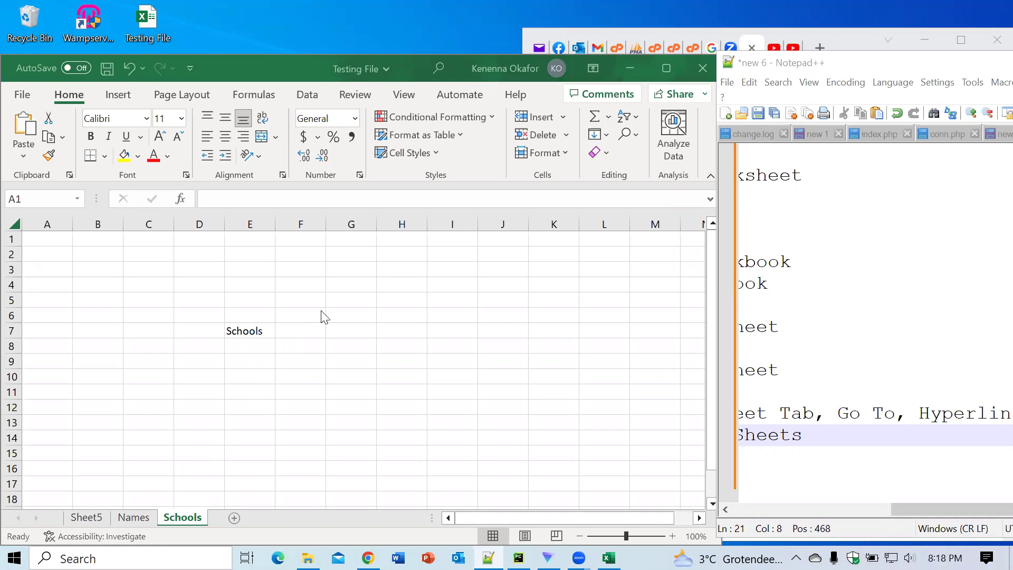
pyautogui.click(346, 286)
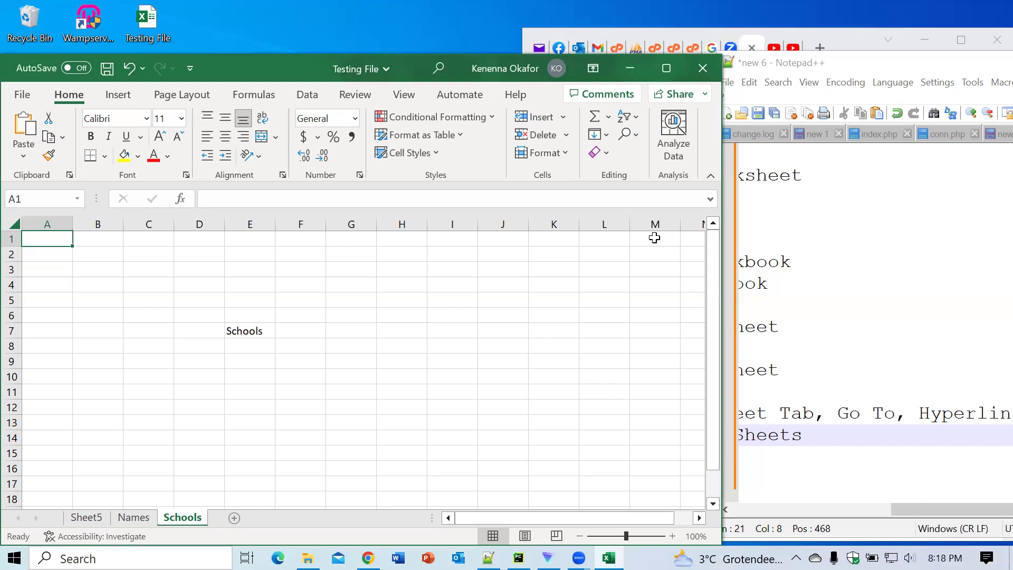
pyautogui.click(654, 238)
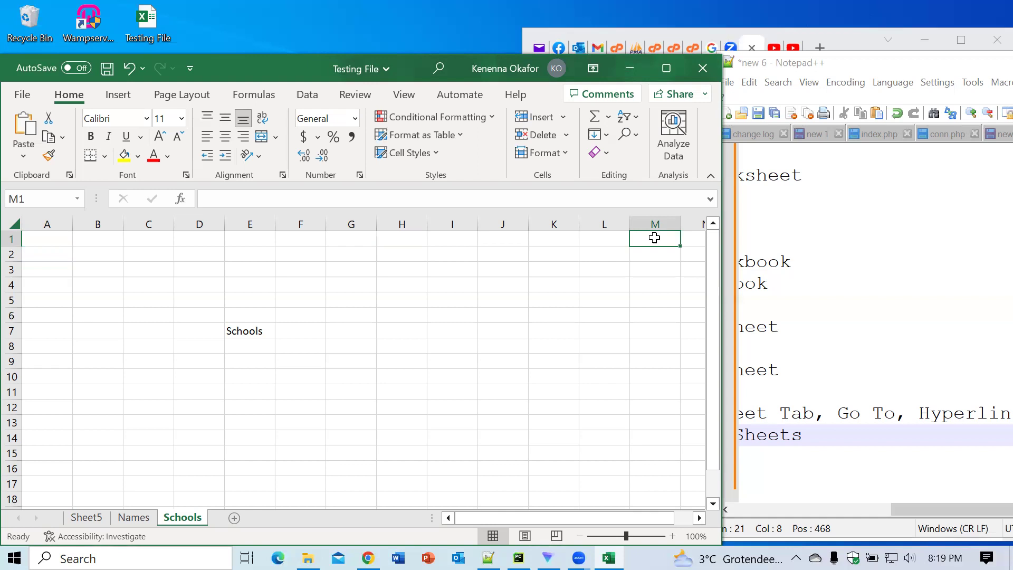
# Step: Open the Insert Hyperlink dialog for cell M1 from its context menu
pyautogui.rightClick(654, 238)
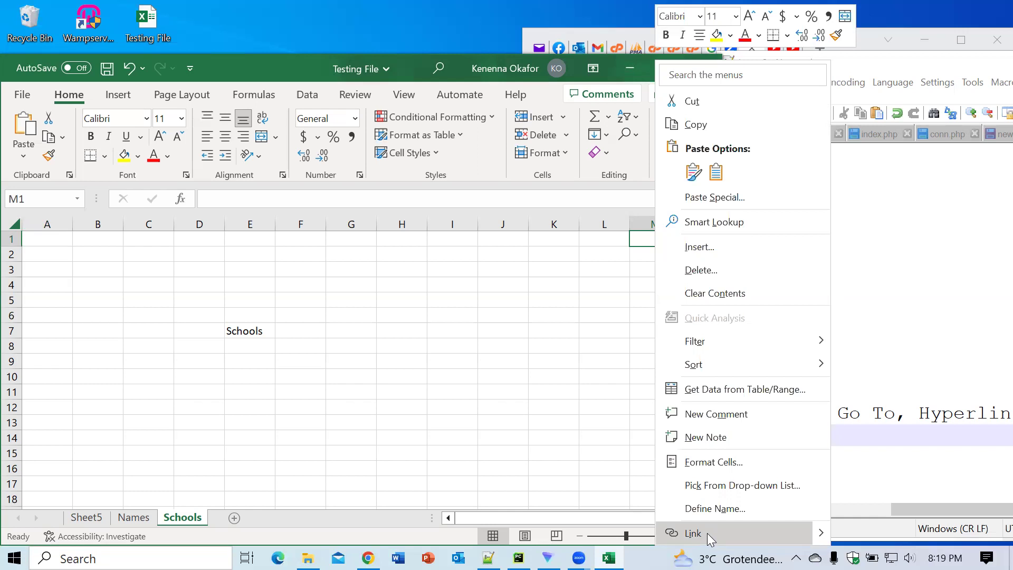
pyautogui.click(707, 533)
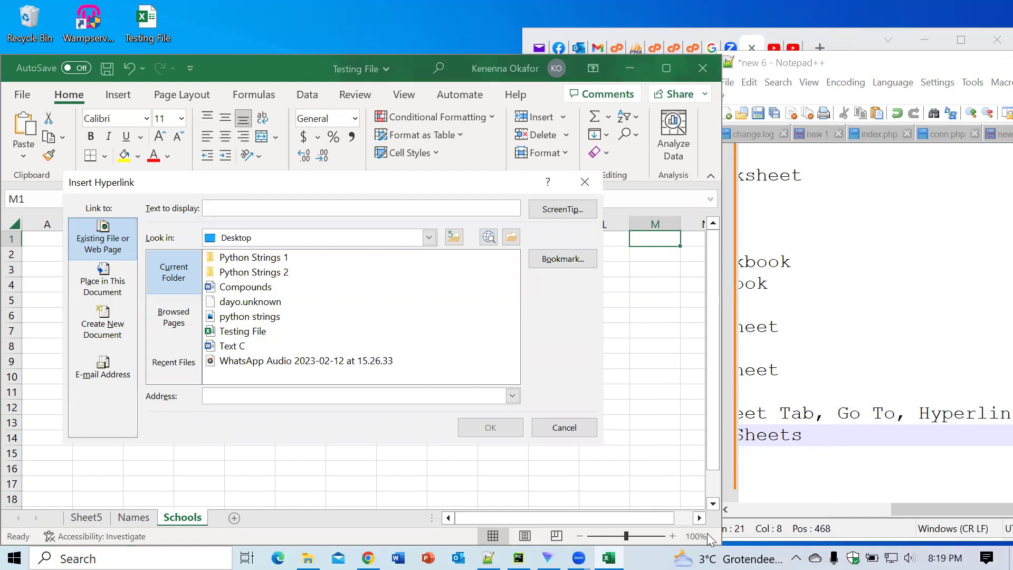
# Step: Link M1 to Sheet5 cell C3 with display text 'Click Here To Go To Sheet 5'
pyautogui.click(107, 285)
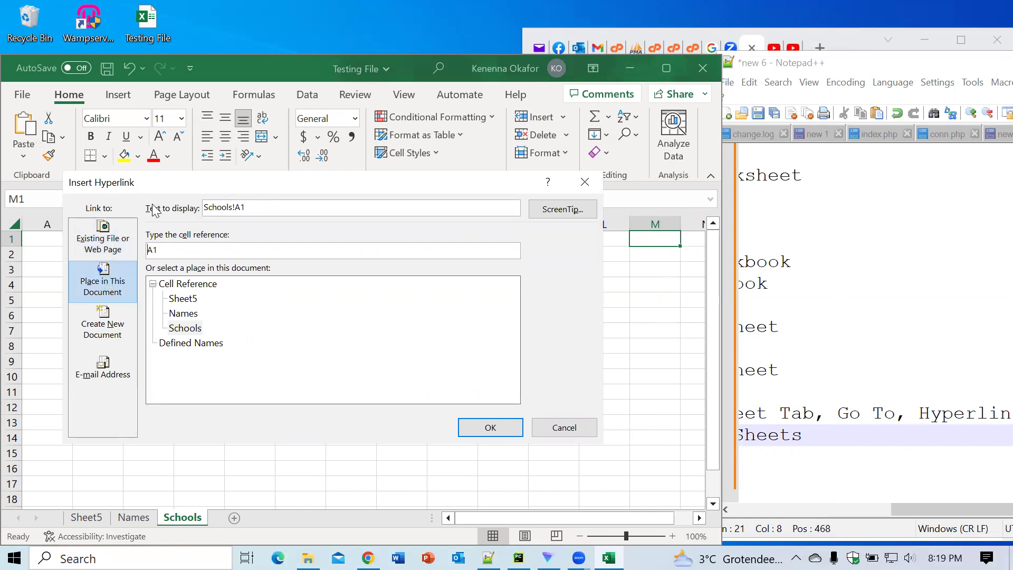
pyautogui.click(262, 208)
pyautogui.press('BackSpace')
pyautogui.press('BackSpace')
pyautogui.press('BackSpace')
pyautogui.press('BackSpace')
pyautogui.press('BackSpace')
pyautogui.press('BackSpace')
pyautogui.press('BackSpace')
pyautogui.press('BackSpace')
pyautogui.press('BackSpace')
pyautogui.press('BackSpace')
pyautogui.write('Click Here to')
pyautogui.press('BackSpace')
pyautogui.write('To Go To Shee')
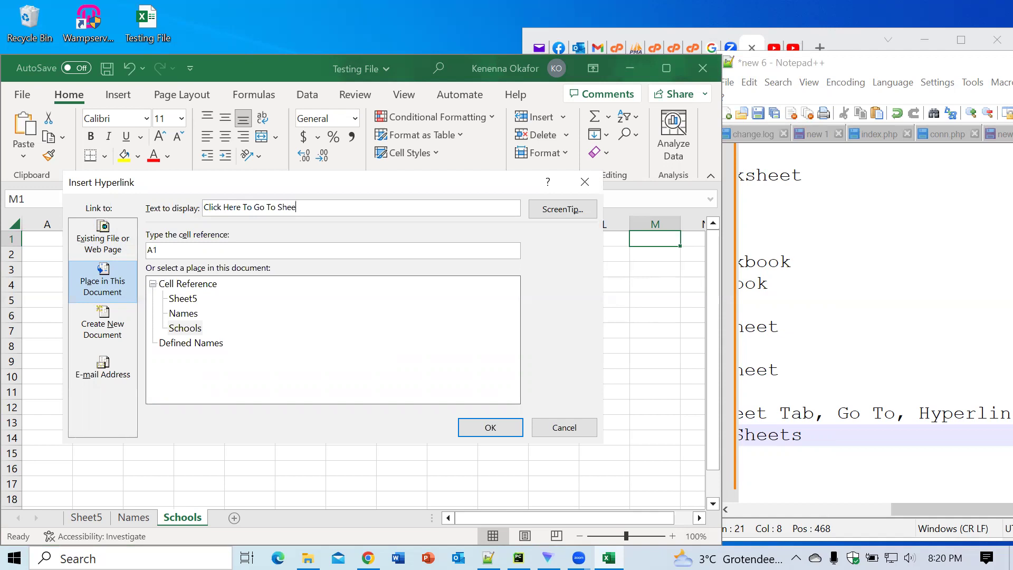
pyautogui.write('t 5')
pyautogui.click(168, 248)
pyautogui.press('BackSpace')
pyautogui.press('BackSpace')
pyautogui.write('C3')
pyautogui.click(186, 300)
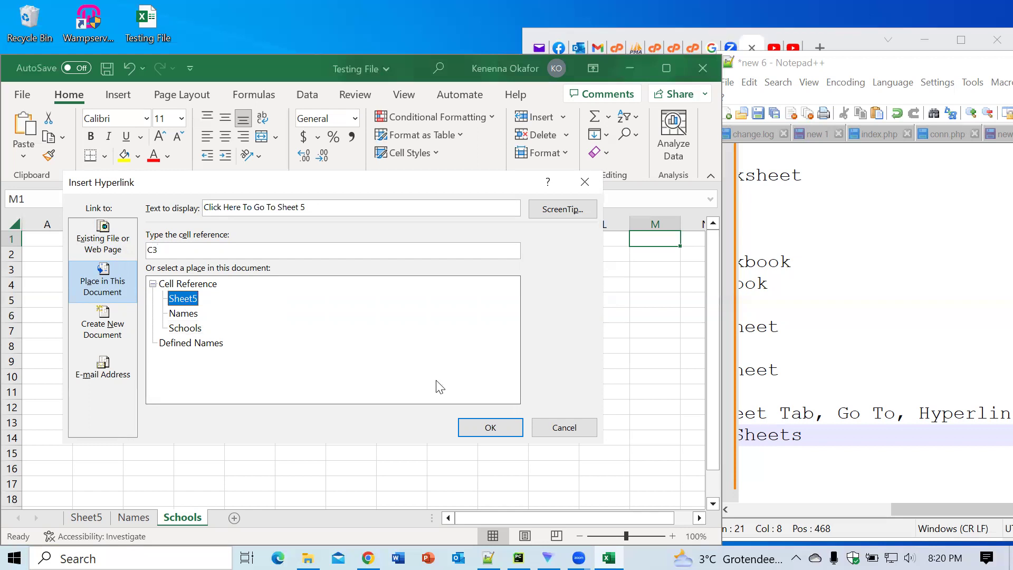
pyautogui.click(490, 428)
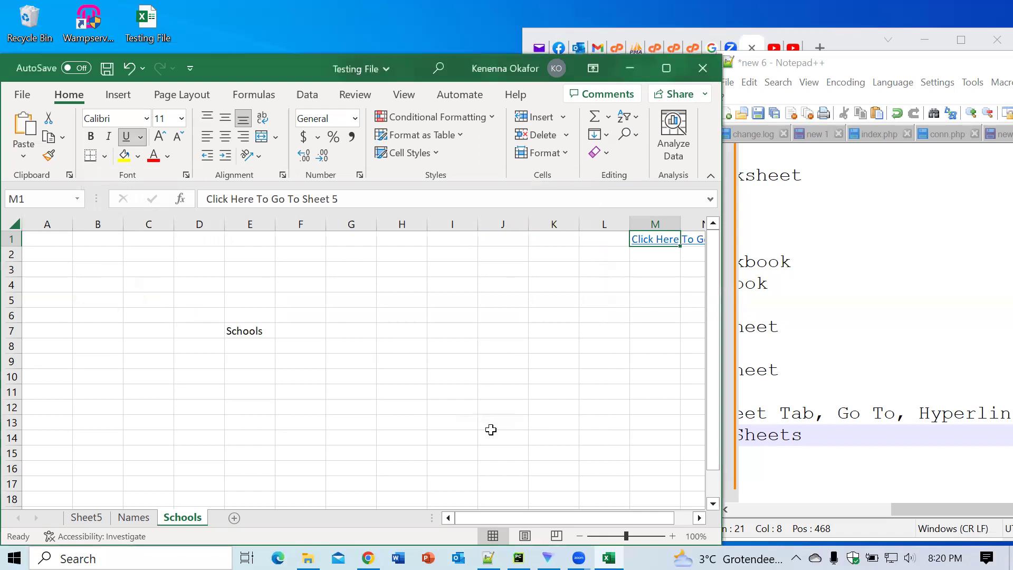
# Step: Maximize the workbook and follow the M1 link to Sheet5 cell C3
pyautogui.click(667, 69)
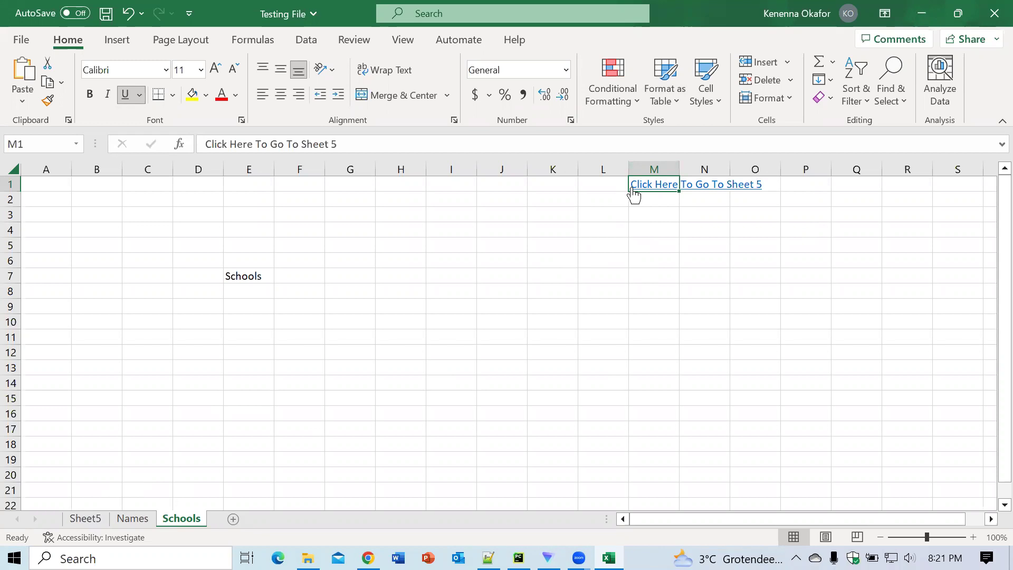
pyautogui.click(648, 182)
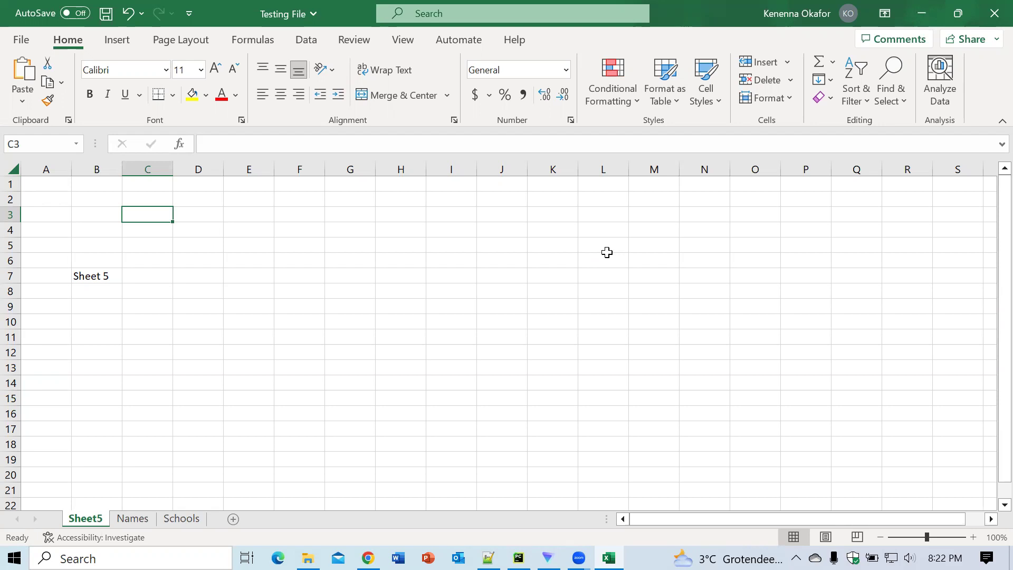
pyautogui.moveTo(609, 558)
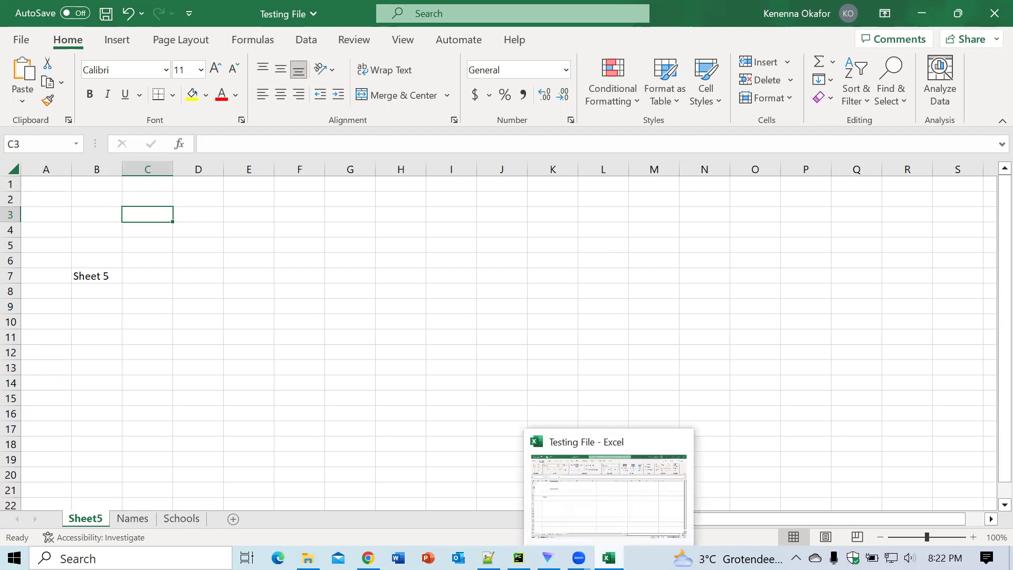
# Step: Bring up the Notepad++ outline notes and scroll horizontally through the topic lines
pyautogui.click(489, 557)
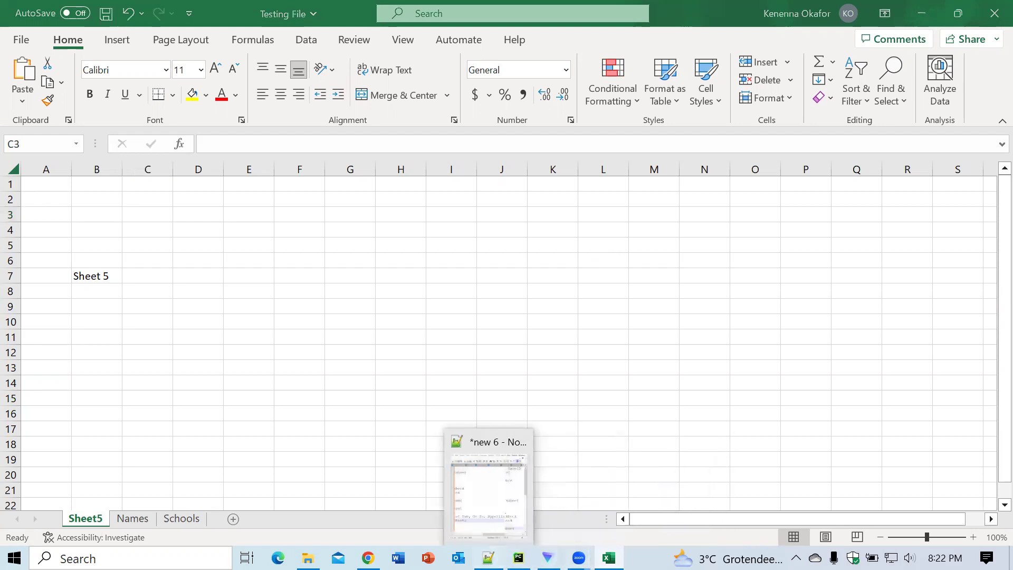
pyautogui.moveTo(984, 507); pyautogui.dragTo(821, 528)
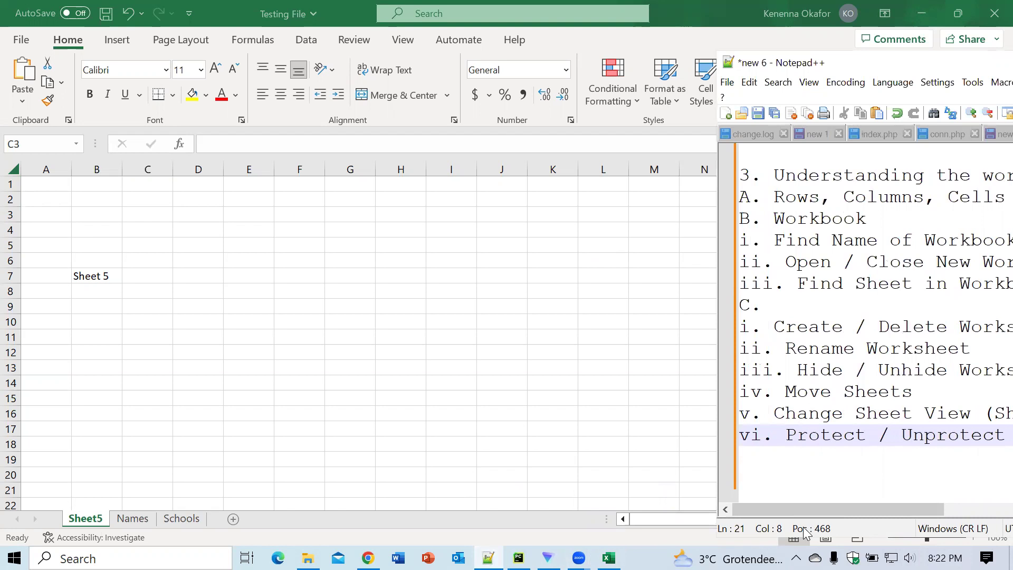
pyautogui.moveTo(875, 511)
pyautogui.mouseDown()
pyautogui.moveTo(989, 516)
pyautogui.moveTo(866, 502)
pyautogui.mouseUp()
# Step: Open the Watch Window from the Formulas tab's Formula Auditing group
pyautogui.click(438, 336)
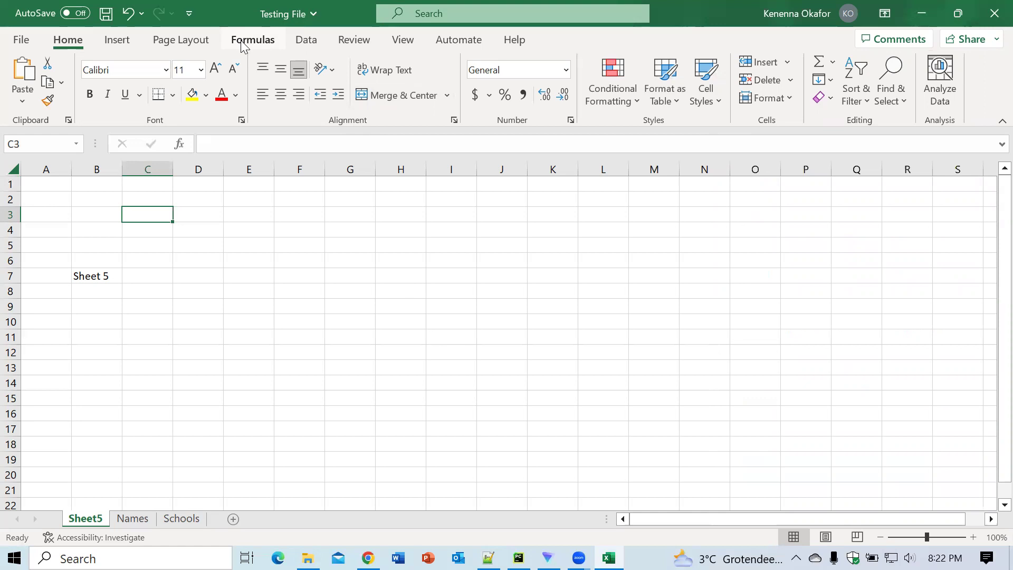
pyautogui.click(241, 40)
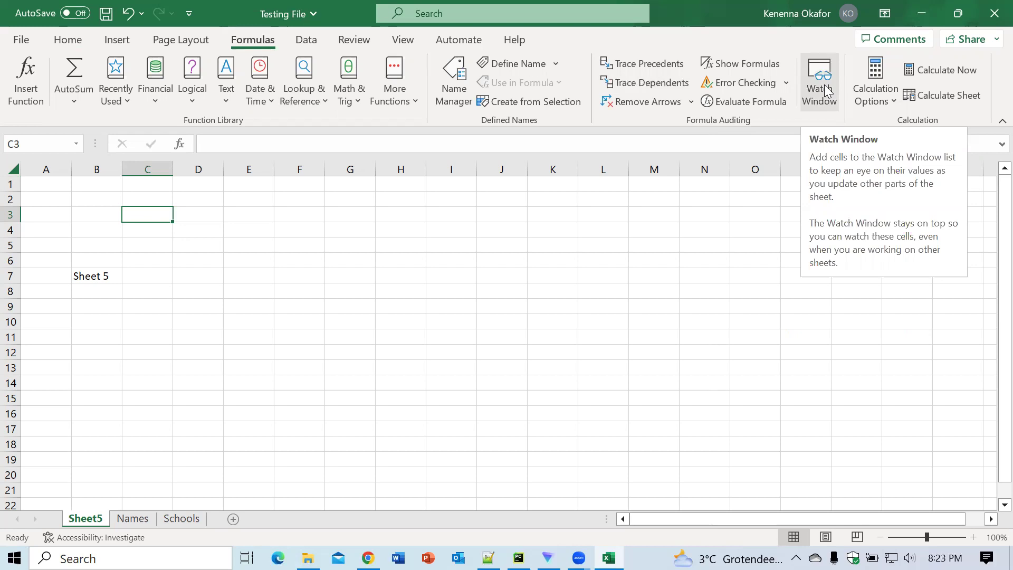
pyautogui.click(826, 90)
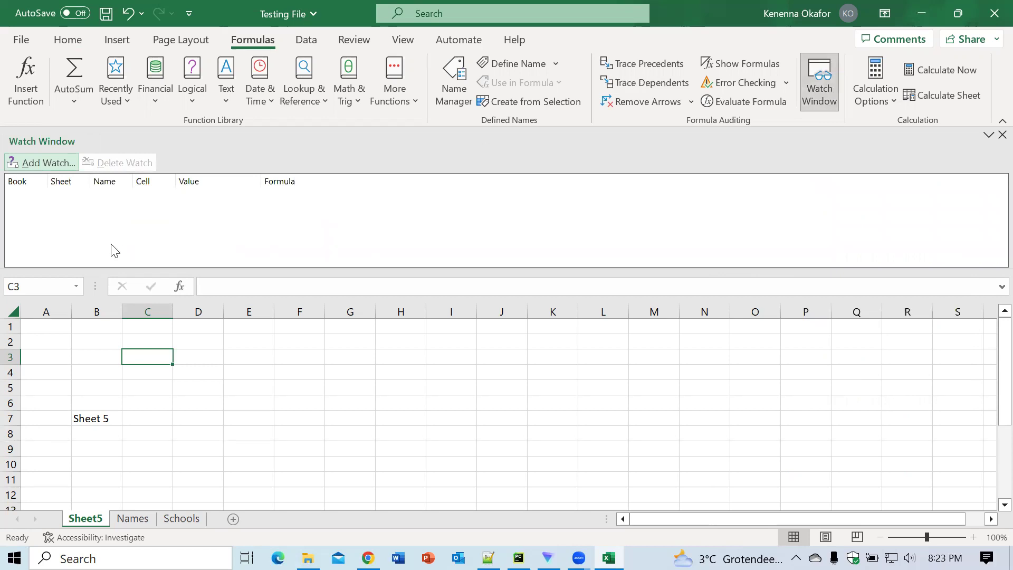
# Step: Add a Watch Window entry for =Schools!$C$3 in place of the Sheet5 reference
pyautogui.click(38, 163)
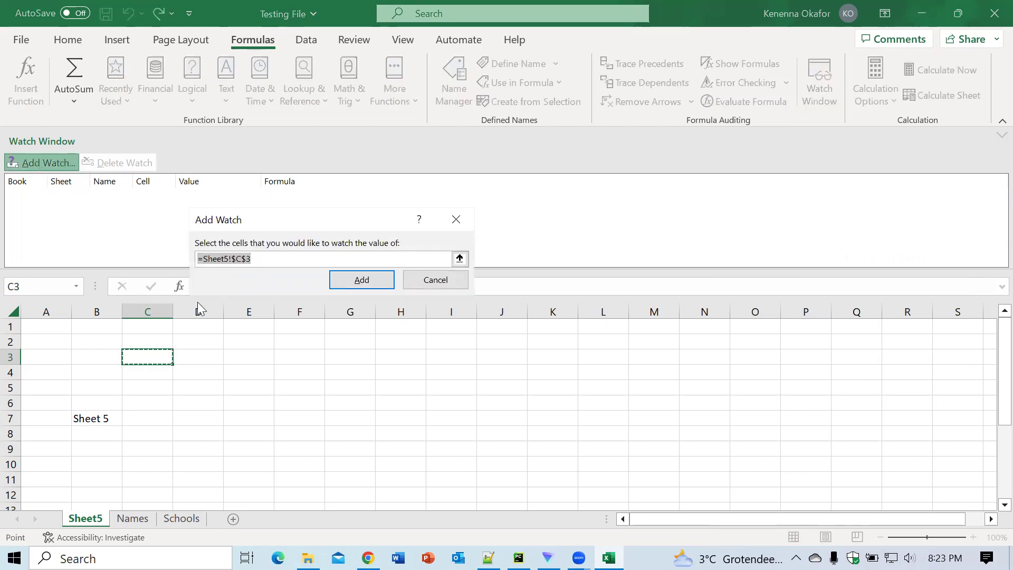
pyautogui.click(229, 259)
pyautogui.press('BackSpace')
pyautogui.press('BackSpace')
pyautogui.press('BackSpace')
pyautogui.press('BackSpace')
pyautogui.press('BackSpace')
pyautogui.press('BackSpace')
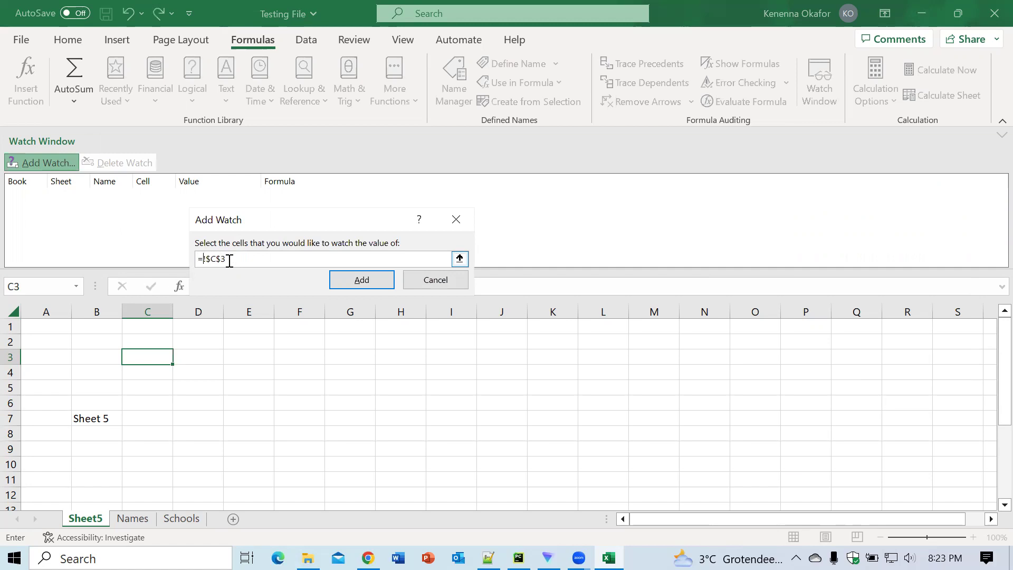
pyautogui.write('Schools')
pyautogui.click(352, 283)
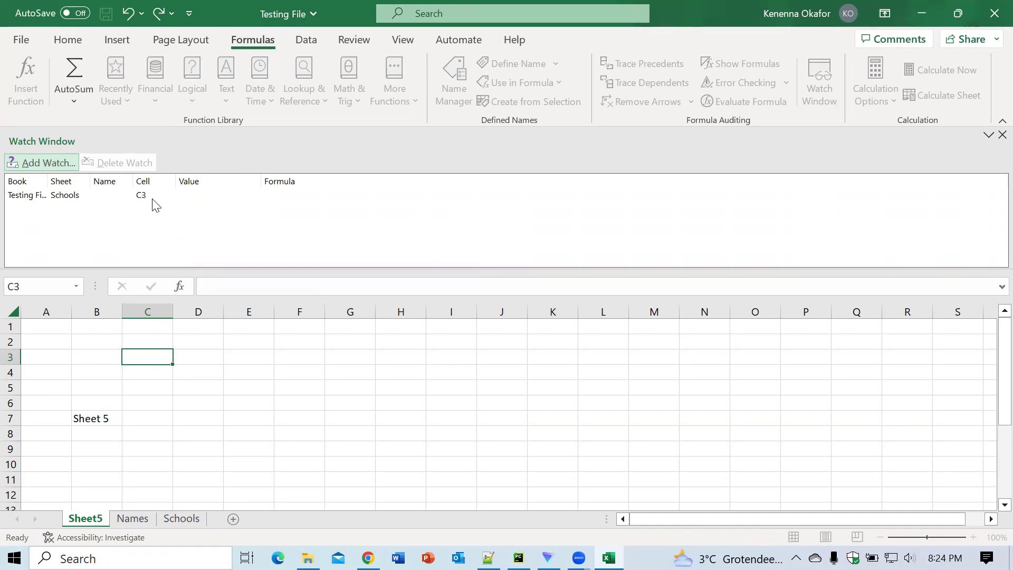
# Step: Jump to Schools cell C3 from its watch entry, then bring the Notepad++ lesson notes forward
pyautogui.click(59, 198)
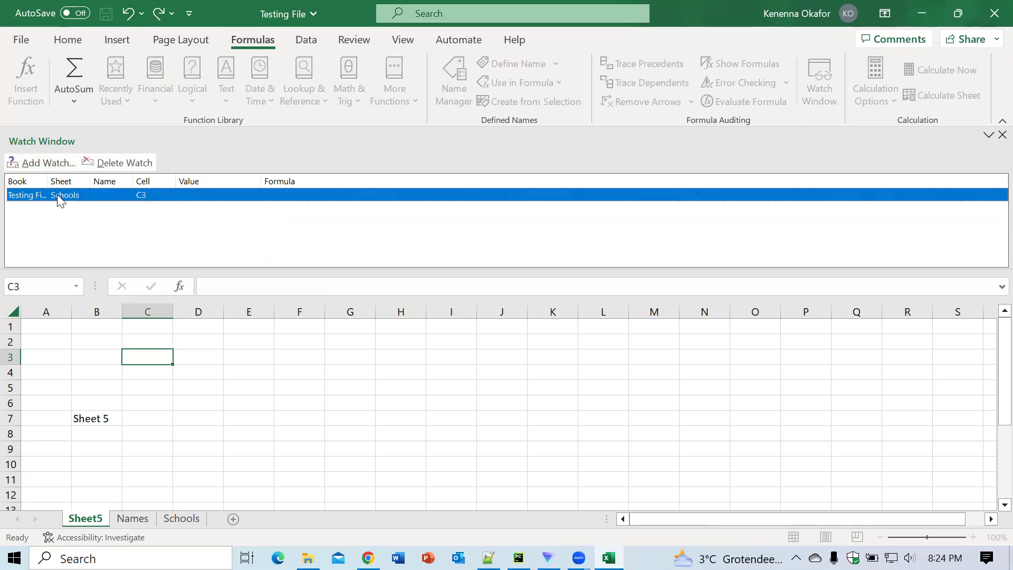
pyautogui.doubleClick(57, 194)
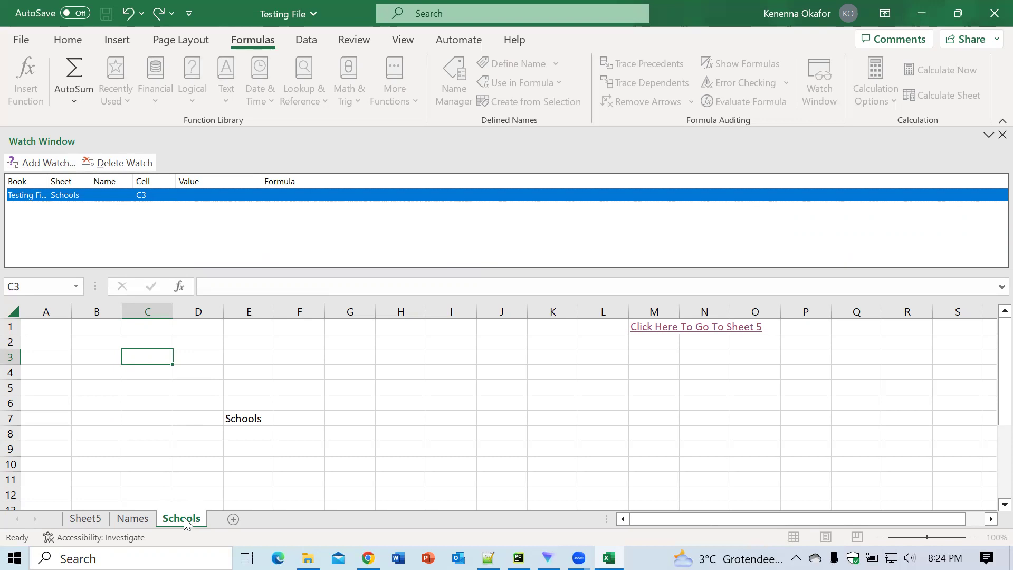
pyautogui.click(89, 522)
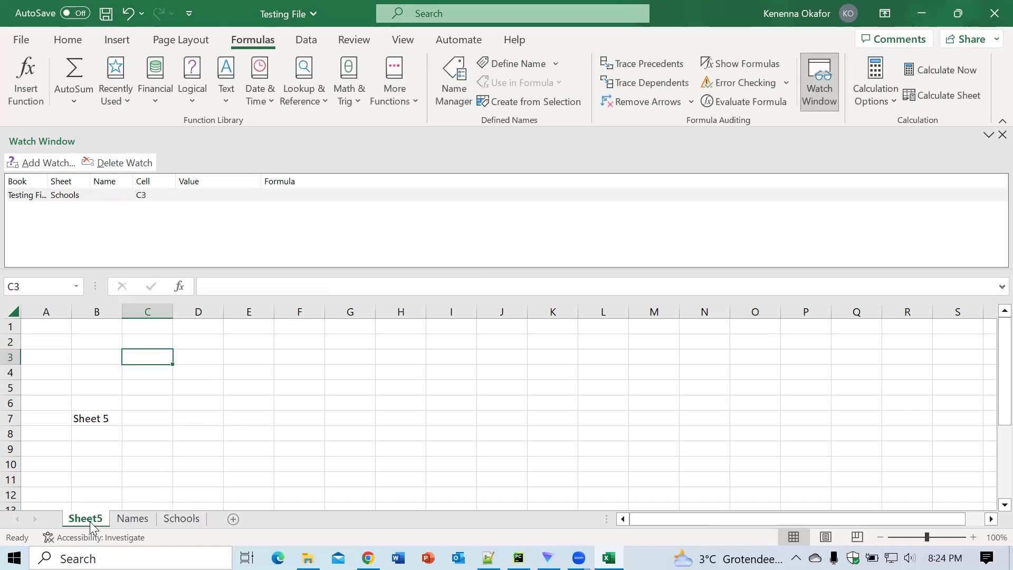
pyautogui.doubleClick(70, 195)
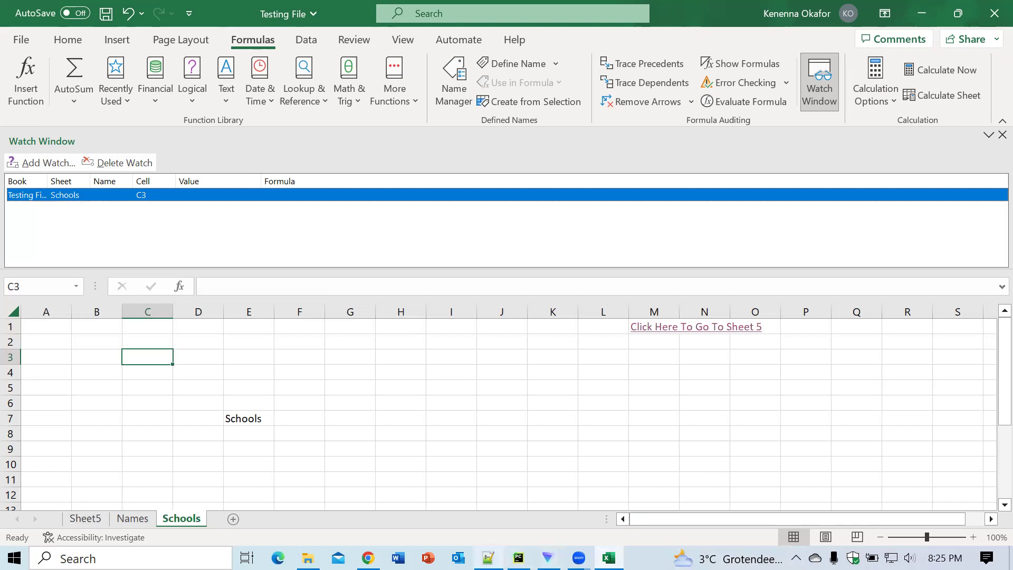
pyautogui.click(488, 557)
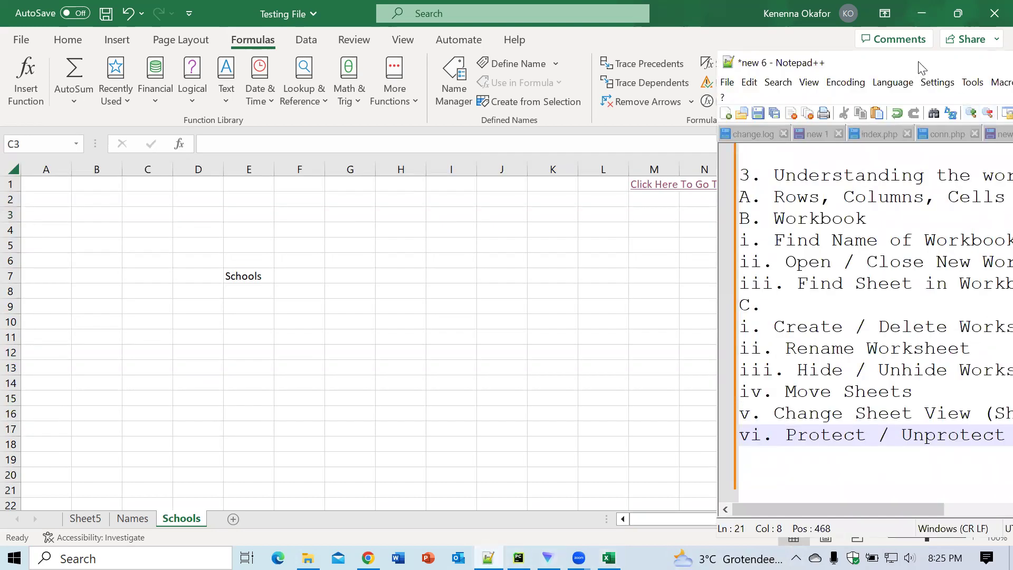
# Step: Reposition the Notepad++ notes window to read the outline down to Protect / Unprotect Sheets
pyautogui.moveTo(919, 67); pyautogui.dragTo(790, 44)
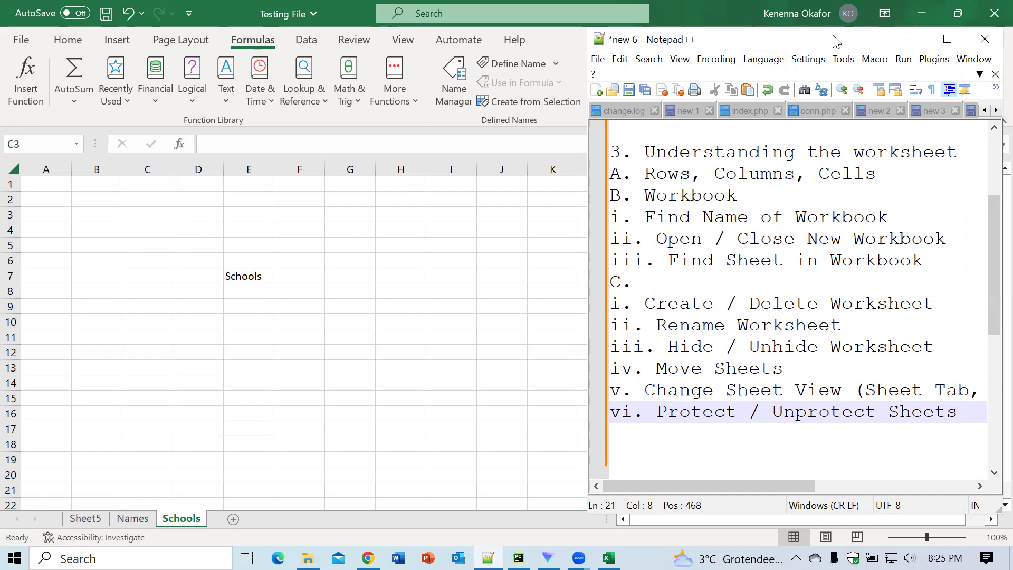
pyautogui.moveTo(835, 41); pyautogui.dragTo(870, 69)
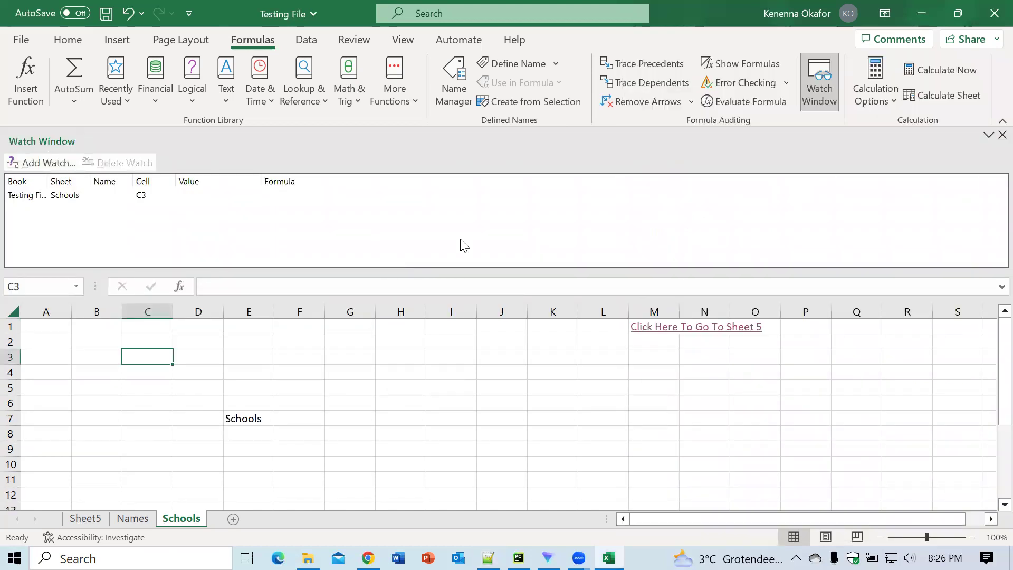
# Step: Close the Watch Window and drag the Names tab ahead so tabs read Names, Sheet5, Schools
pyautogui.click(990, 138)
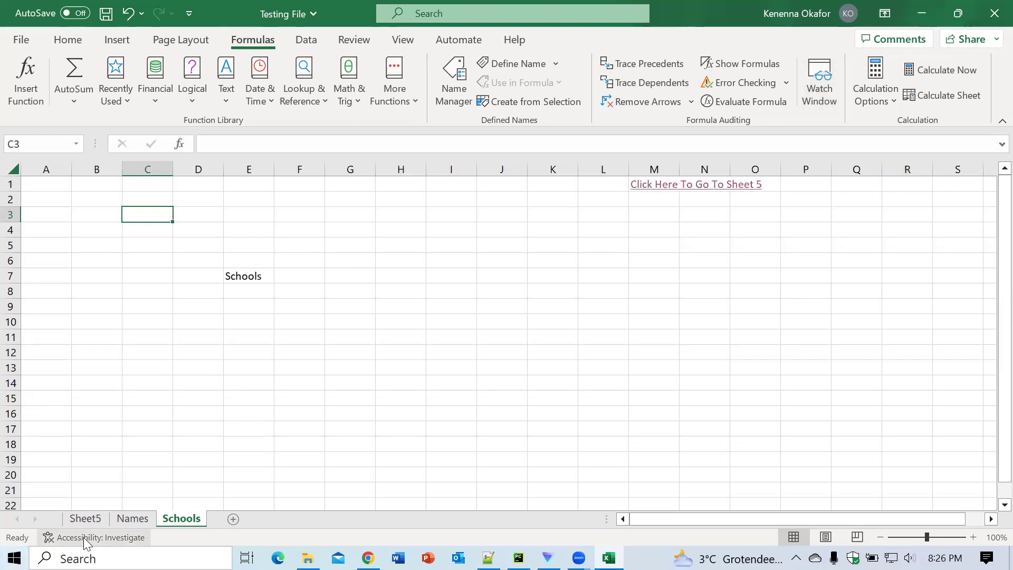
pyautogui.click(85, 519)
pyautogui.click(132, 519)
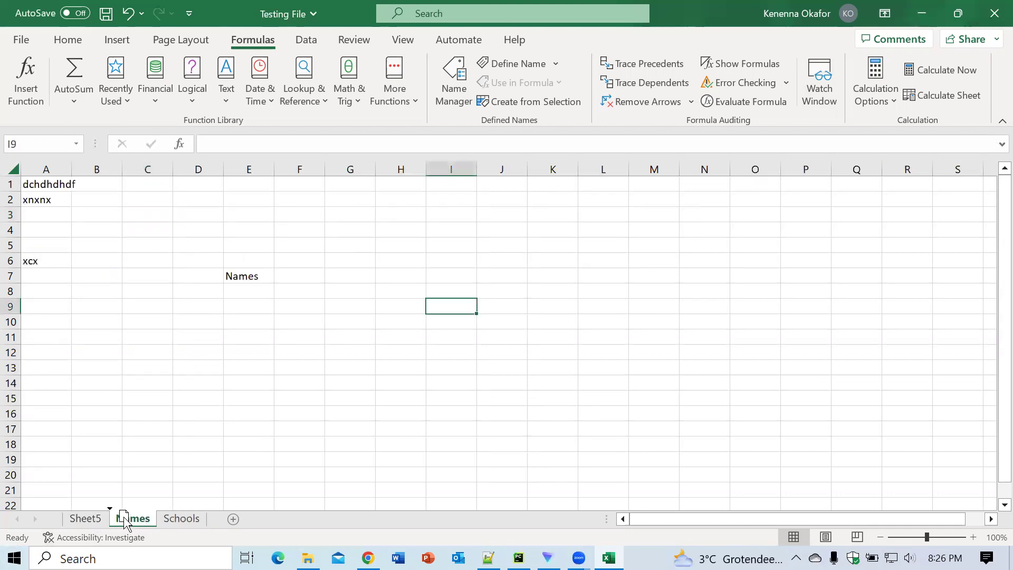
pyautogui.click(93, 522)
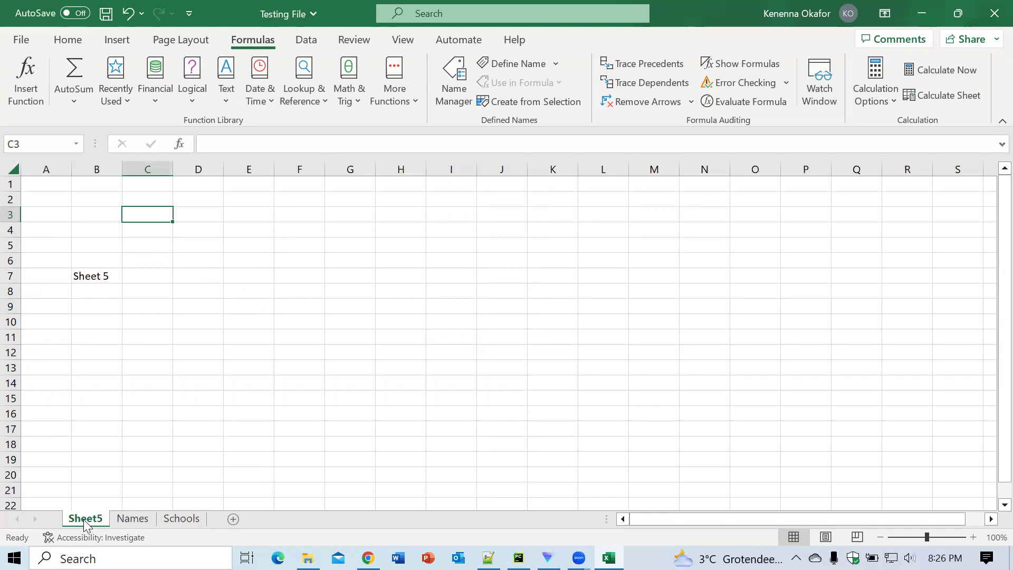
pyautogui.click(120, 522)
pyautogui.moveTo(120, 519); pyautogui.dragTo(86, 511)
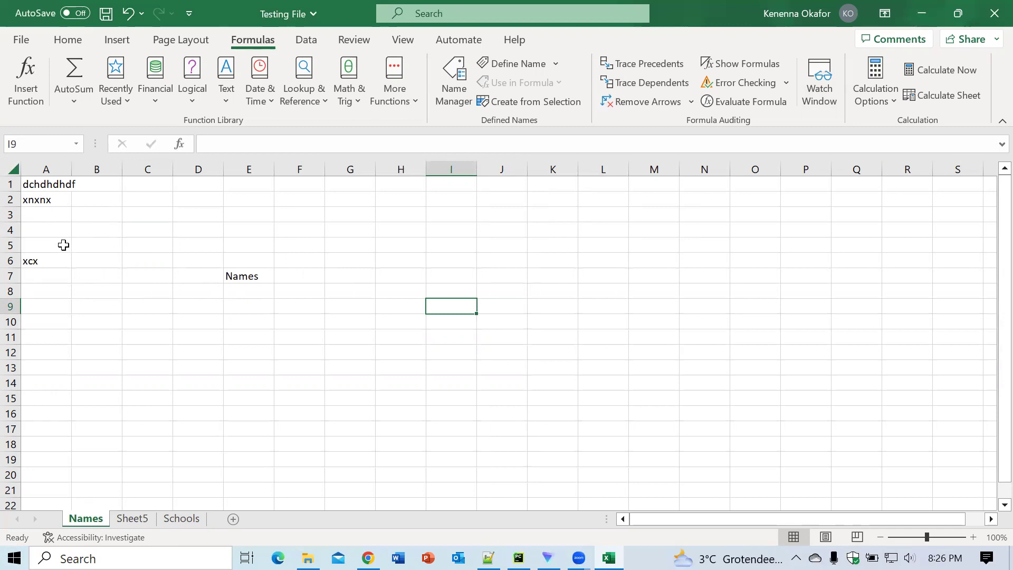
pyautogui.click(106, 289)
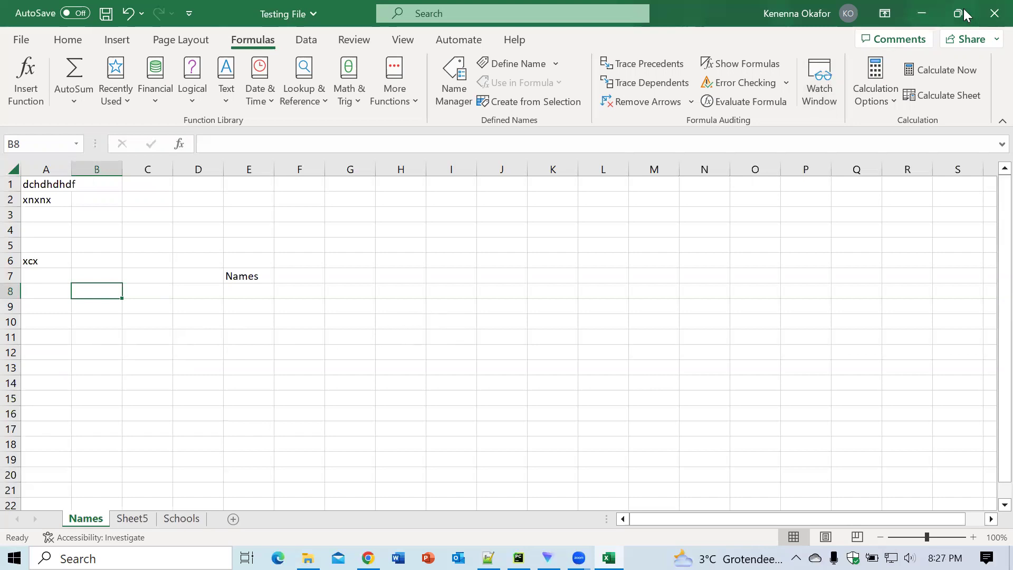
# Step: Restore the Excel workbook window down to a smaller size beside the notes
pyautogui.click(77, 45)
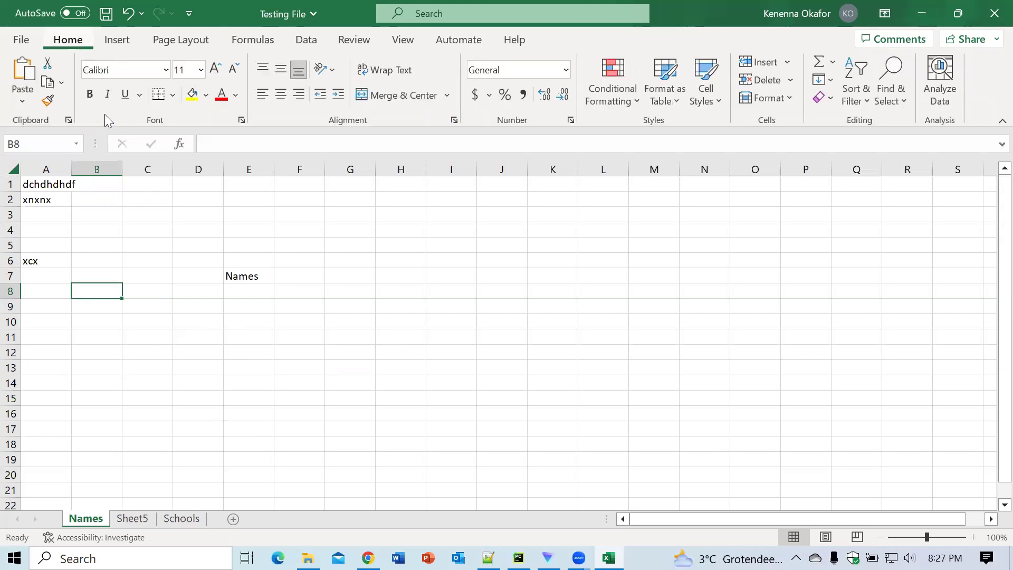
pyautogui.click(518, 377)
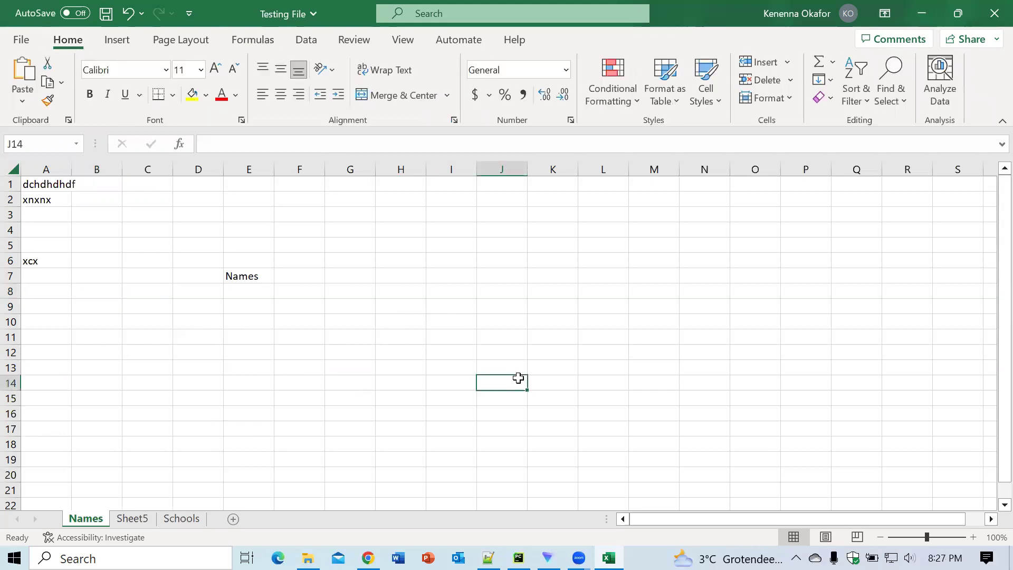
pyautogui.click(966, 13)
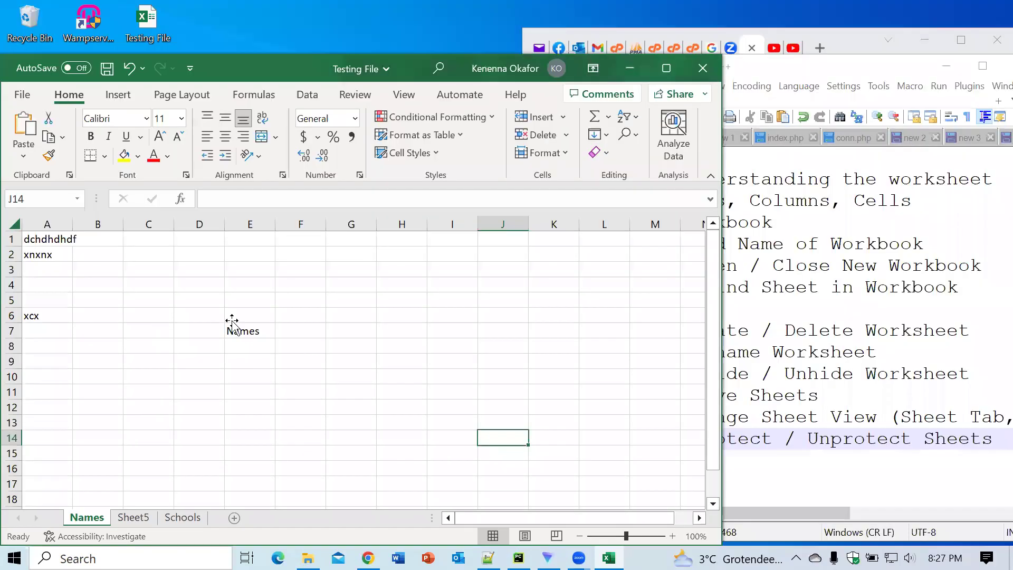
# Step: Enter test text 'fdjkfdjfd' in D12 and 'dfdfkfdf' in E10 of the Names sheet
pyautogui.click(232, 320)
pyautogui.click(188, 402)
pyautogui.write('fdjkfdjfd')
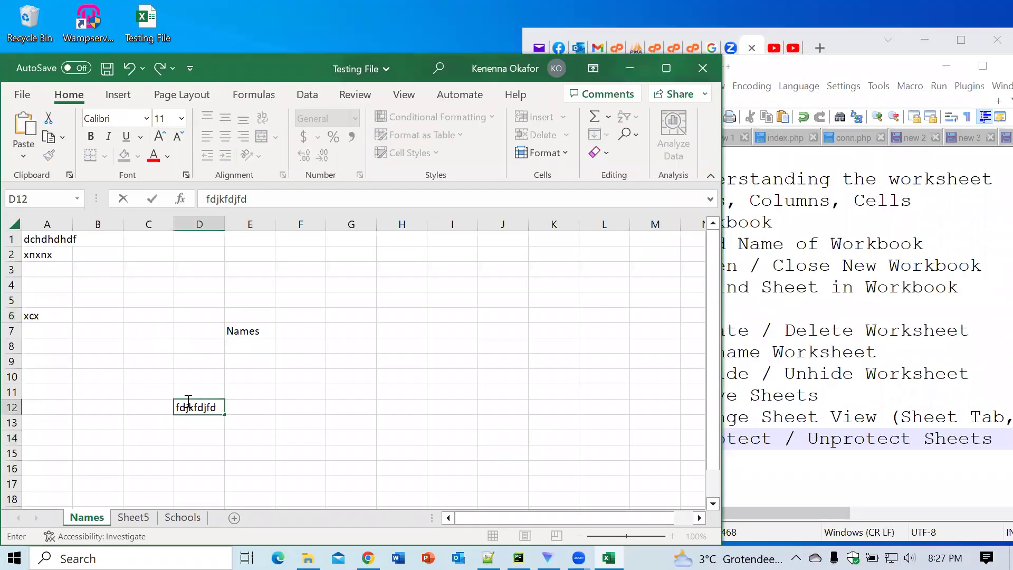
pyautogui.click(259, 382)
pyautogui.write('dfdfkfdf')
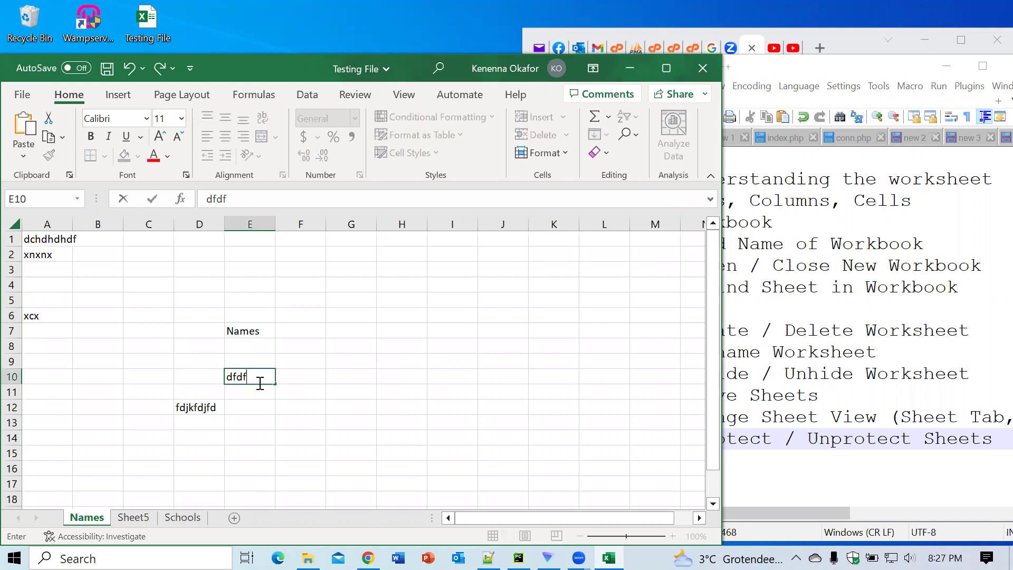
pyautogui.click(367, 319)
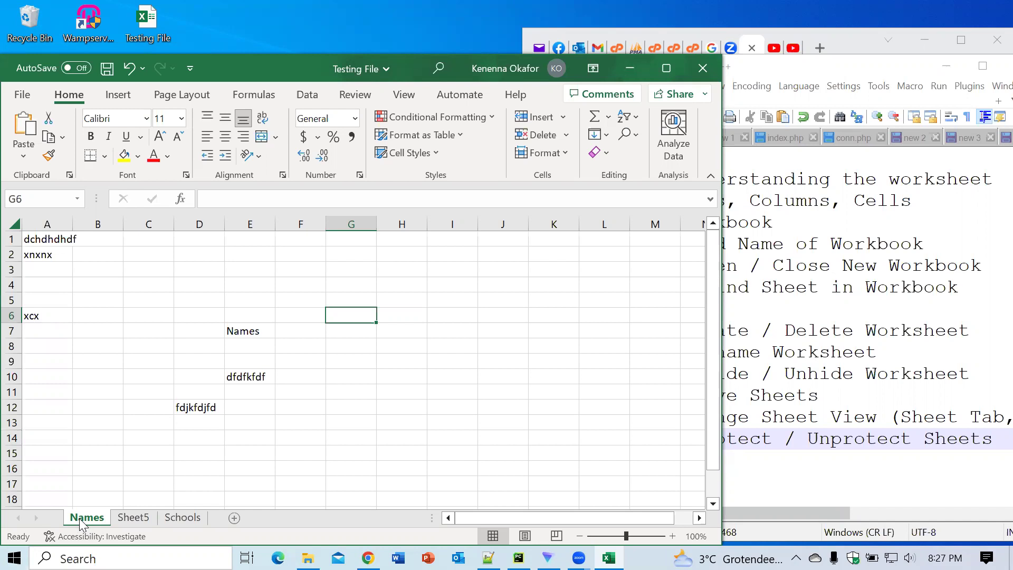
# Step: Protect the Names sheet from its tab menu, entering and confirming a sheet password
pyautogui.rightClick(81, 522)
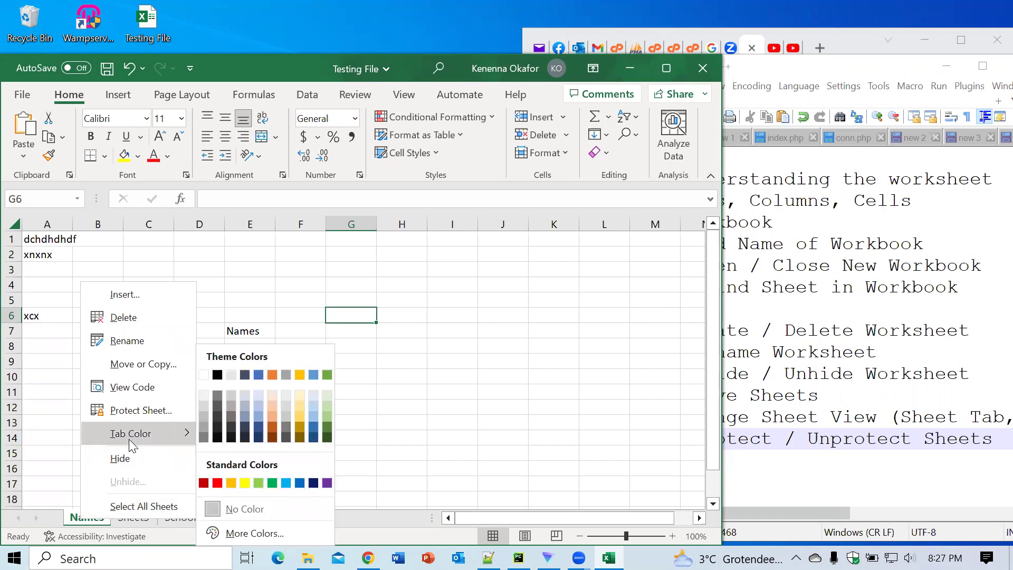
pyautogui.click(138, 413)
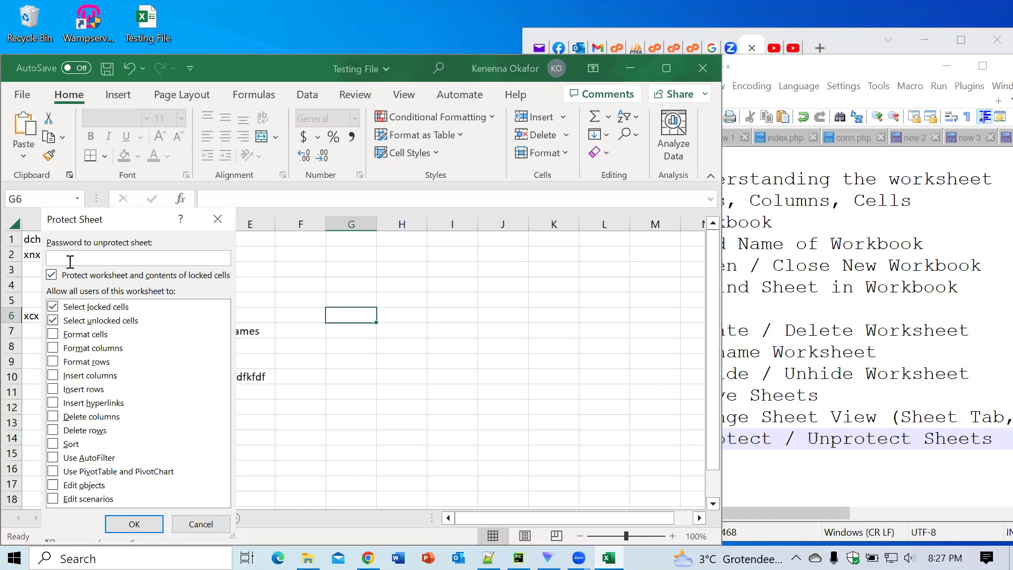
pyautogui.write('••')
pyautogui.click(133, 524)
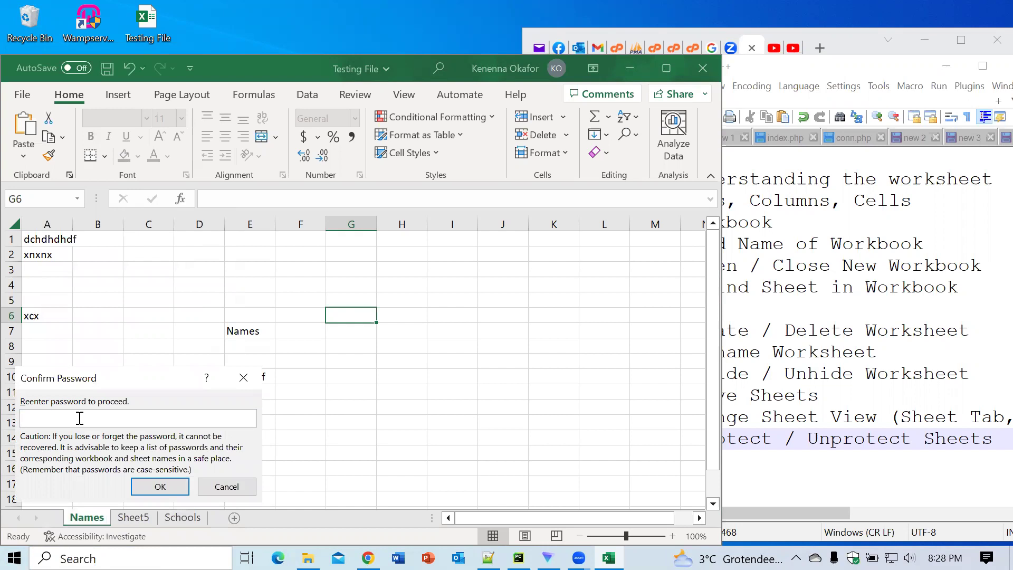
pyautogui.write('12')
pyautogui.click(159, 487)
pyautogui.click(409, 393)
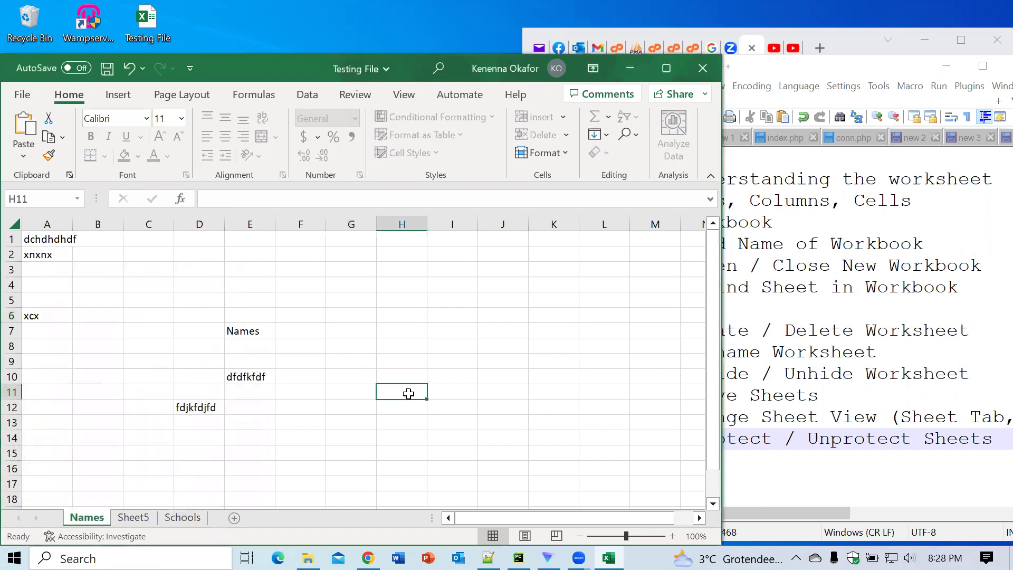
pyautogui.doubleClick(408, 393)
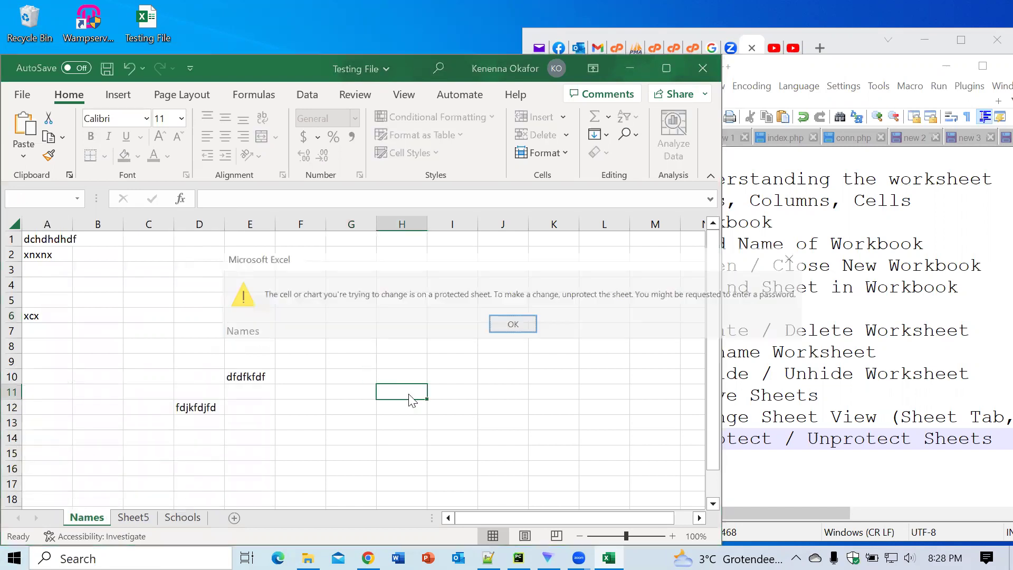
pyautogui.click(512, 325)
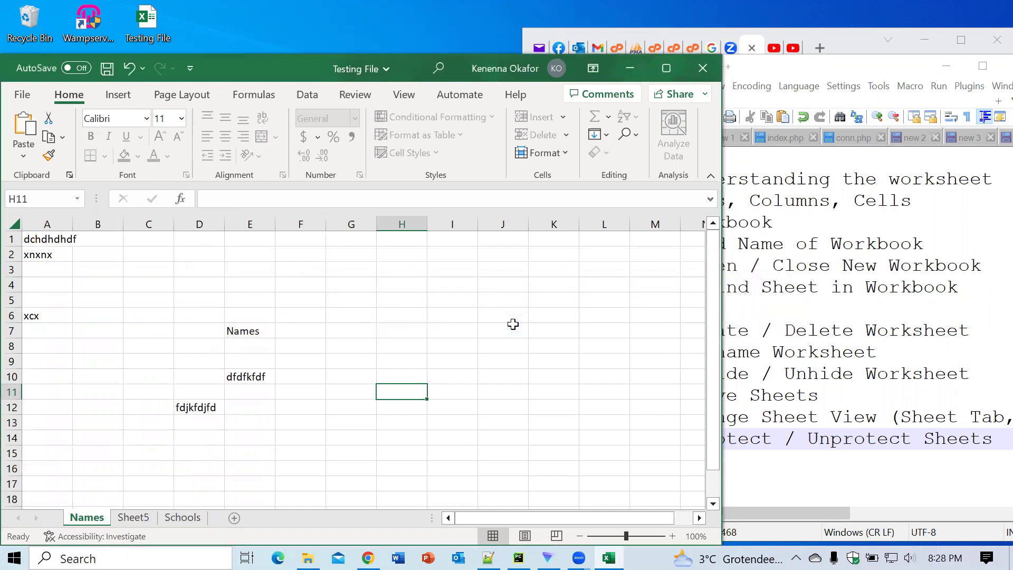
pyautogui.doubleClick(527, 349)
pyautogui.click(513, 323)
pyautogui.doubleClick(393, 454)
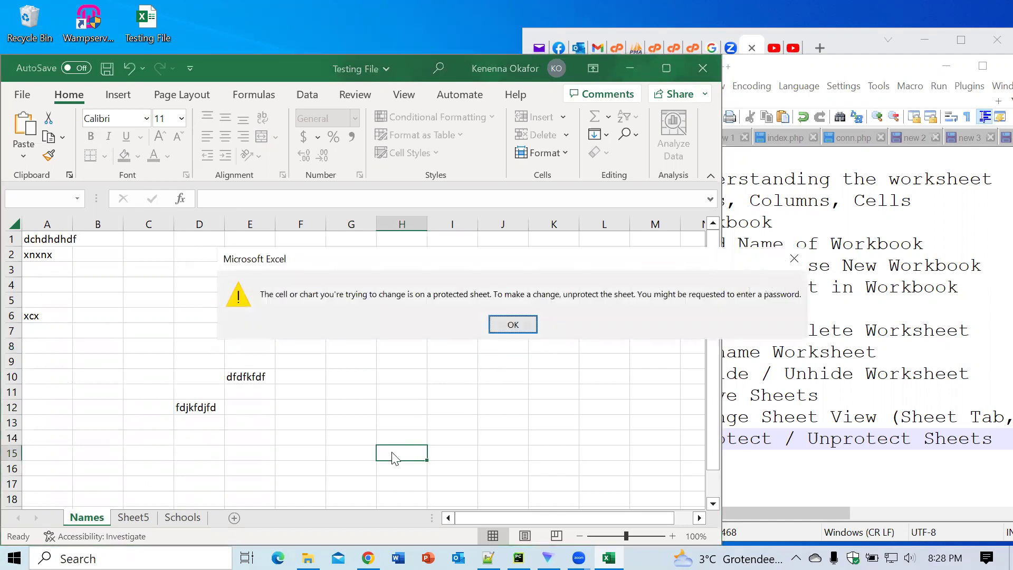
pyautogui.click(512, 325)
pyautogui.click(554, 414)
pyautogui.doubleClick(554, 414)
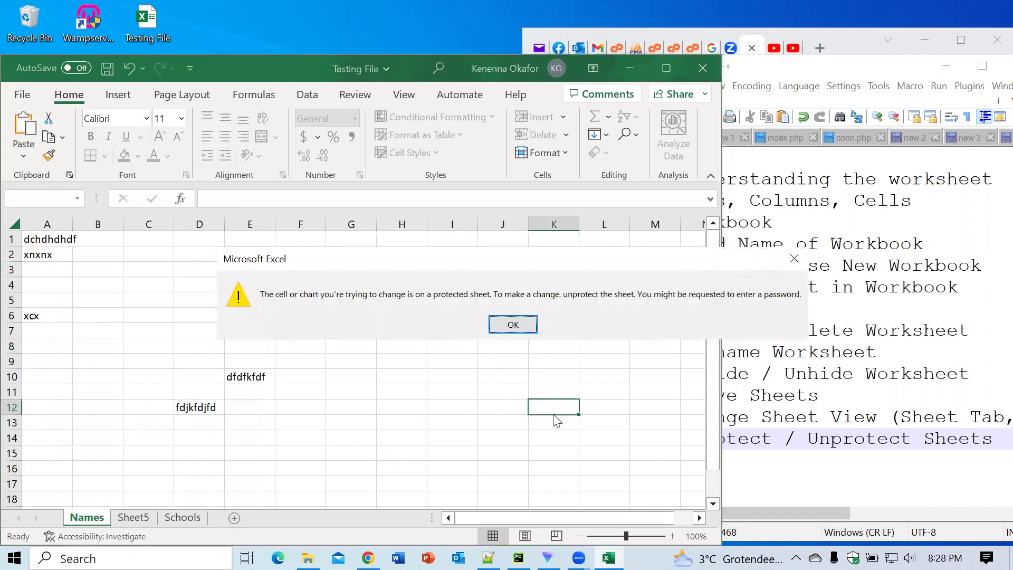
pyautogui.click(506, 325)
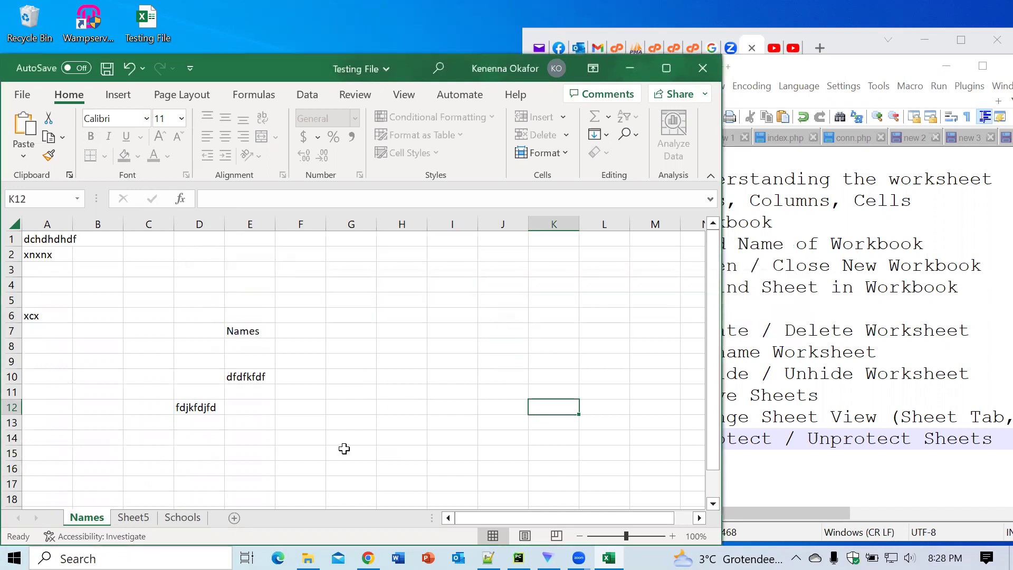
pyautogui.click(344, 449)
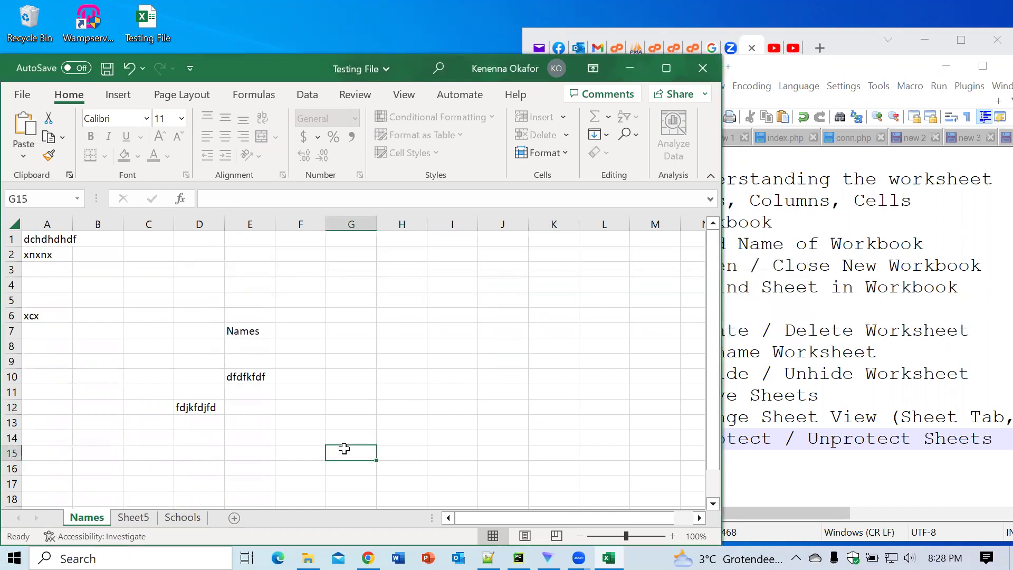
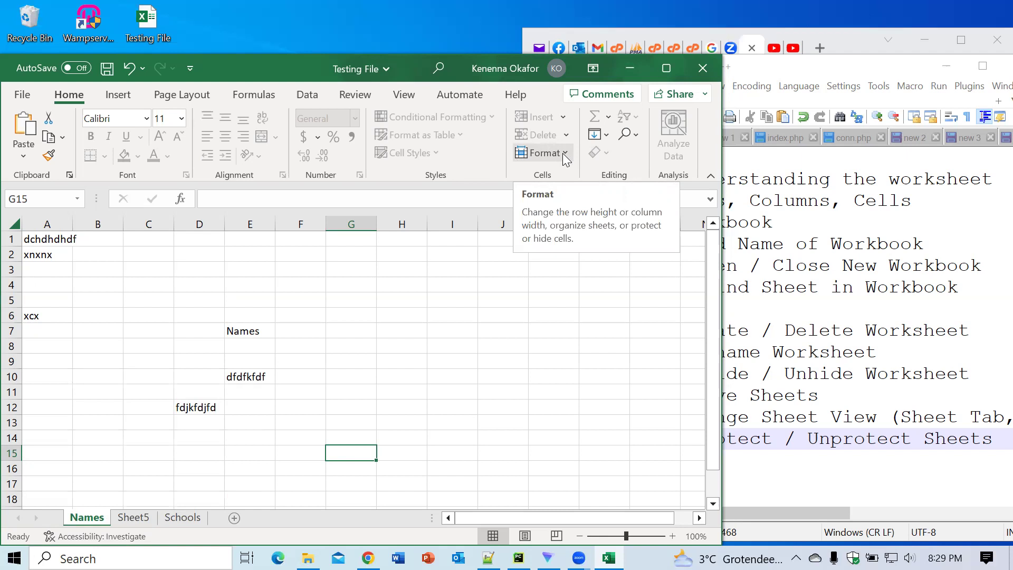
# Step: Unprotect the Names sheet from Home > Format, entering the sheet password
pyautogui.click(563, 153)
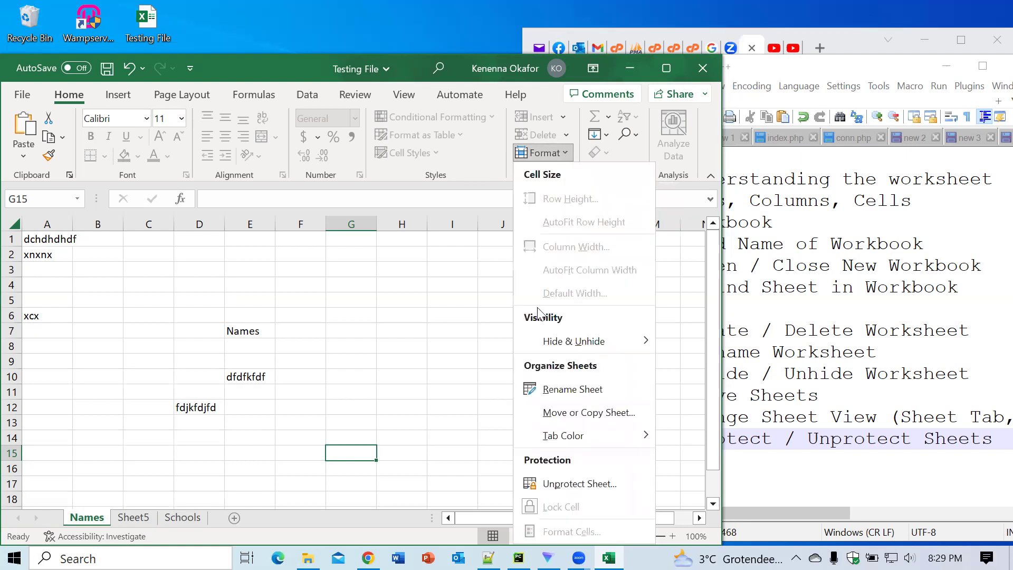
pyautogui.moveTo(535, 444)
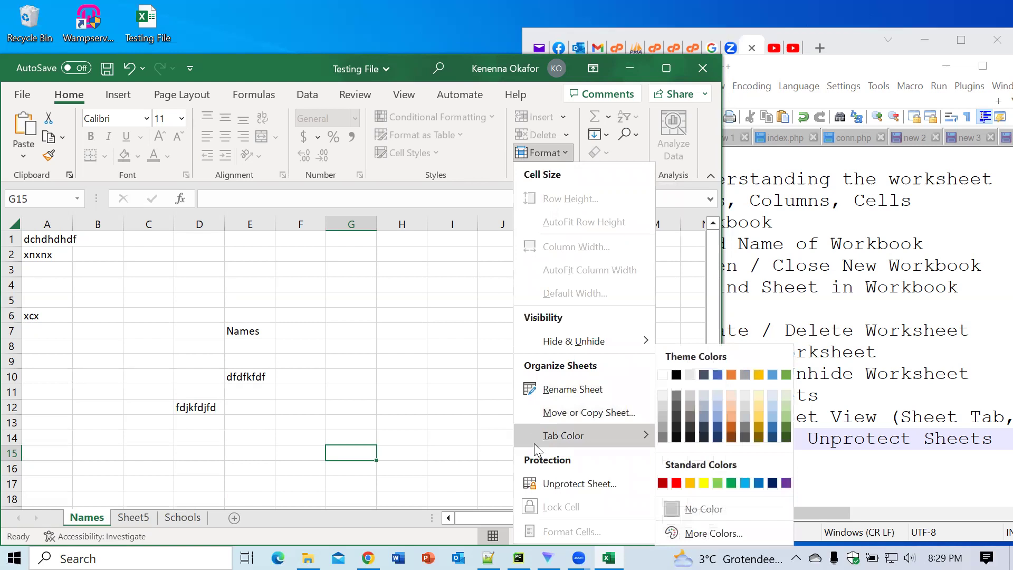
pyautogui.click(552, 484)
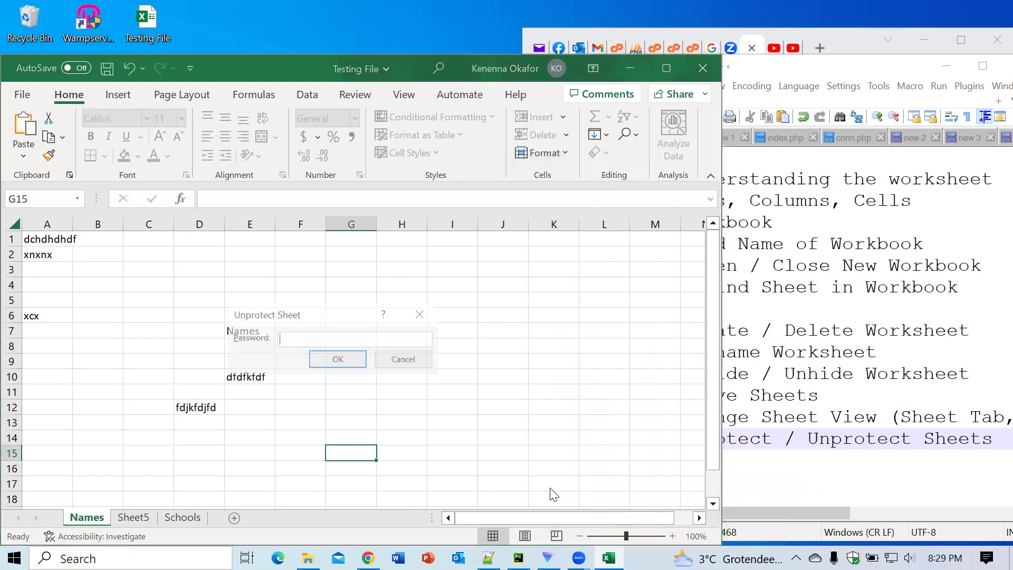
pyautogui.write('12')
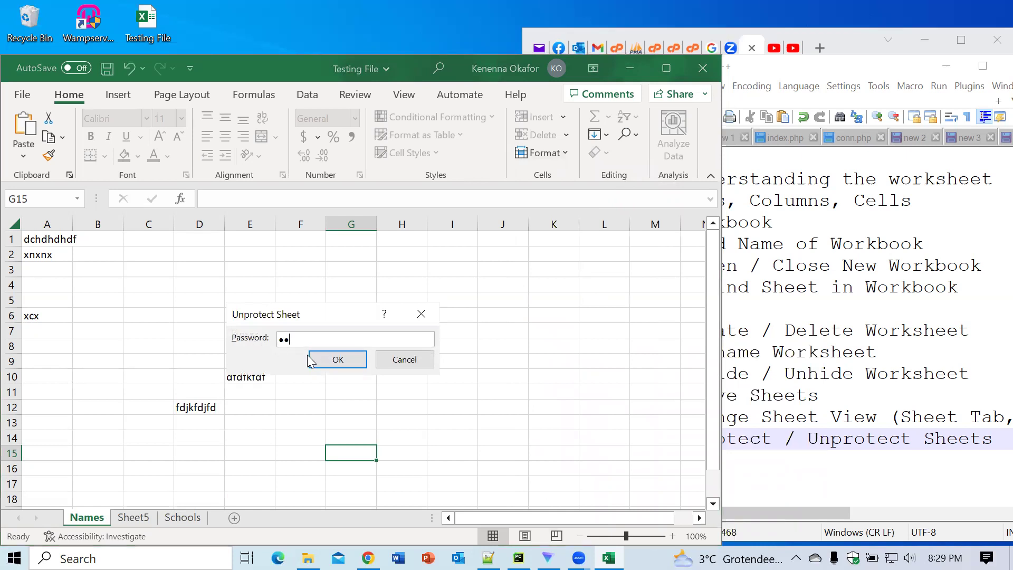
pyautogui.click(318, 361)
# Step: Enter test text 'gfg' in H10 and 'hg' in F14 on the now-editable sheet
pyautogui.click(384, 378)
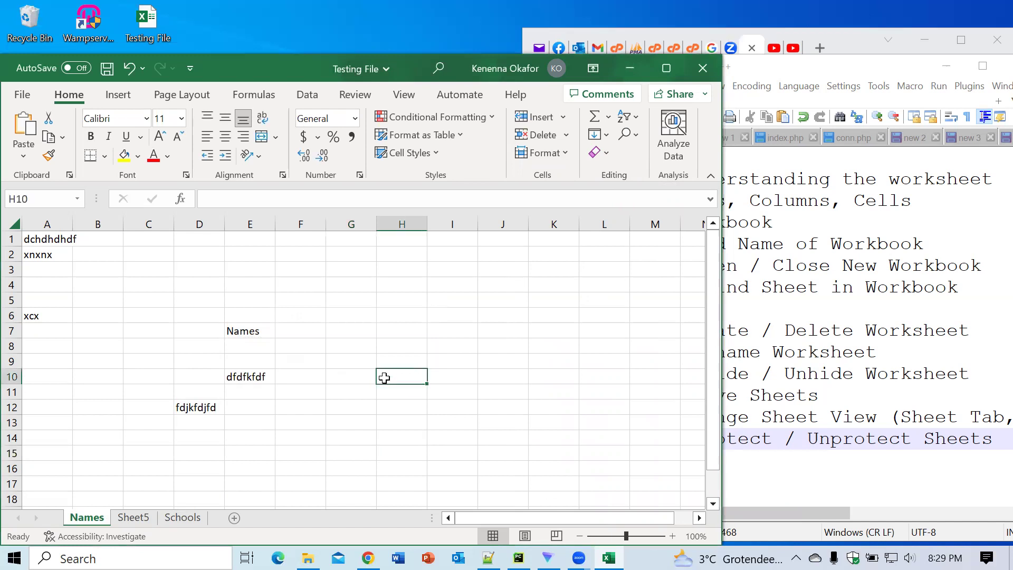
pyautogui.write('gfg')
pyautogui.click(319, 433)
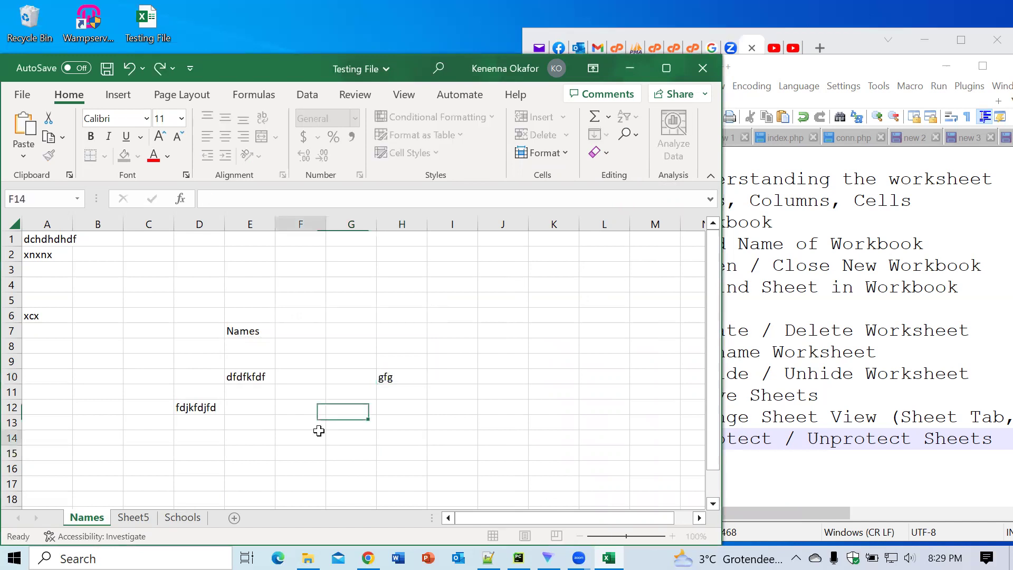
pyautogui.write('hg')
pyautogui.click(429, 427)
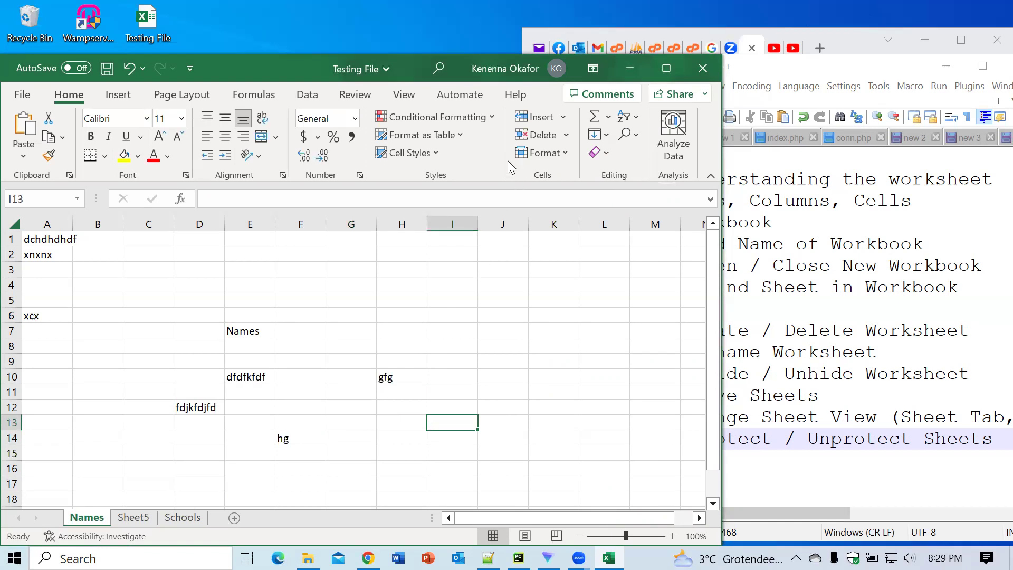
pyautogui.click(363, 97)
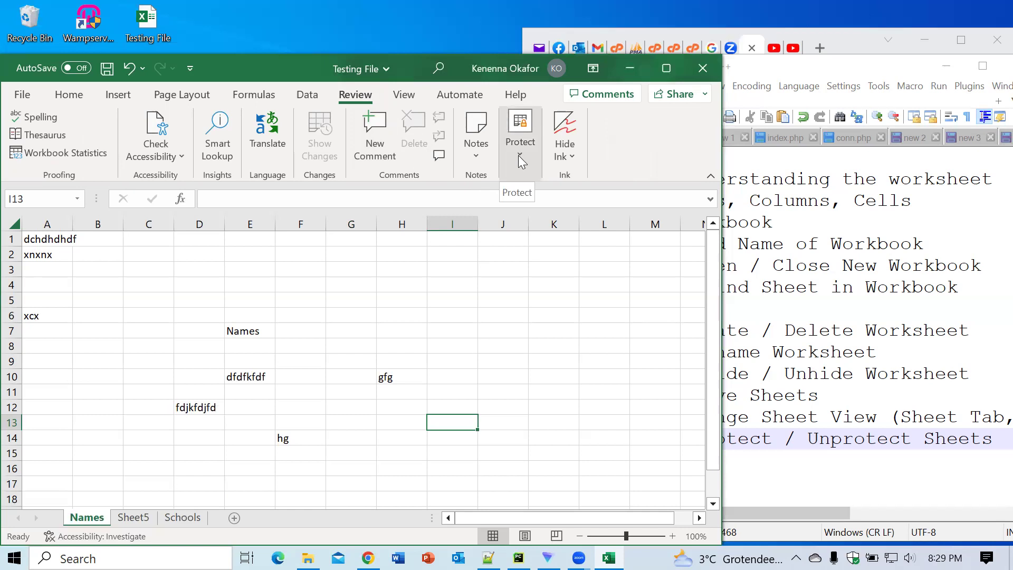
# Step: Maximize the Excel window, select A1:J20, and open Allow Users to Edit Ranges
pyautogui.click(518, 156)
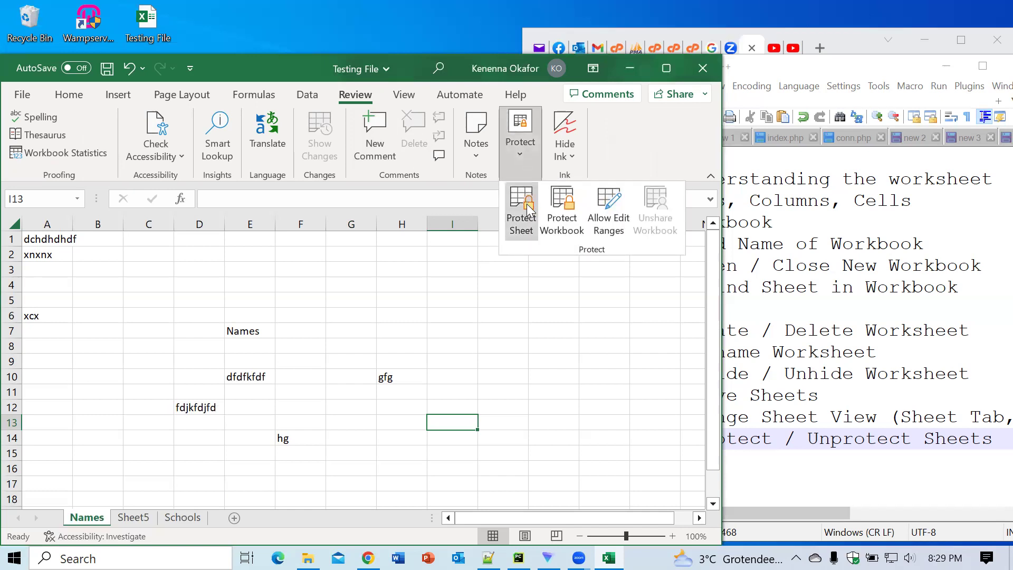
pyautogui.click(666, 68)
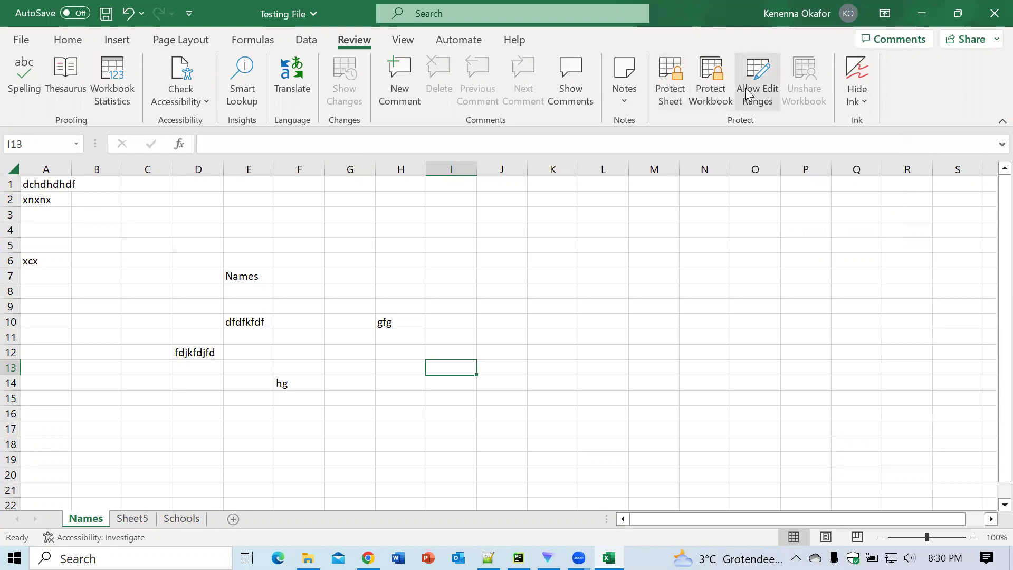
pyautogui.click(29, 185)
pyautogui.moveTo(28, 185)
pyautogui.mouseDown()
pyautogui.moveTo(120, 330)
pyautogui.moveTo(183, 395)
pyautogui.moveTo(384, 478)
pyautogui.moveTo(483, 484)
pyautogui.moveTo(505, 462)
pyautogui.moveTo(522, 477)
pyautogui.moveTo(574, 477)
pyautogui.moveTo(469, 490)
pyautogui.moveTo(486, 490)
pyautogui.moveTo(493, 475)
pyautogui.moveTo(273, 343)
pyautogui.moveTo(100, 208)
pyautogui.moveTo(28, 186)
pyautogui.mouseUp()
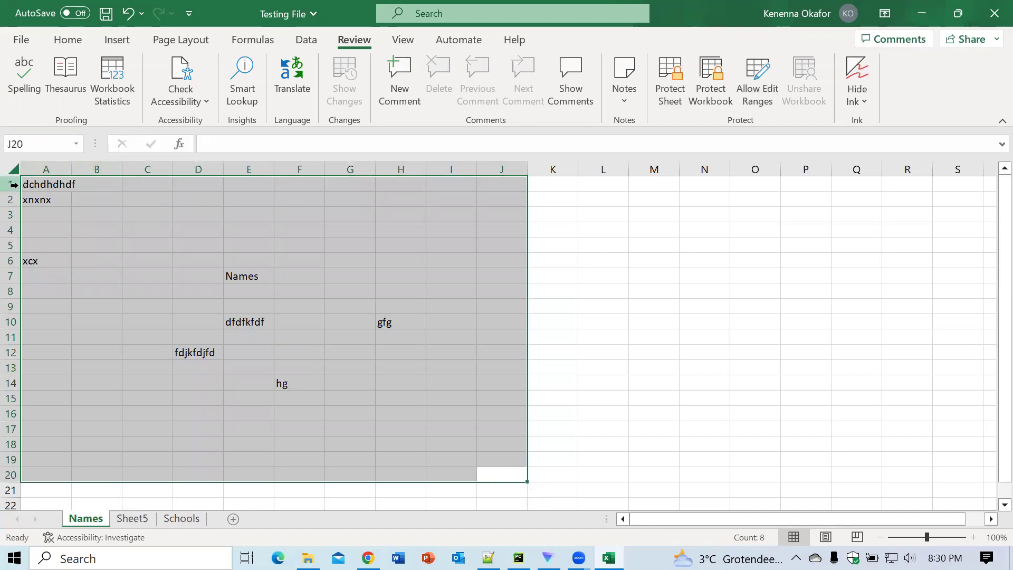
pyautogui.click(762, 93)
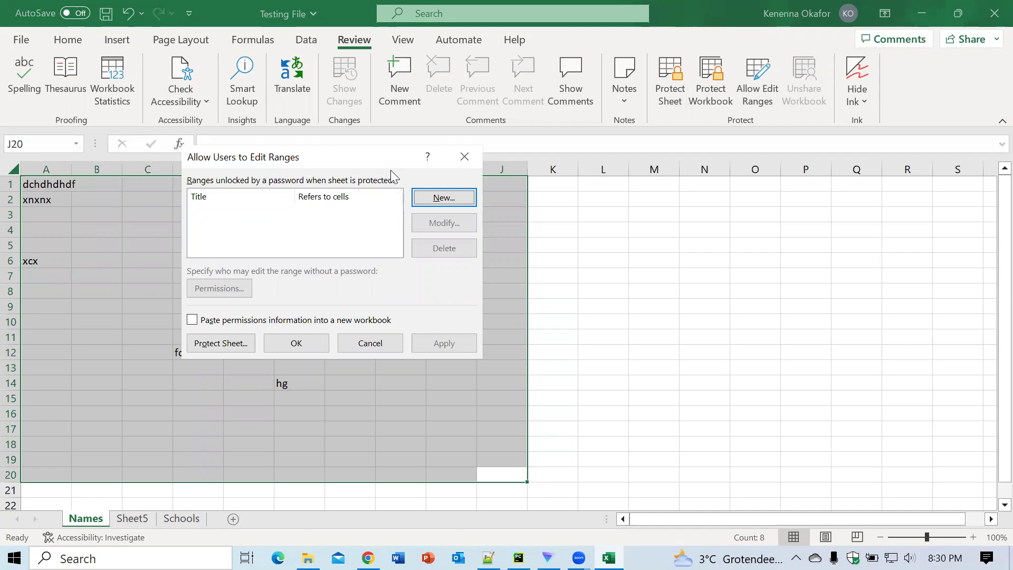
# Step: Add editable range Range1 for $A$1:$J$20 with a confirmed range password
pyautogui.click(445, 197)
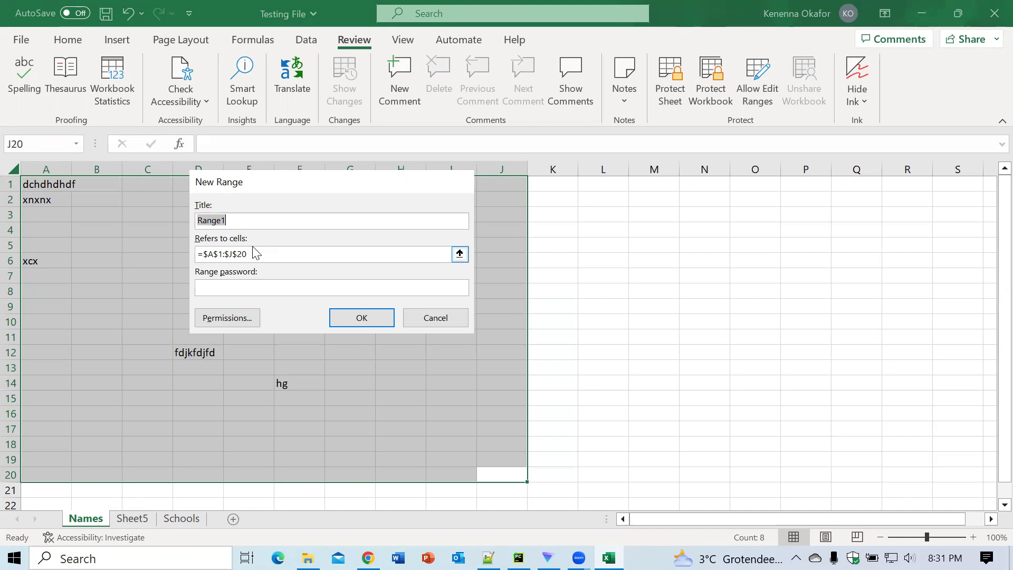
pyautogui.click(230, 287)
pyautogui.write('12')
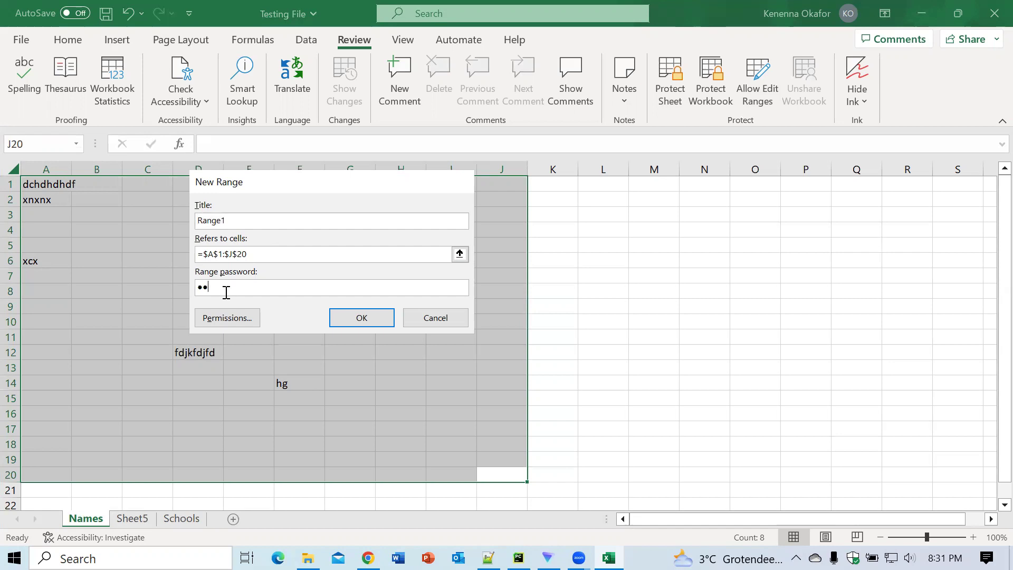
pyautogui.click(352, 321)
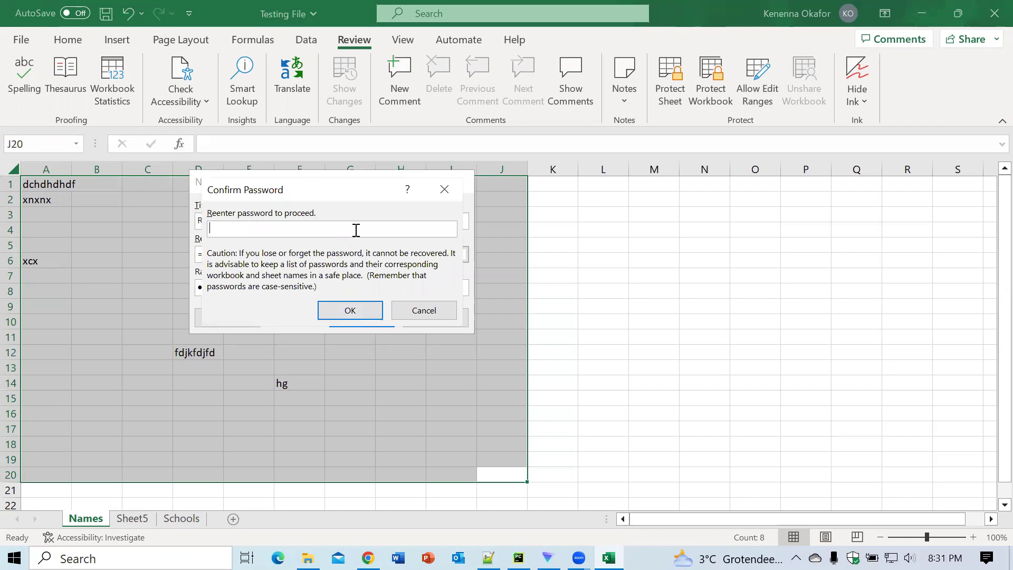
pyautogui.write('12')
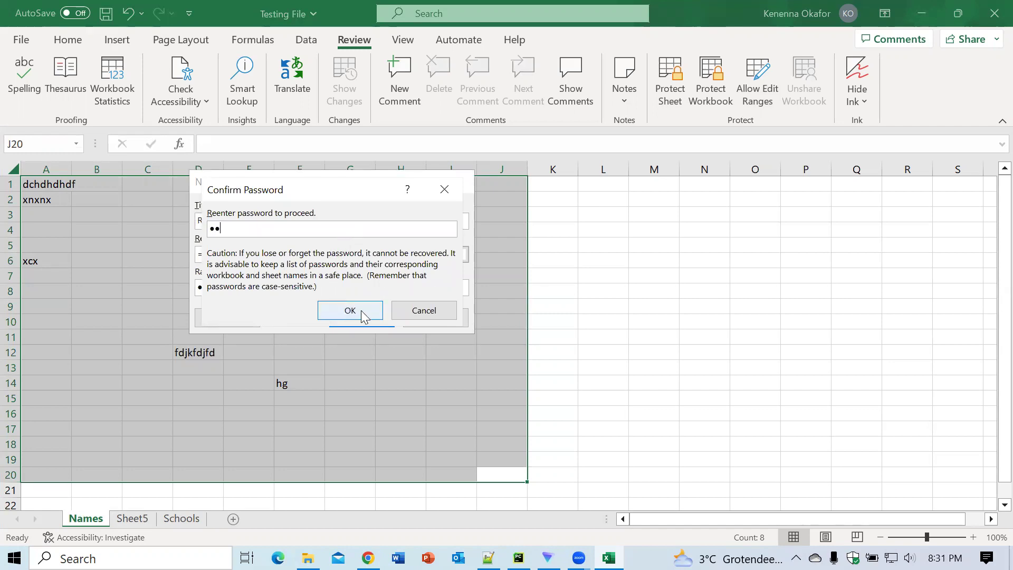
pyautogui.click(361, 311)
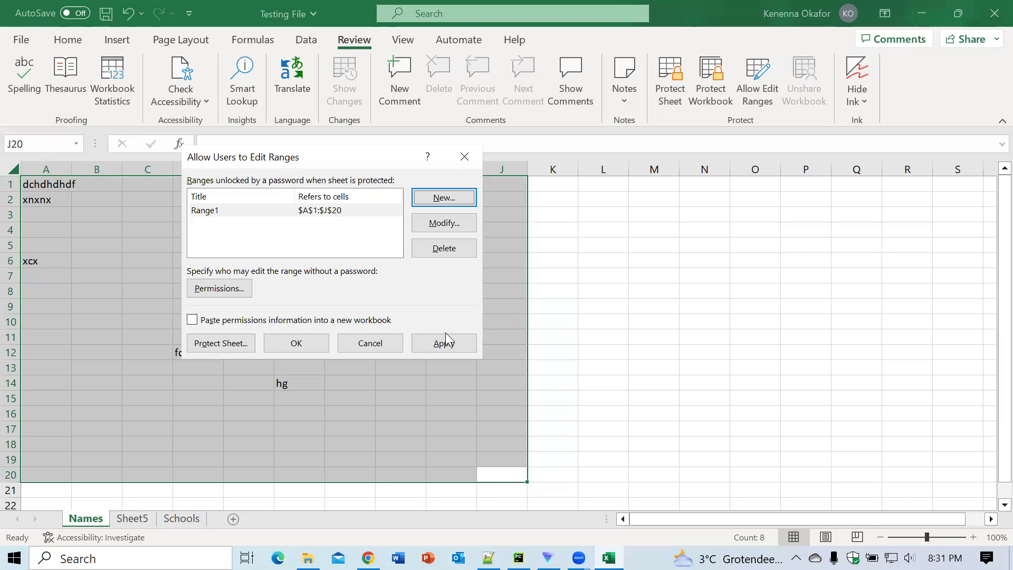
pyautogui.click(217, 344)
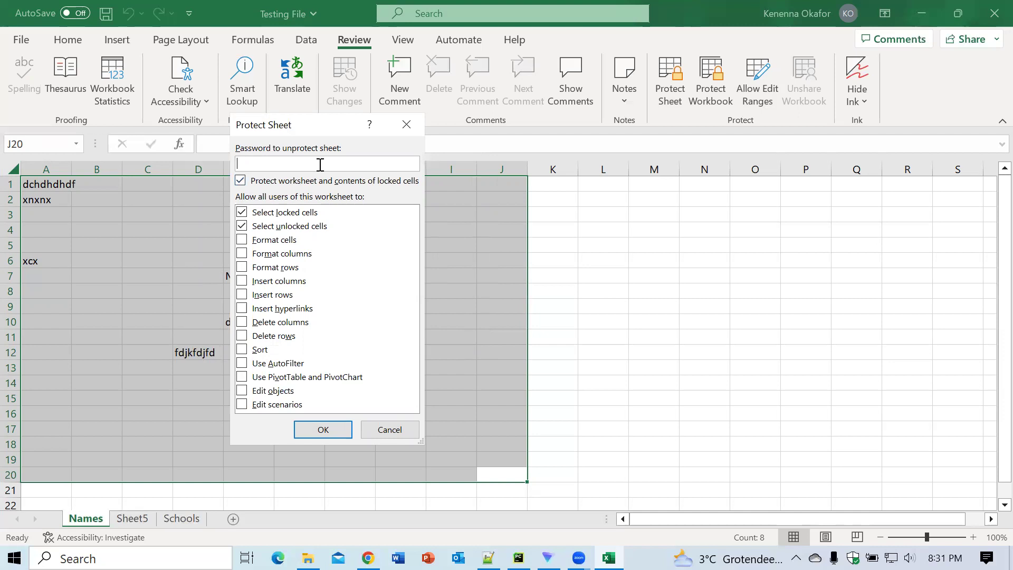
# Step: Protect the Names sheet with a password entered and confirmed, then deselect A1:J20
pyautogui.write('•••••')
pyautogui.click(323, 430)
pyautogui.write('•••••')
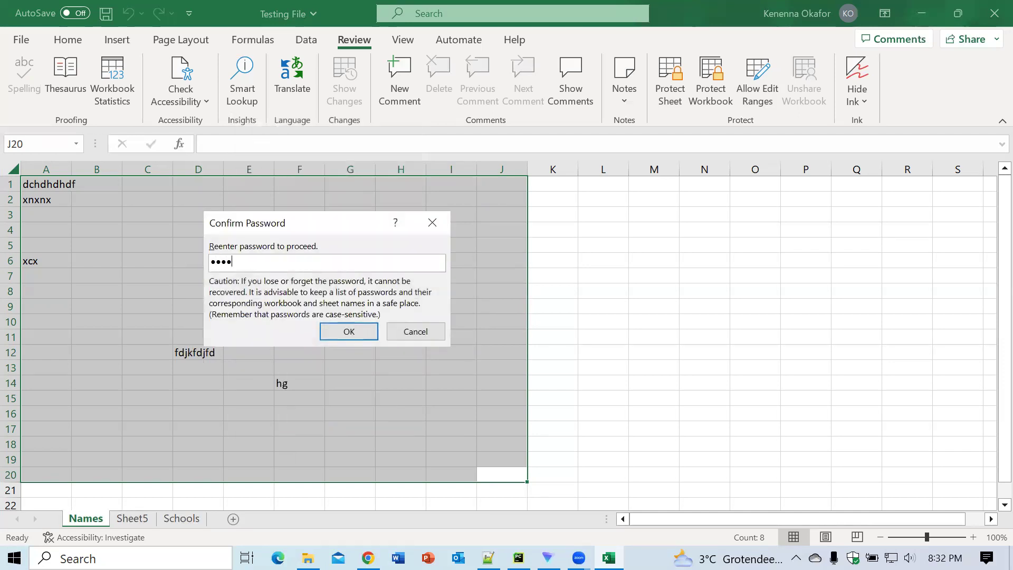
pyautogui.click(370, 330)
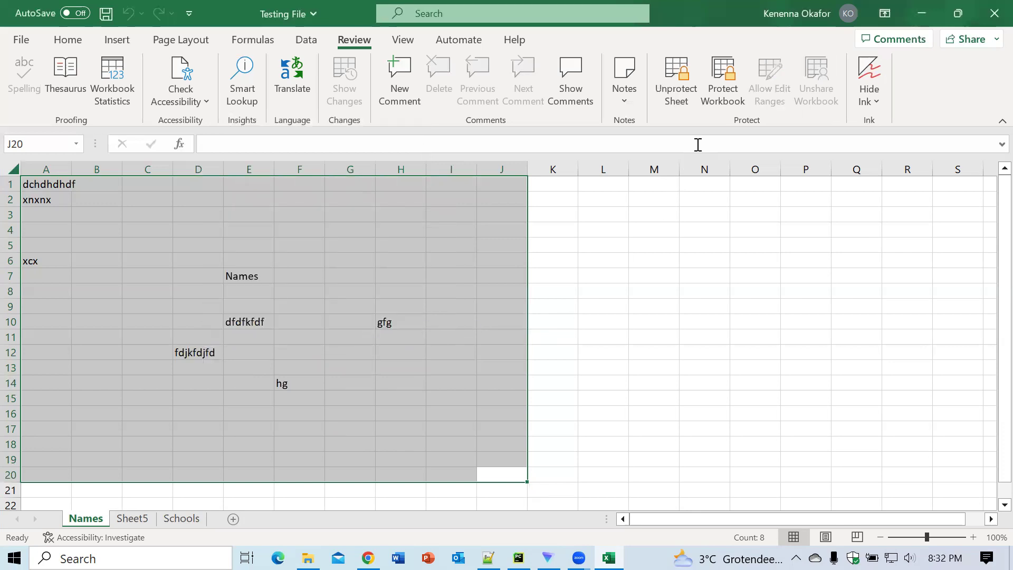
pyautogui.click(667, 305)
# Step: Verify M12 is locked, then unlock the A1:J20 range at E4 with its range password
pyautogui.click(656, 346)
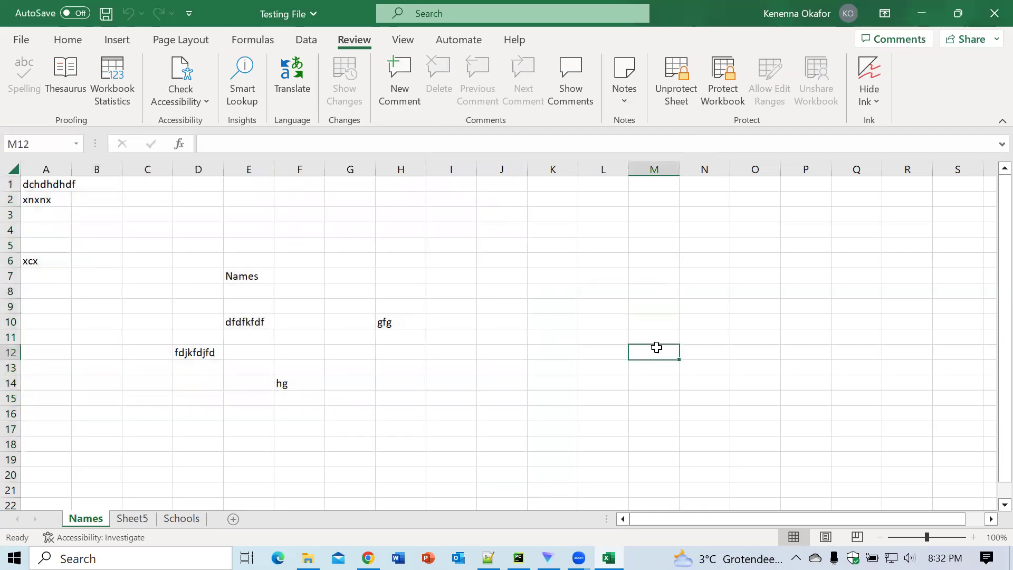
pyautogui.doubleClick(656, 347)
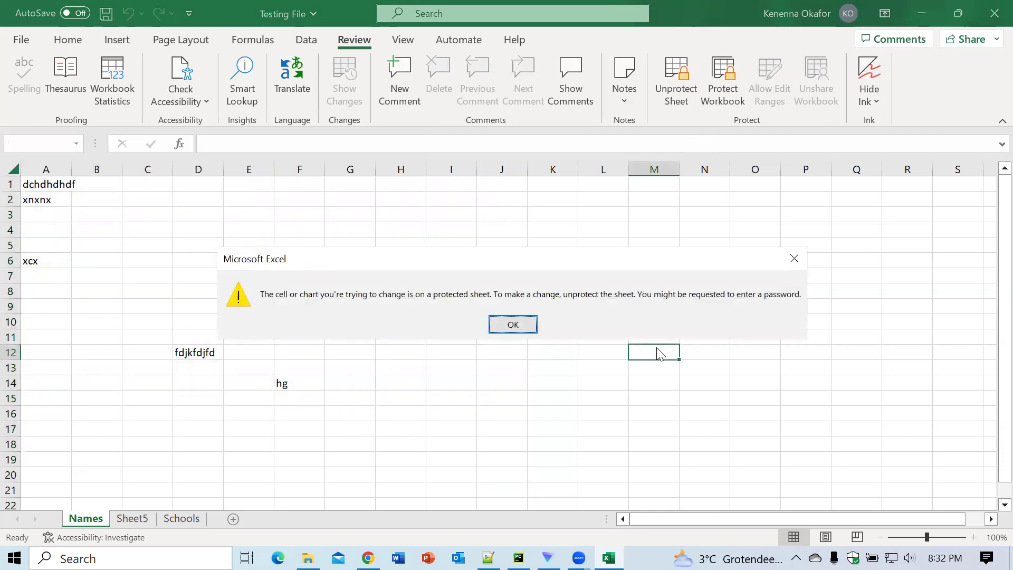
pyautogui.click(512, 328)
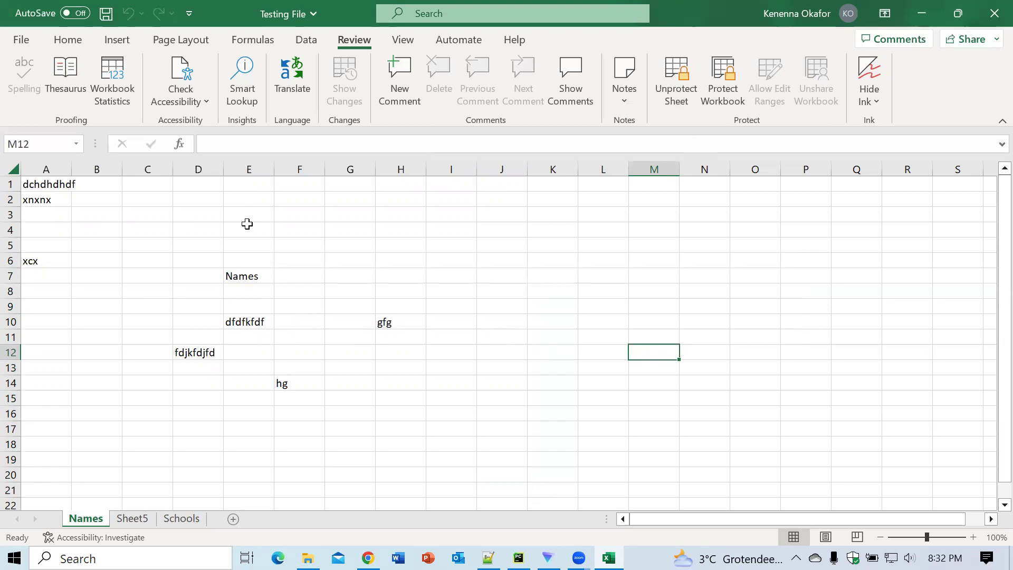
pyautogui.click(240, 225)
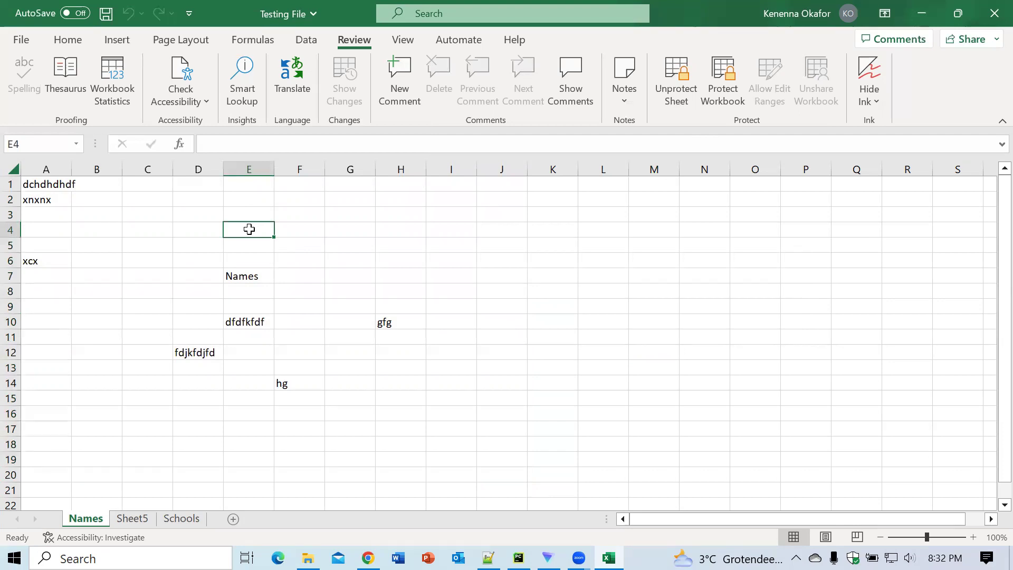
pyautogui.doubleClick(250, 231)
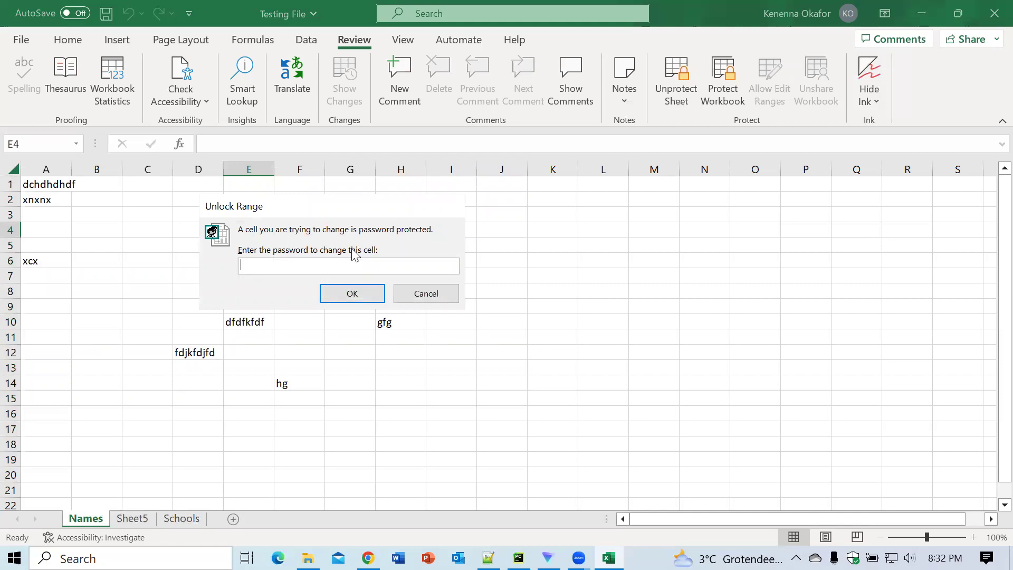
pyautogui.write('••')
pyautogui.click(353, 293)
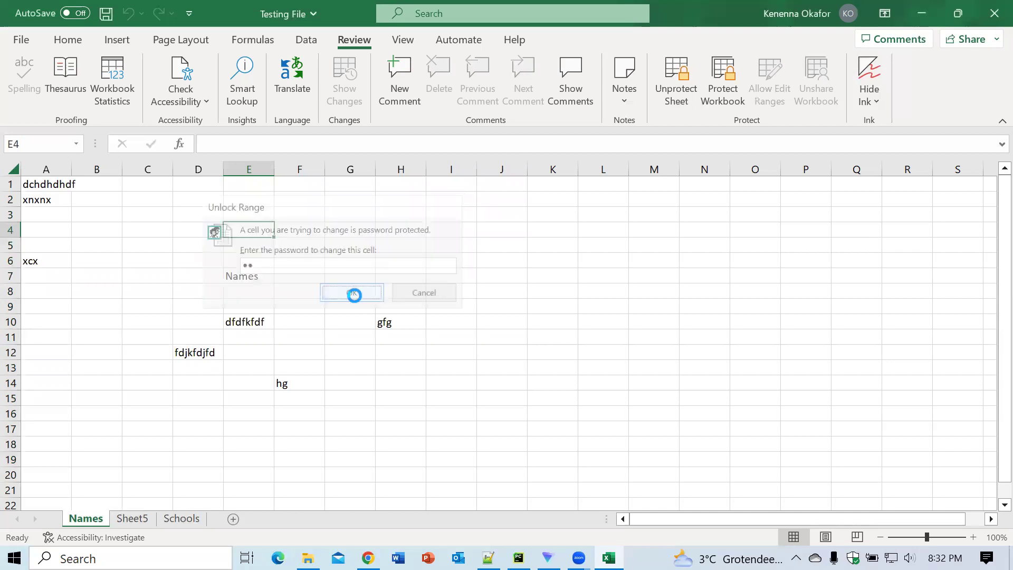
# Step: Enter fkg in C7, ggk in B10, ff in B16 and fjfj in J20
pyautogui.click(139, 273)
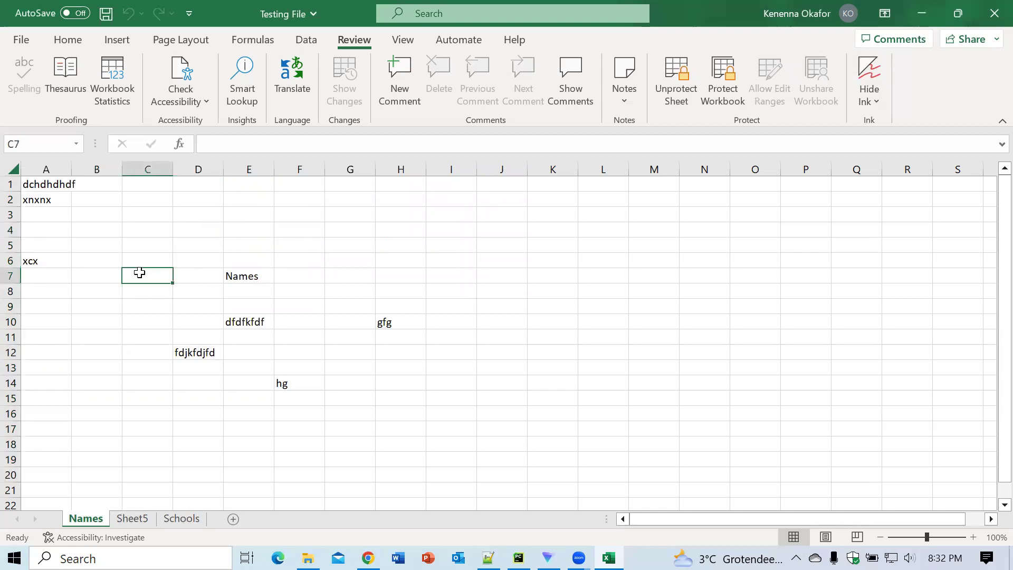
pyautogui.write('fkg')
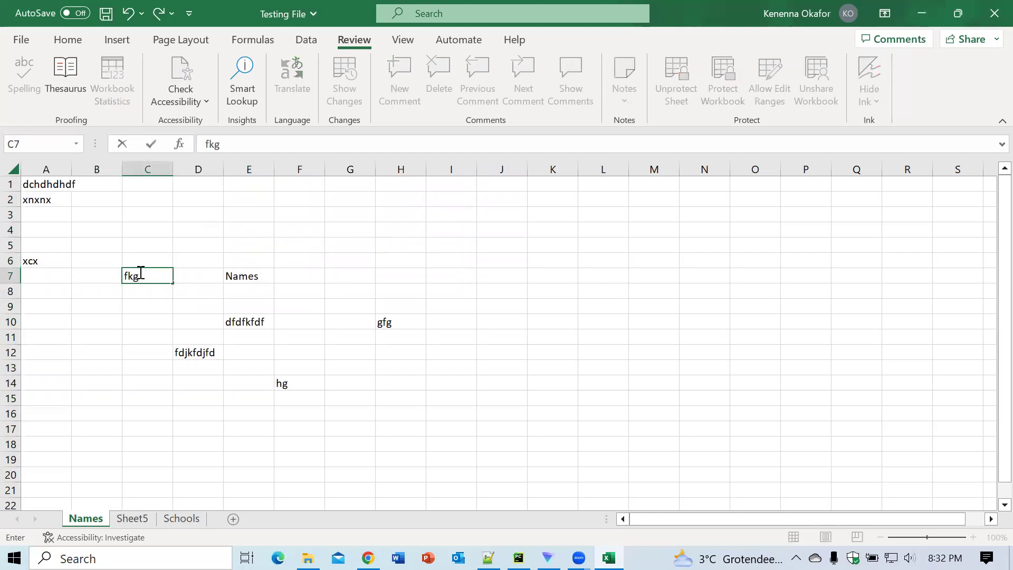
pyautogui.click(98, 317)
pyautogui.write('ggk')
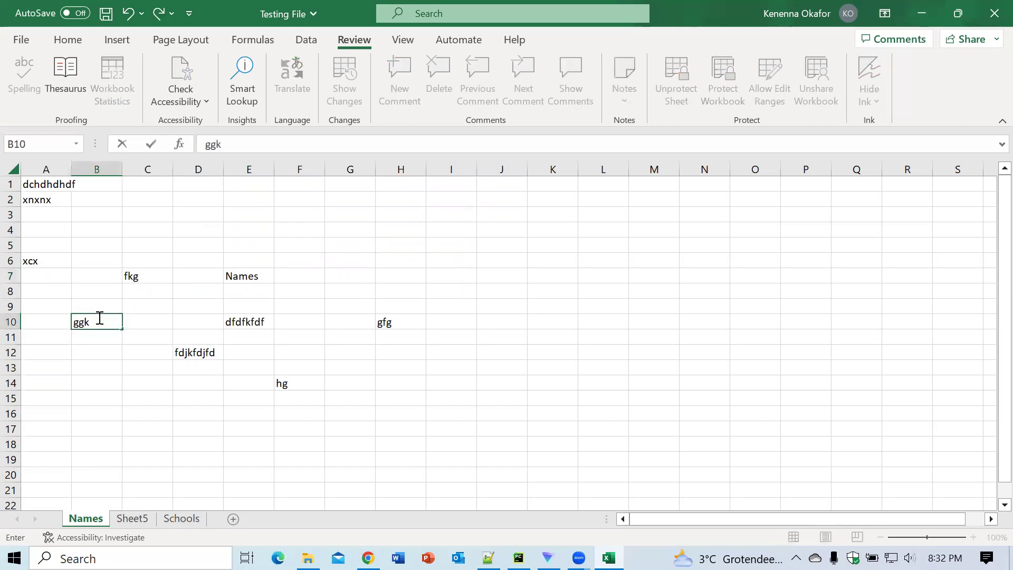
pyautogui.click(80, 411)
pyautogui.write('ff')
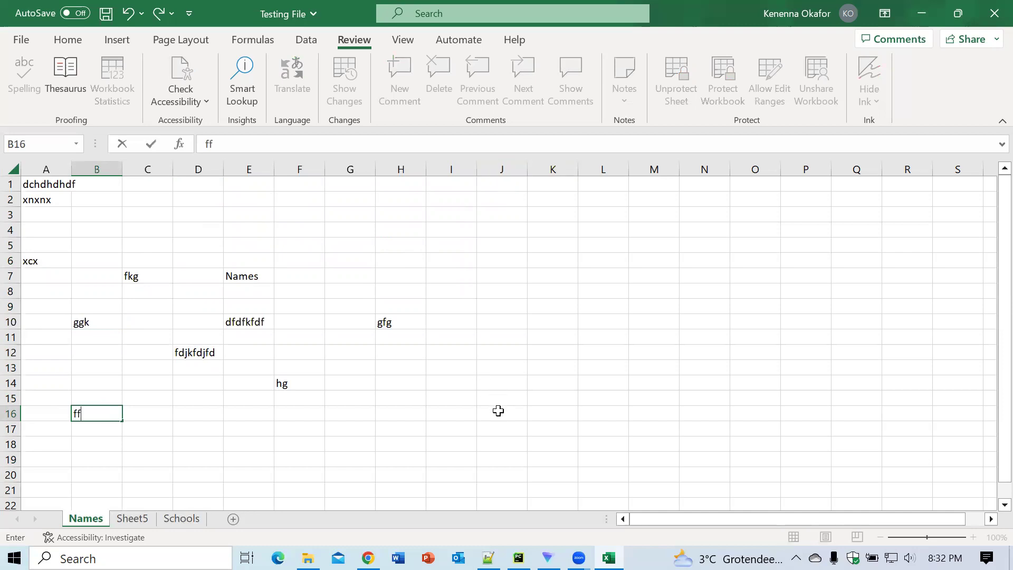
pyautogui.click(507, 472)
pyautogui.write('fjfj')
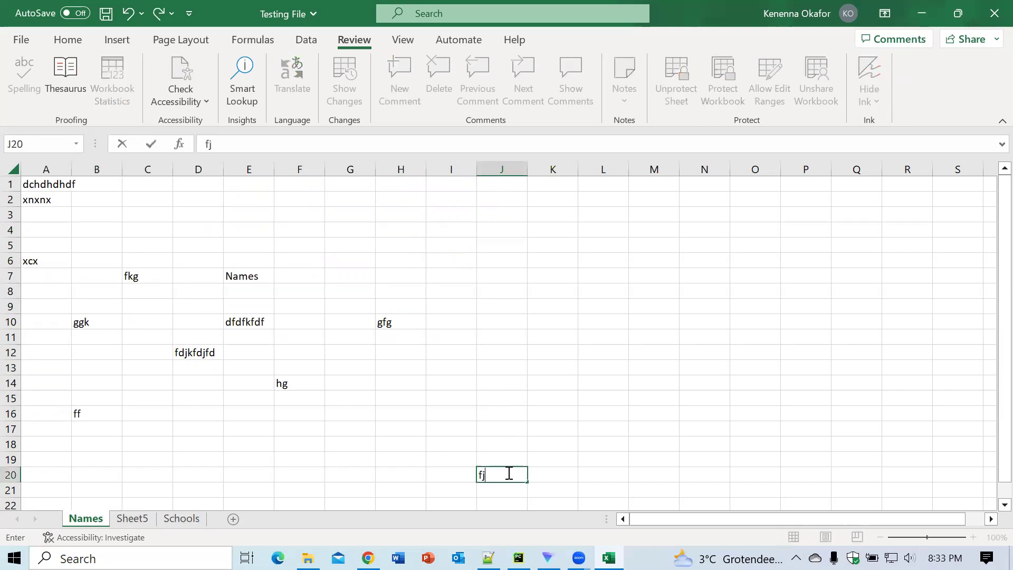
# Step: Confirm that K20, outside the editable range, still can't be edited
pyautogui.click(548, 475)
pyautogui.doubleClick(547, 476)
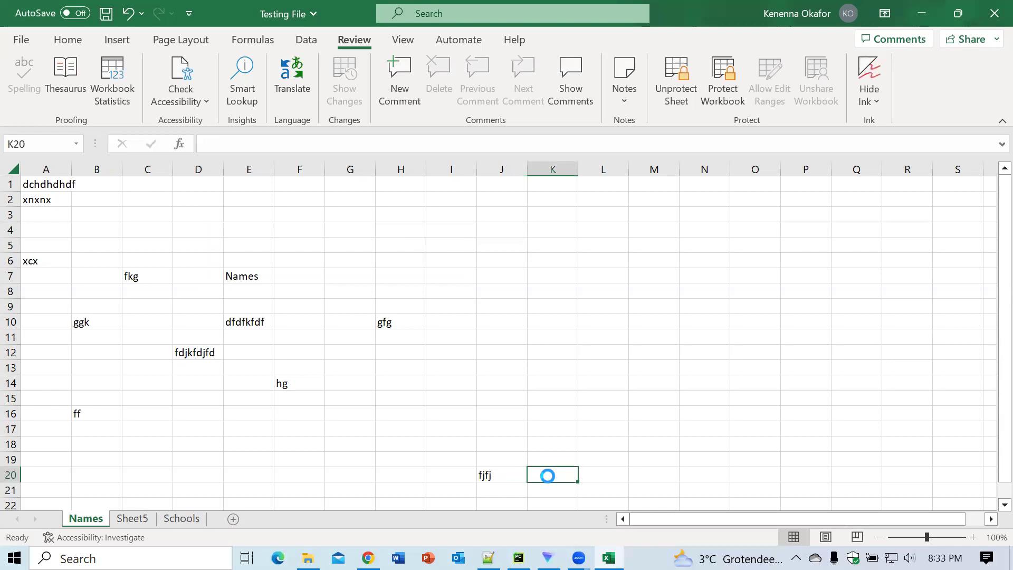
pyautogui.click(516, 326)
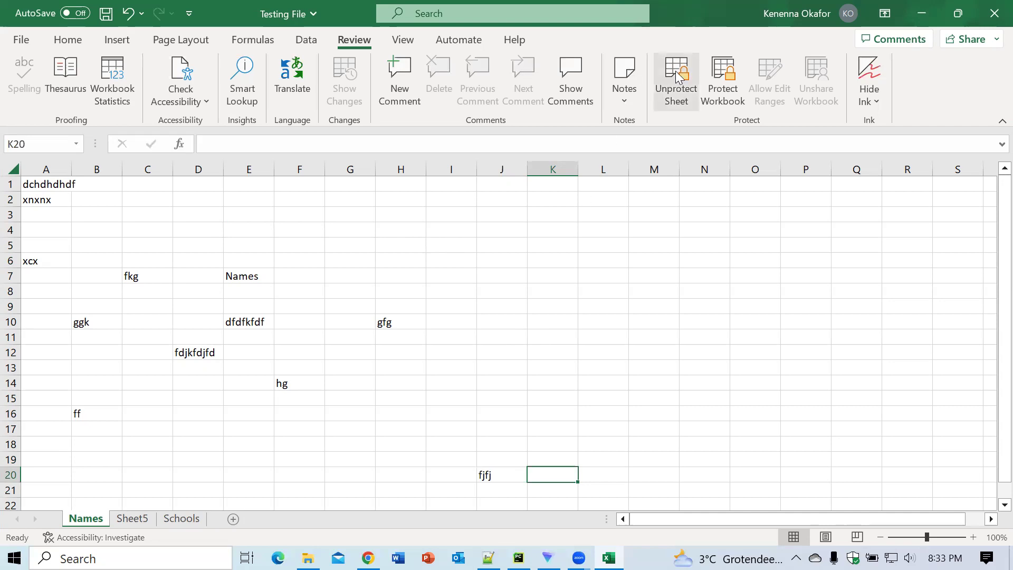
# Step: Start unprotecting the Names sheet from the Review tab, entering the sheet password
pyautogui.click(675, 93)
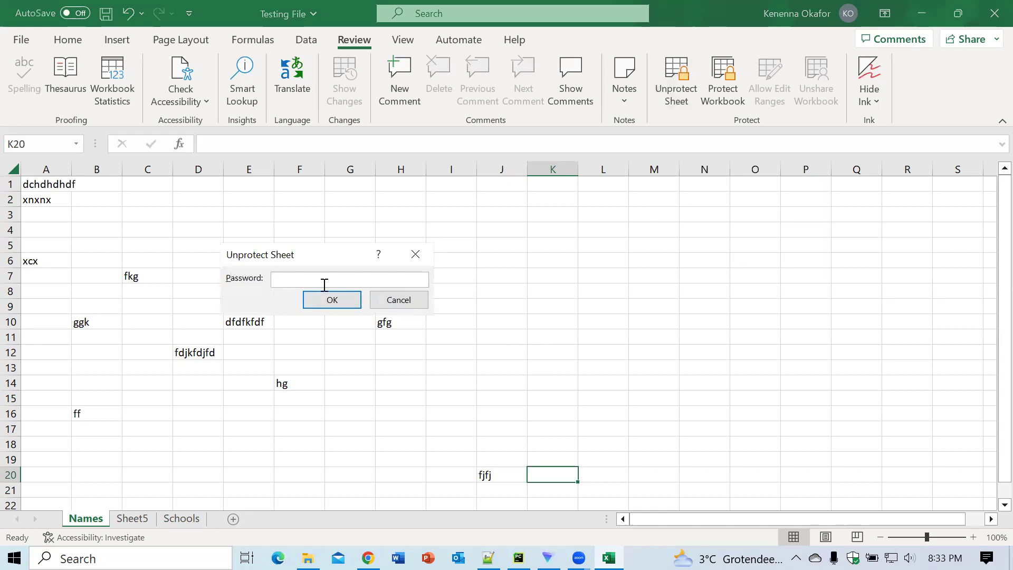
pyautogui.write('1234')
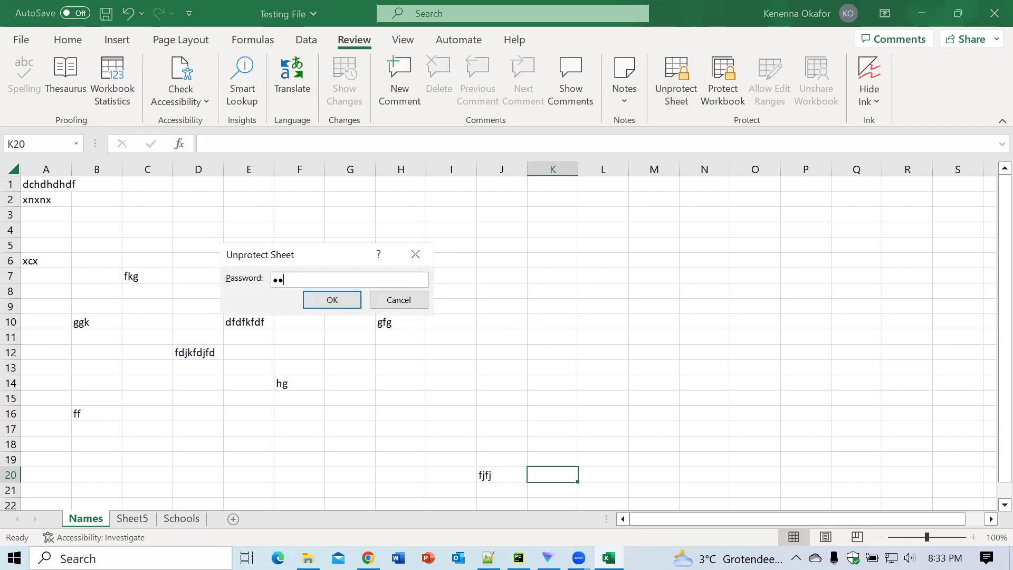
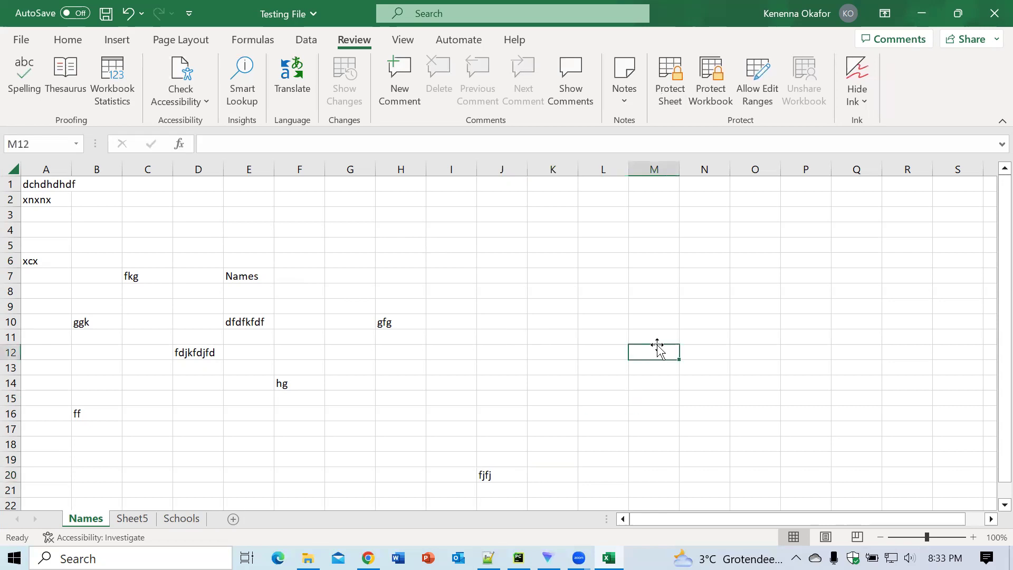
# Step: Enter gjj in M12 and hgg in L14
pyautogui.write('gjj')
pyautogui.click(622, 388)
pyautogui.write('hgg')
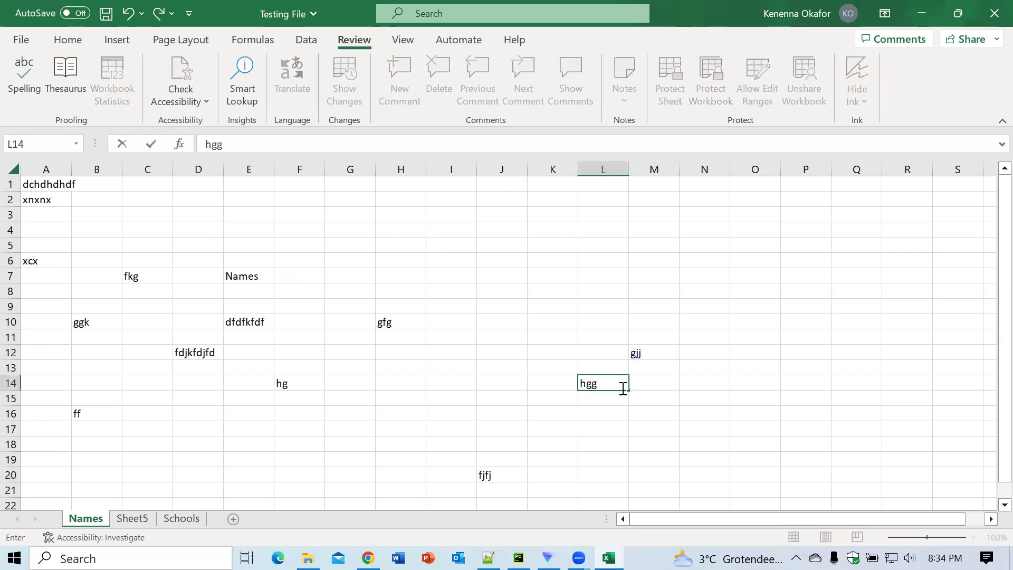
pyautogui.click(561, 321)
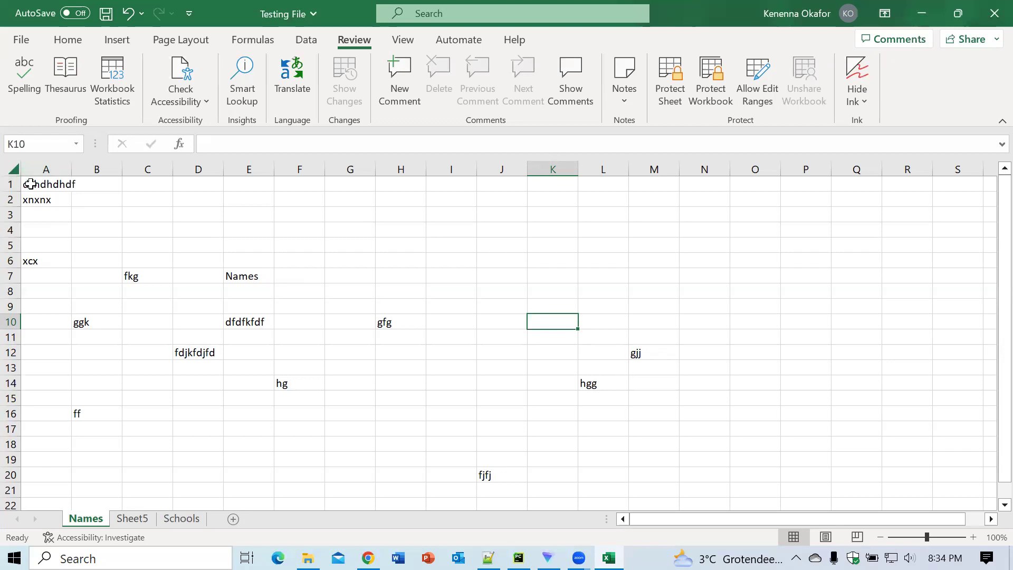
# Step: Enter jhh in B5 and jjhh in R17, then select A1:J20
pyautogui.click(106, 239)
pyautogui.write('jhh')
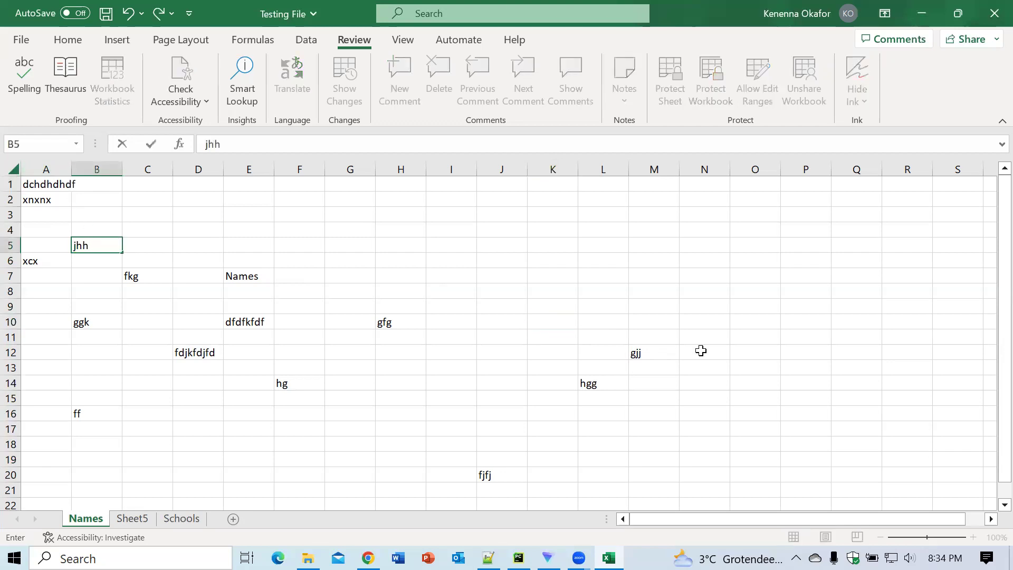
pyautogui.click(892, 428)
pyautogui.write('jjhh')
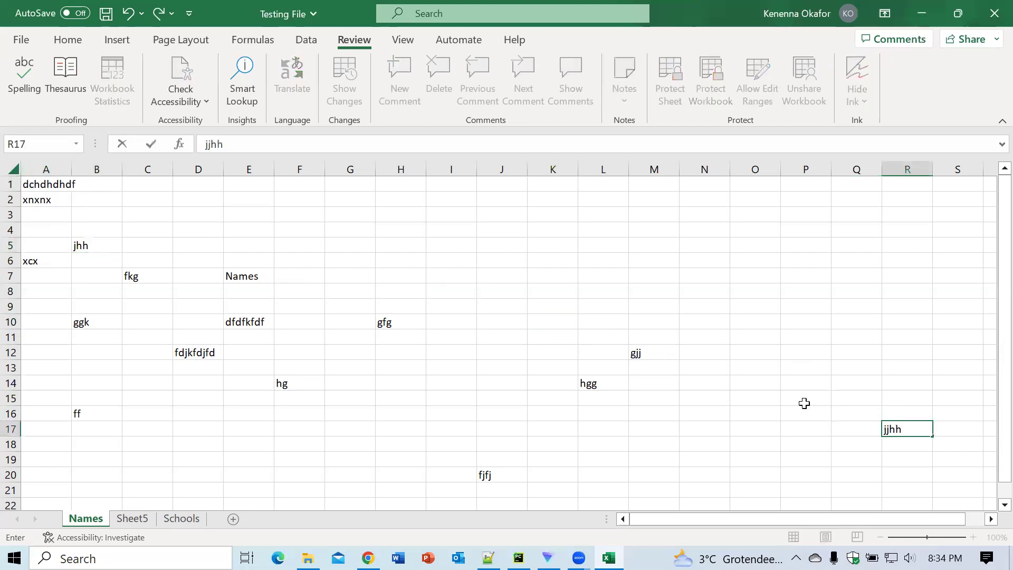
pyautogui.click(804, 403)
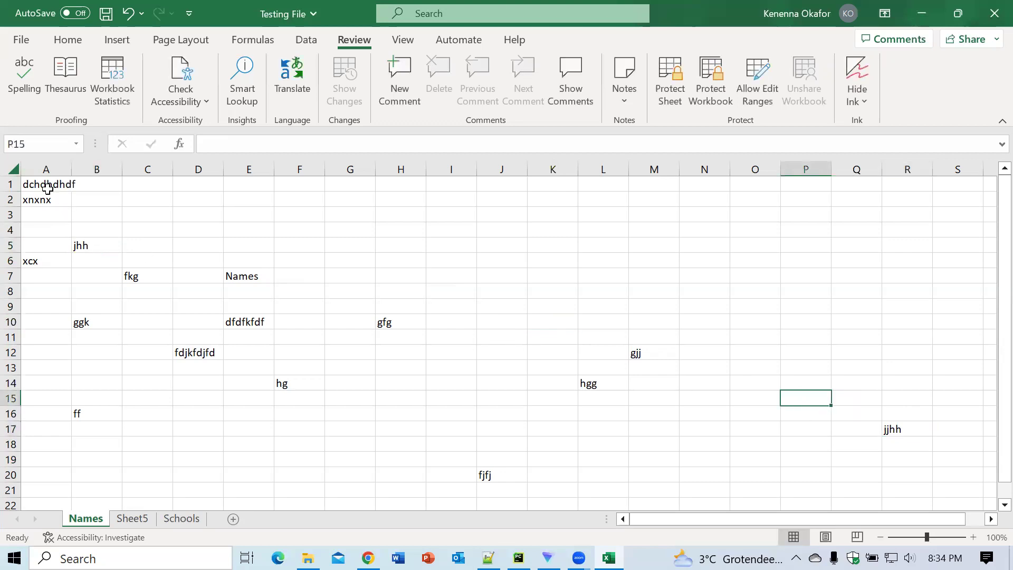
pyautogui.moveTo(46, 186); pyautogui.dragTo(507, 476)
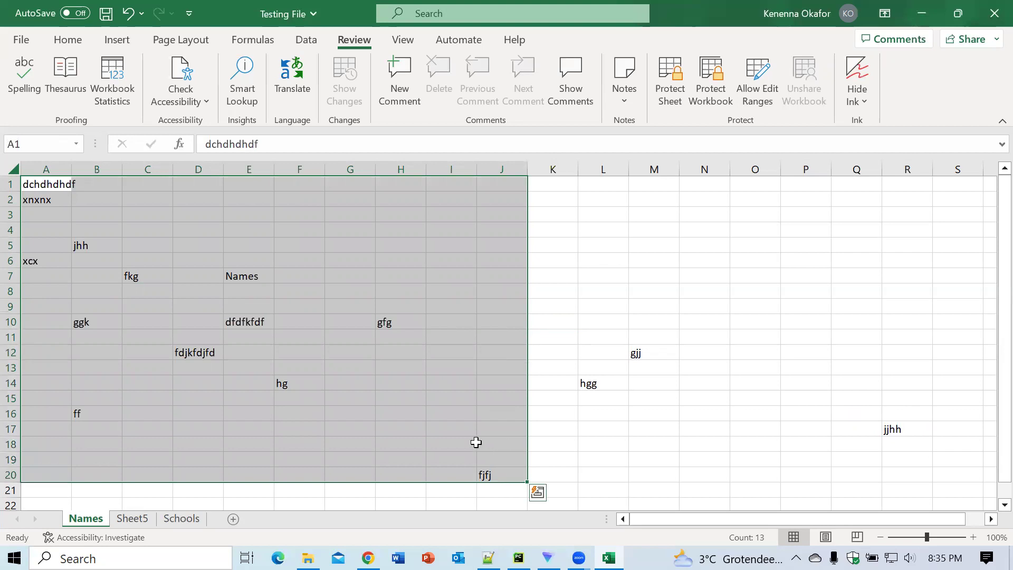
# Step: Clear the Locked option for A1:J20 on the Format Cells Protection tab
pyautogui.rightClick(476, 442)
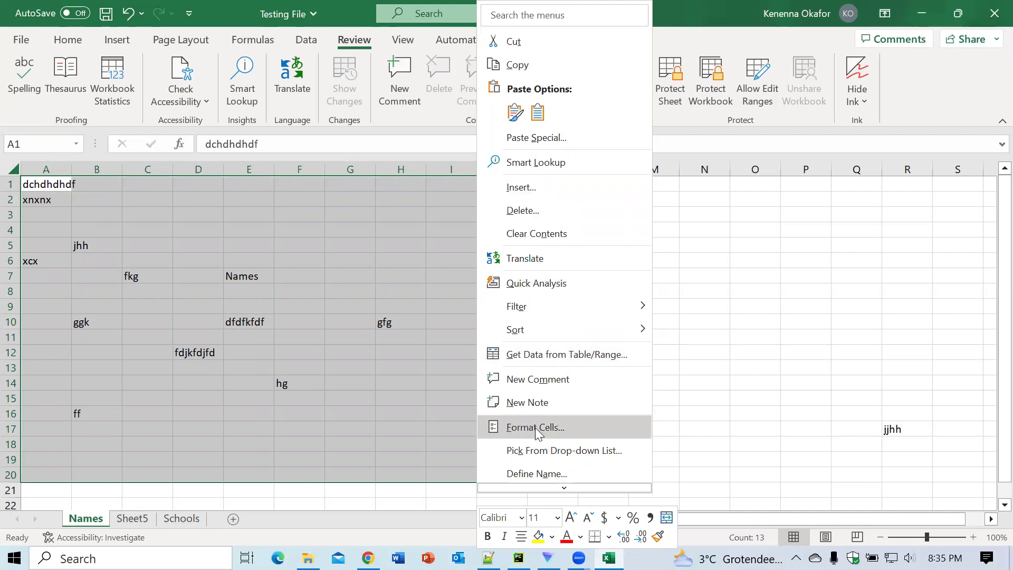
pyautogui.press('Escape')
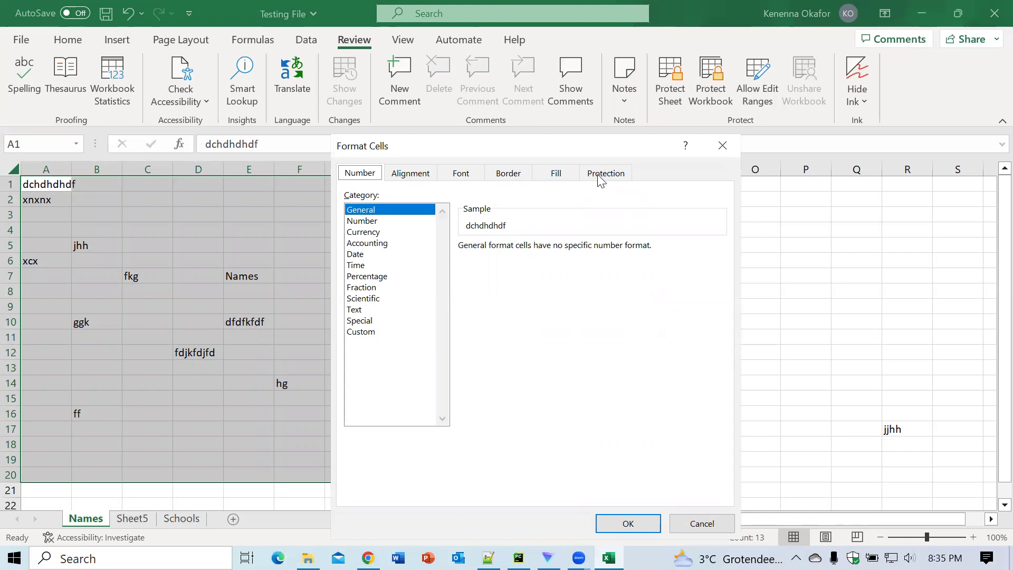
pyautogui.click(602, 174)
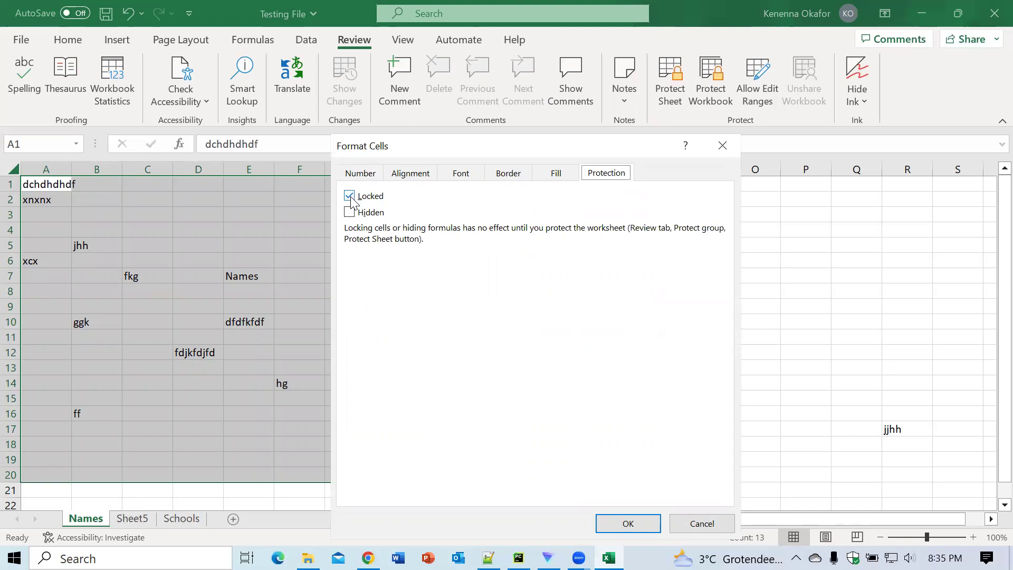
pyautogui.click(351, 199)
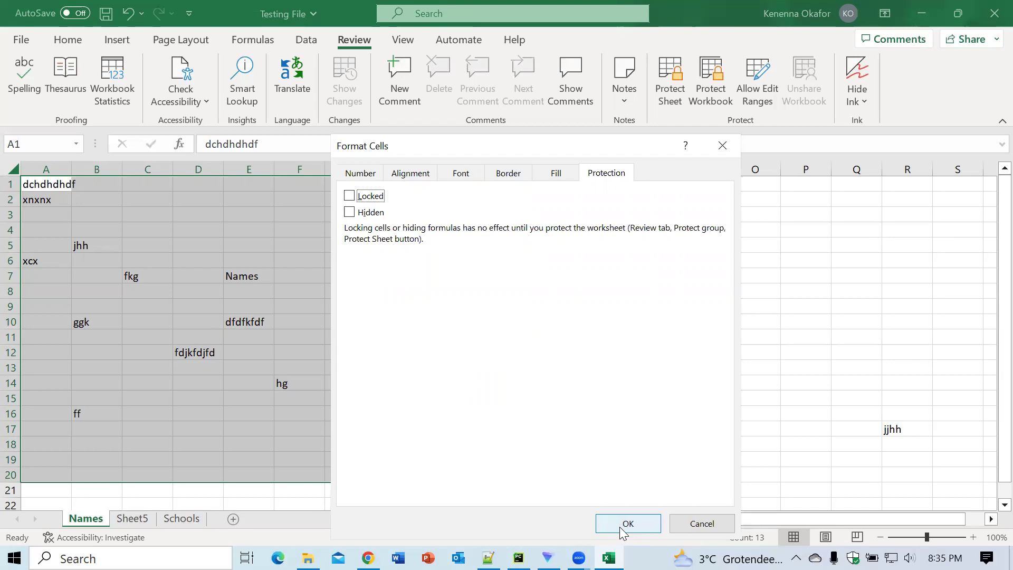
pyautogui.click(619, 527)
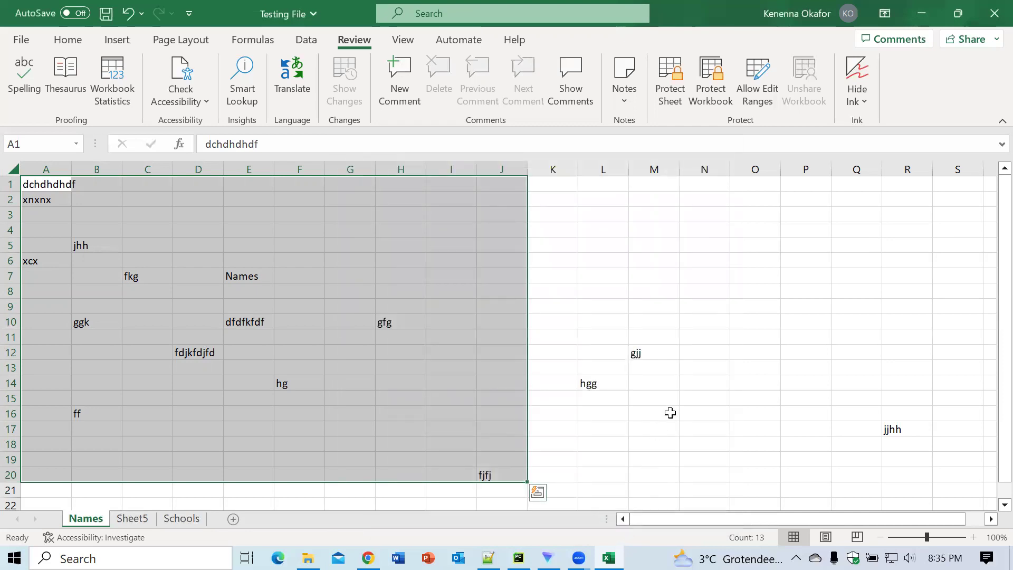
pyautogui.click(670, 413)
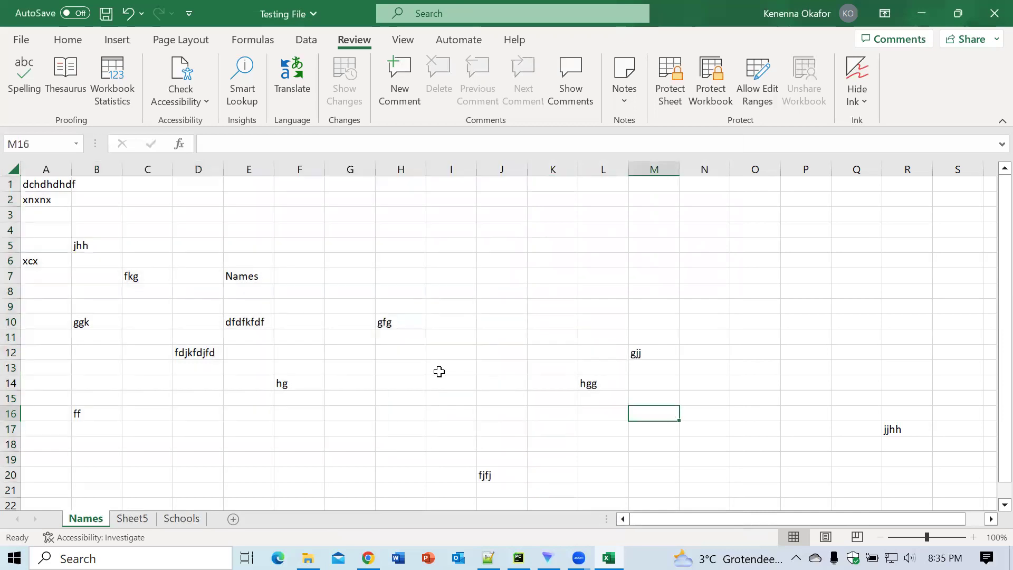
# Step: Enter jhh in H13 and jjh in M16, then select the whole sheet
pyautogui.click(411, 371)
pyautogui.write('jhh')
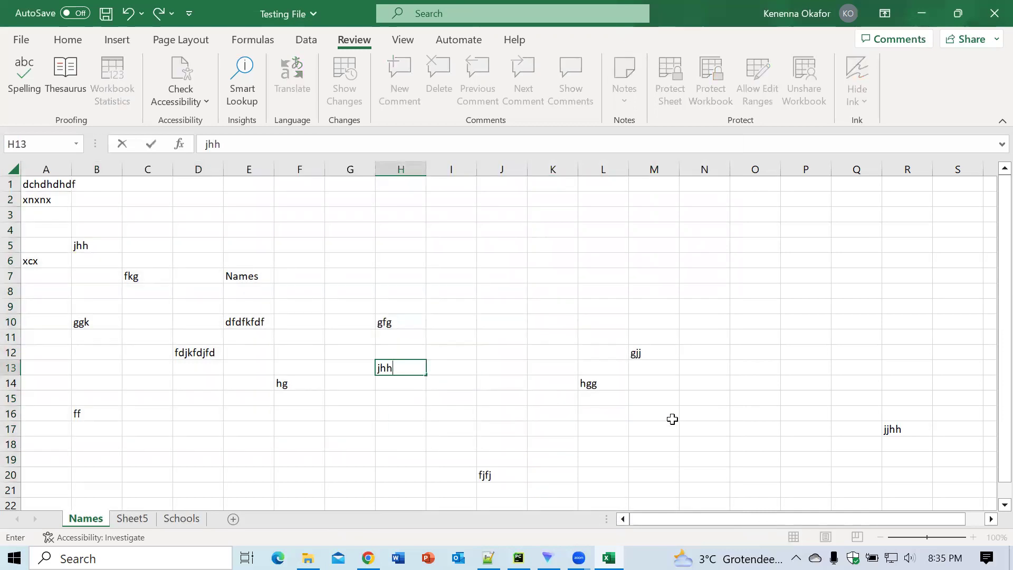
pyautogui.click(672, 419)
pyautogui.write('jjh')
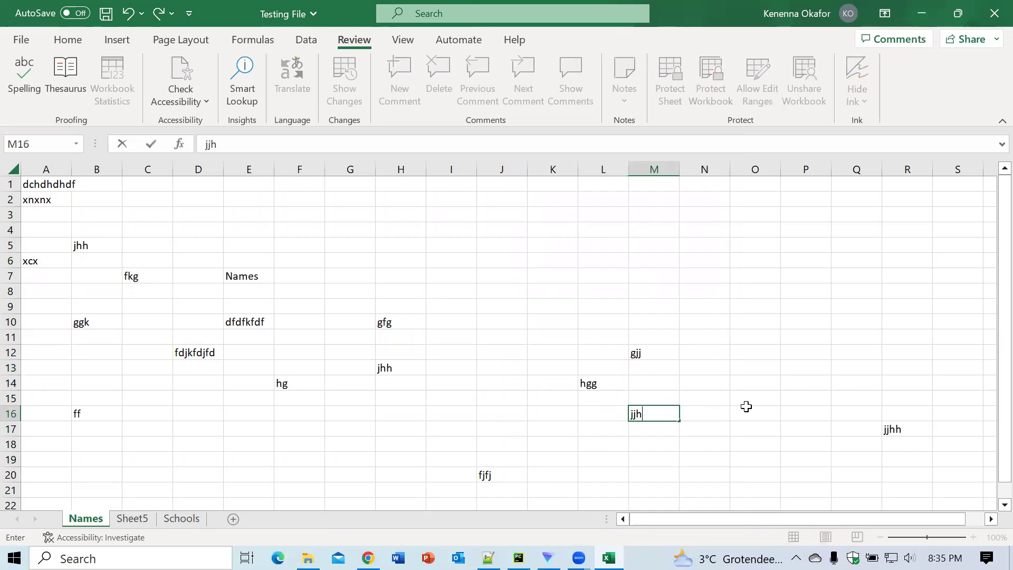
pyautogui.click(748, 410)
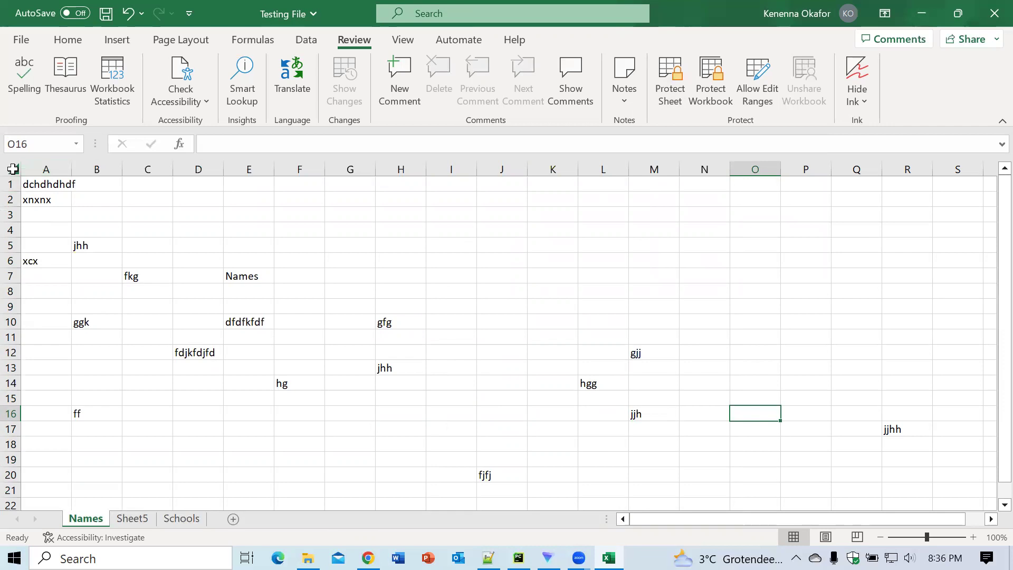
pyautogui.click(12, 169)
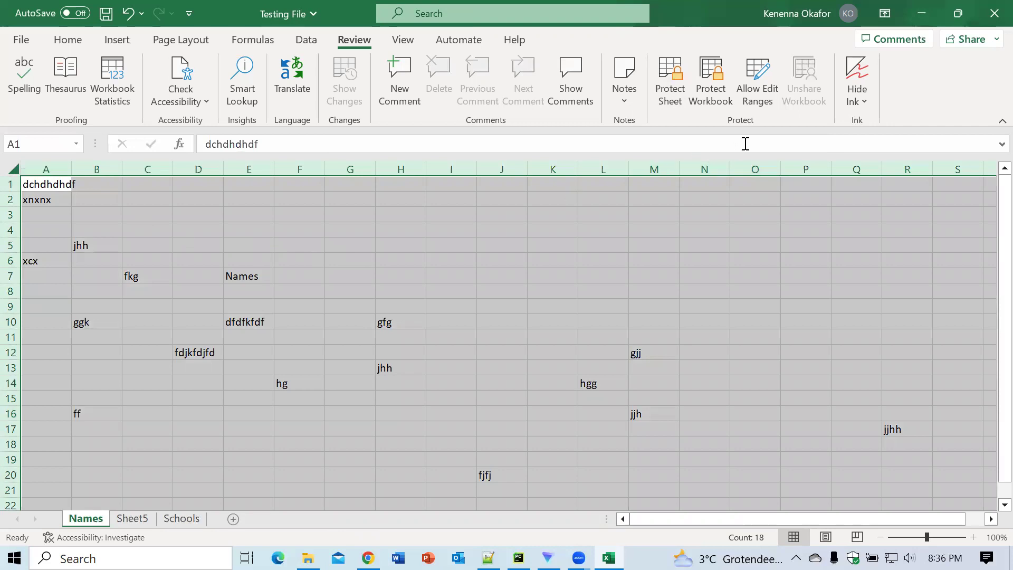
# Step: Protect the Names sheet with a password, allowing only selection of unlocked cells
pyautogui.click(673, 104)
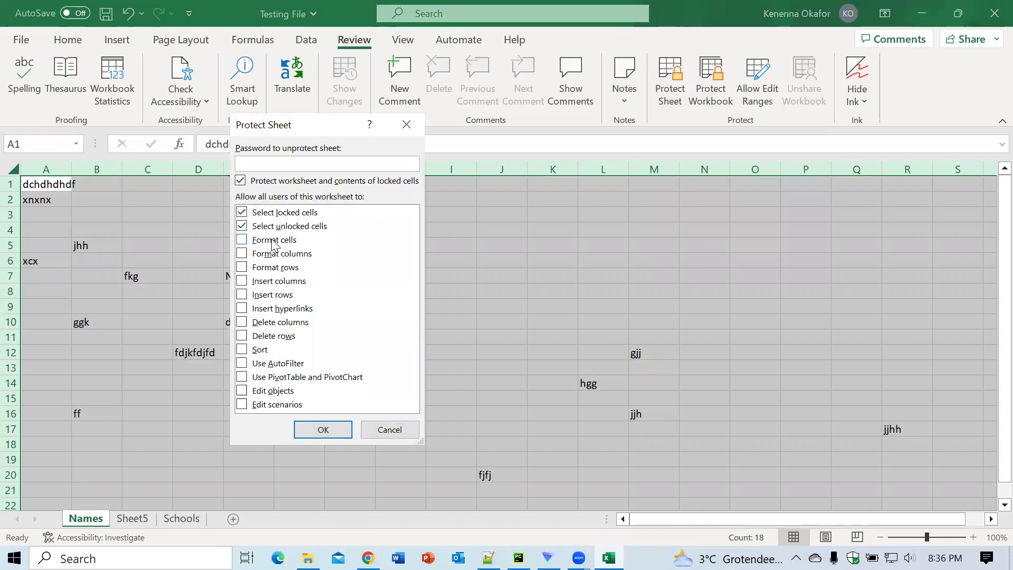
pyautogui.write('12')
pyautogui.click(242, 231)
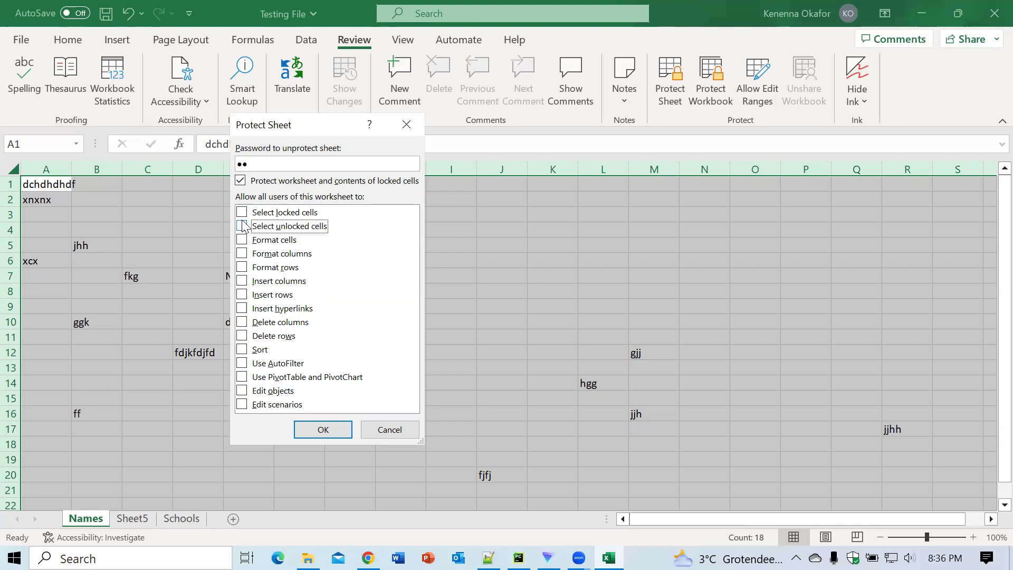
pyautogui.click(242, 212)
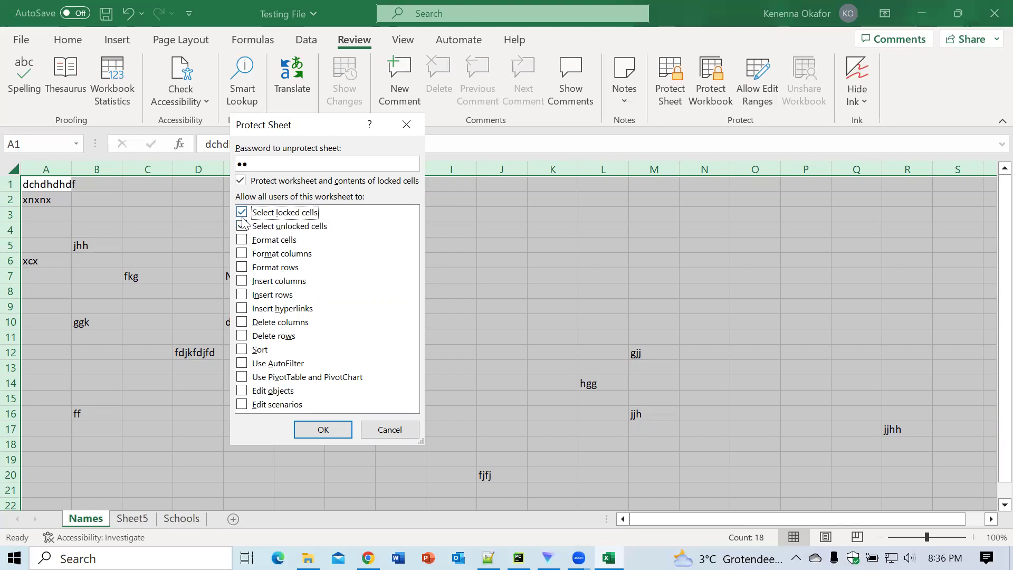
pyautogui.click(242, 226)
pyautogui.click(242, 227)
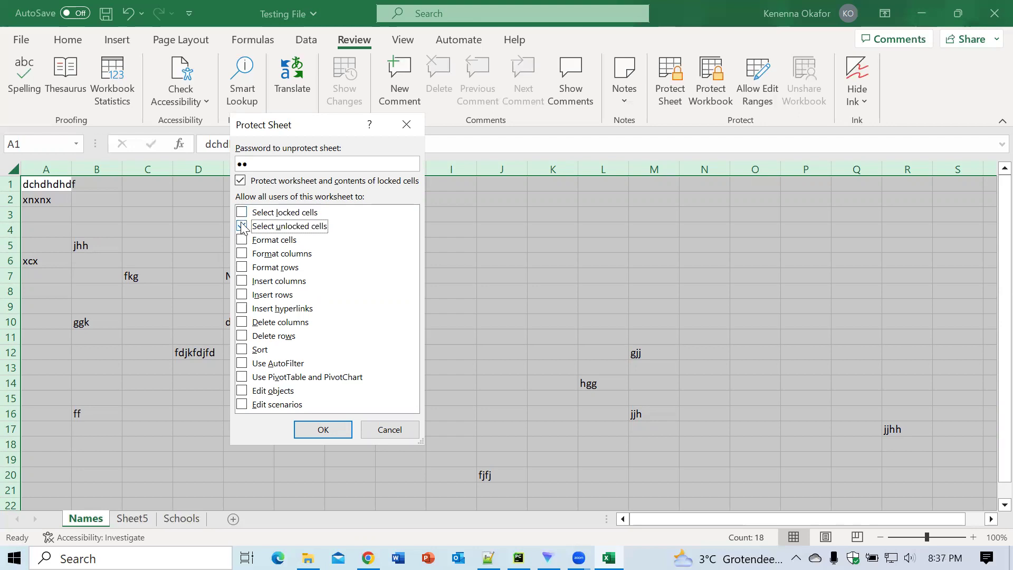
pyautogui.click(242, 213)
pyautogui.click(243, 222)
pyautogui.click(242, 212)
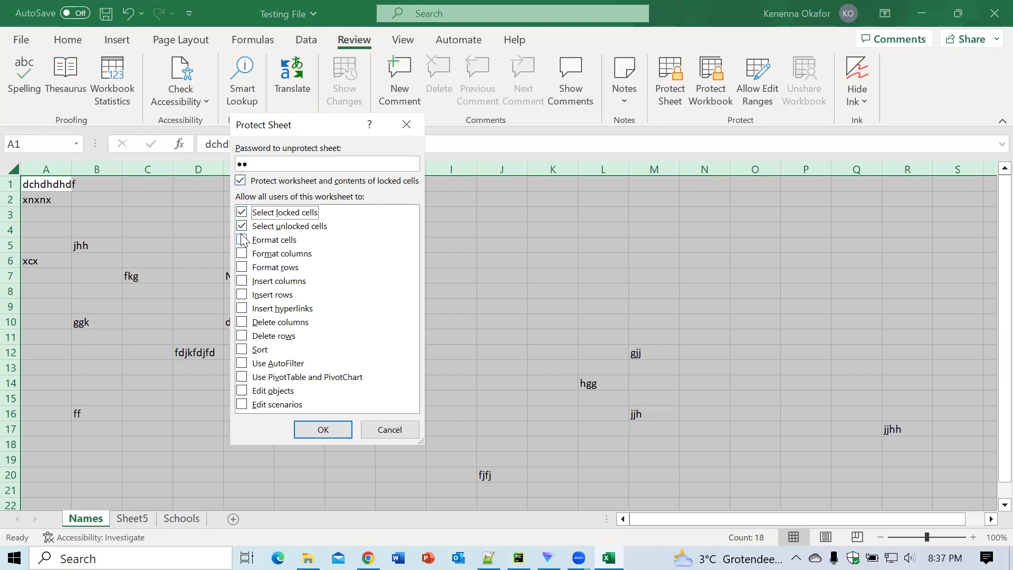
pyautogui.click(242, 225)
pyautogui.click(242, 226)
pyautogui.click(318, 430)
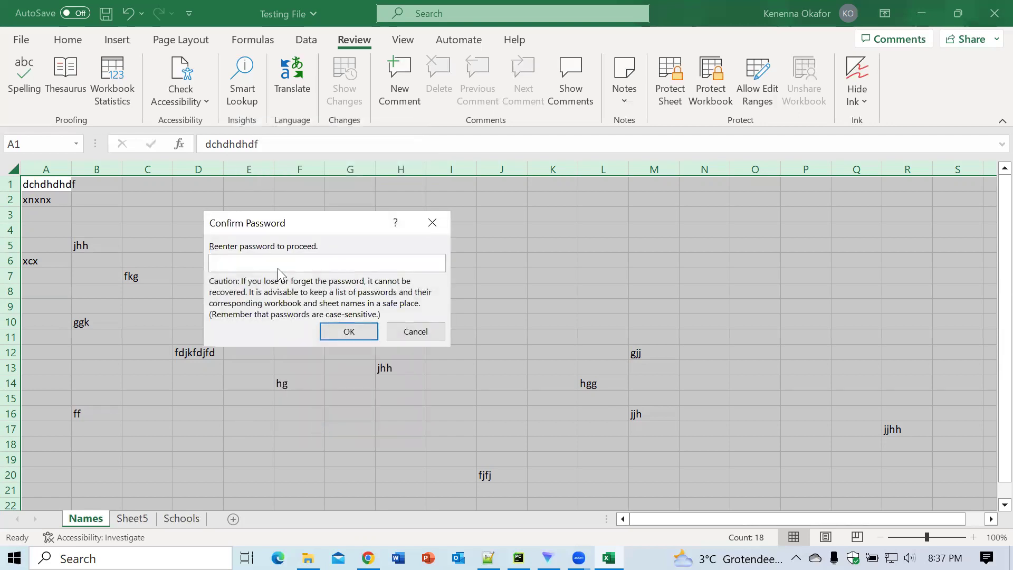
# Step: Confirm the protection password, then test typing h in I18 and j in E6
pyautogui.write('1')
pyautogui.click(353, 333)
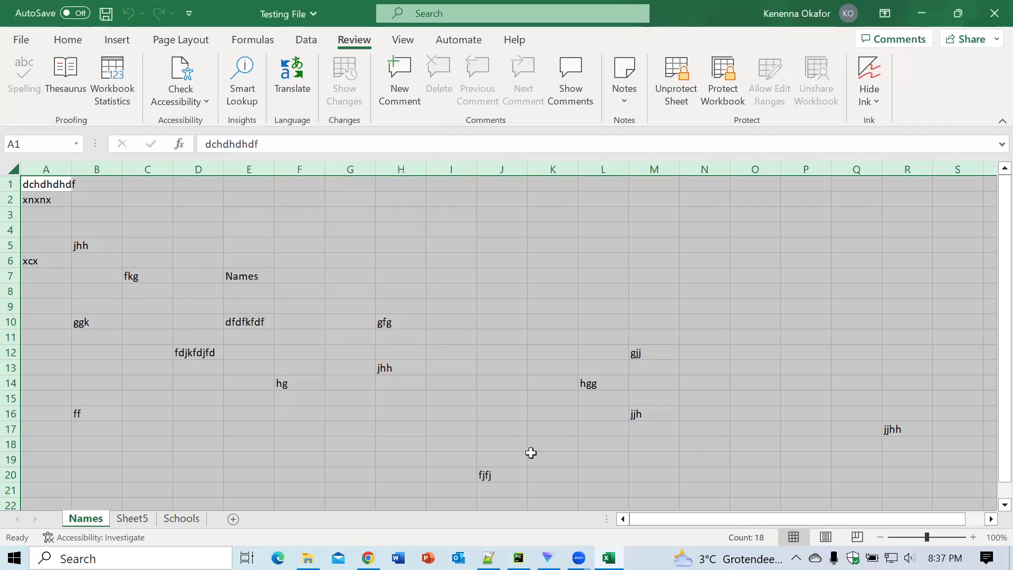
pyautogui.click(481, 443)
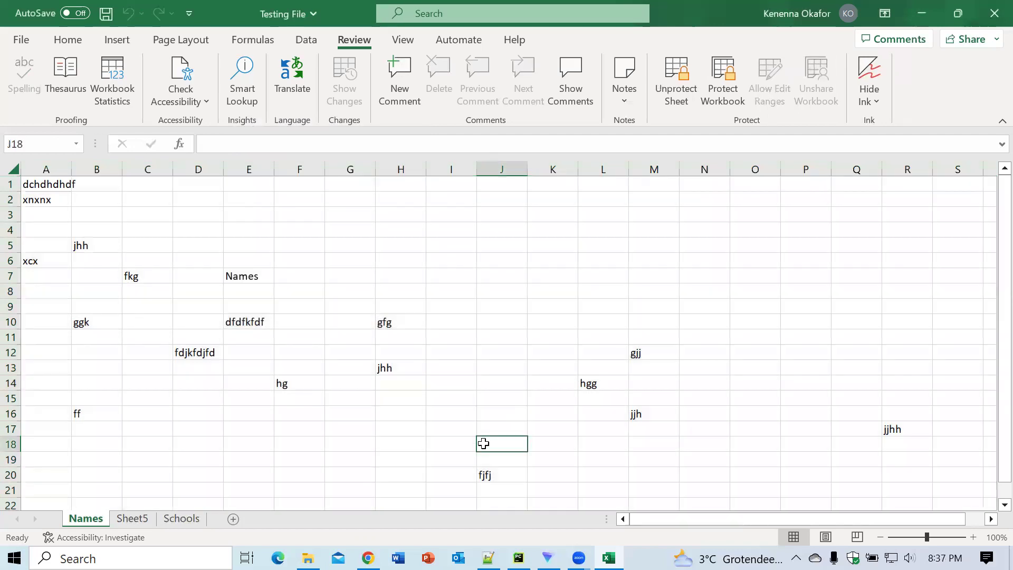
pyautogui.click(443, 442)
pyautogui.write('h')
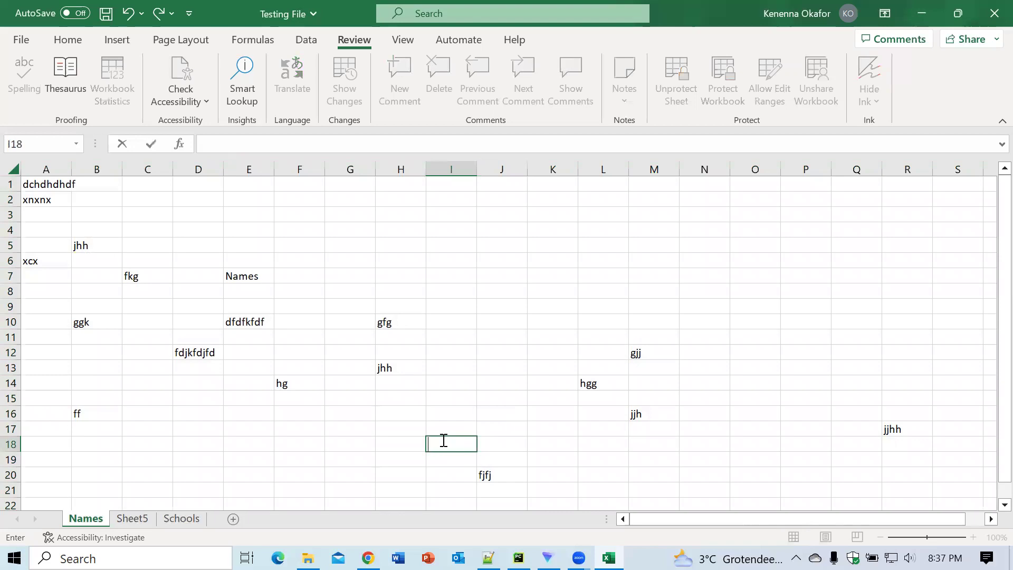
pyautogui.click(230, 261)
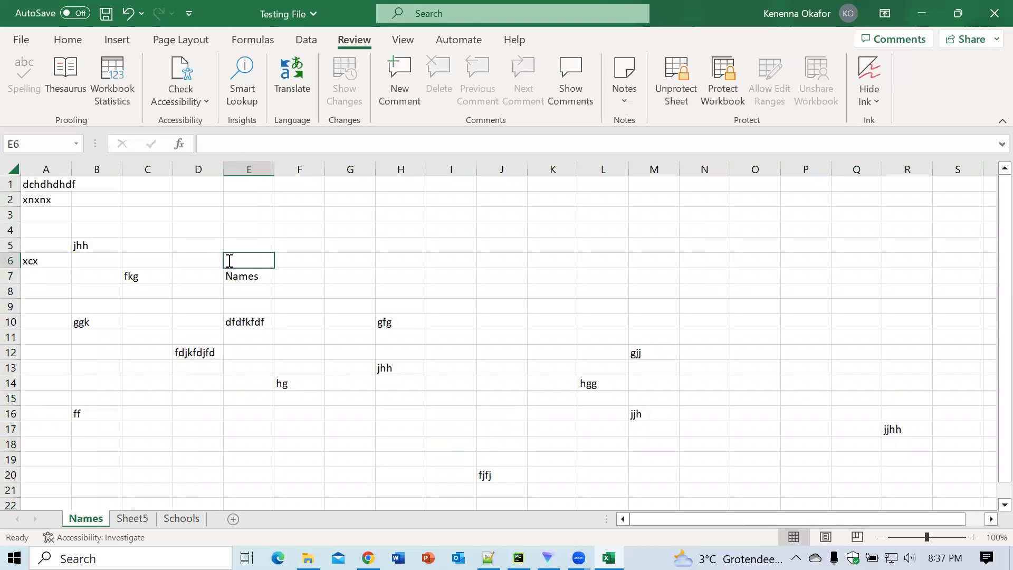
pyautogui.write('j')
pyautogui.click(382, 224)
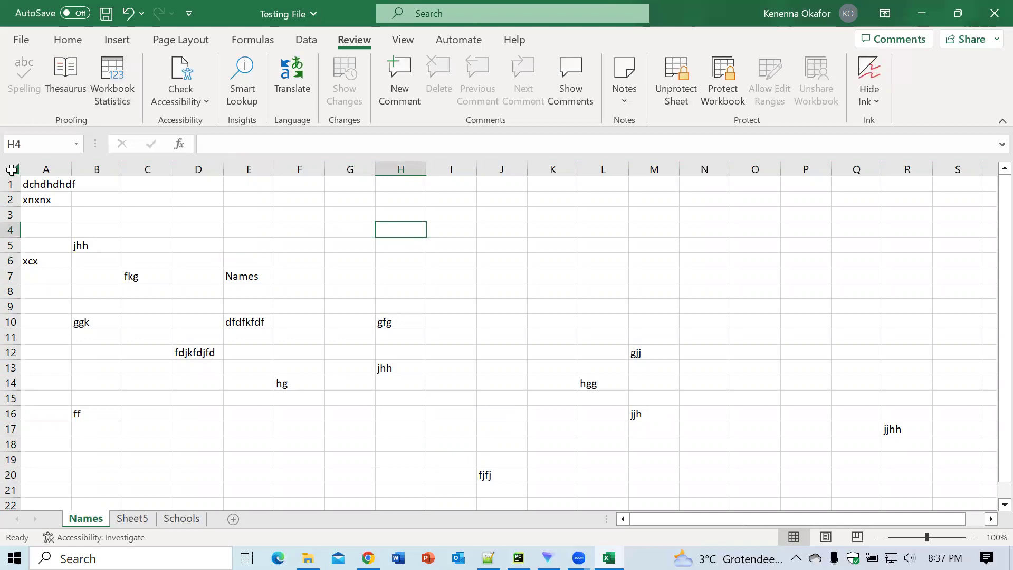
pyautogui.click(200, 241)
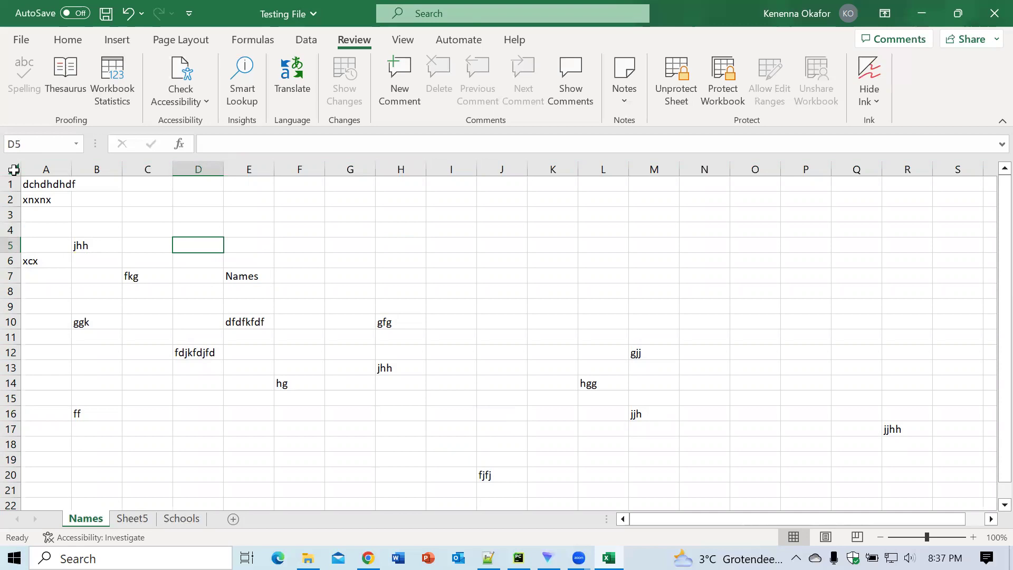
# Step: Unprotect the Names sheet by entering its password
pyautogui.click(677, 94)
pyautogui.write('1')
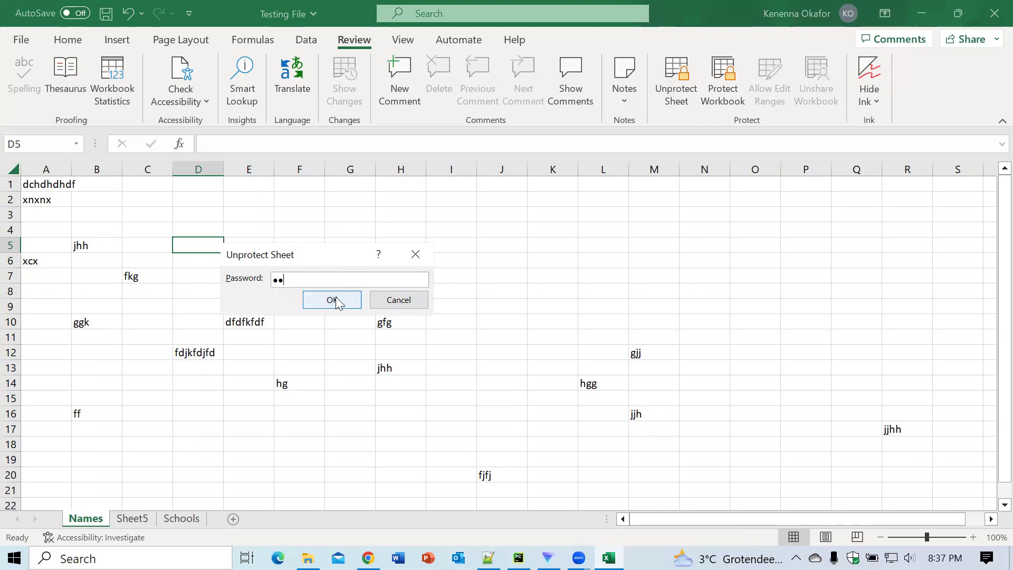
pyautogui.click(336, 300)
pyautogui.click(468, 278)
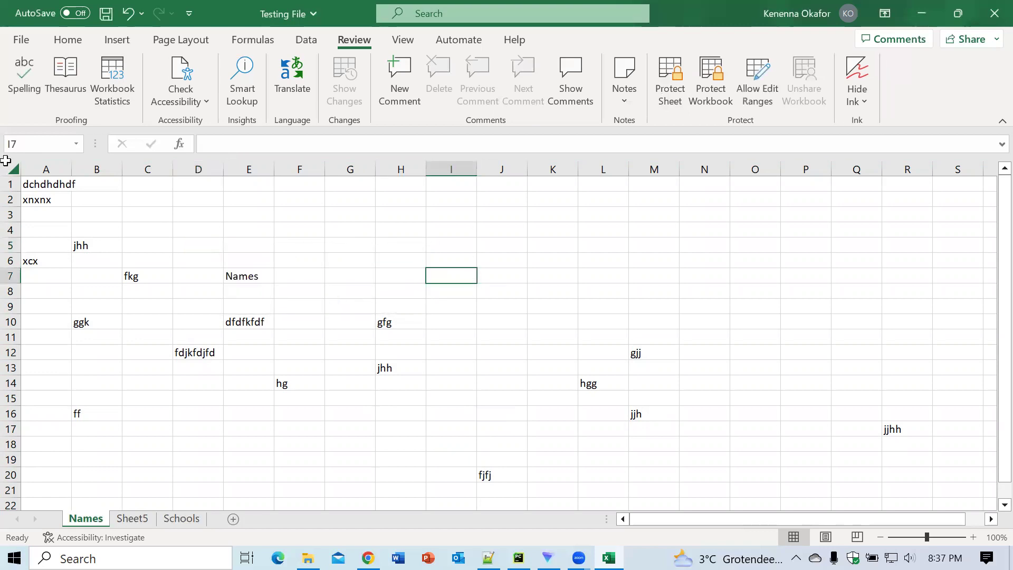
# Step: Reselect A1:J20 and reapply the unlocked setting through Format Cells
pyautogui.moveTo(45, 183); pyautogui.dragTo(113, 214)
pyautogui.moveTo(200, 240); pyautogui.dragTo(508, 476)
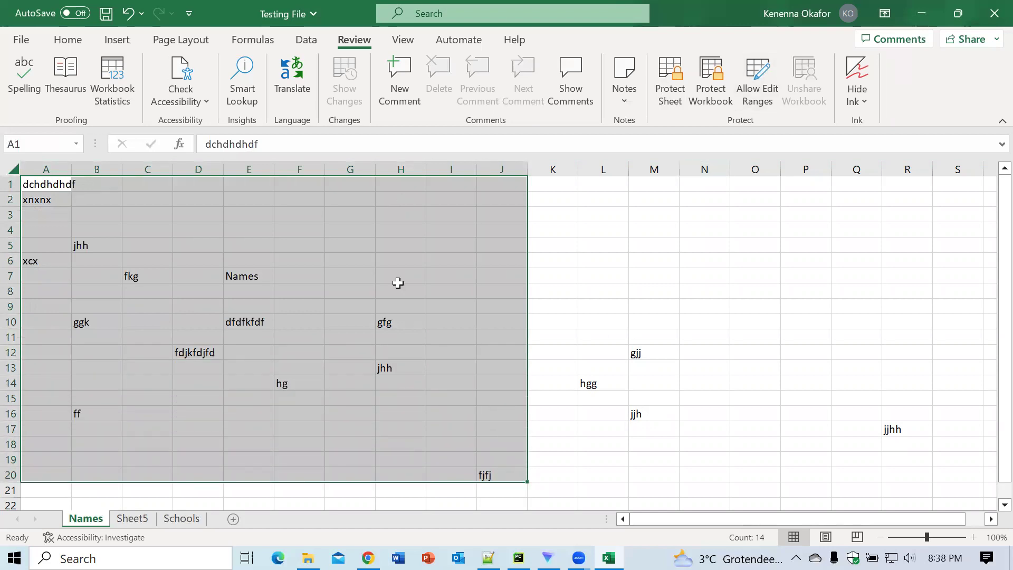
pyautogui.rightClick(400, 330)
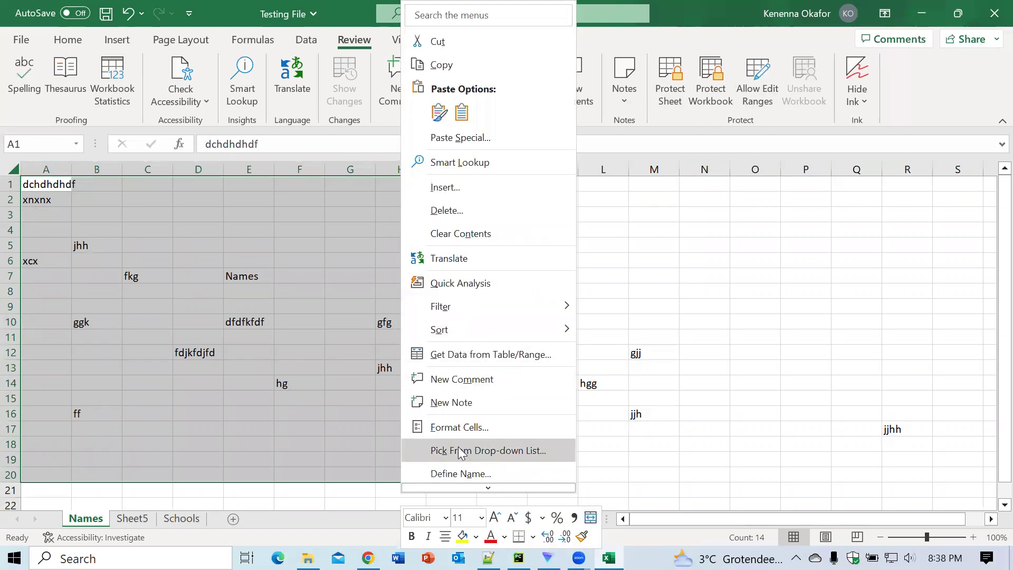
pyautogui.moveTo(484, 486)
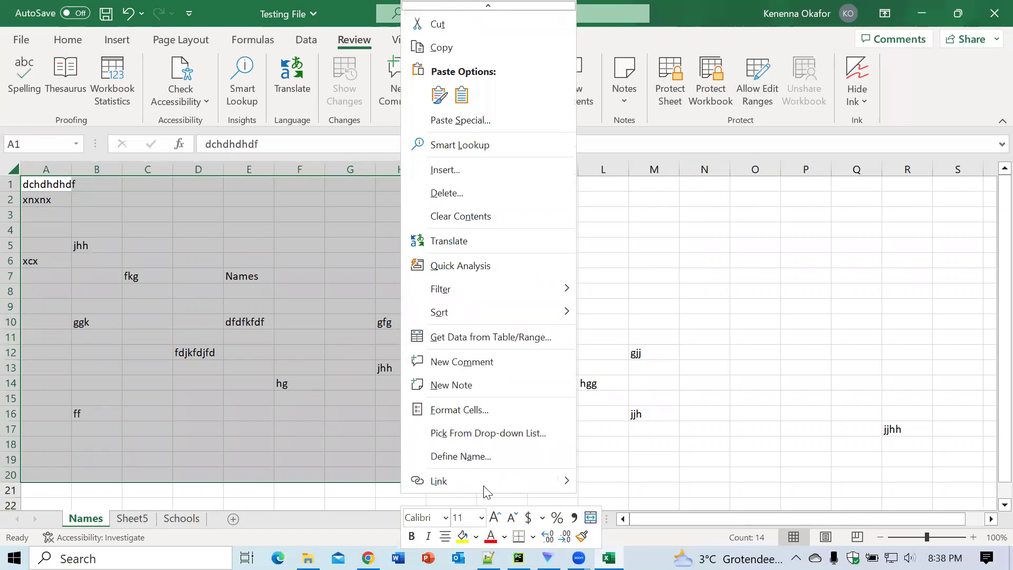
pyautogui.click(458, 411)
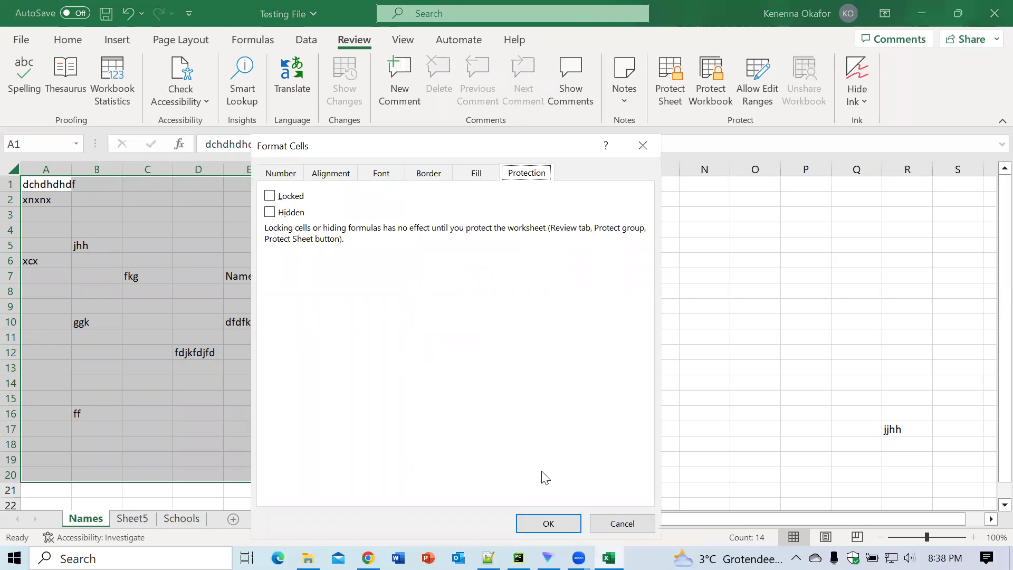
pyautogui.click(548, 524)
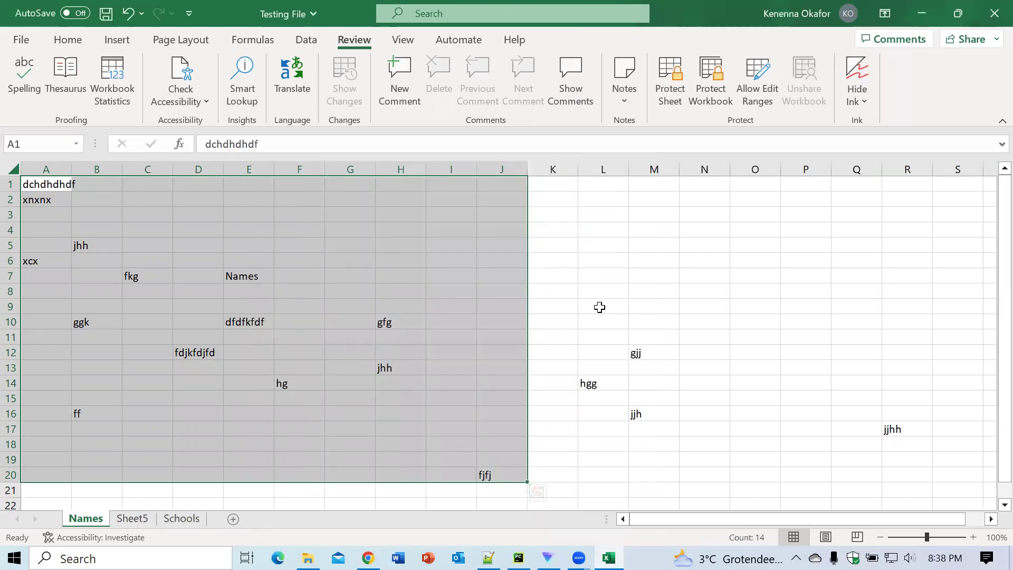
pyautogui.click(544, 257)
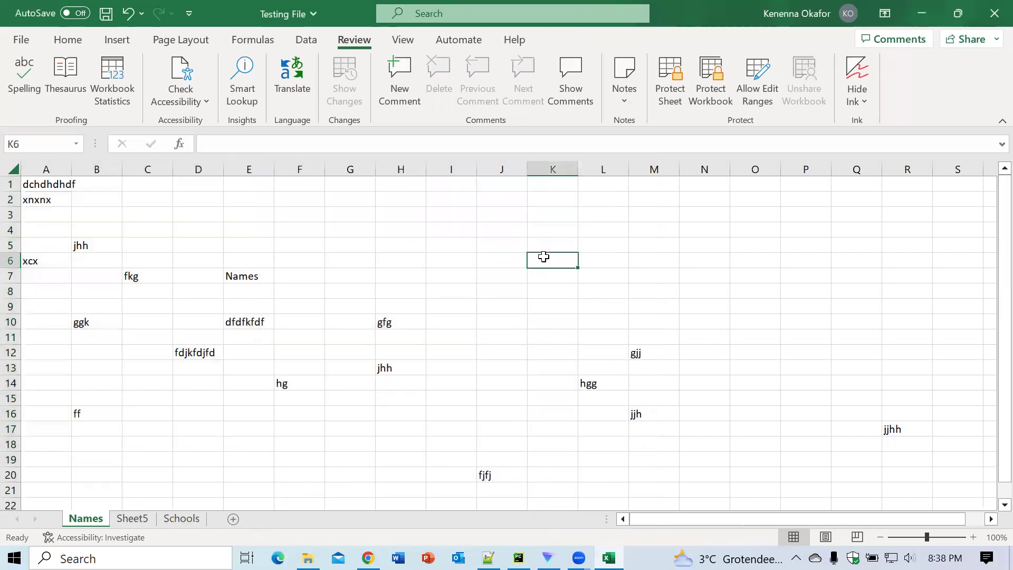
# Step: Enter a sheet protection password and allow selecting only unlocked cells
pyautogui.click(674, 100)
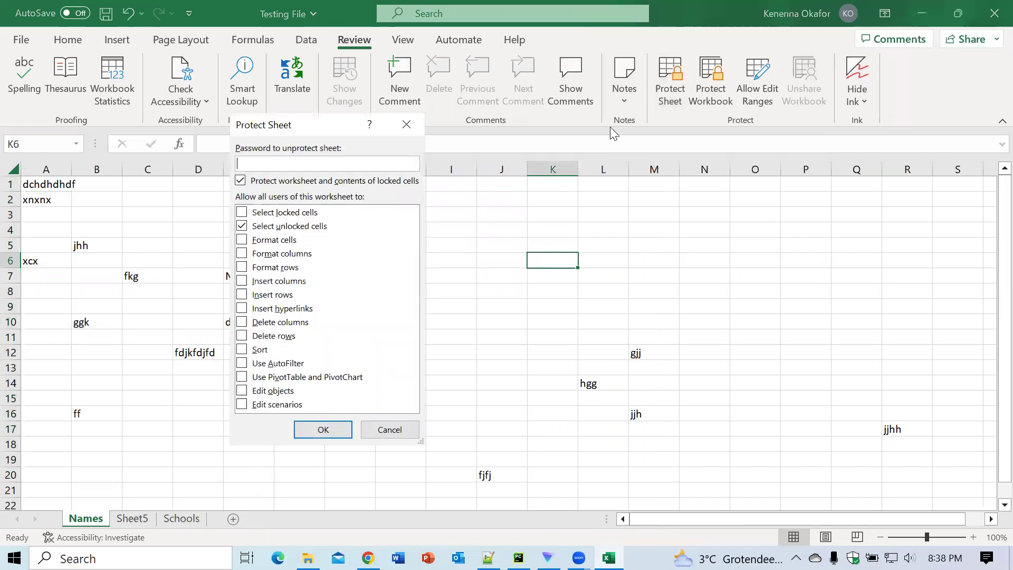
pyautogui.write('1')
pyautogui.click(242, 213)
pyautogui.click(242, 226)
pyautogui.click(242, 213)
pyautogui.hotkey('shift', 'Tab')
pyautogui.press('space')
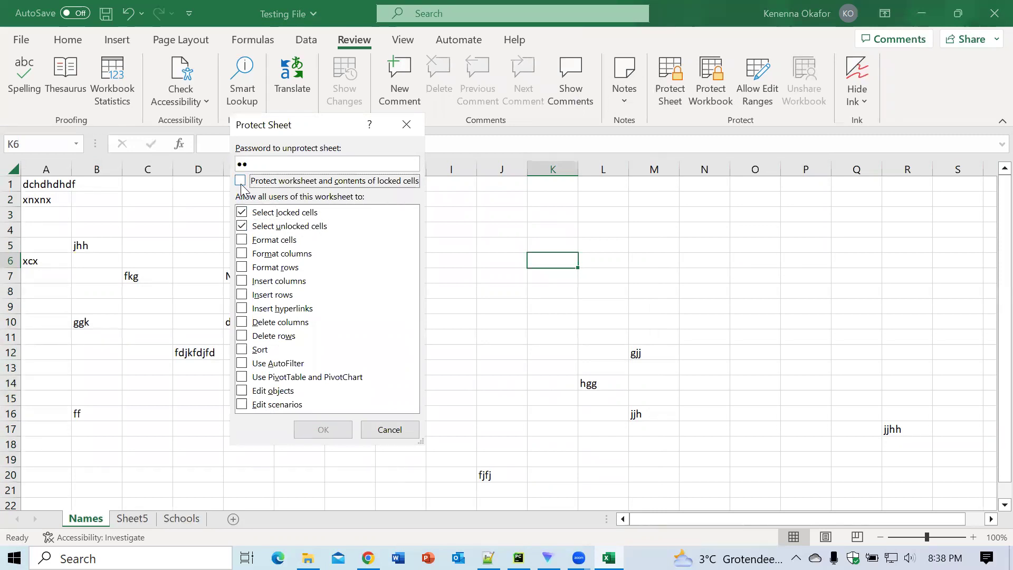
pyautogui.click(242, 213)
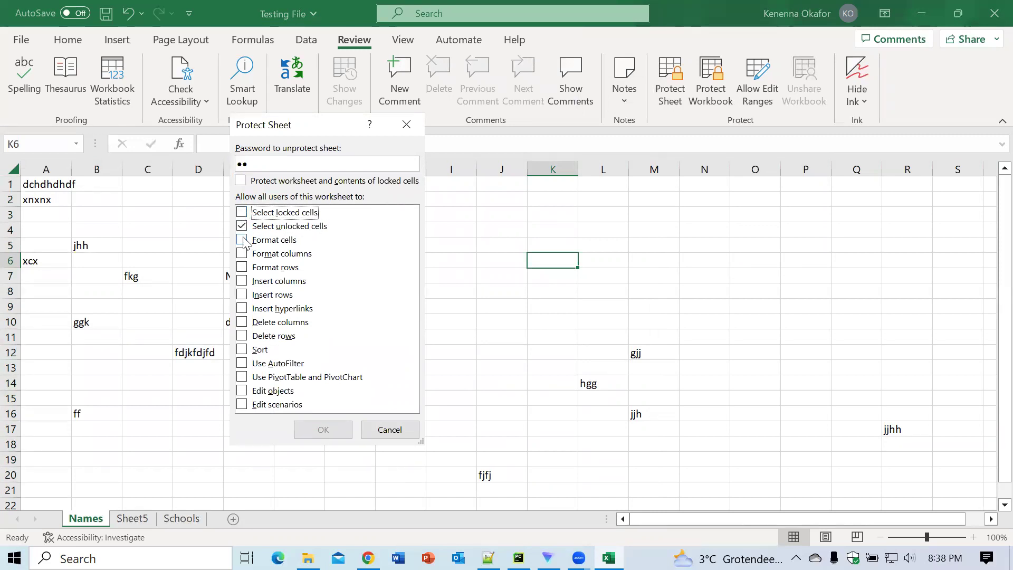
pyautogui.click(242, 212)
pyautogui.click(241, 227)
pyautogui.click(242, 227)
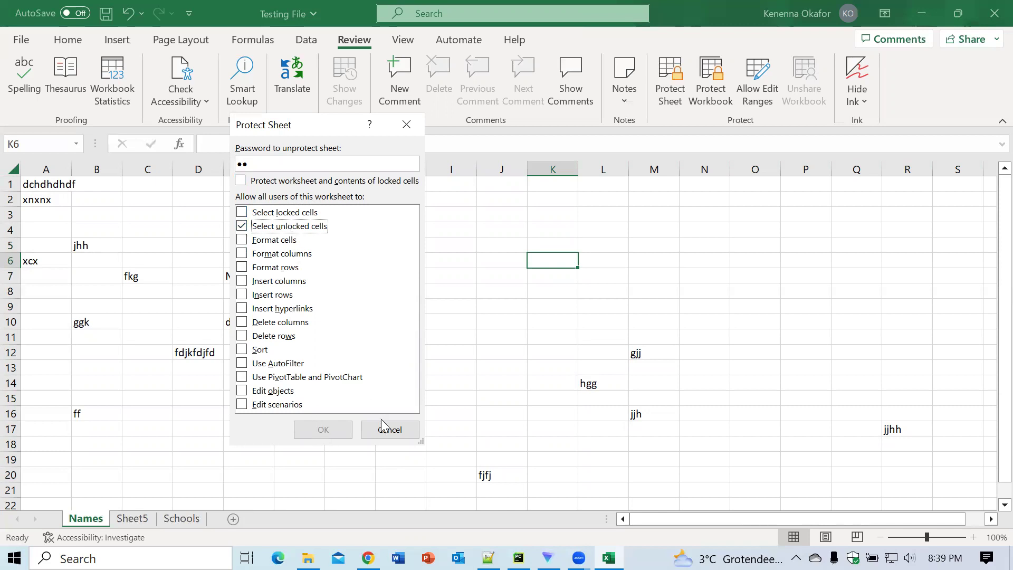
# Step: Keep locked cell contents protected, apply, and confirm the password
pyautogui.click(240, 180)
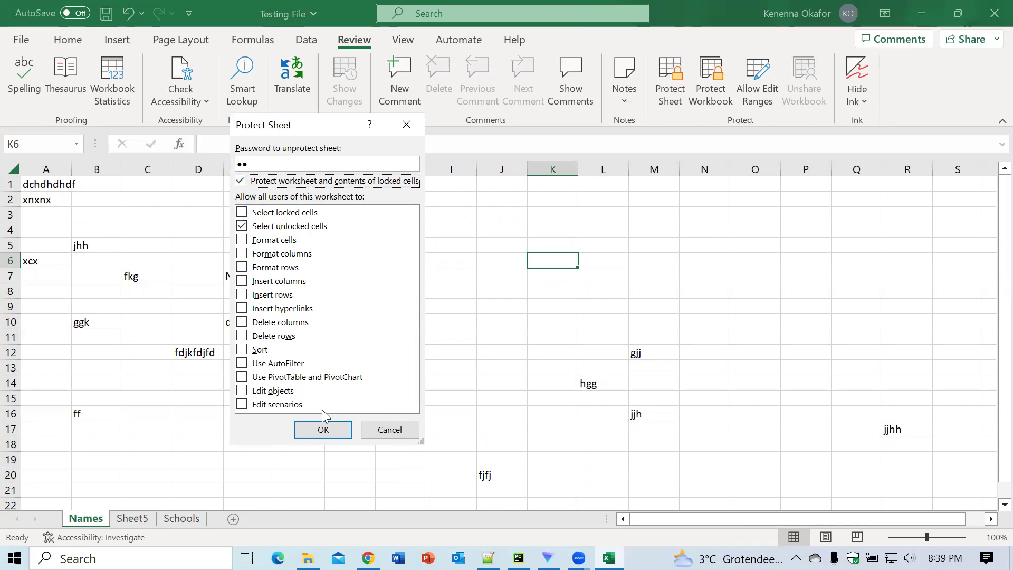
pyautogui.click(324, 431)
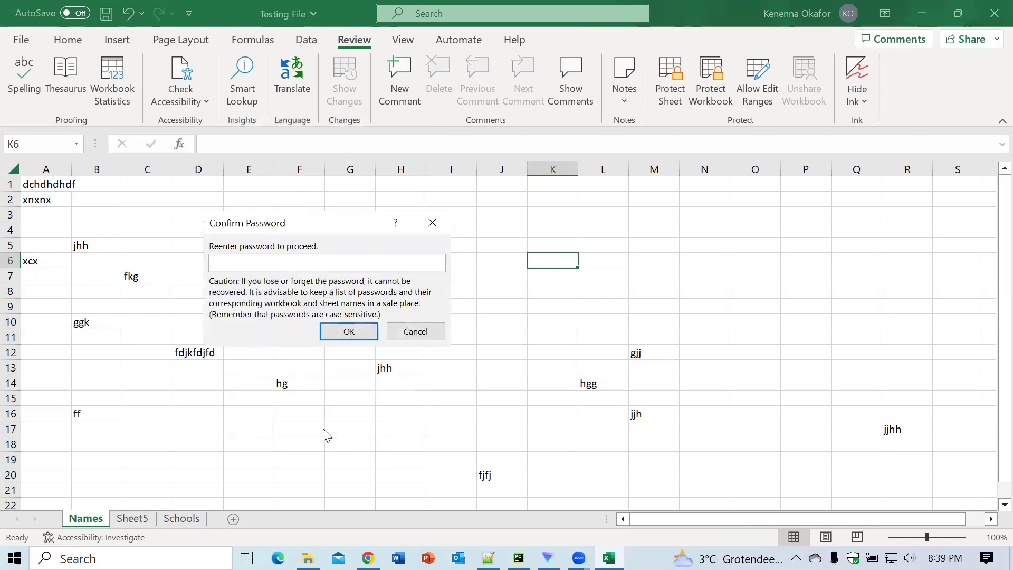
pyautogui.write('1')
pyautogui.click(355, 329)
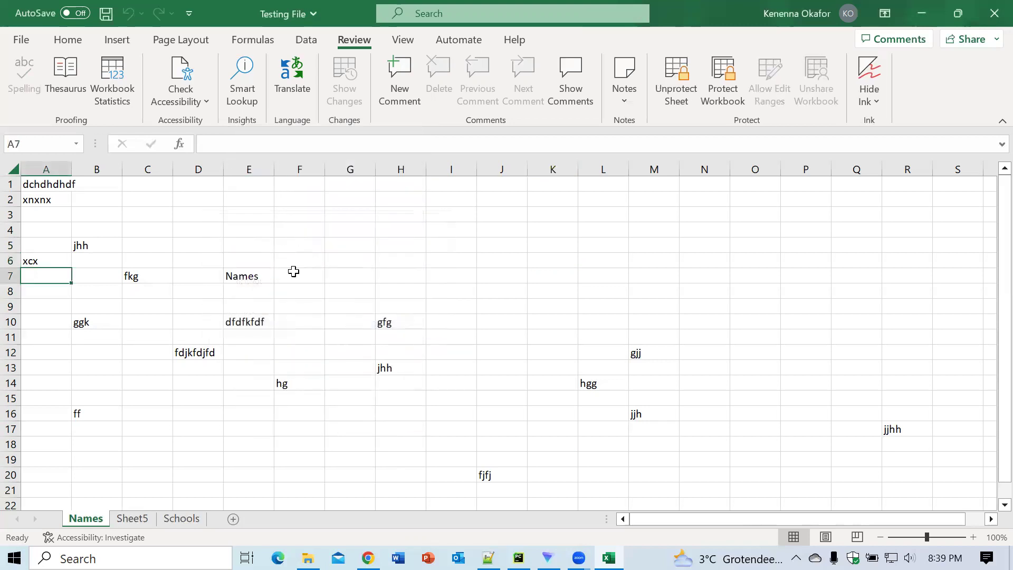
# Step: Enter hhh in D5, gff in C3, vgvg in E3 and ff in C5
pyautogui.click(211, 248)
pyautogui.write('hhh')
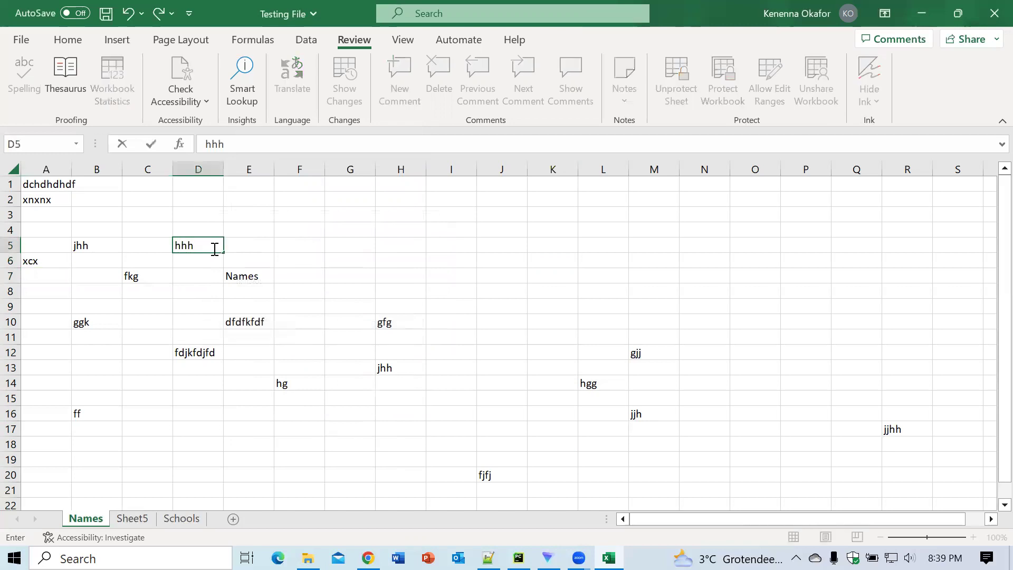
pyautogui.click(123, 211)
pyautogui.write('gff')
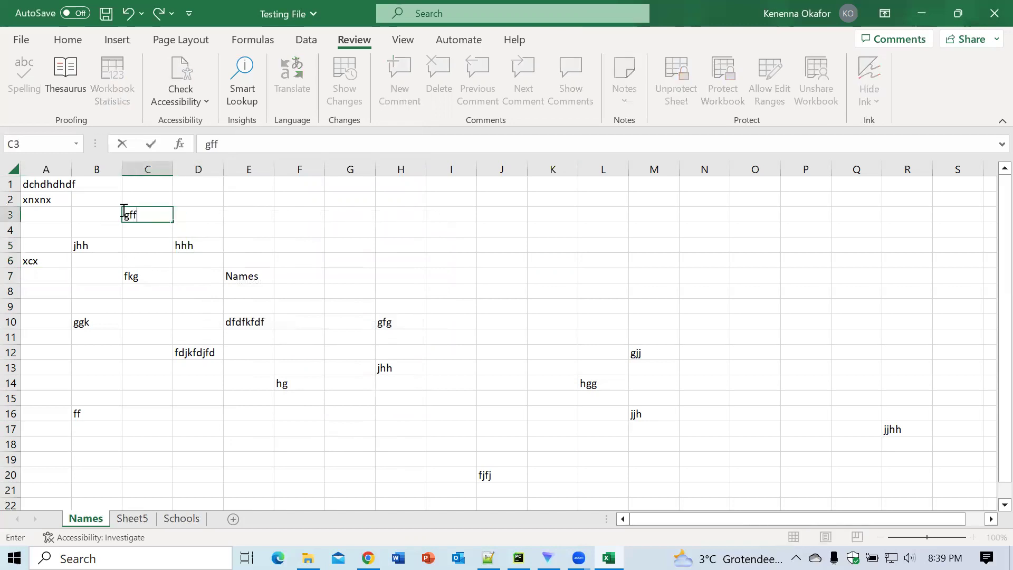
pyautogui.click(249, 217)
pyautogui.write('vgvg')
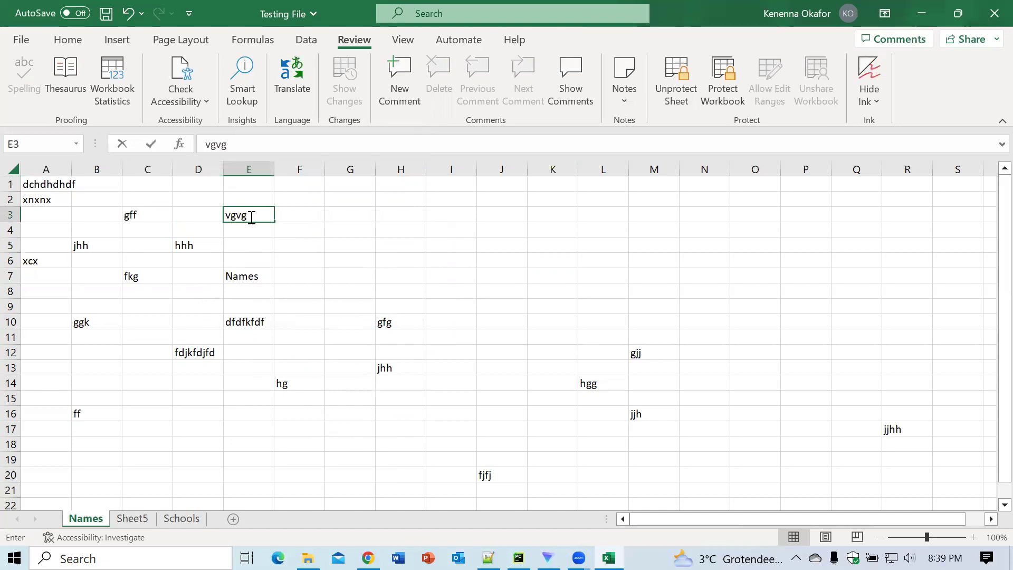
pyautogui.click(146, 248)
pyautogui.write('ff')
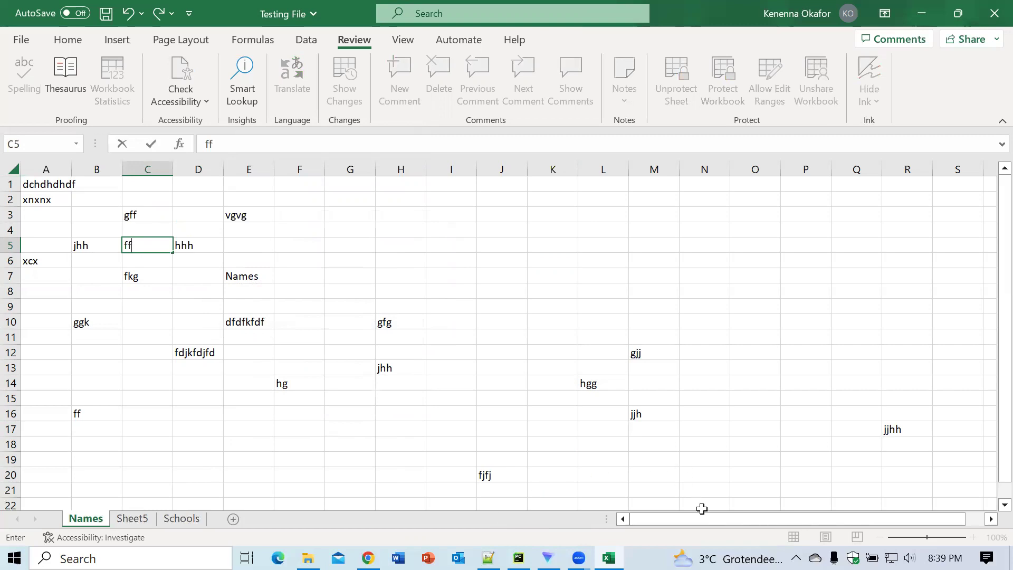
# Step: Rework the C5 entry to end as bb and enter jjhh in I17
pyautogui.click(697, 492)
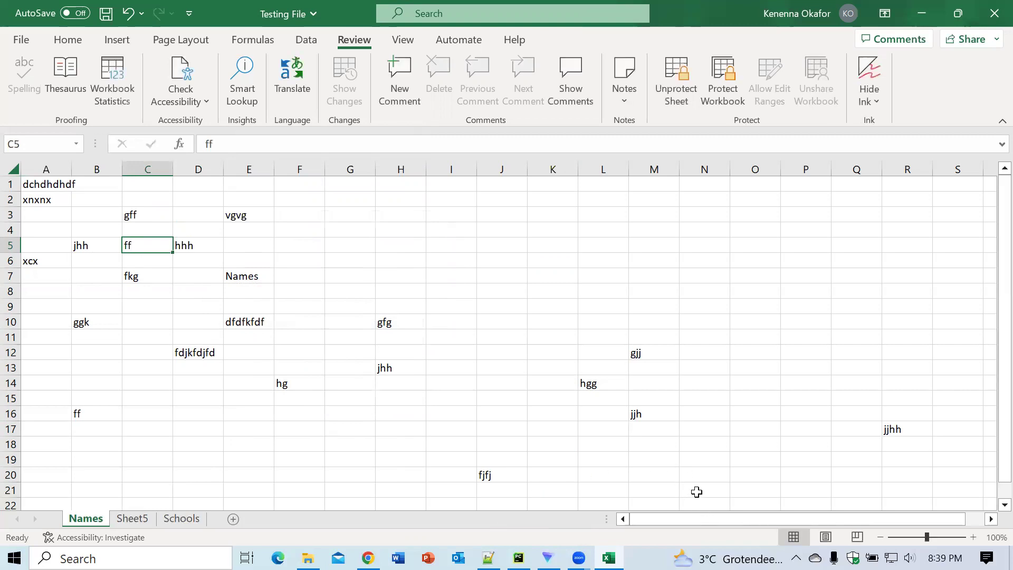
pyautogui.write('jjjbbg')
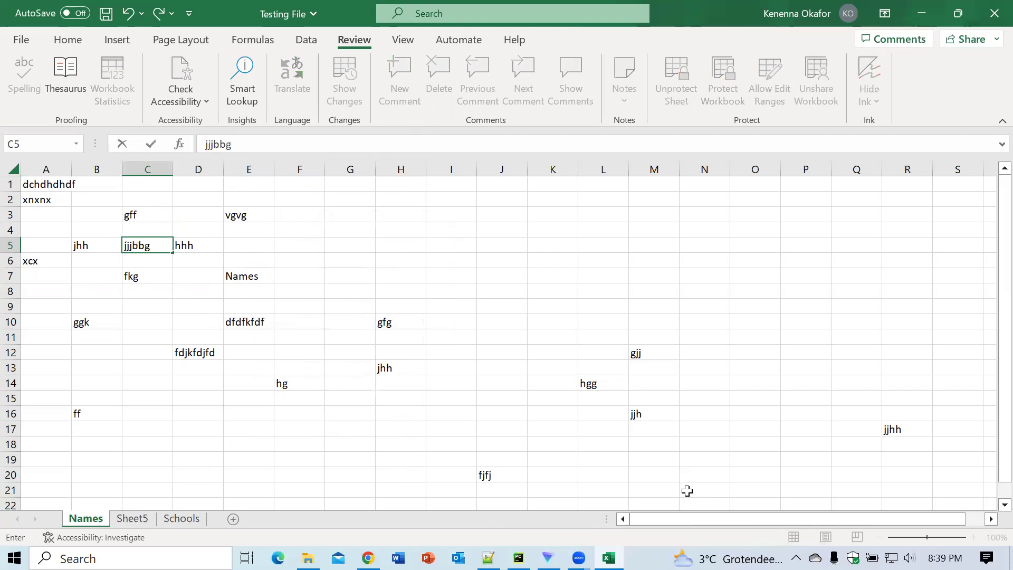
pyautogui.press('BackSpace')
pyautogui.press('BackSpace')
pyautogui.press('BackSpace')
pyautogui.press('BackSpace')
pyautogui.press('BackSpace')
pyautogui.press('BackSpace')
pyautogui.write('hhbh')
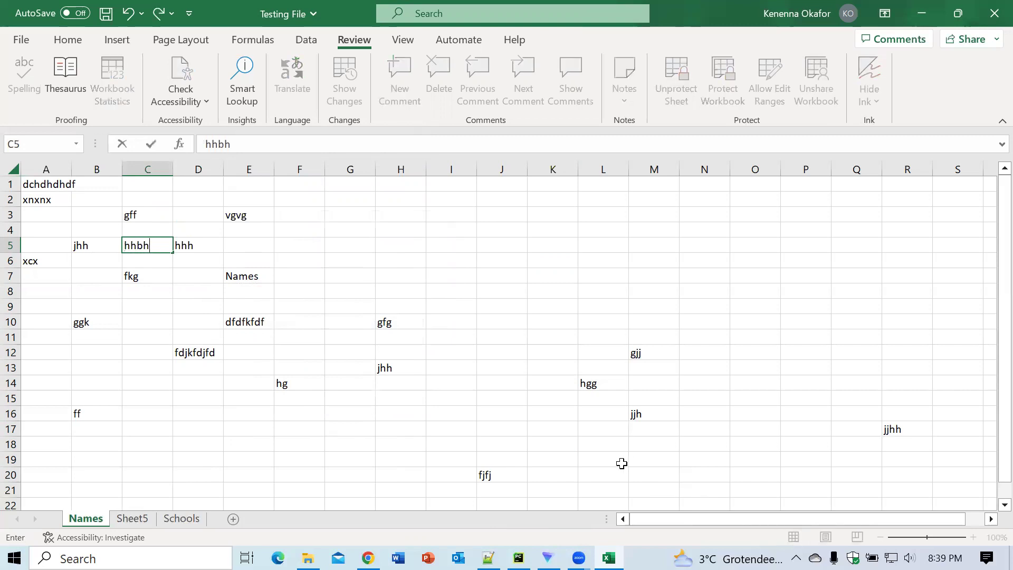
pyautogui.hotkey('ctrl', 'Return')
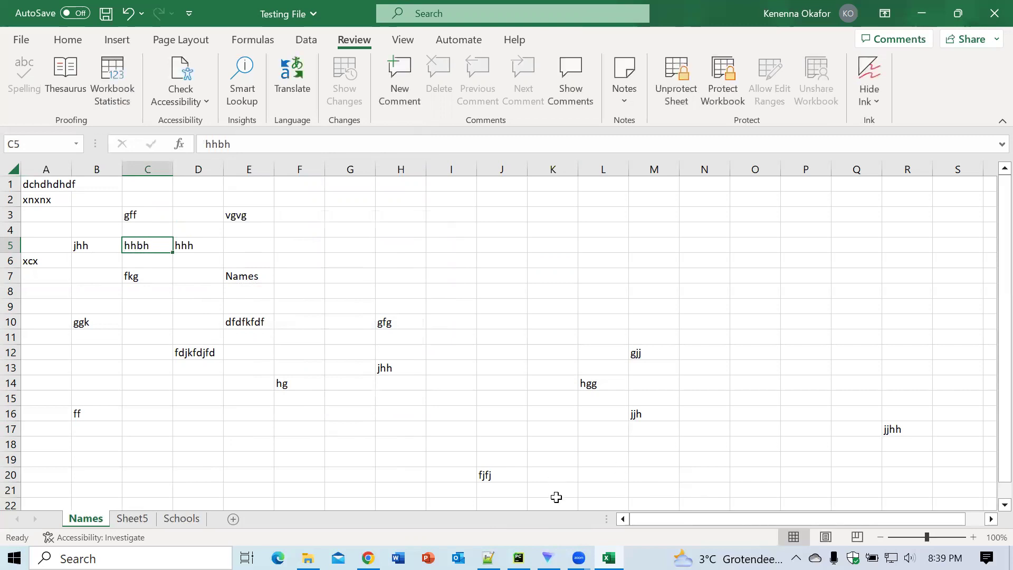
pyautogui.write('bb')
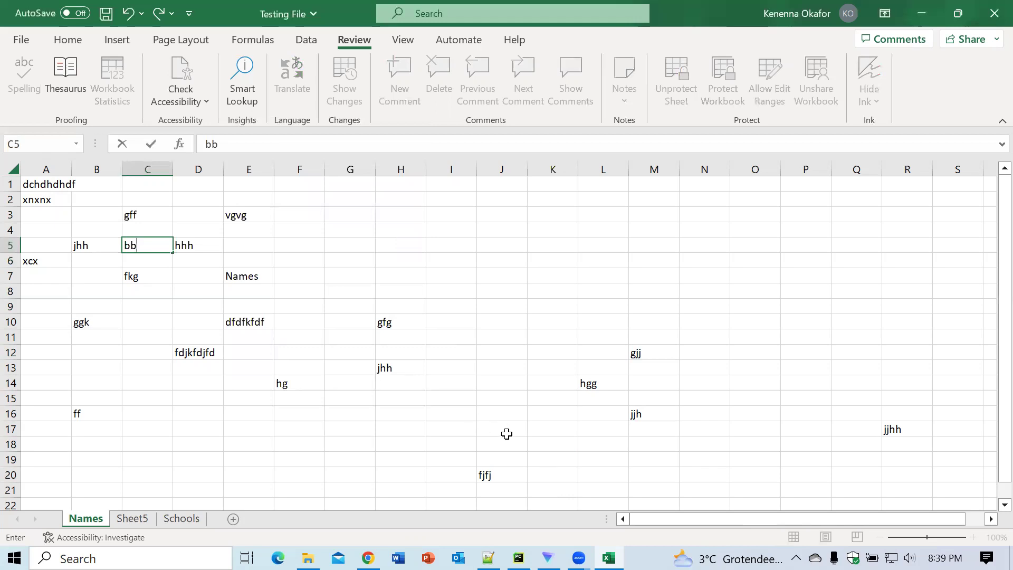
pyautogui.click(467, 427)
pyautogui.write('jjhh')
pyautogui.click(467, 324)
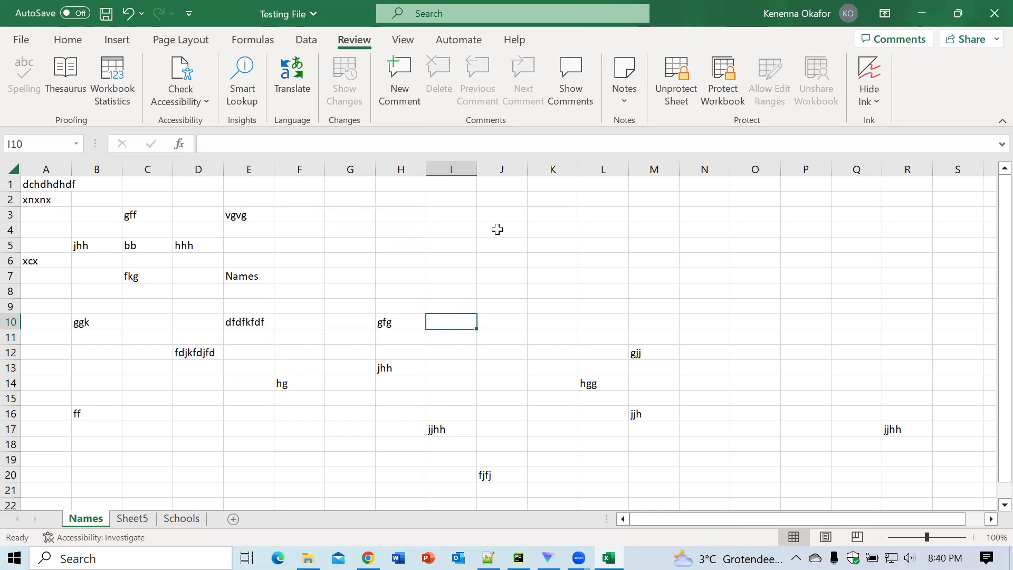
# Step: Unprotect the Names sheet, entering its password
pyautogui.click(674, 97)
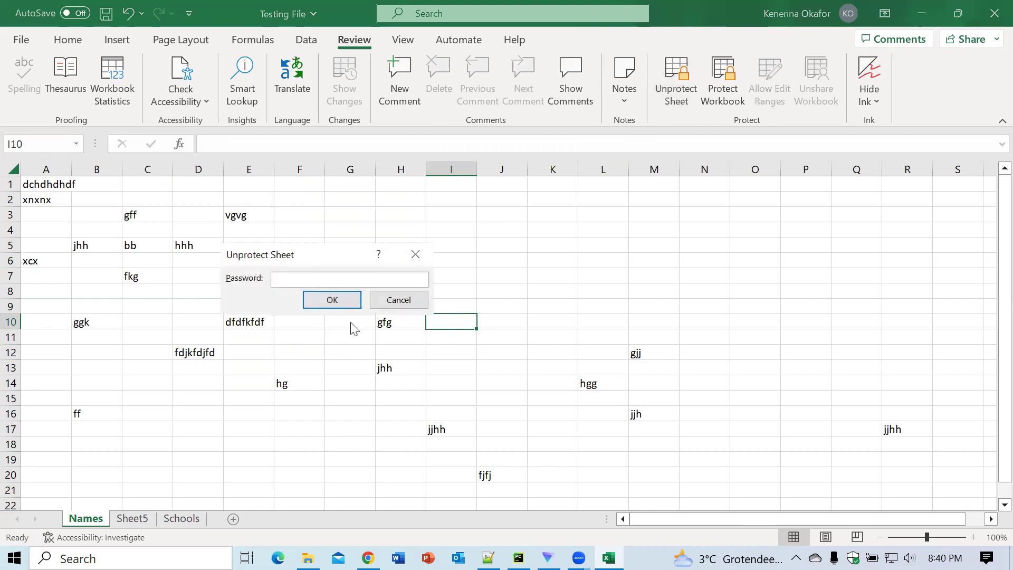
pyautogui.write('12')
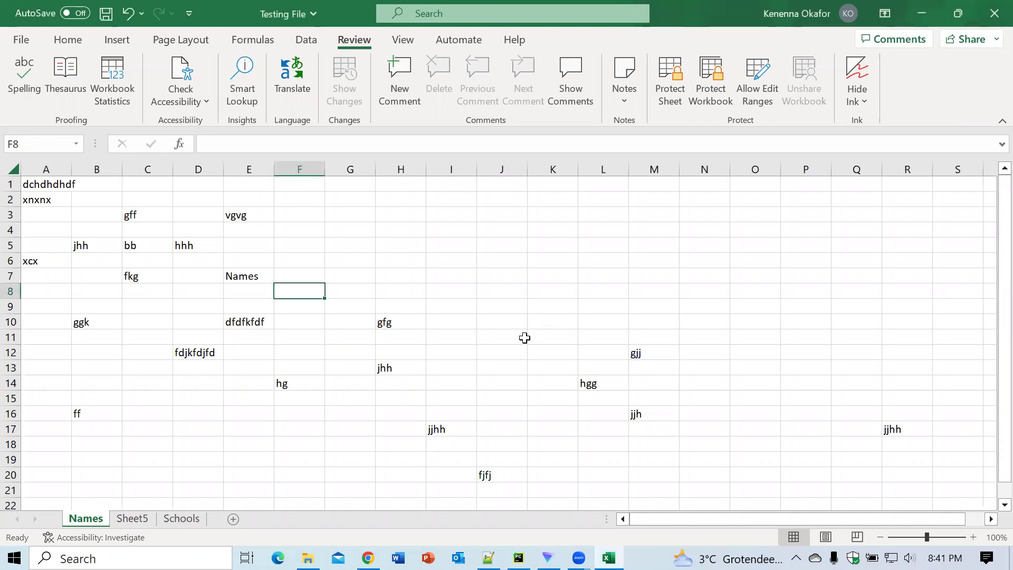
# Step: Cancel the Protect Sheet dialog and enter jjhh in J15
pyautogui.click(674, 98)
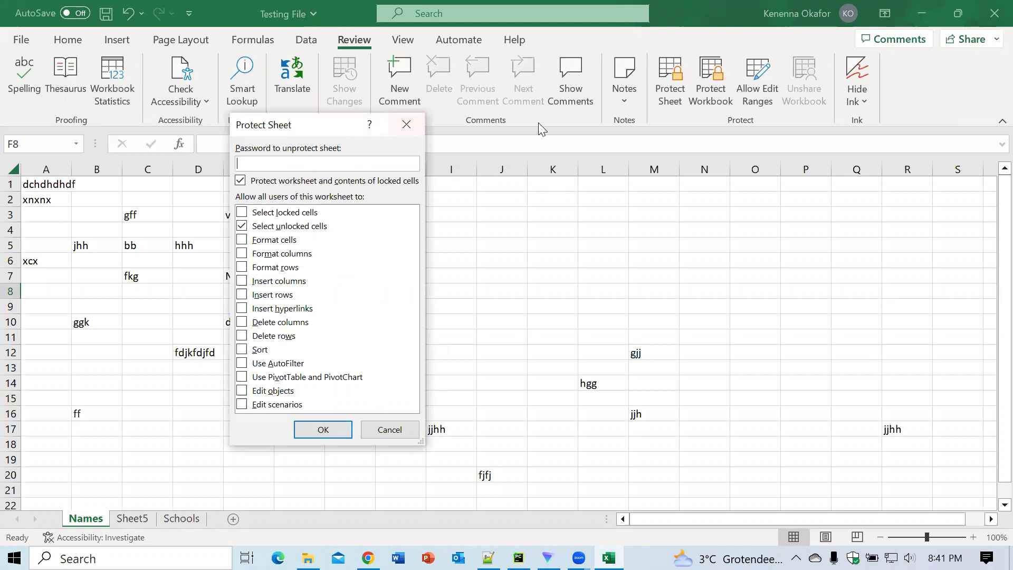
pyautogui.click(406, 127)
pyautogui.click(516, 402)
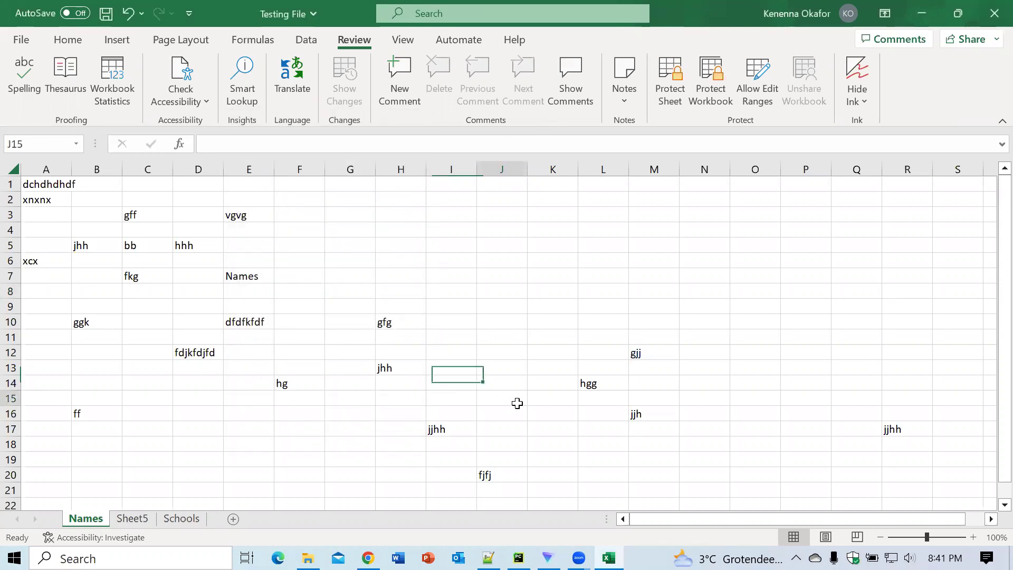
pyautogui.write('jjhh')
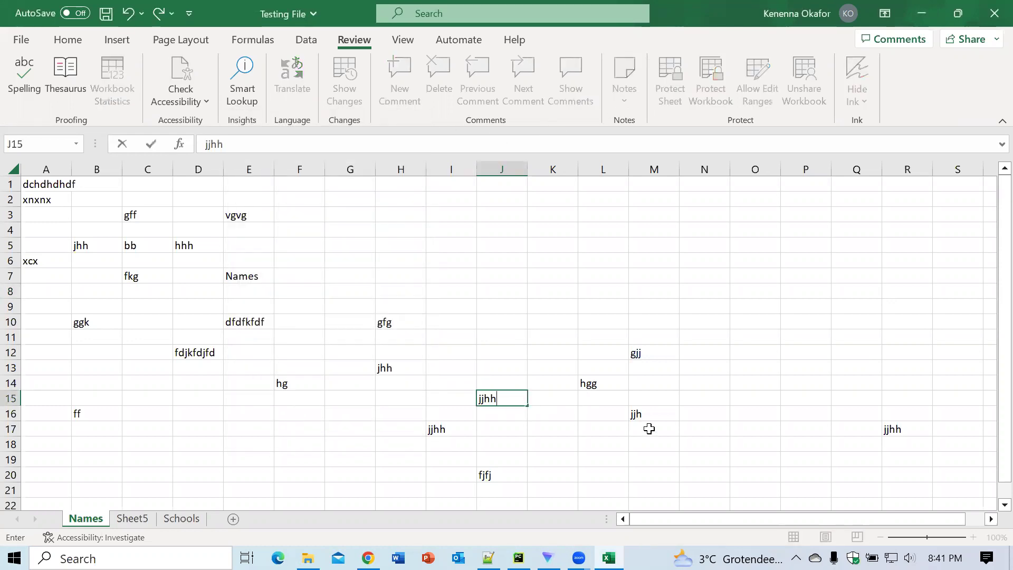
pyautogui.click(666, 455)
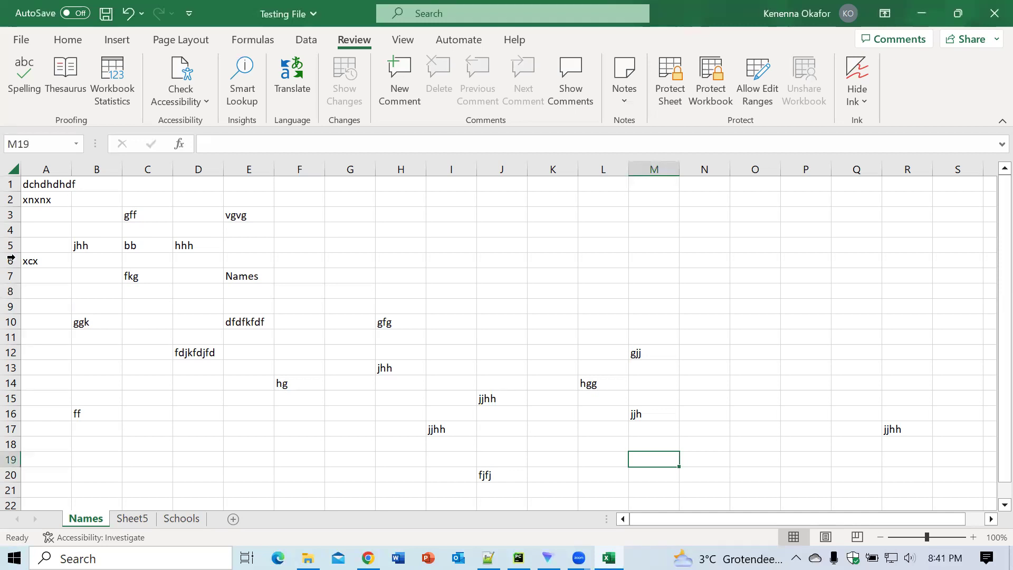
# Step: Select the block A1:J20, covering columns A to J and rows 1 to 20, on the Names sheet
pyautogui.moveTo(32, 183); pyautogui.dragTo(249, 261)
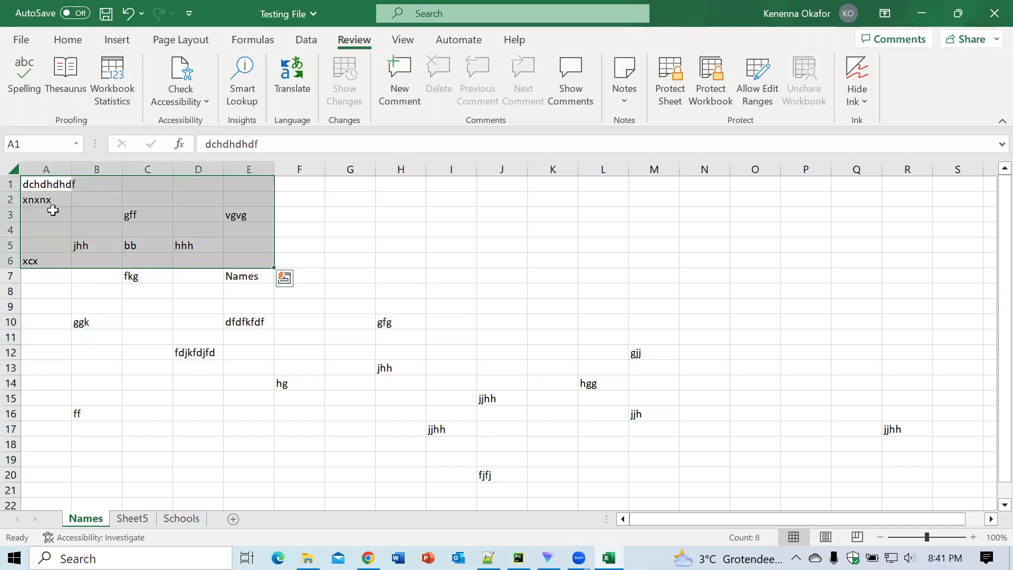
pyautogui.click(50, 184)
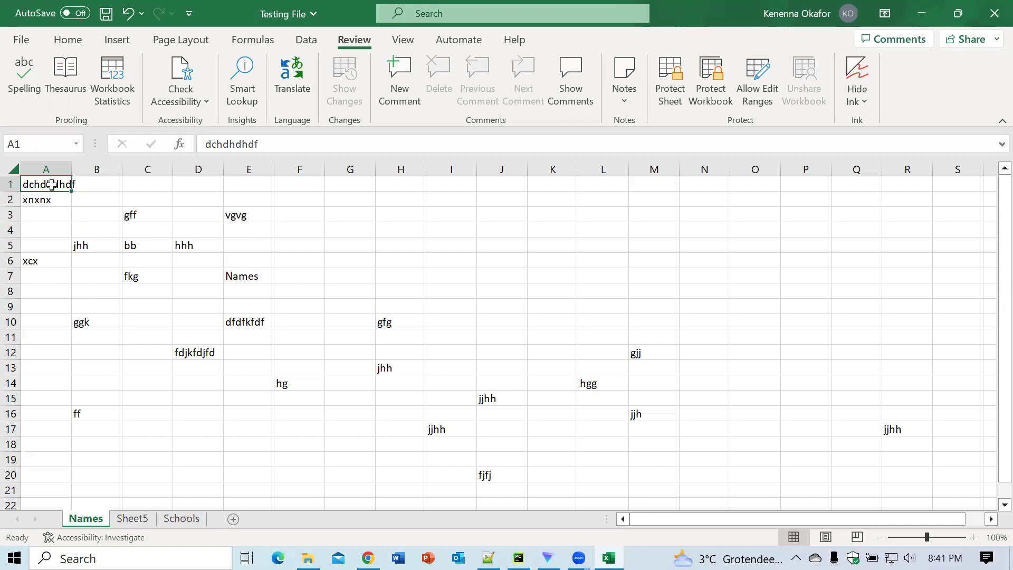
pyautogui.moveTo(59, 185); pyautogui.dragTo(510, 475)
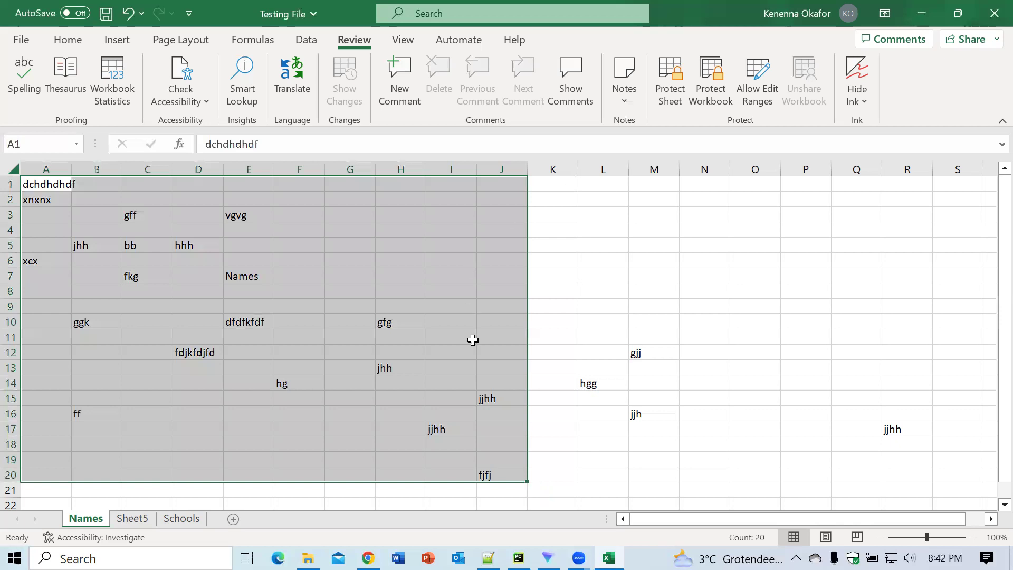
# Step: Clear the Locked option for A1:J20 in Format Cells, then deselect the range
pyautogui.rightClick(464, 436)
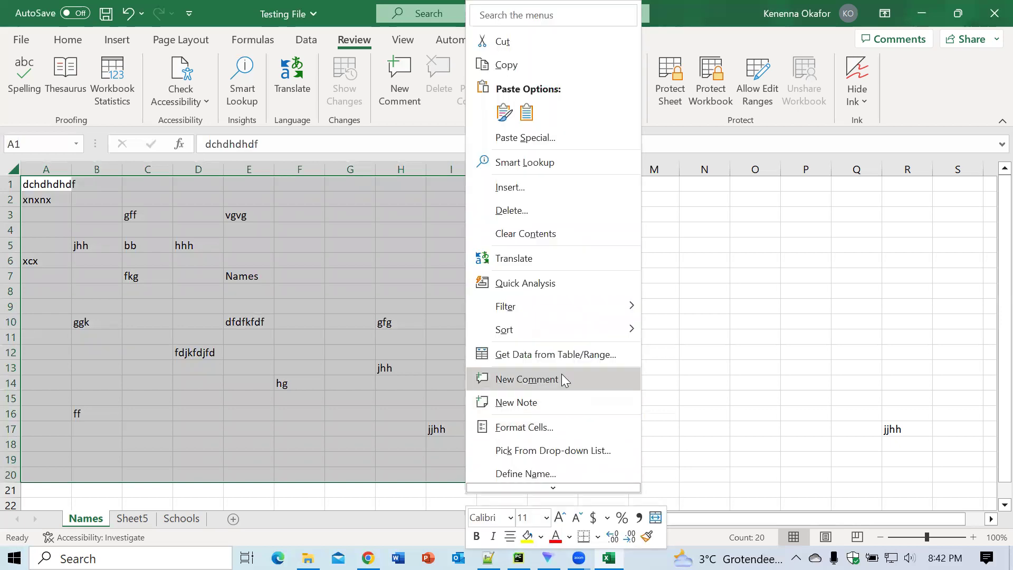
pyautogui.click(531, 430)
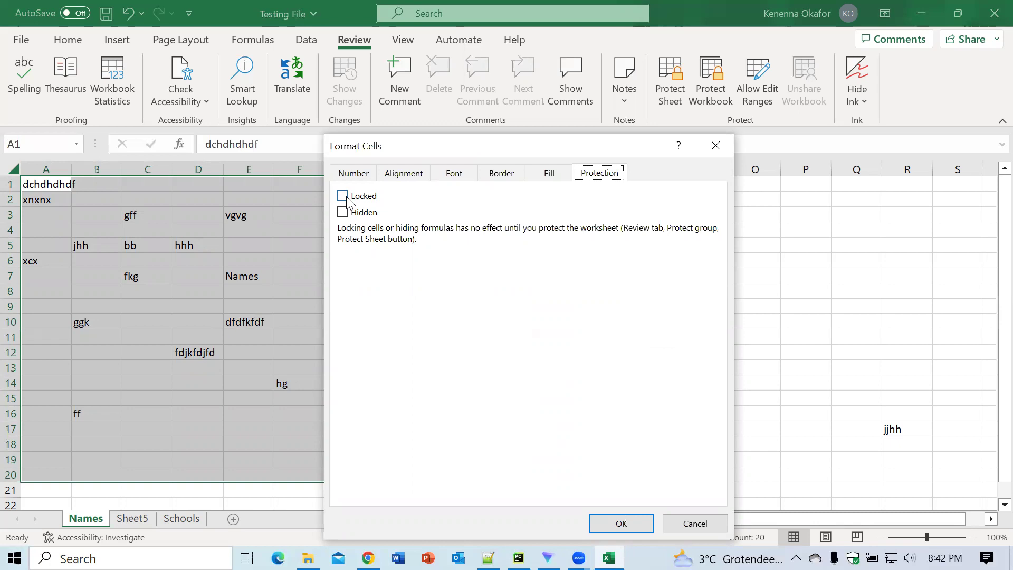
pyautogui.click(612, 525)
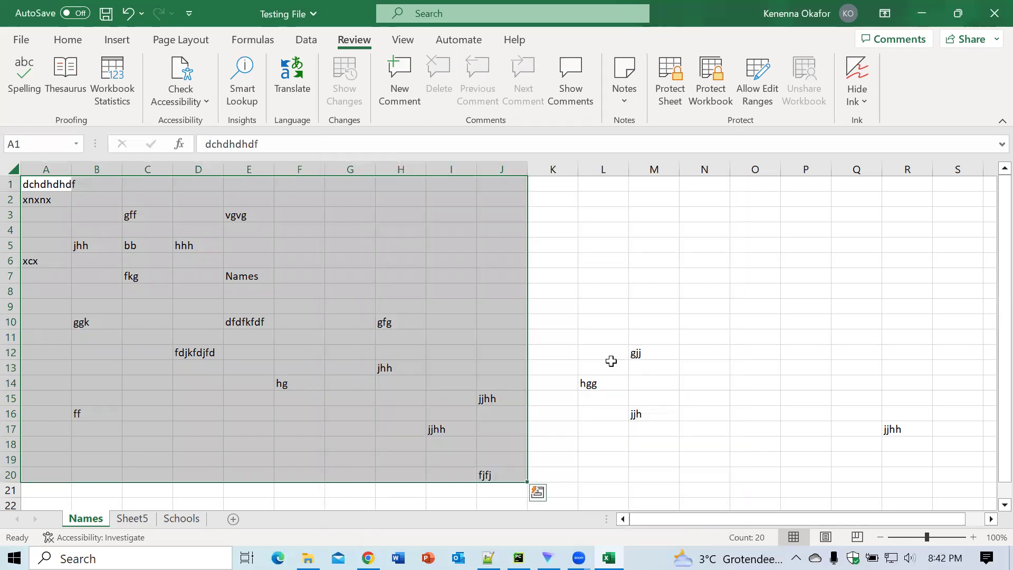
pyautogui.click(584, 318)
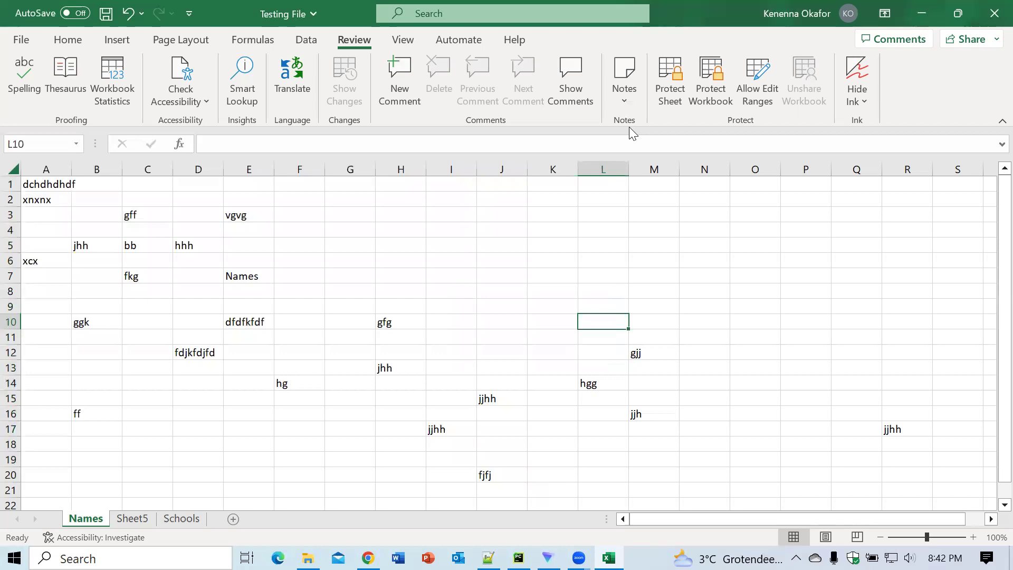
# Step: Start Protect Sheet, enter the sheet password, and clear both locked and unlocked cell-selection permissions
pyautogui.click(670, 99)
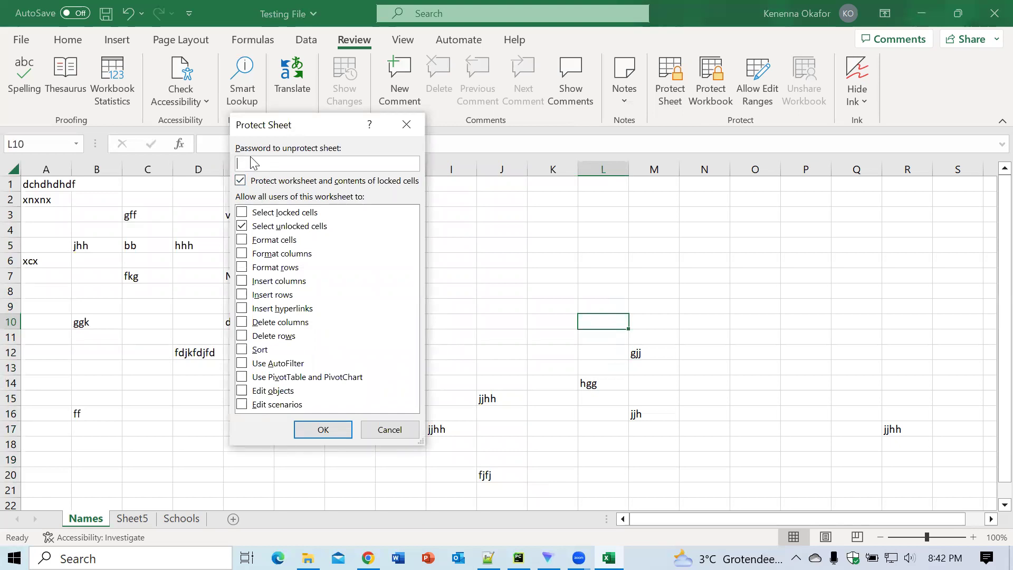
pyautogui.write('12')
pyautogui.click(242, 213)
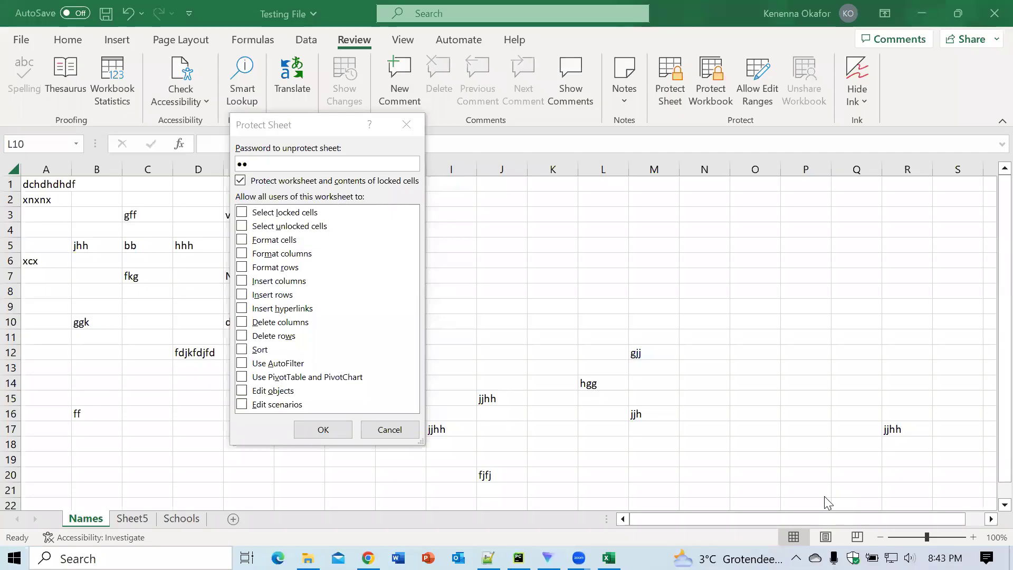
pyautogui.click(242, 212)
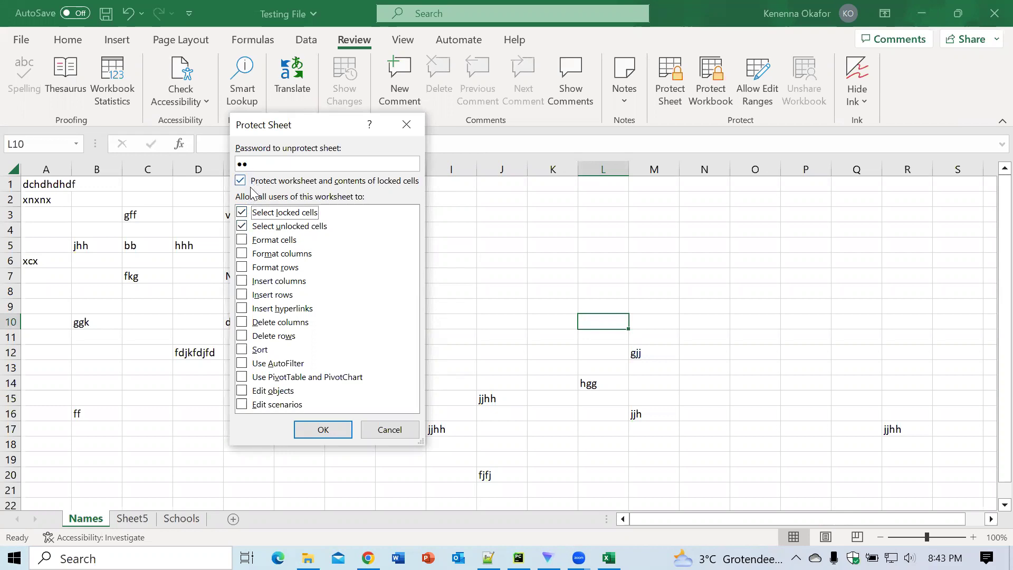
pyautogui.click(242, 227)
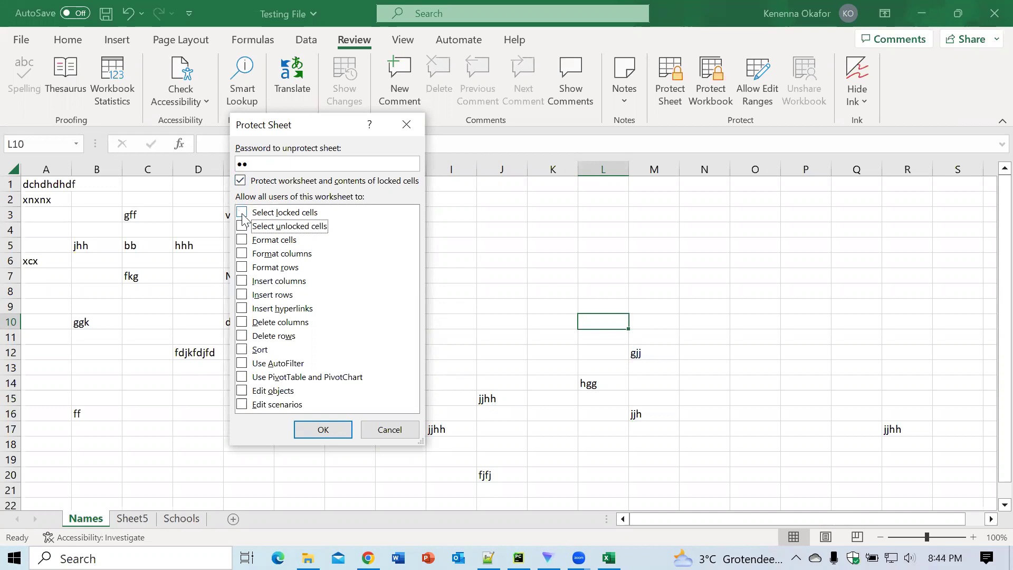
# Step: Keep locked-cell contents protected and allow selecting unlocked cells only
pyautogui.click(240, 181)
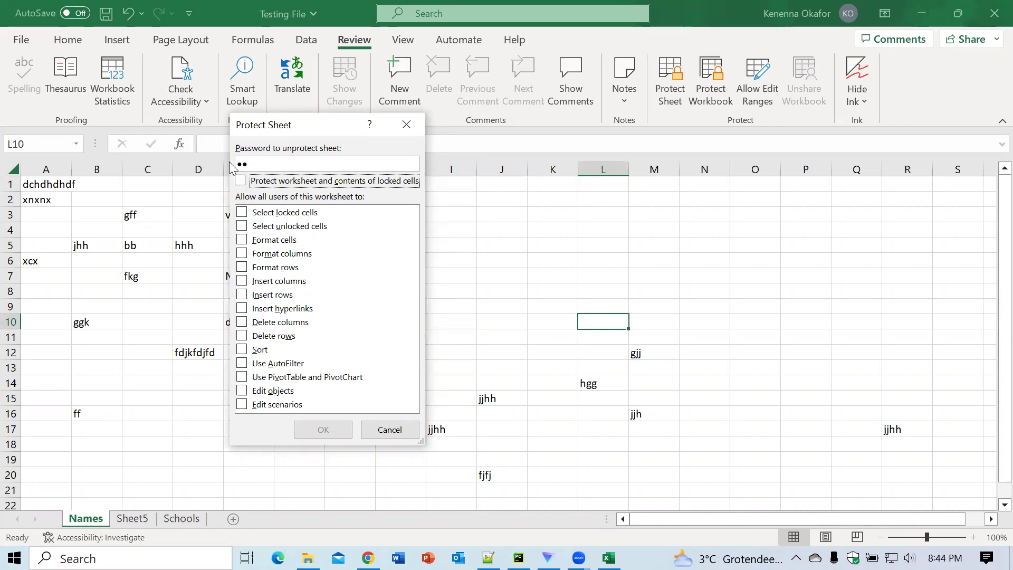
pyautogui.click(242, 229)
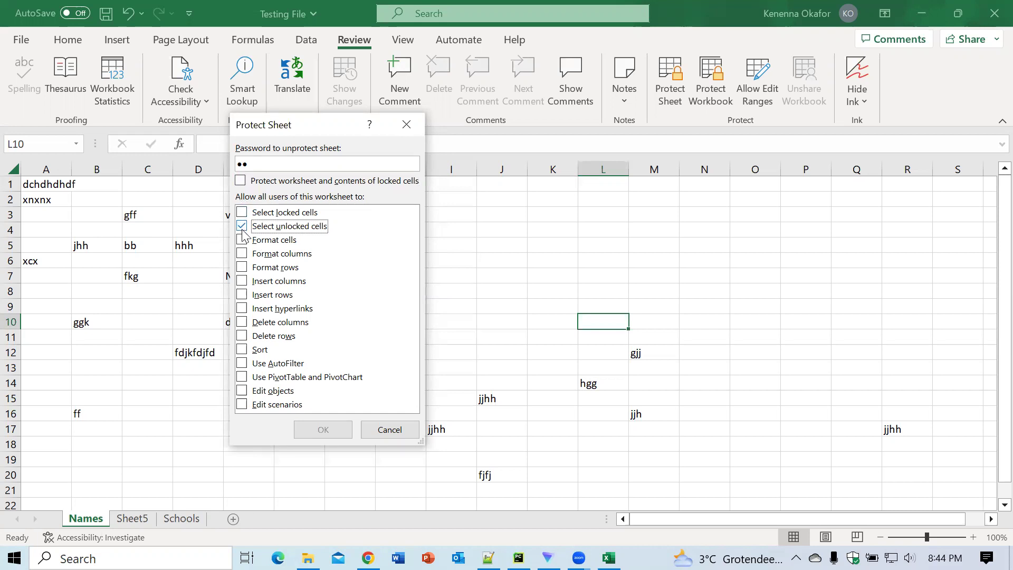
pyautogui.click(241, 181)
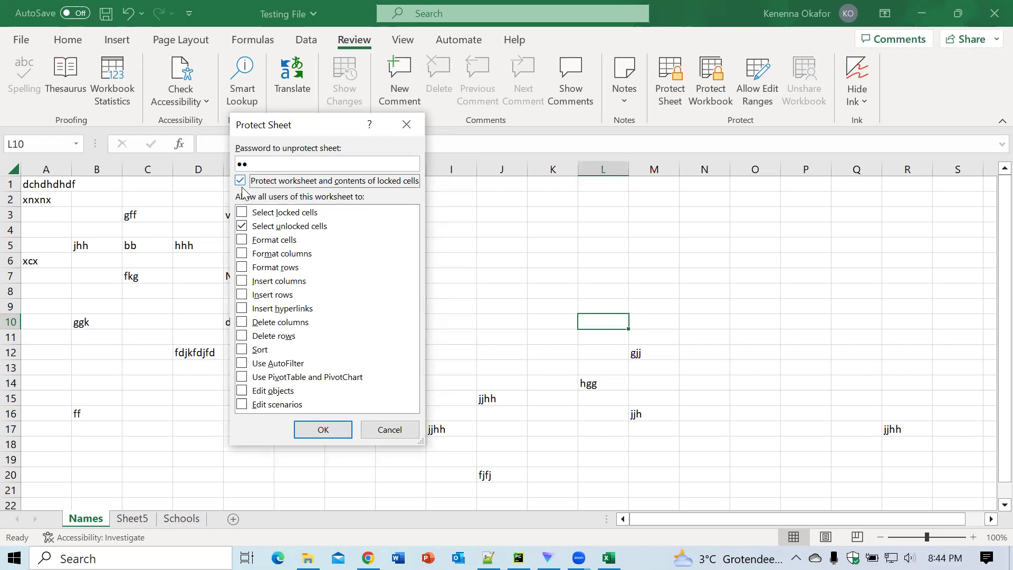
pyautogui.click(242, 226)
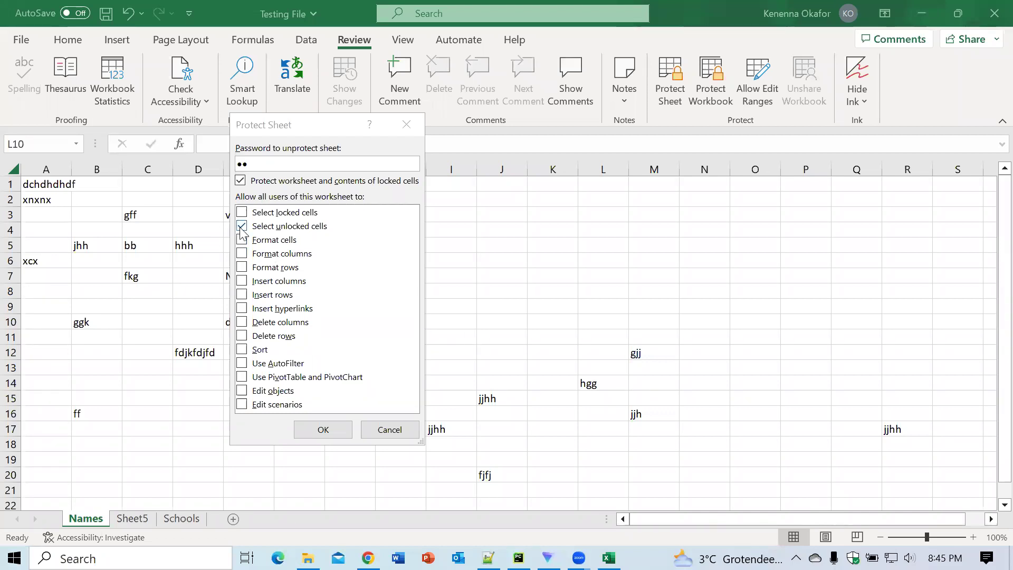
# Step: Apply the protection and re-enter the sheet password to confirm it
pyautogui.click(323, 428)
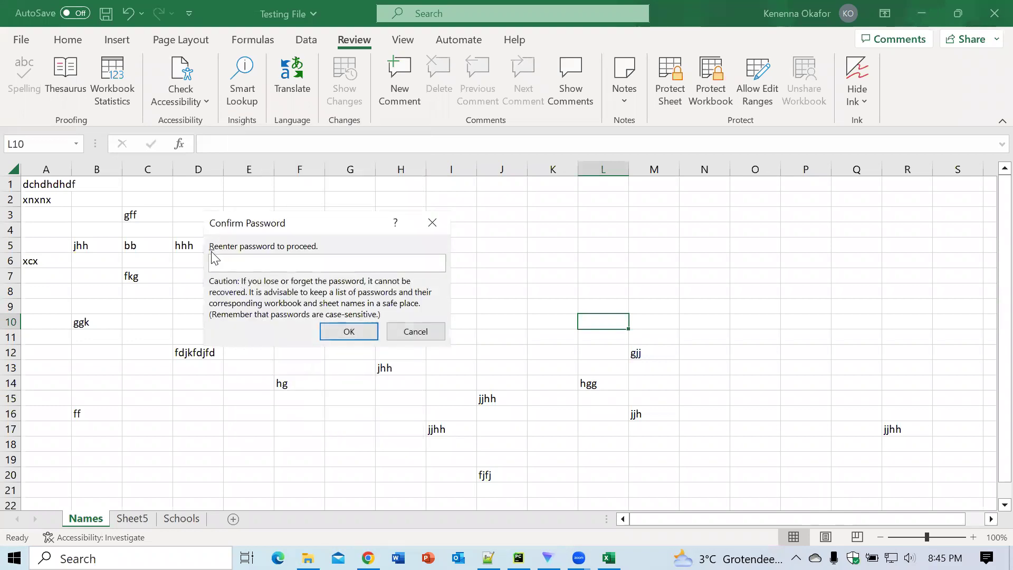
pyautogui.write('12')
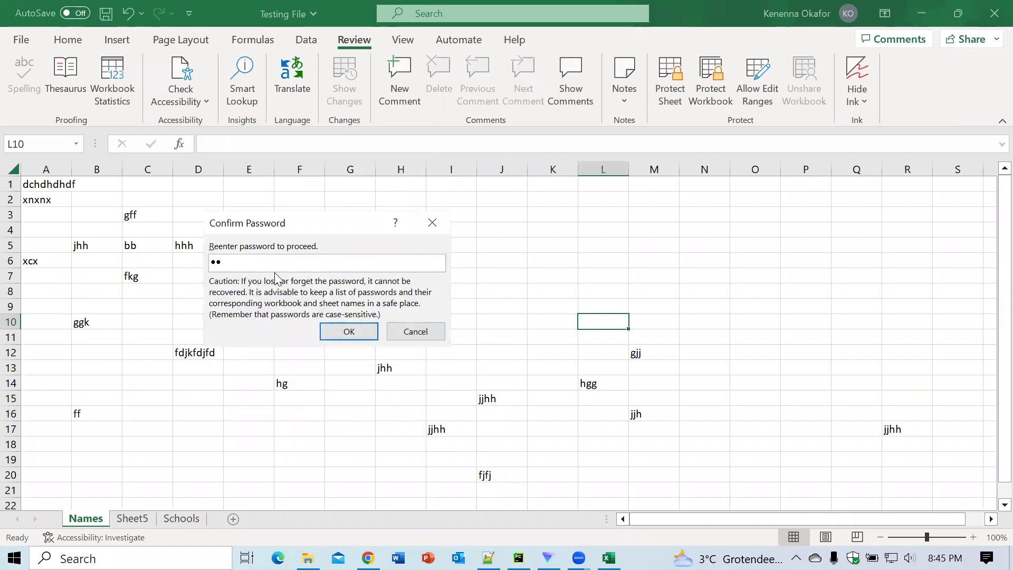
pyautogui.click(340, 333)
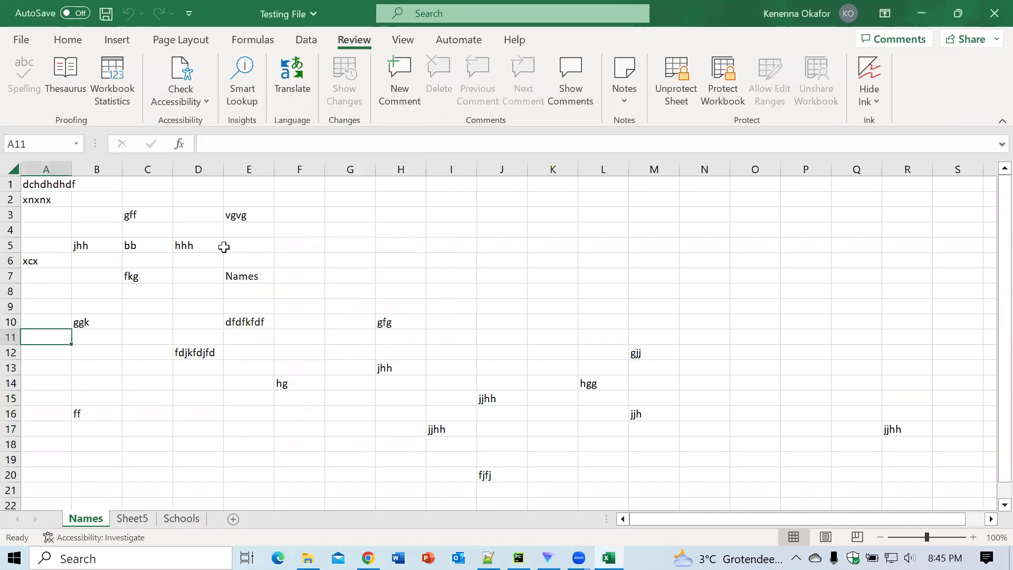
# Step: Test editing by entering xhdxhx in E5 and jcj in D8, then retyping D8 as ddjhdjh
pyautogui.click(258, 250)
pyautogui.write('xhdxhx')
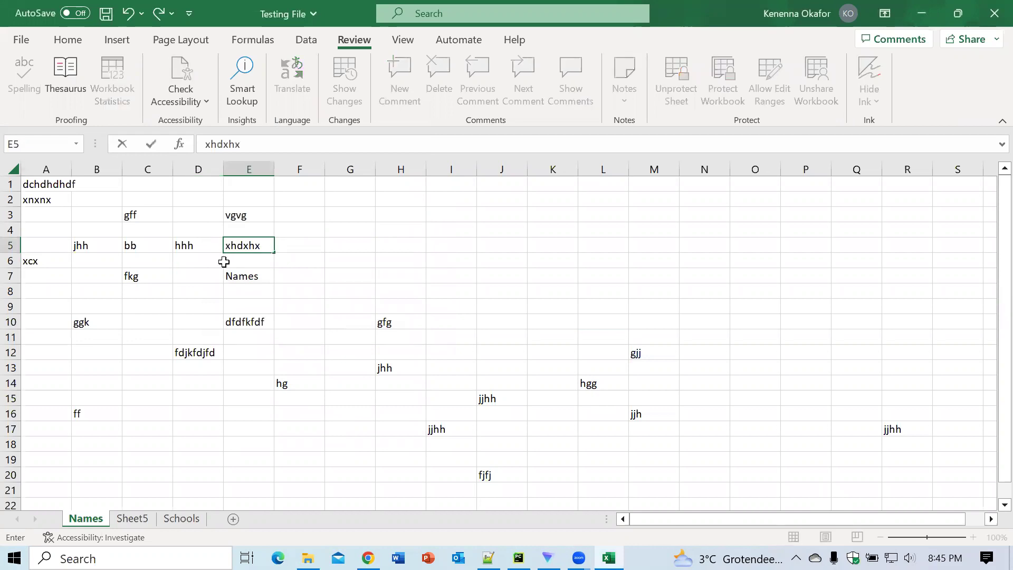
pyautogui.click(198, 293)
pyautogui.write('jcj')
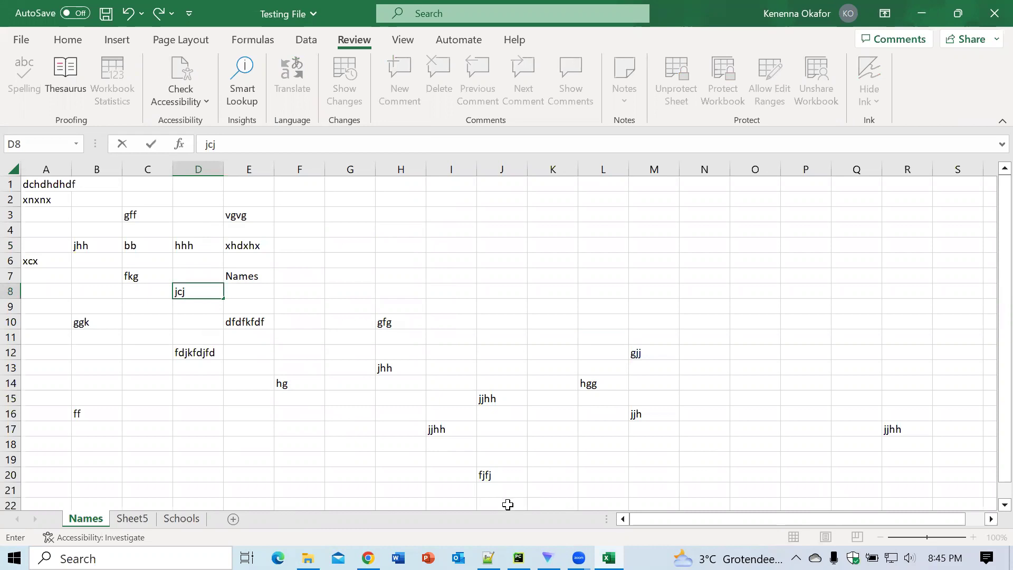
pyautogui.hotkey('ctrl', 'Return')
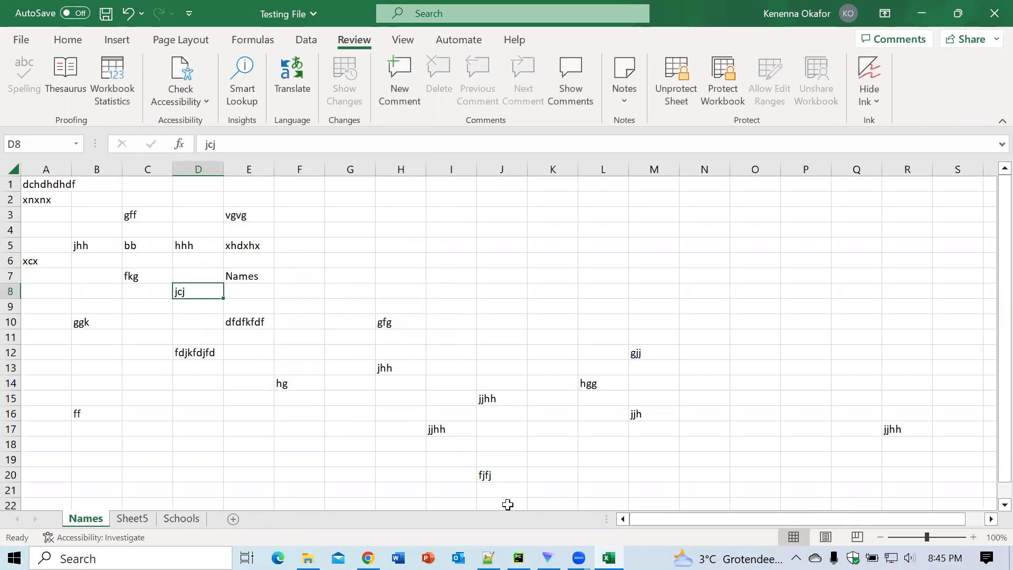
pyautogui.write('d')
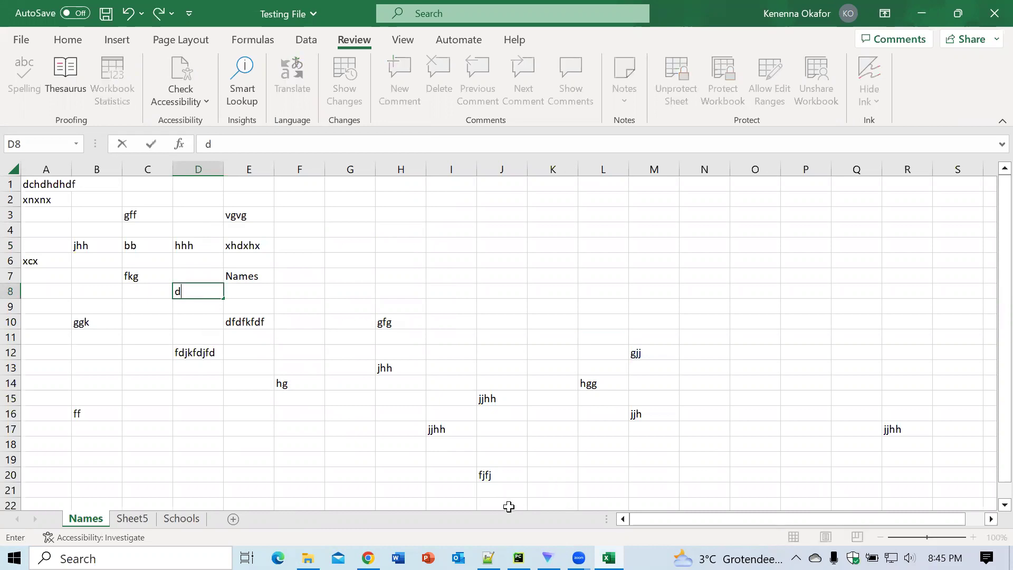
pyautogui.write('djhdjh')
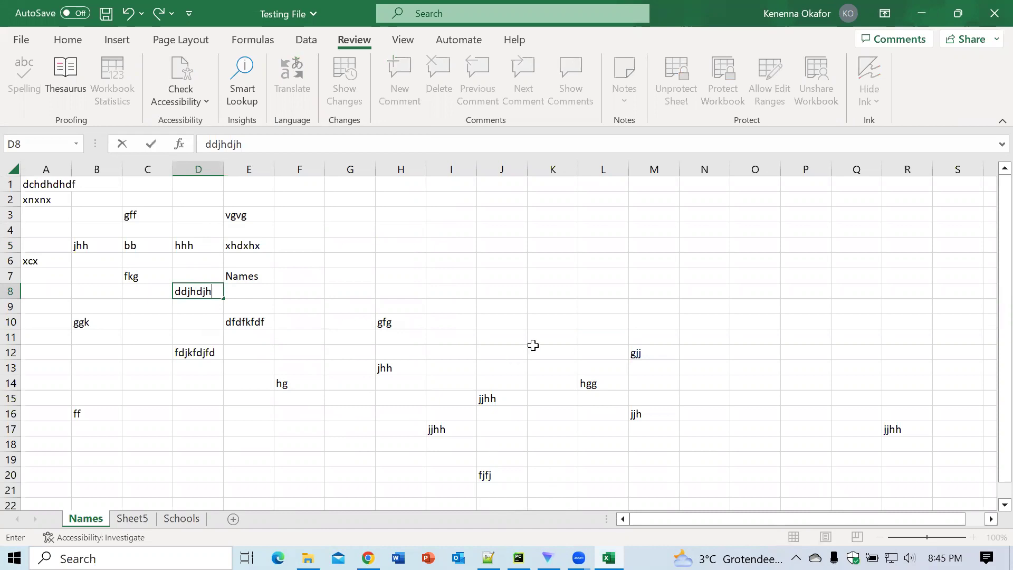